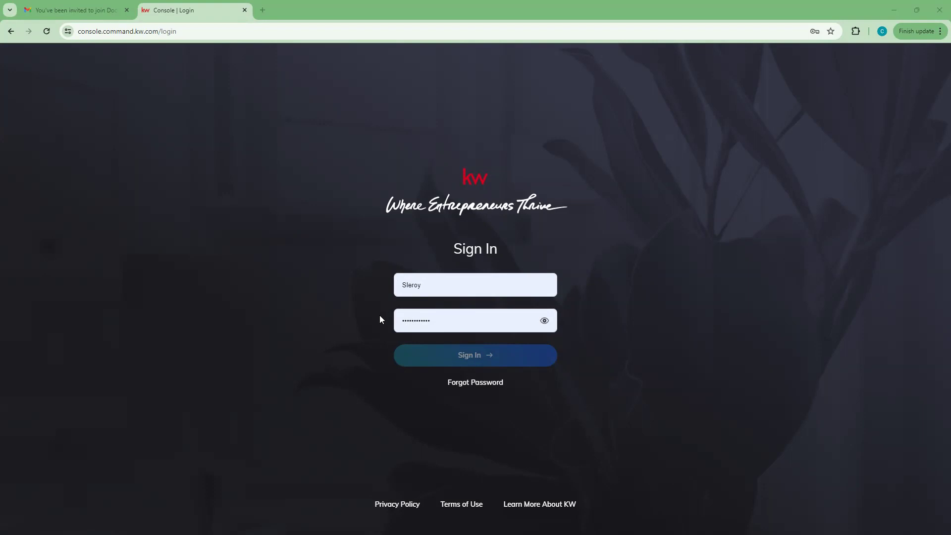
Step: Sign in to KW Command with the entered username and password
click(478, 357)
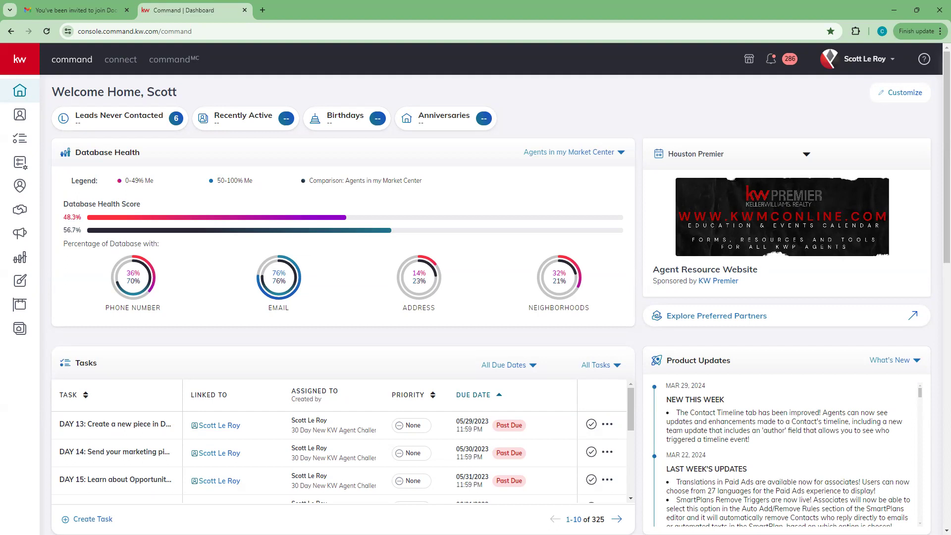
Step: Disconnect DocuSign from the console Settings, then find it as Not Connected under Digital Signature & Transactions
click(865, 61)
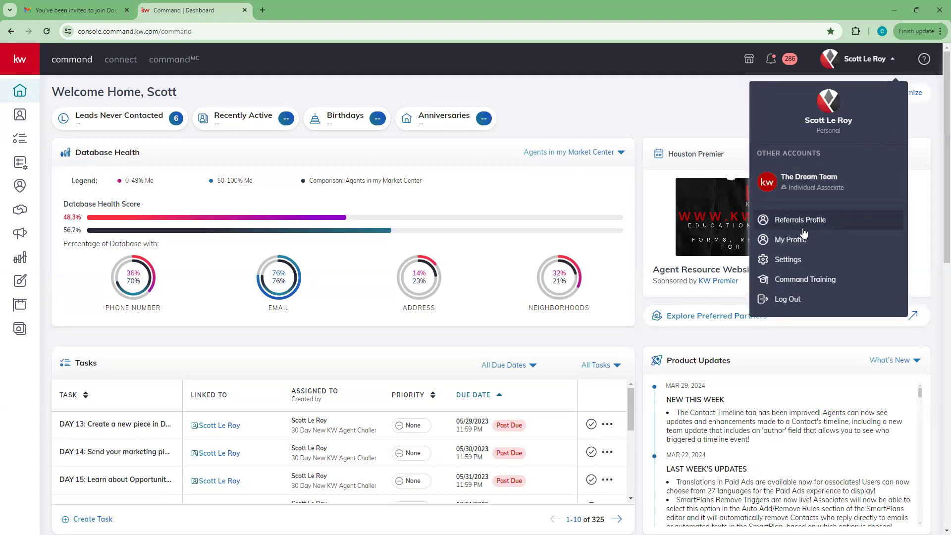
click(796, 260)
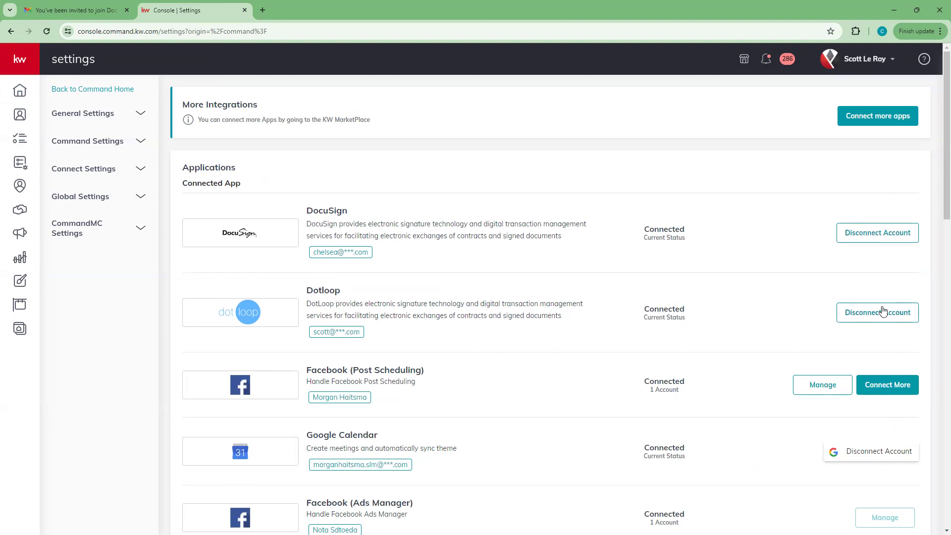
click(866, 240)
click(544, 392)
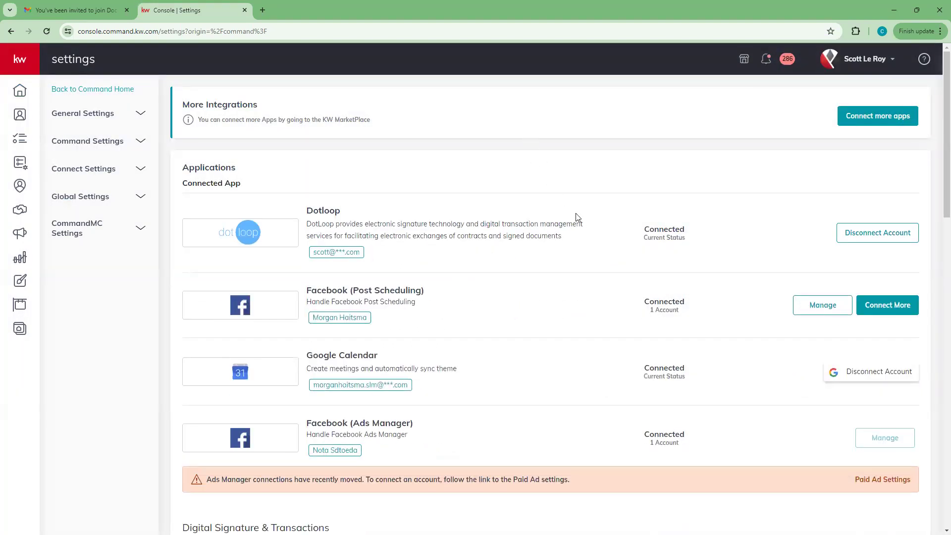
scroll(448, 254, down, 6)
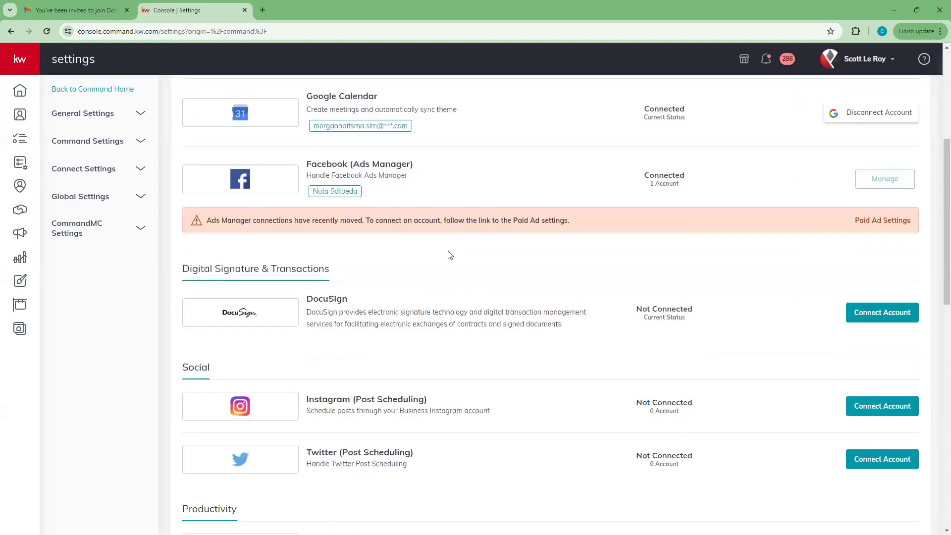
scroll(450, 255, up, 6)
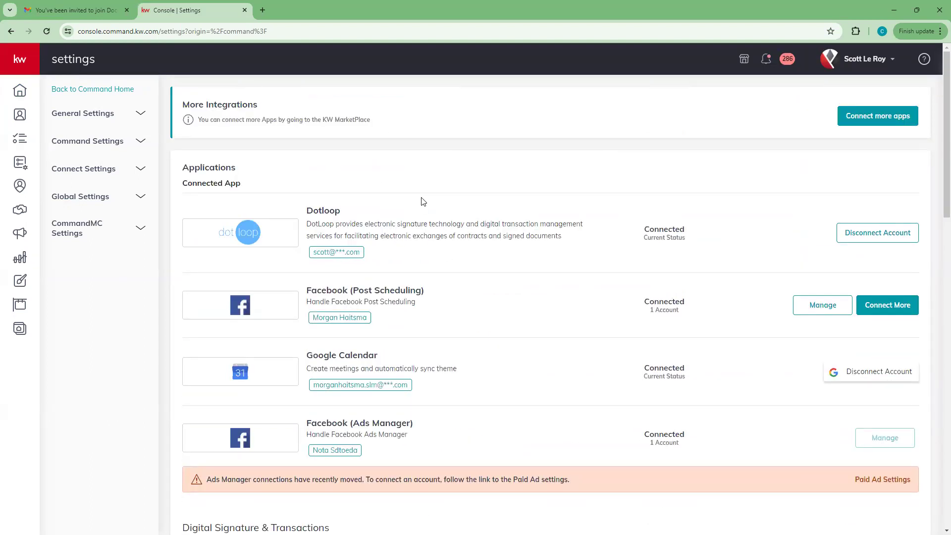
scroll(260, 164, down, 2)
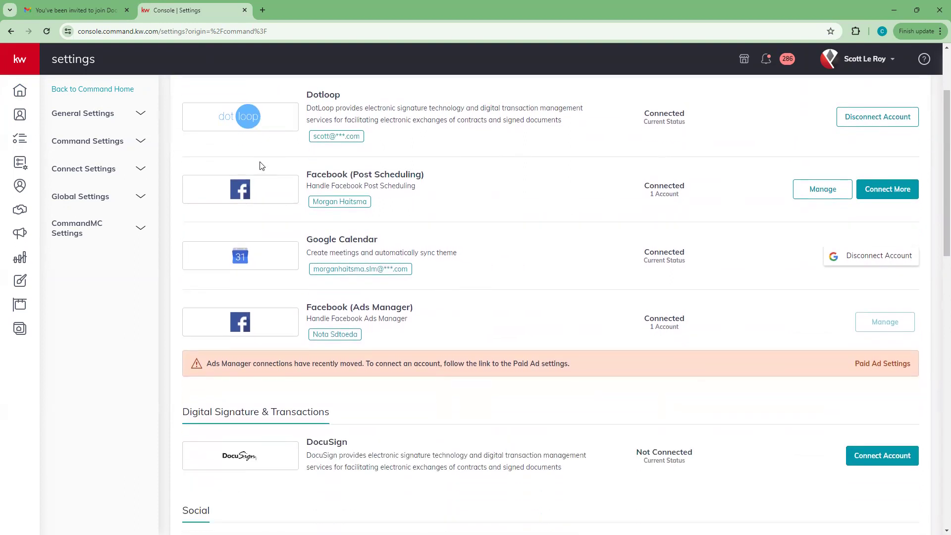
scroll(261, 166, down, 5)
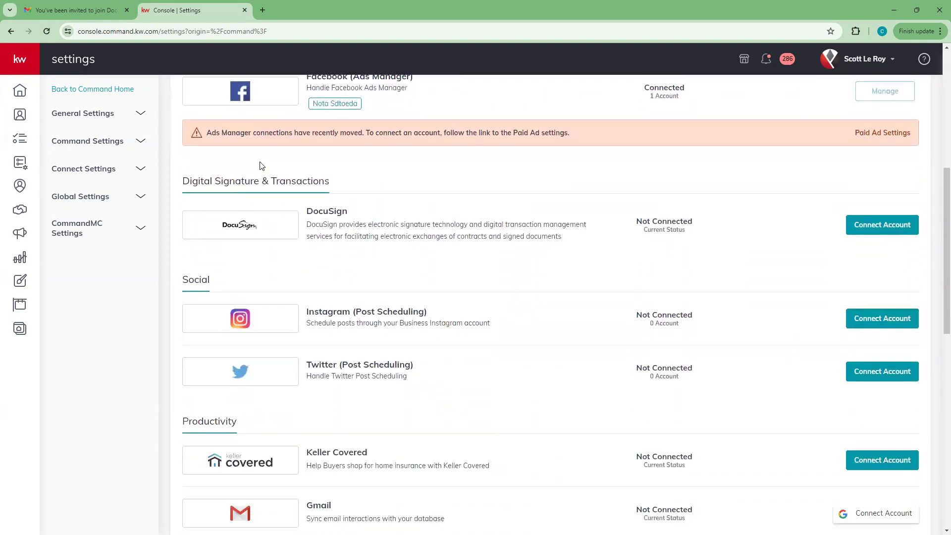
scroll(262, 165, down, 1)
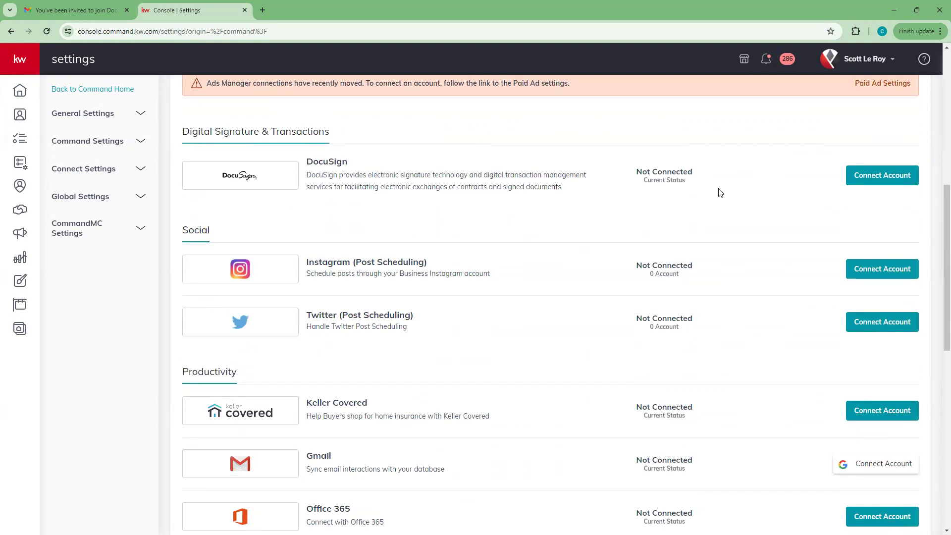
Step: Start a DocuSign connection via 'Log in here', select the prefilled Preferred Email, then check Gmail
click(884, 178)
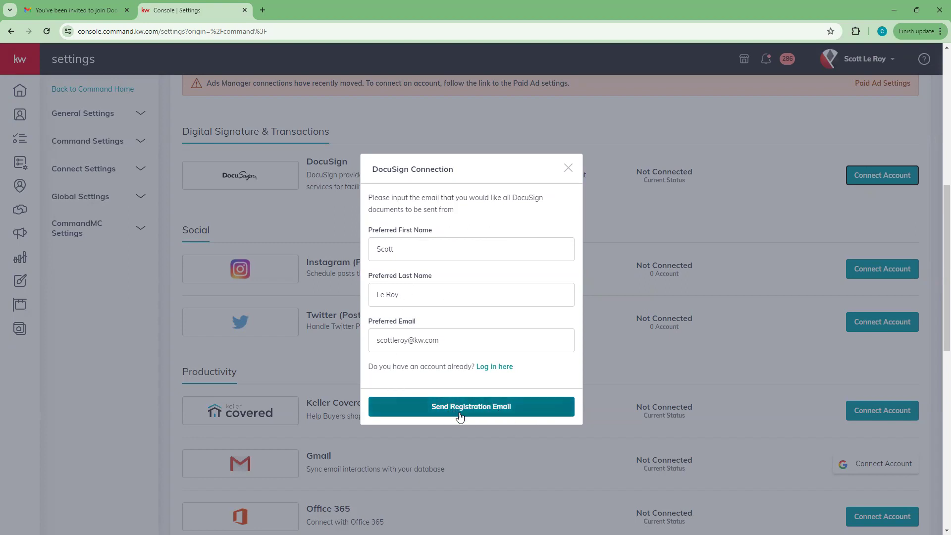
click(502, 366)
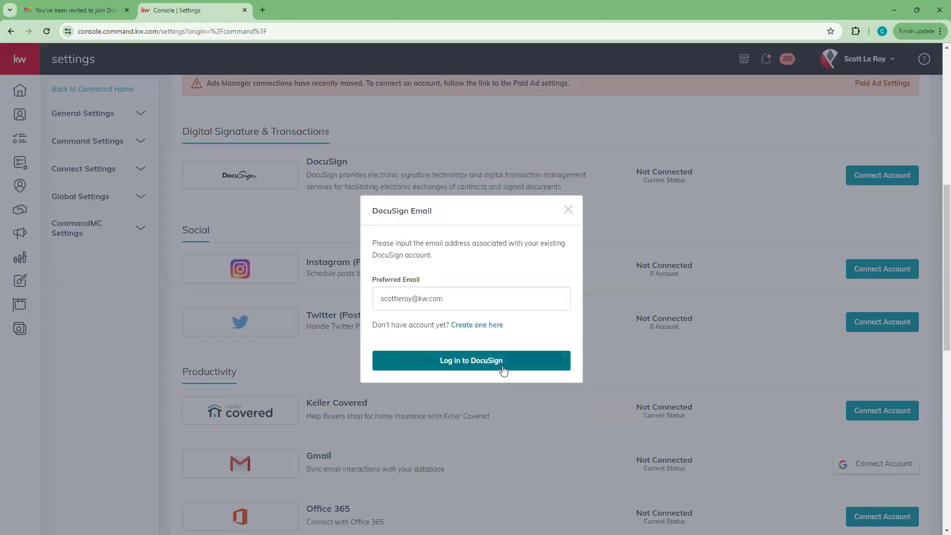
click(401, 298)
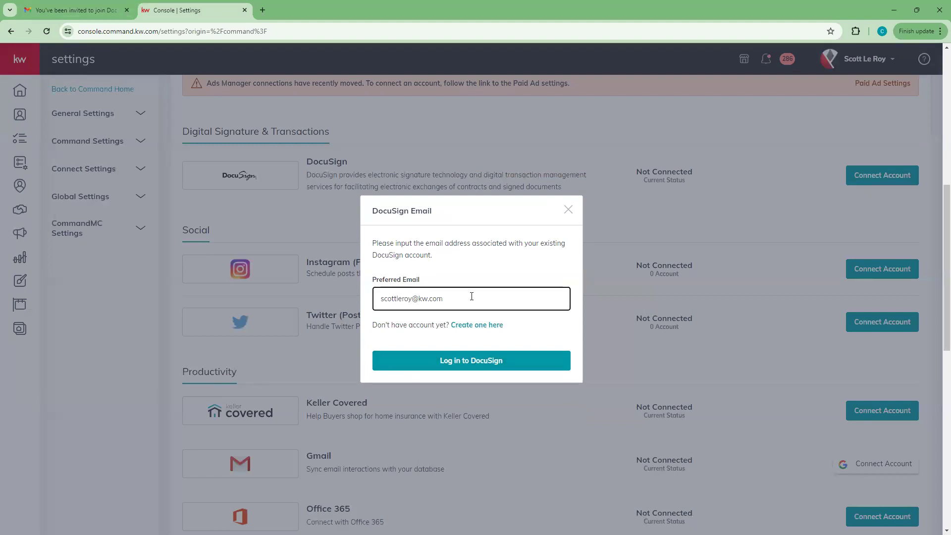
drag(473, 297, 347, 296)
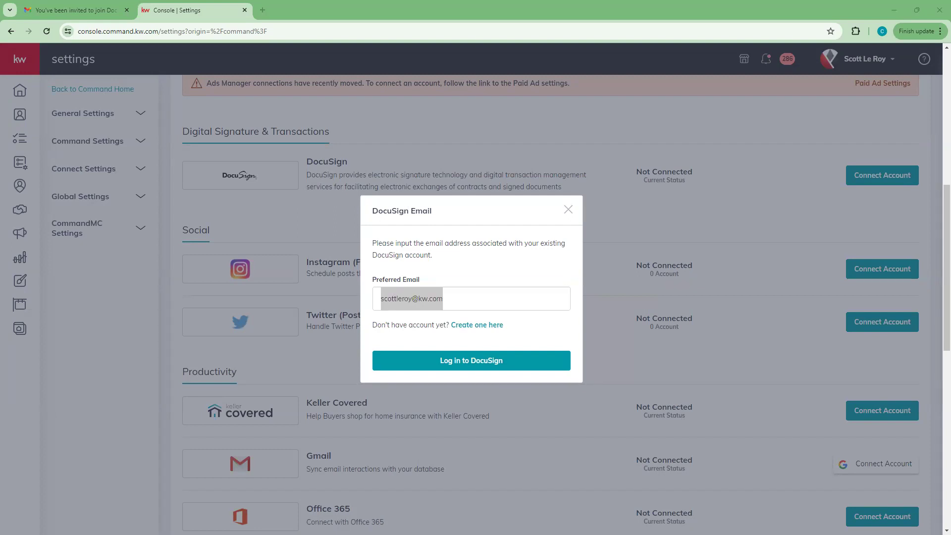
click(89, 7)
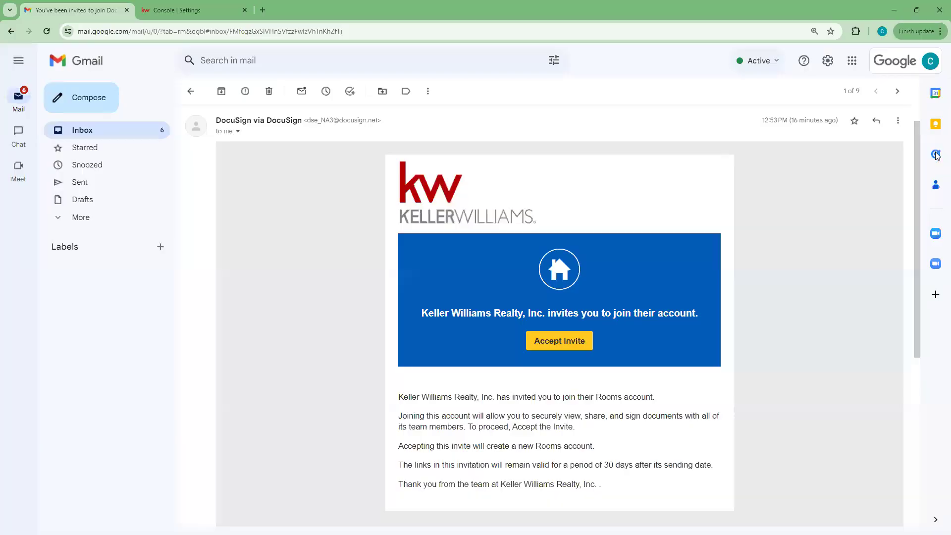
Step: Copy the Google account's email address and paste it into DocuSign's Preferred Email field
click(903, 64)
drag(892, 104, 766, 98)
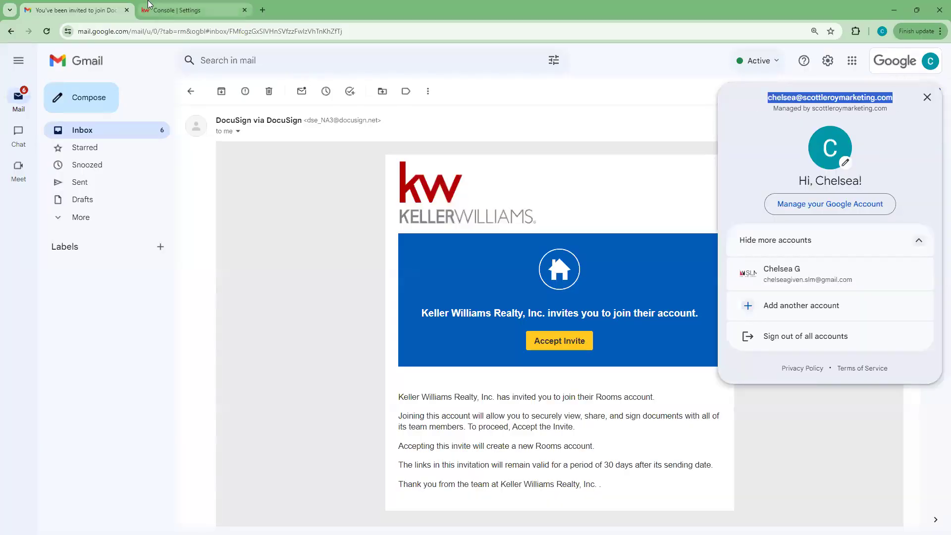
click(171, 6)
drag(468, 303, 364, 317)
key(ctrl+v)
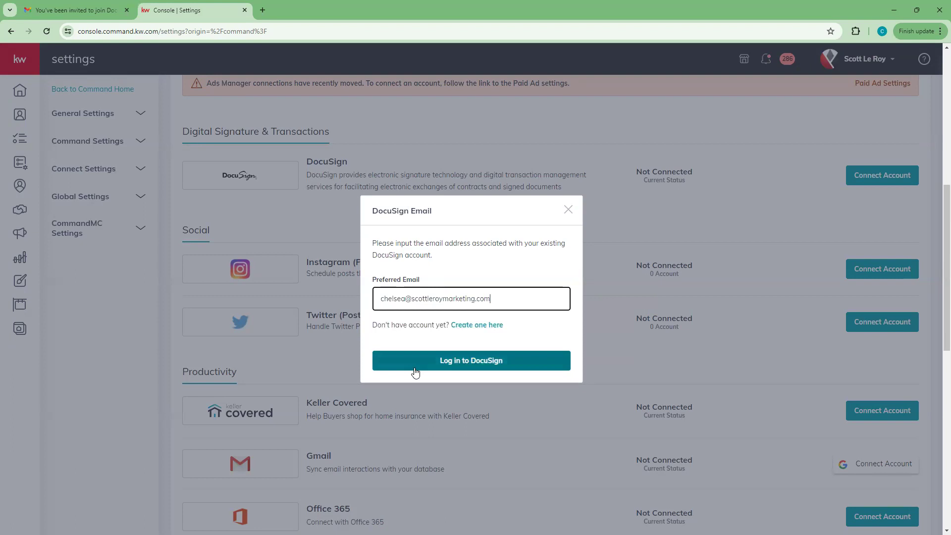
Step: Log in to DocuSign with the saved password so it shows Connected, then return to the invite email
click(427, 366)
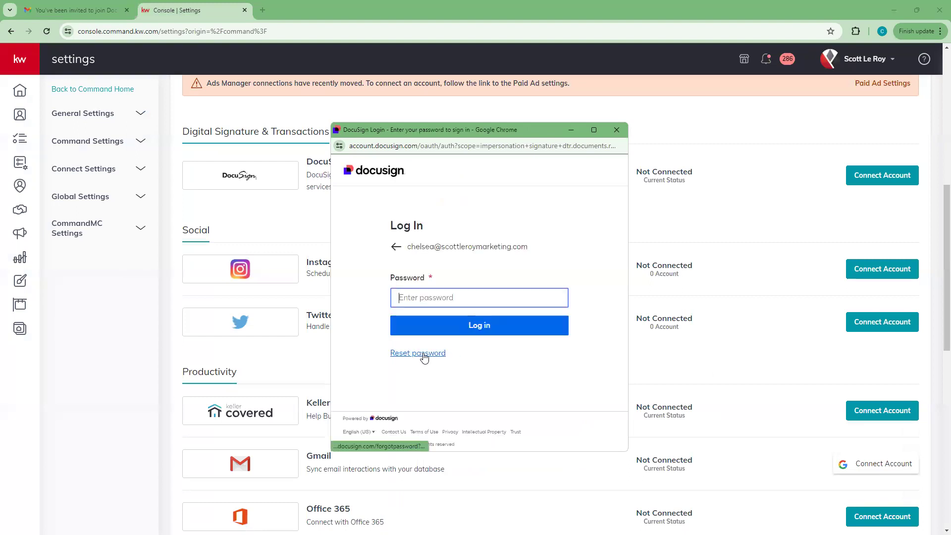
click(427, 298)
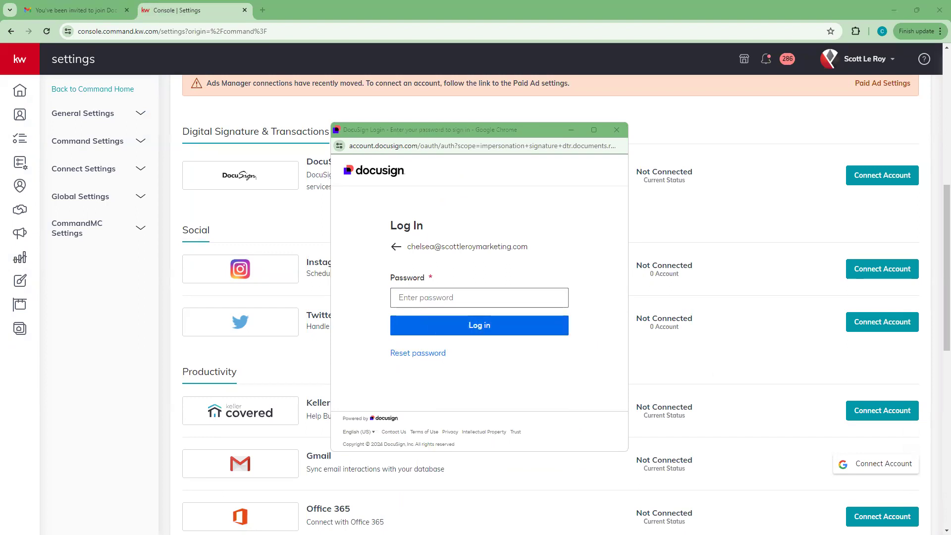
click(455, 299)
key(ctrl+v)
click(446, 324)
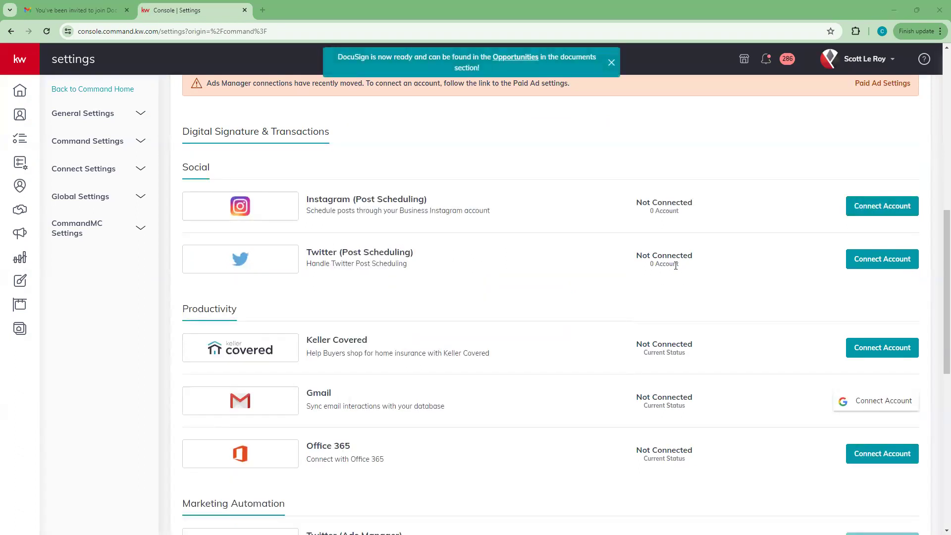
scroll(350, 238, up, 10)
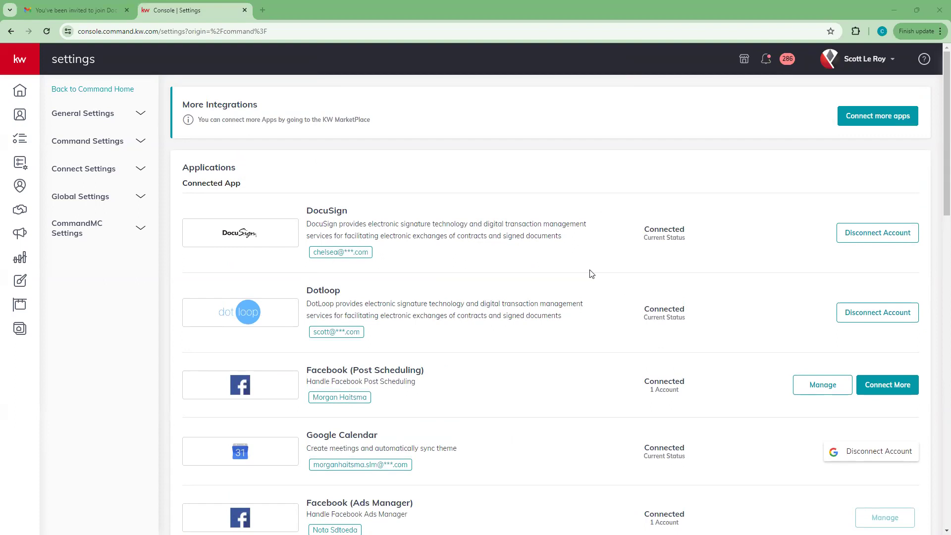
click(72, 9)
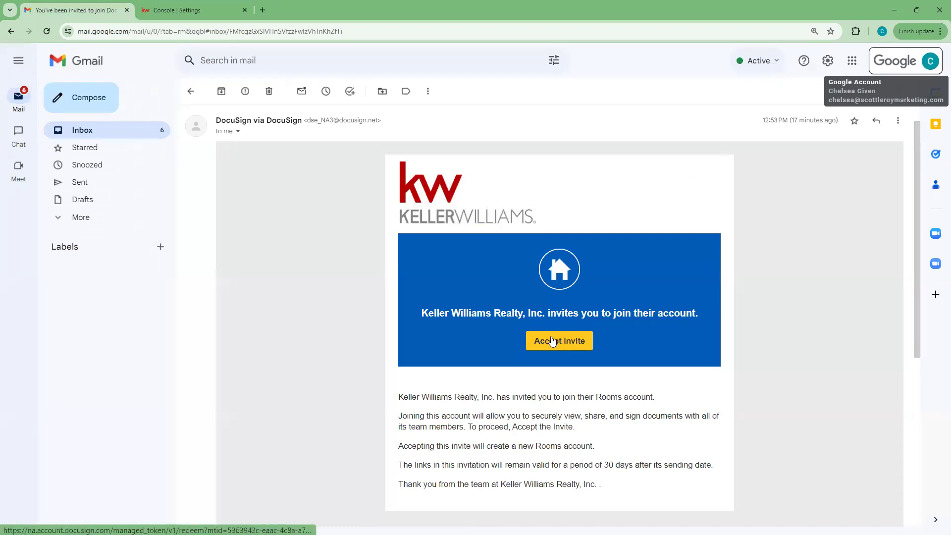
Step: Accept the DocuSign Rooms invite and log in with the saved password
click(563, 346)
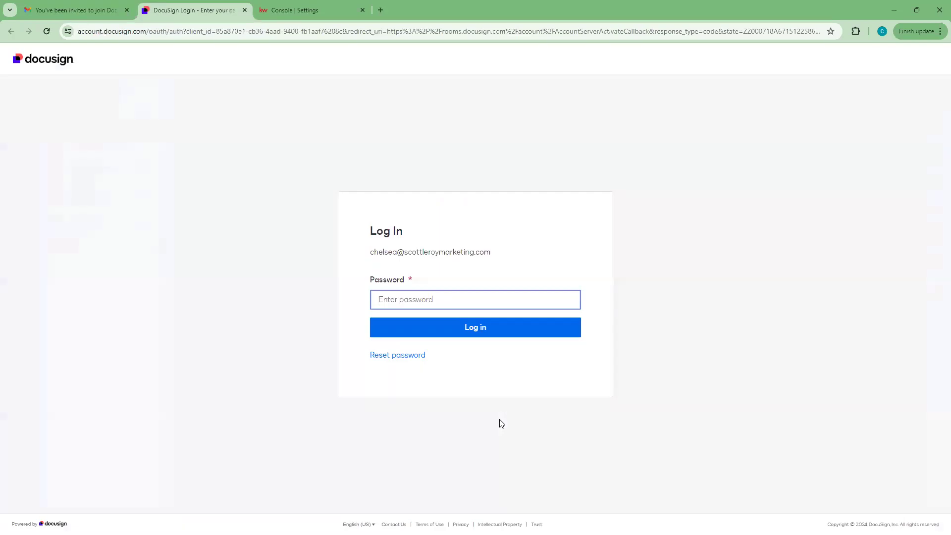
click(432, 301)
click(431, 326)
click(431, 330)
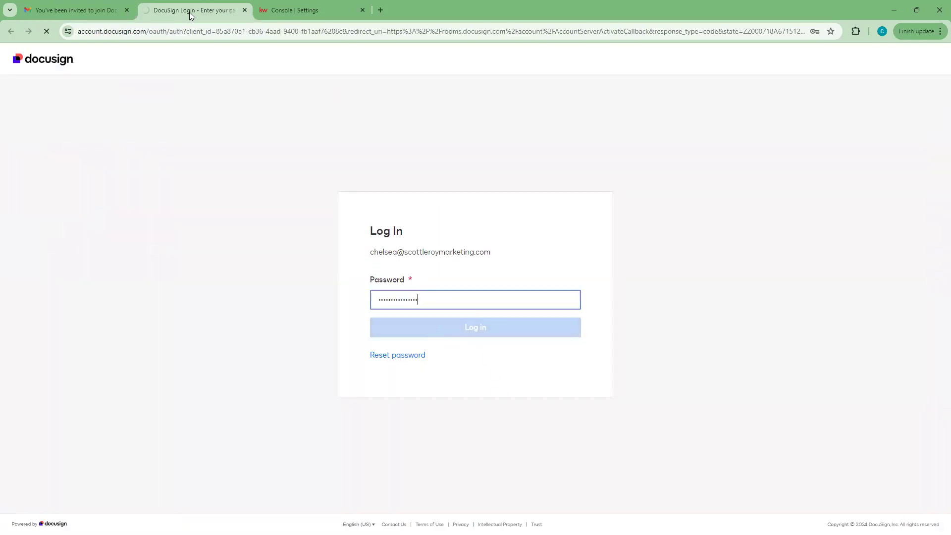
Step: Reopen the DocuSign Rooms invite email from the inbox and accept the invitation again
click(301, 14)
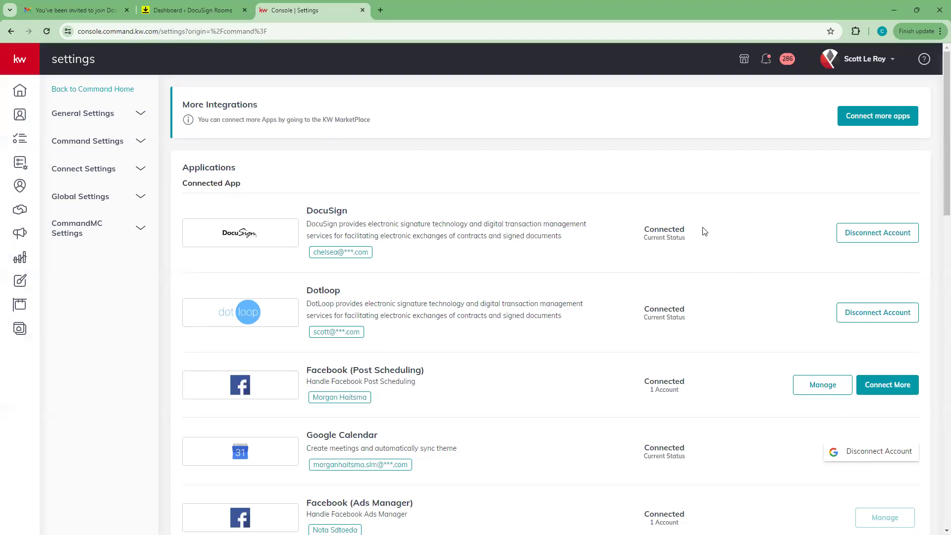
click(193, 10)
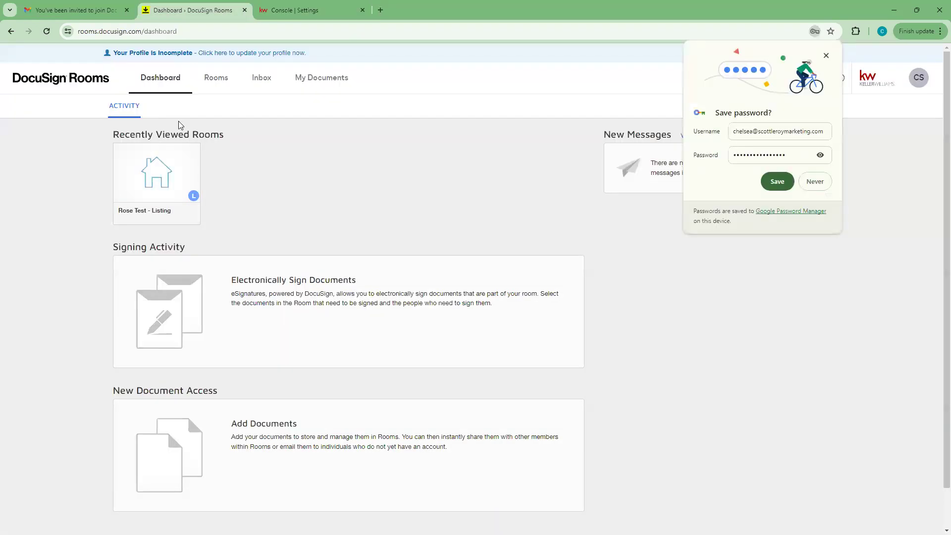
click(55, 6)
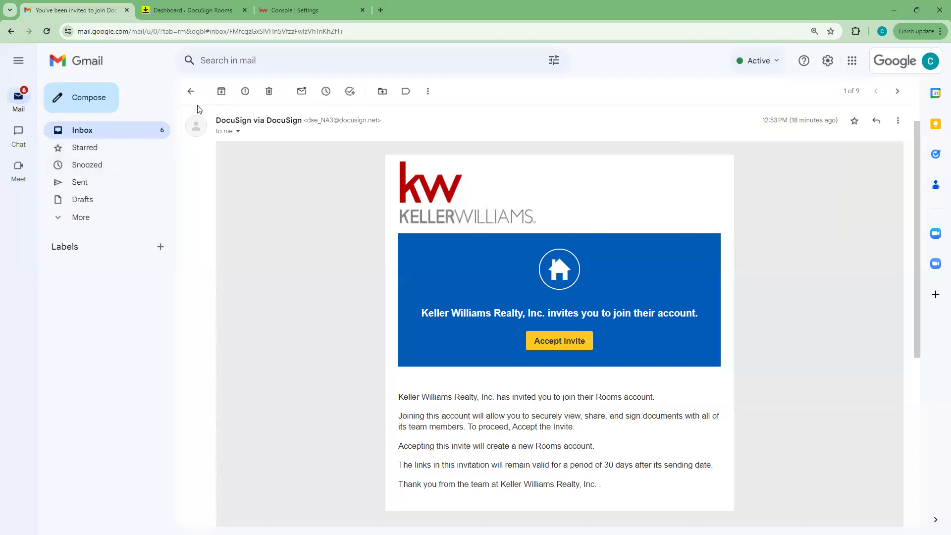
click(191, 91)
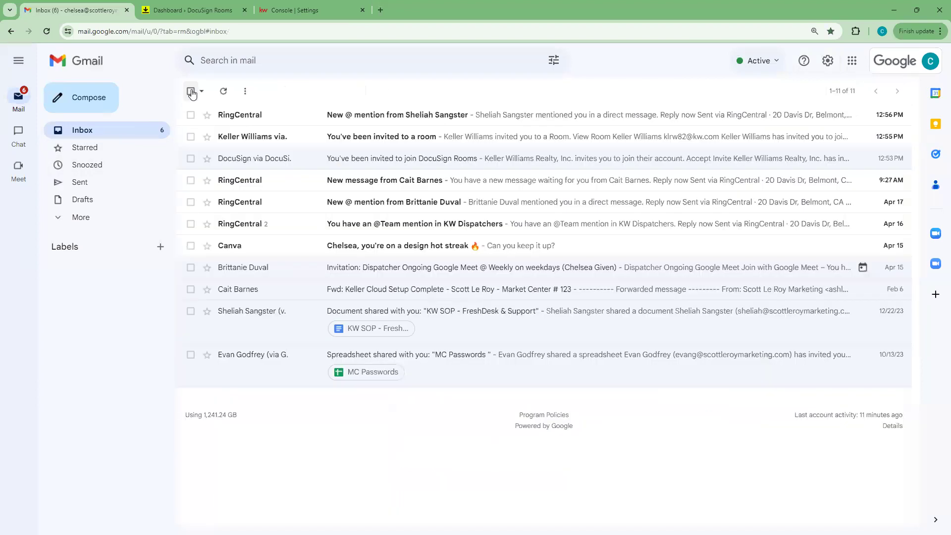
click(382, 159)
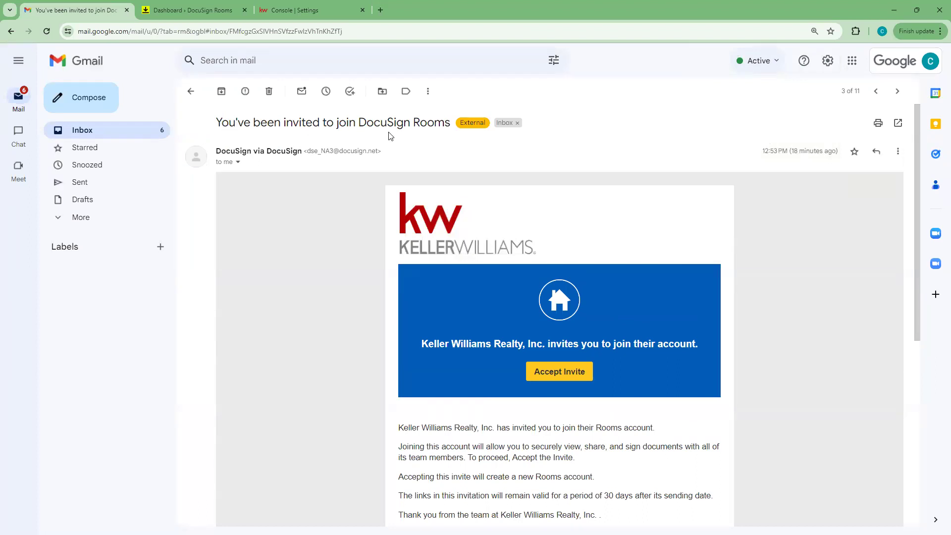
click(571, 369)
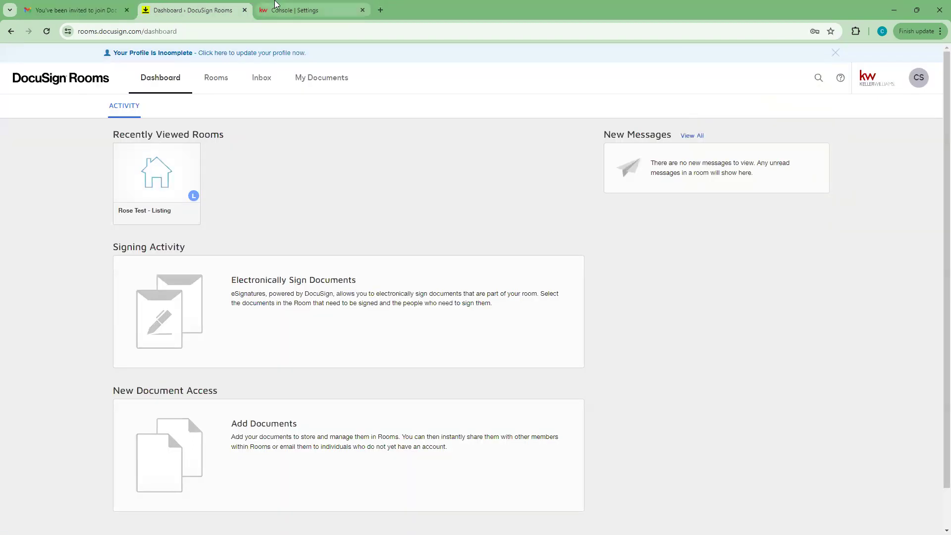
click(276, 6)
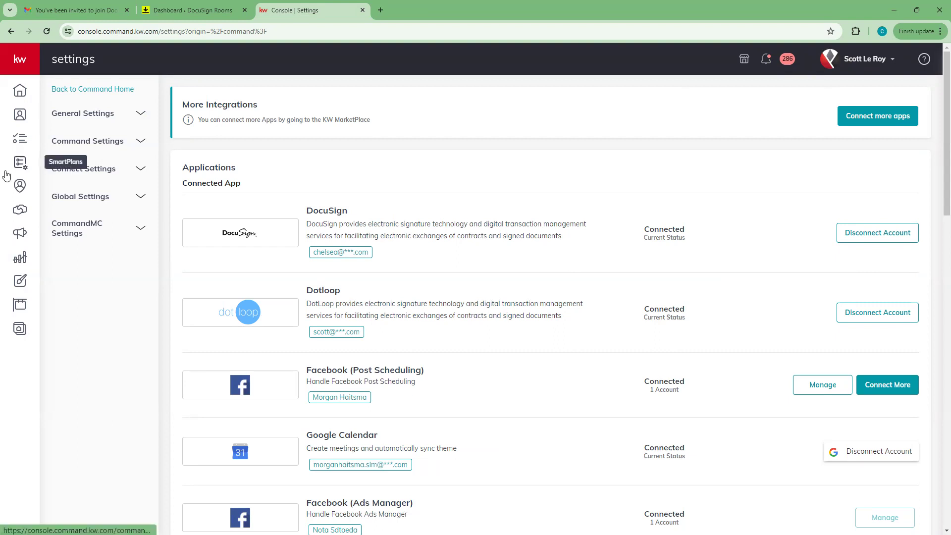
Step: Go to the home dashboard, expand the sidebar and open Contacts
click(22, 90)
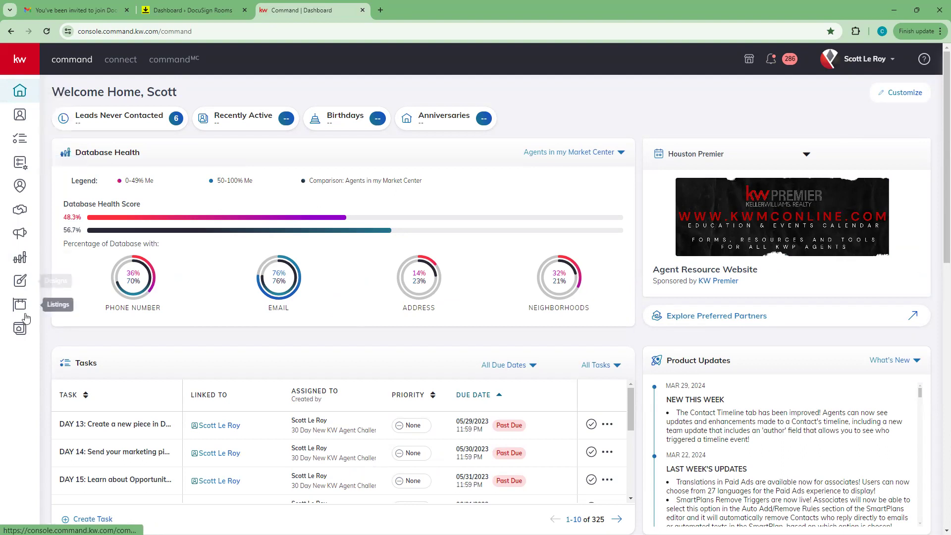
click(16, 60)
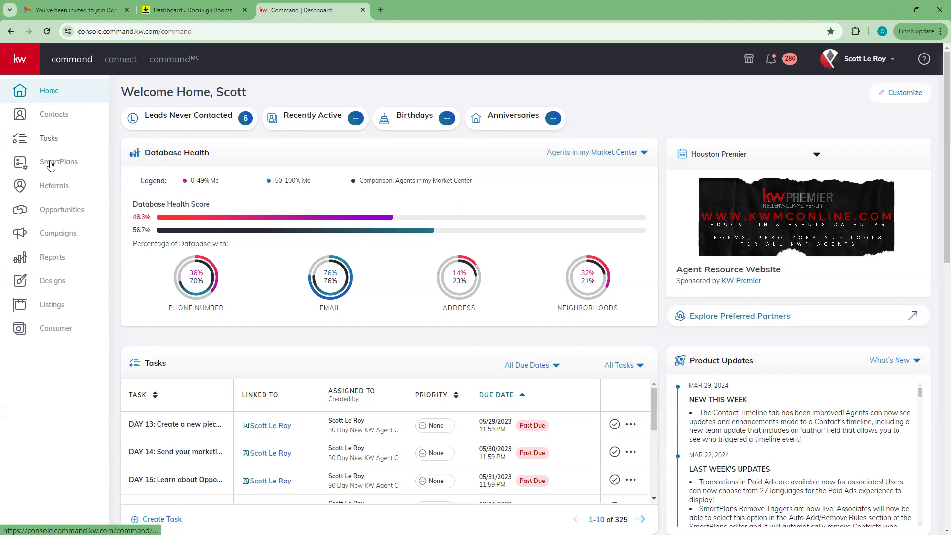
click(44, 120)
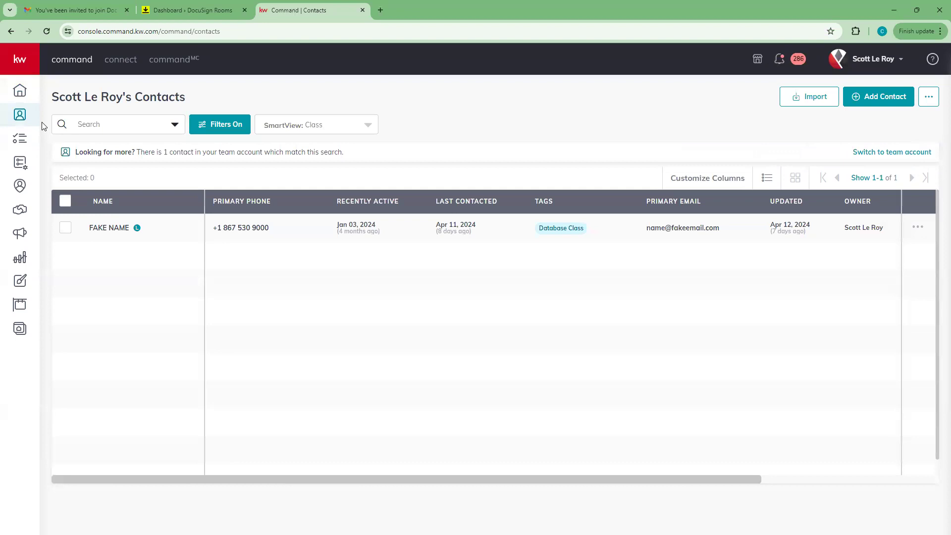
Step: Clear the Database Class tag filter from the contacts list
click(240, 124)
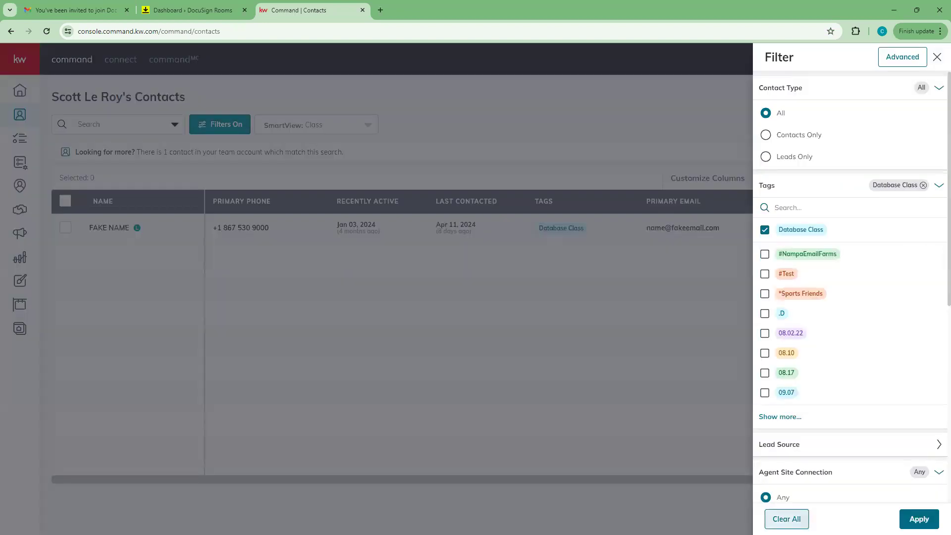
click(786, 519)
click(919, 519)
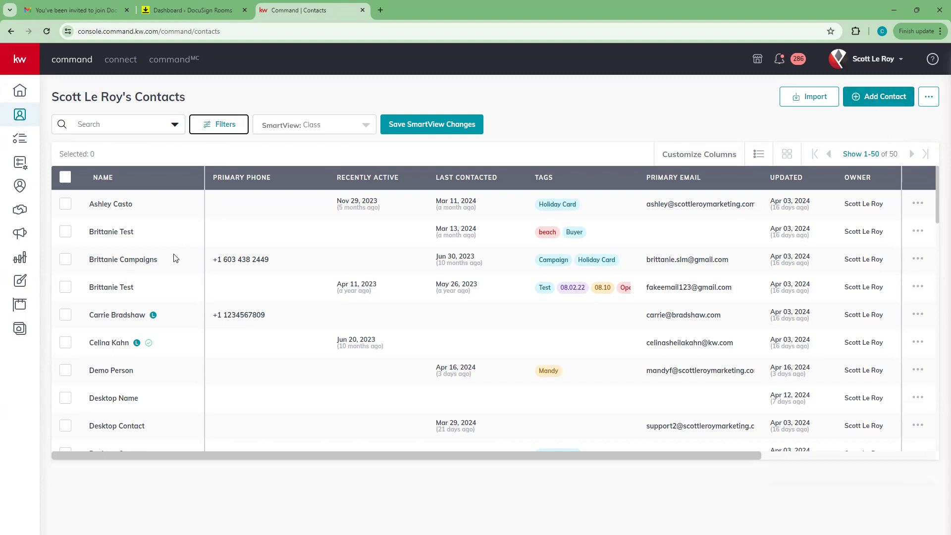
Step: Search contacts for 'test' and open the Rose Test record
click(116, 126)
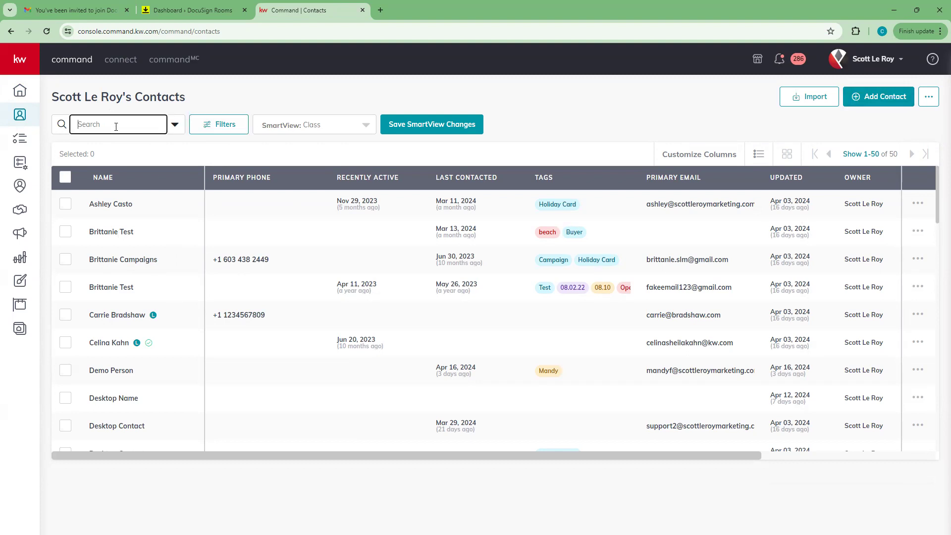
text(test)
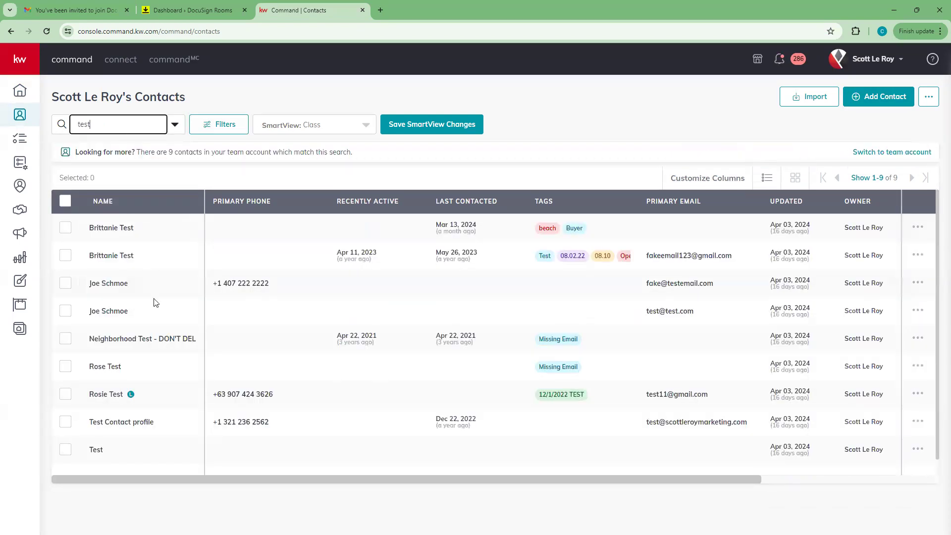
scroll(127, 358, down, 1)
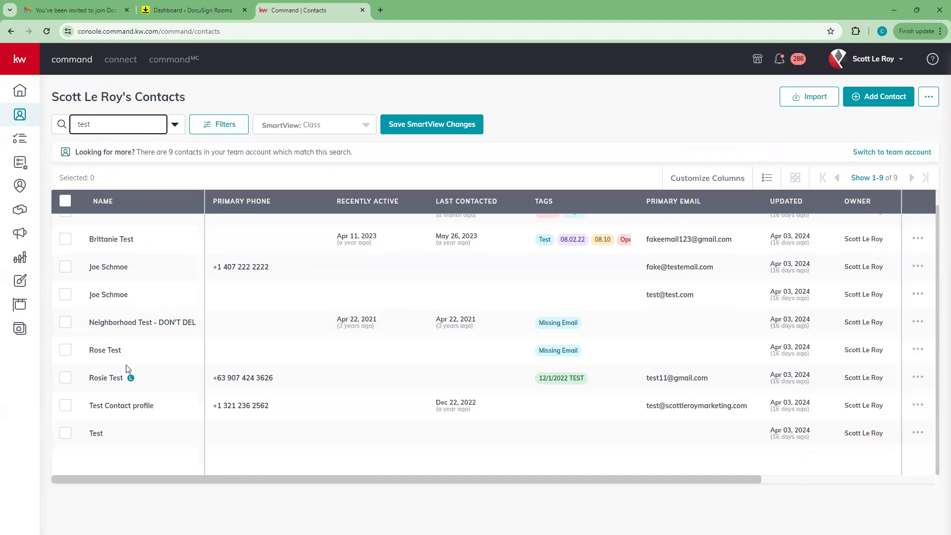
click(94, 352)
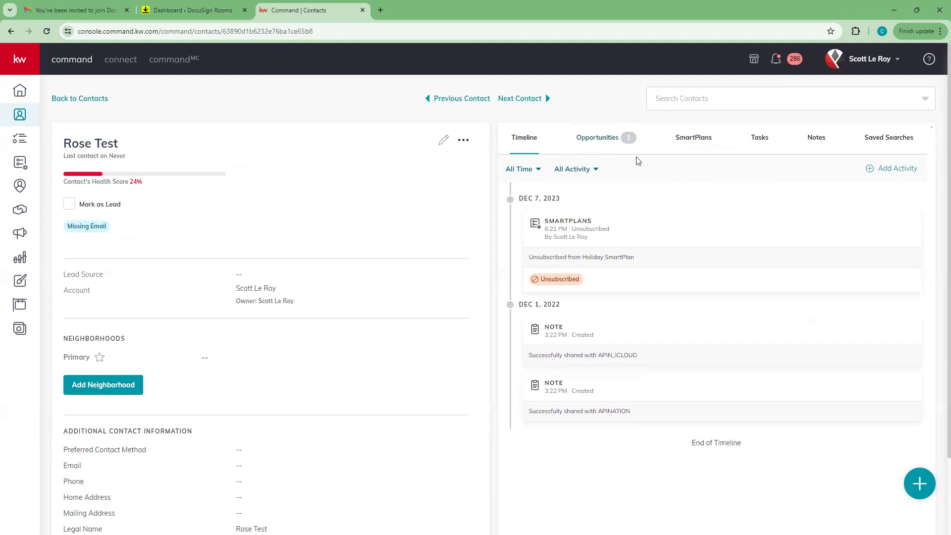
Step: Show Rose Test's Opportunities tab to review the existing opportunity
click(616, 141)
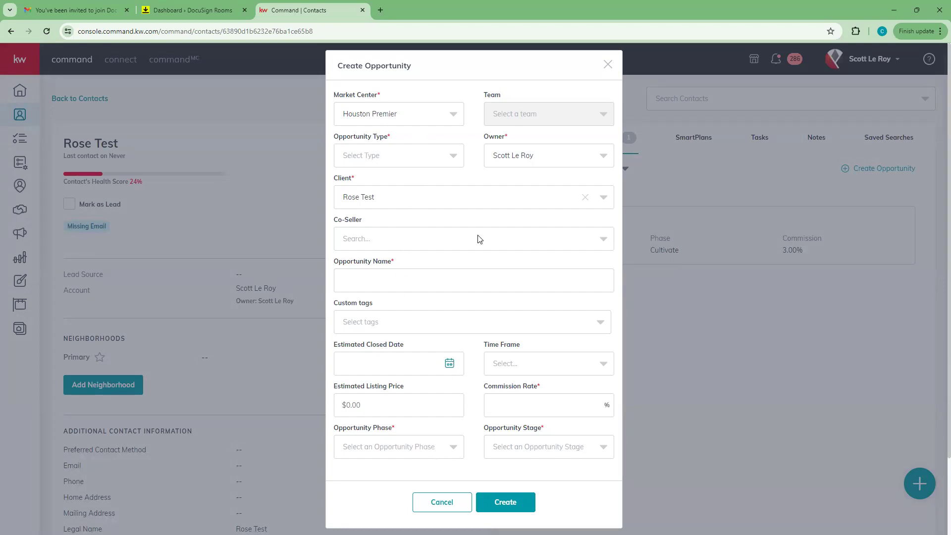
Step: Set market center Houston Premier, type Listing and client Rose Test for the new opportunity
click(436, 113)
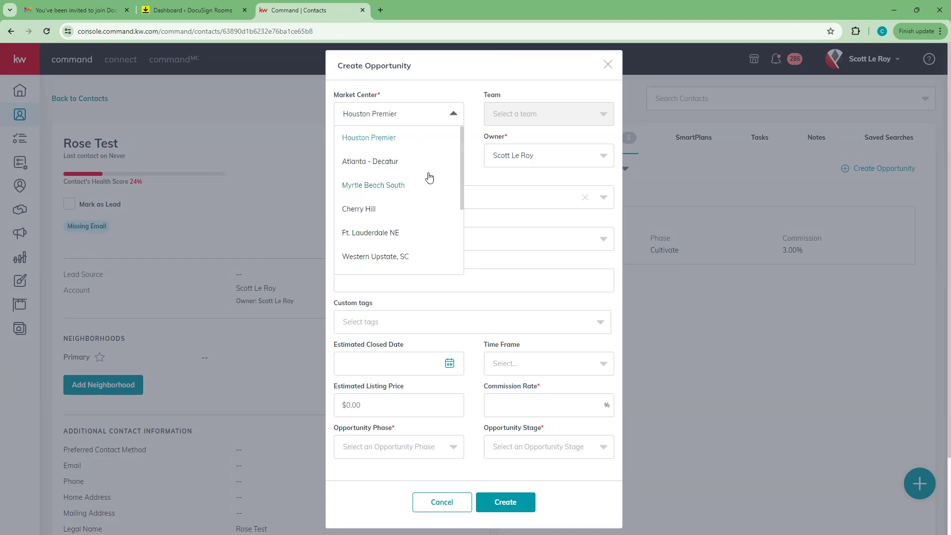
scroll(426, 195, down, 2)
scroll(384, 218, up, 3)
click(379, 143)
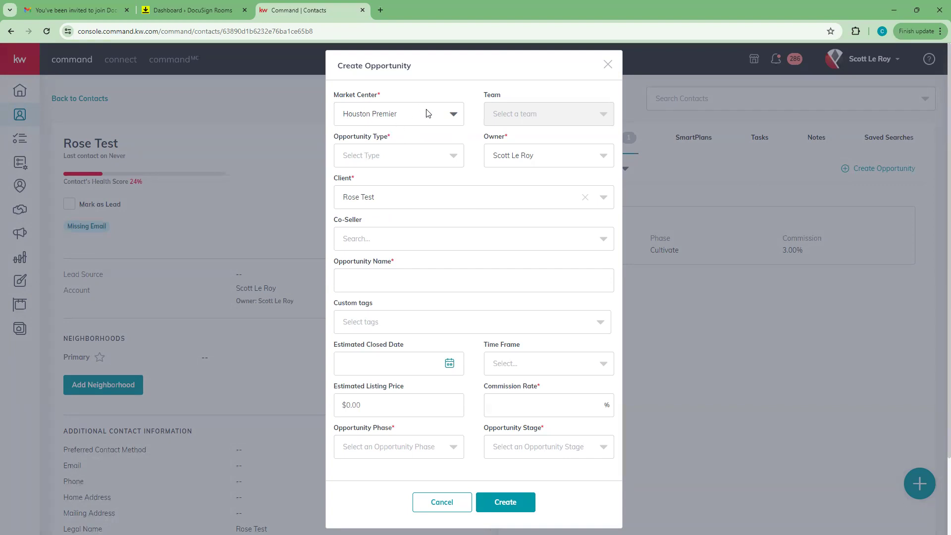
click(451, 158)
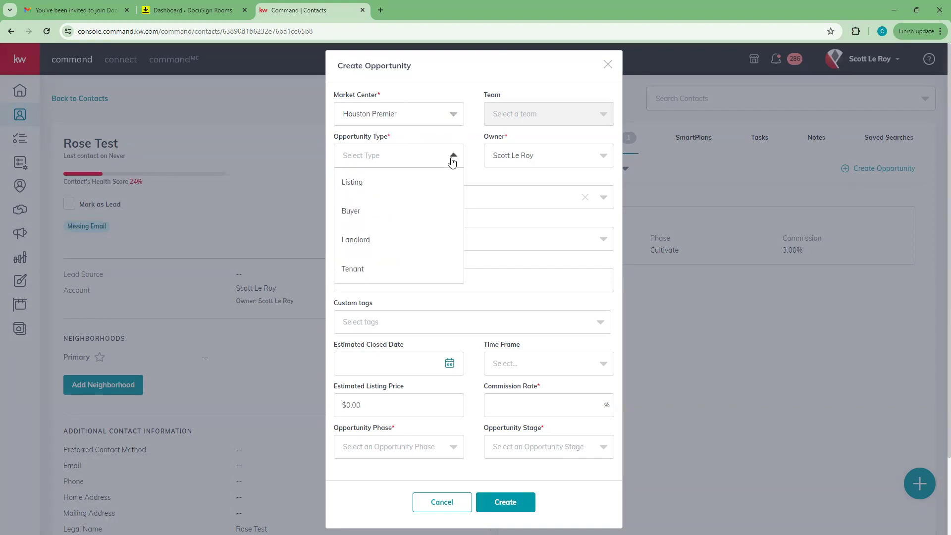
click(361, 189)
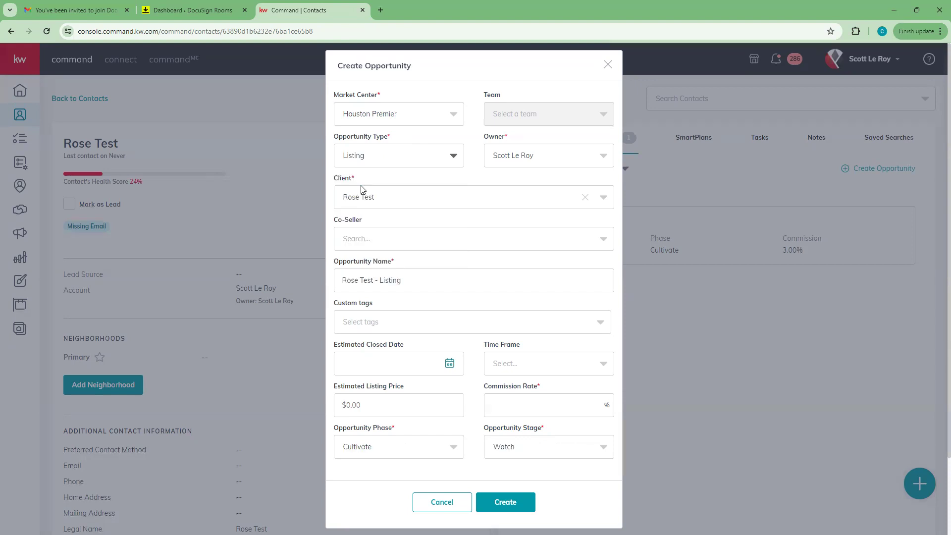
click(373, 203)
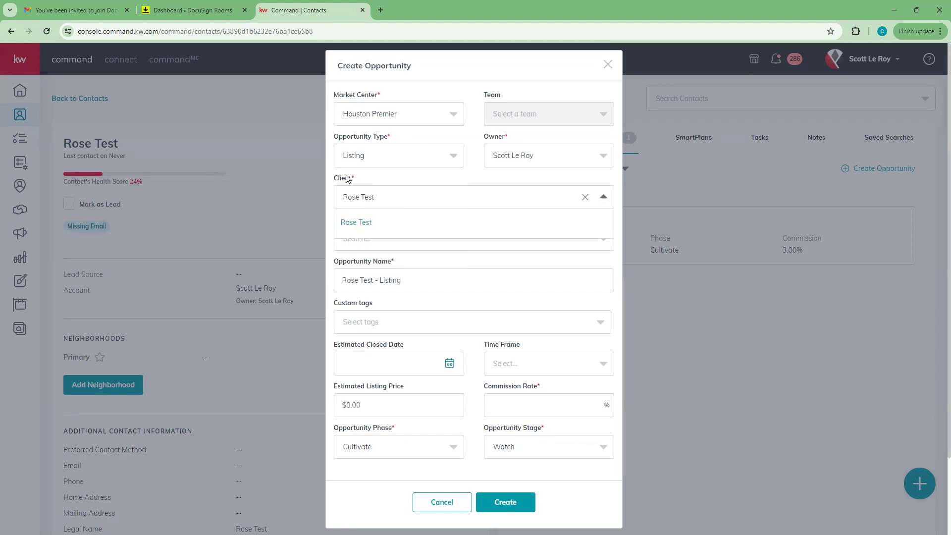
click(362, 203)
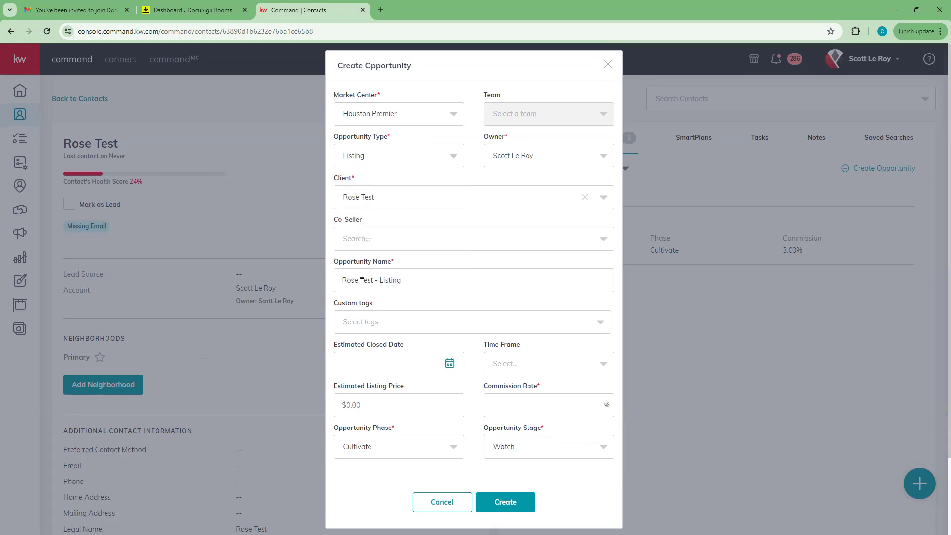
Step: Enter a commission rate of 3
scroll(489, 317, down, 2)
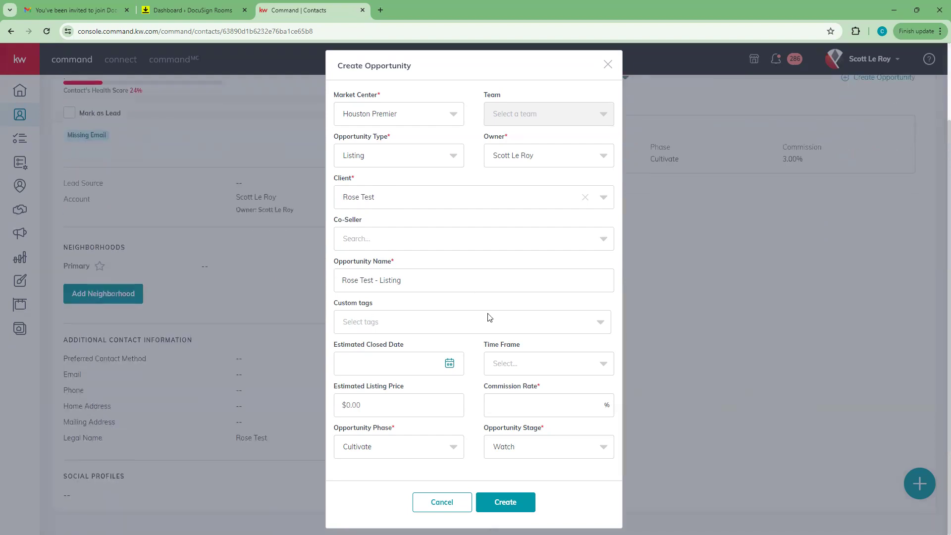
click(535, 406)
text(3)
click(479, 390)
scroll(441, 271, up, 2)
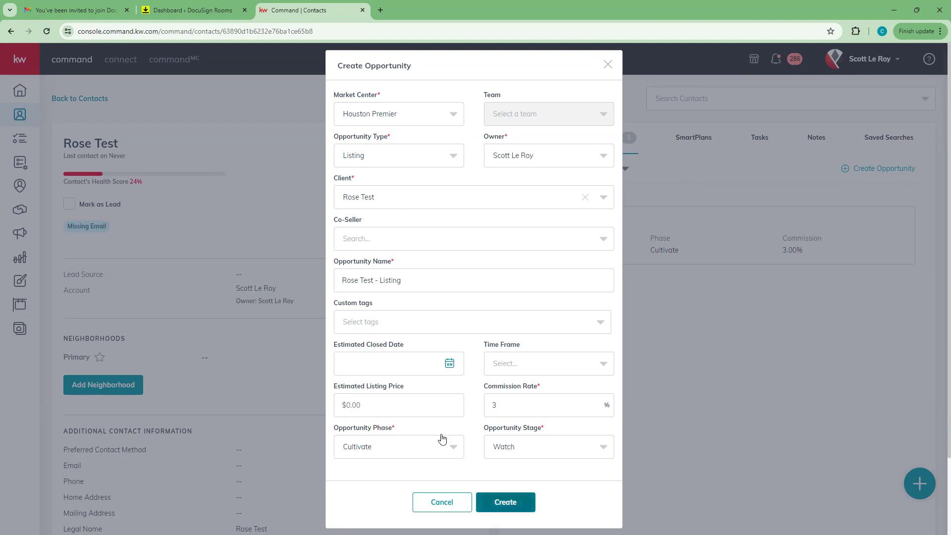
Step: Set phase Active and stage Showing, then create the opportunity
click(452, 446)
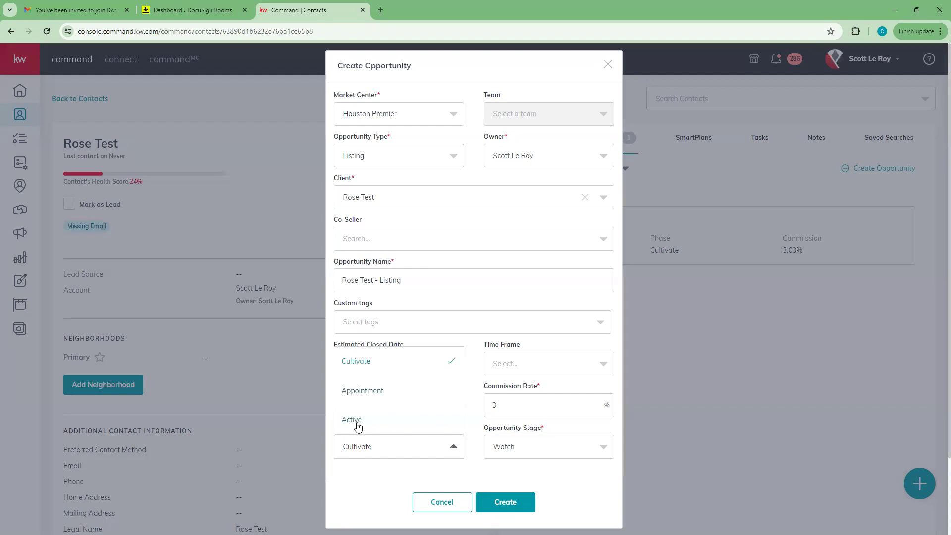
click(355, 424)
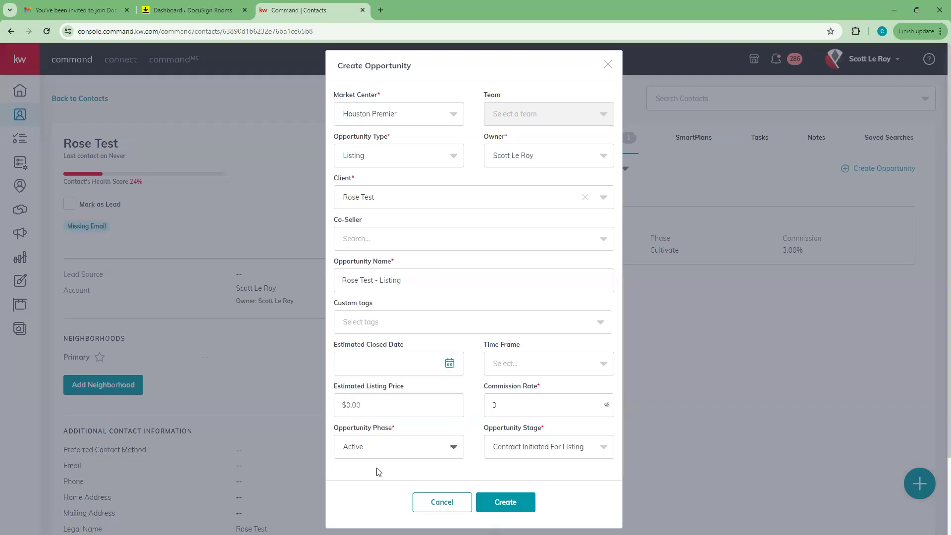
click(602, 448)
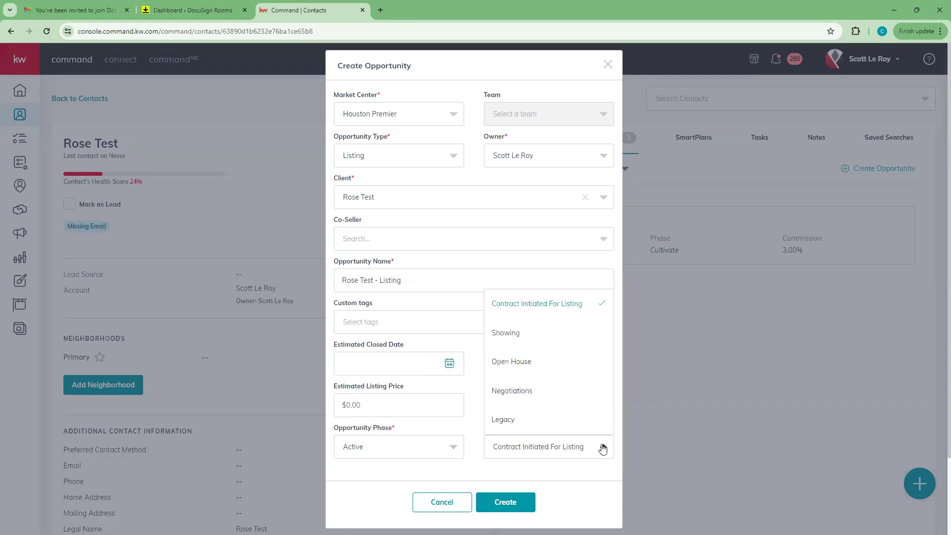
click(518, 332)
click(506, 503)
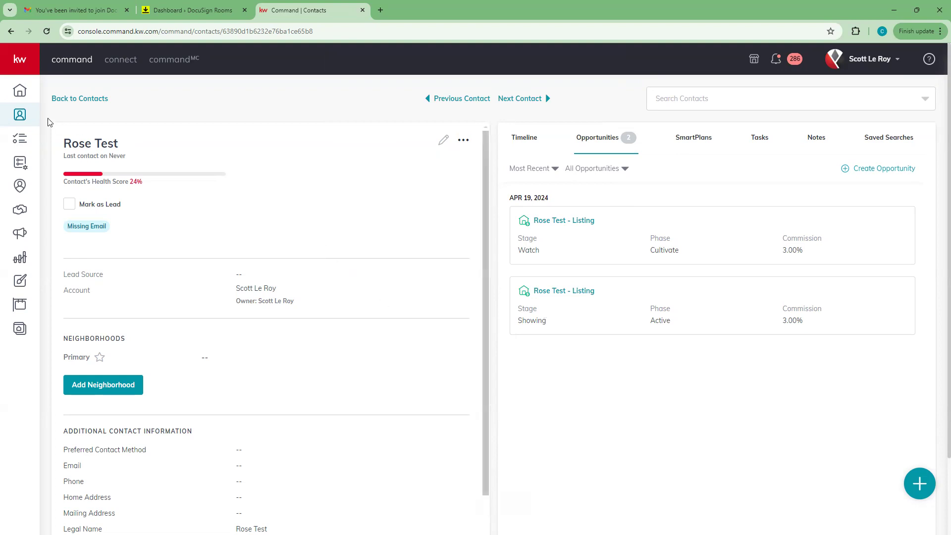
Step: Expand the sidebar and open the Opportunities pipeline overview
click(19, 59)
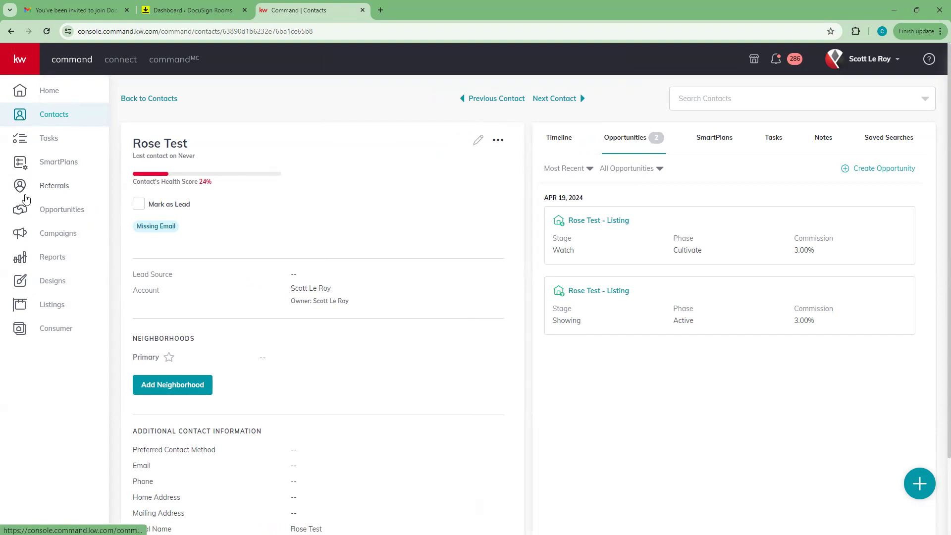
click(64, 212)
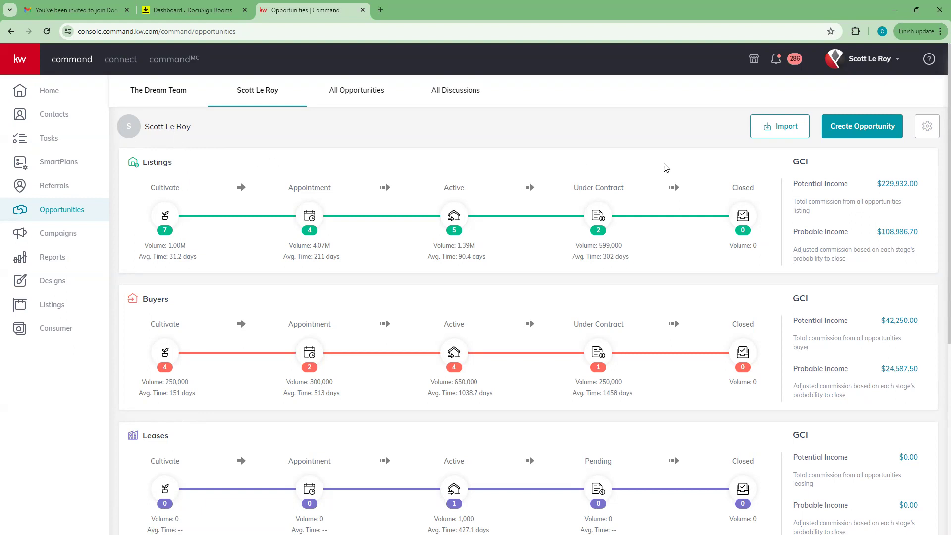
Step: Discard a new-opportunity form, then open the Listings: Active board
click(877, 135)
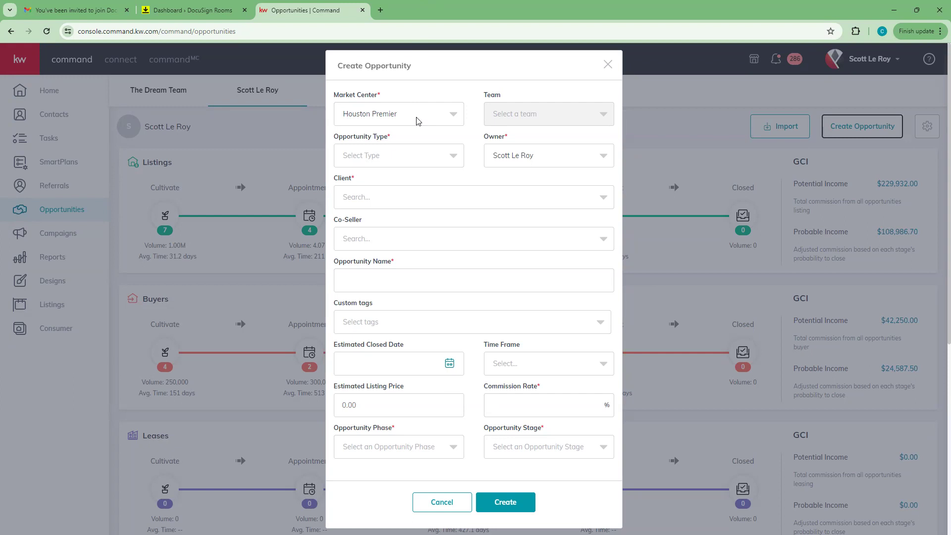
click(607, 65)
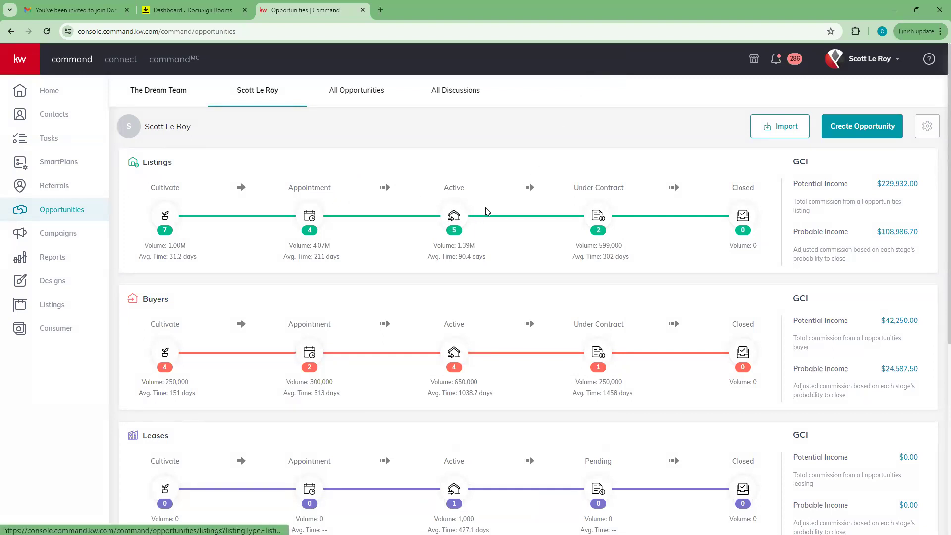
click(455, 216)
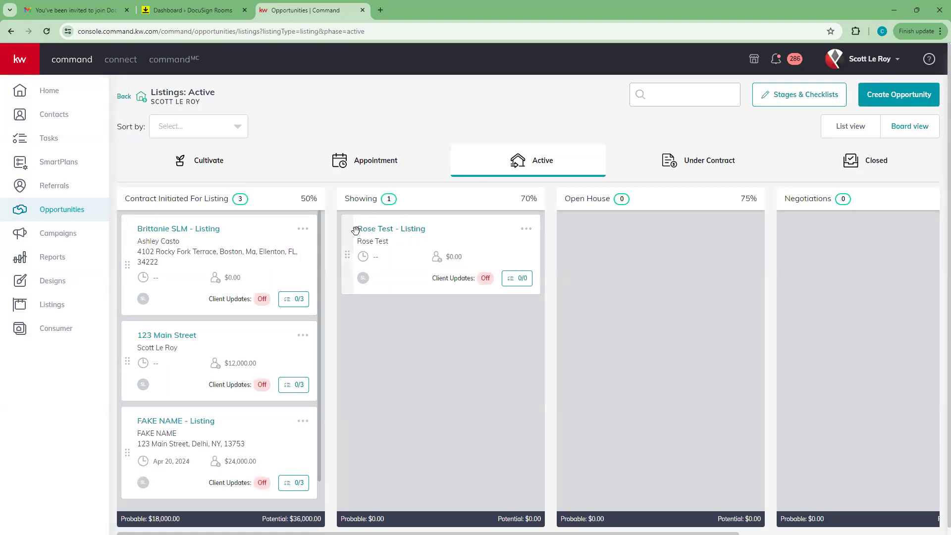
Step: Open the Rose Test - Listing opportunity and switch to its Documents tab
click(412, 231)
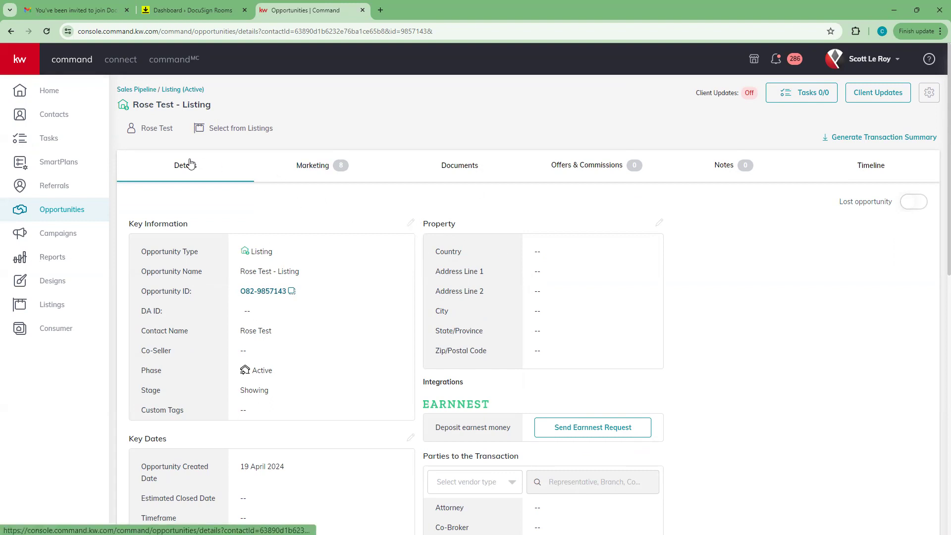
scroll(226, 340, down, 1)
scroll(226, 341, down, 3)
scroll(226, 341, up, 3)
scroll(275, 455, down, 1)
scroll(274, 411, up, 1)
scroll(274, 411, up, 2)
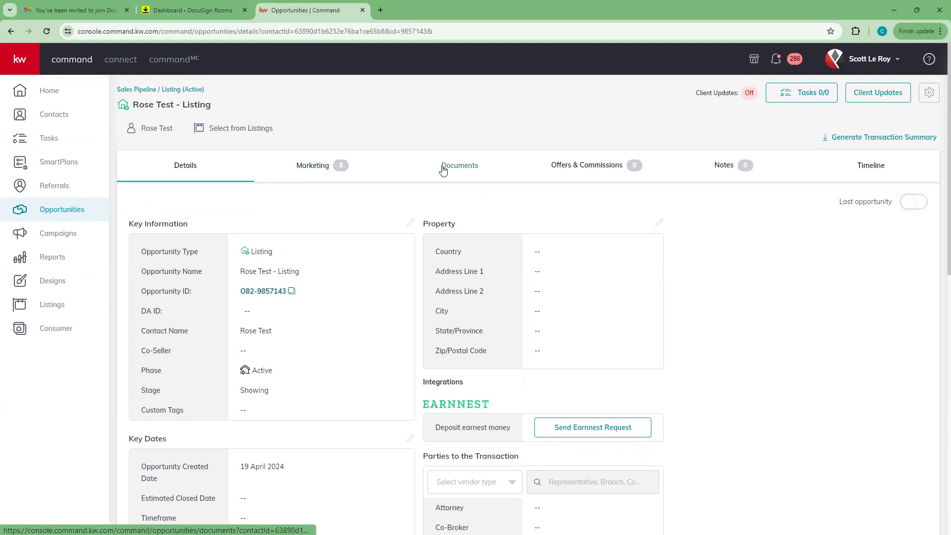
click(463, 170)
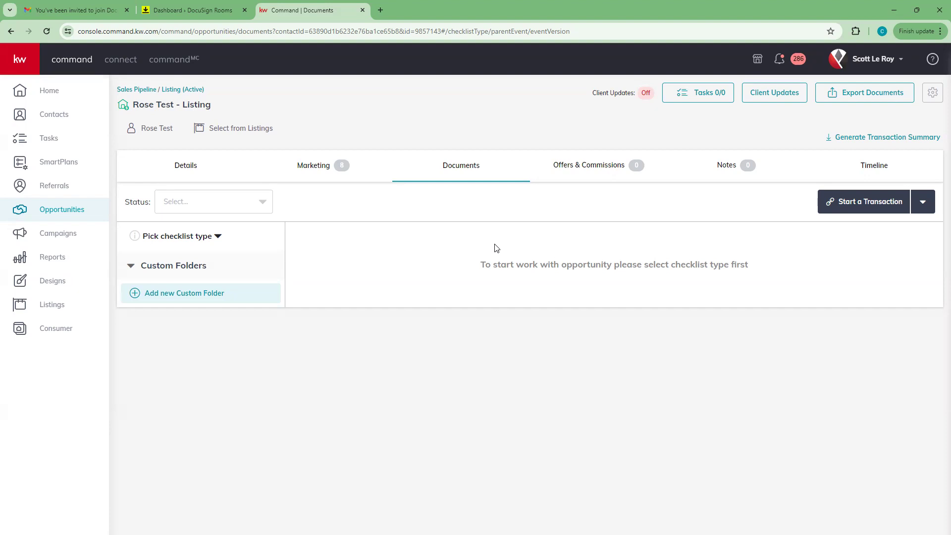
Step: Apply the Residential-Listing checklist and review its 39 required documents, 0 uploaded
click(217, 237)
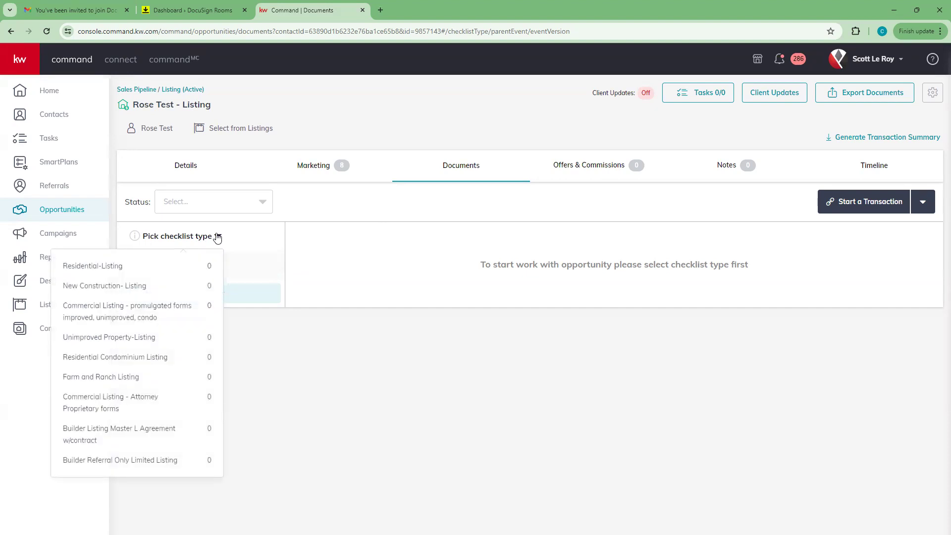
click(129, 269)
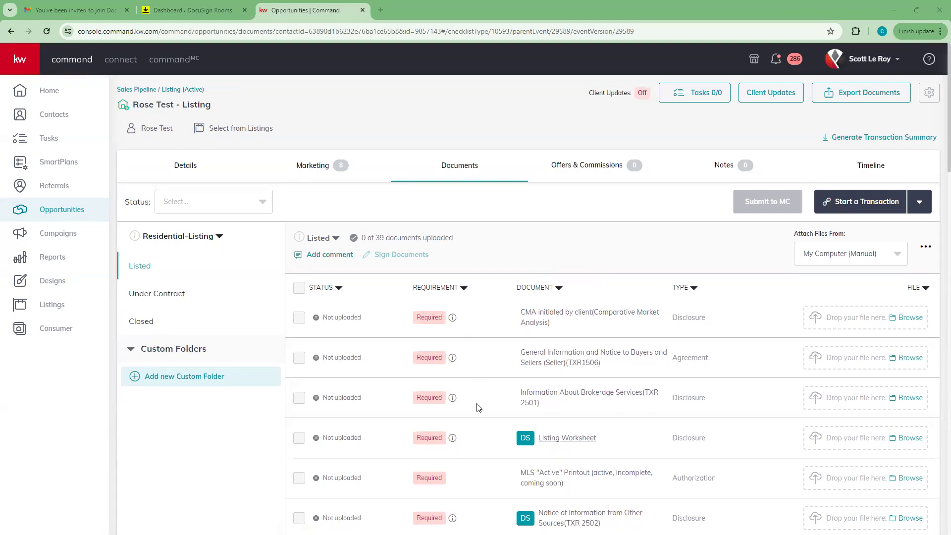
scroll(479, 265, down, 2)
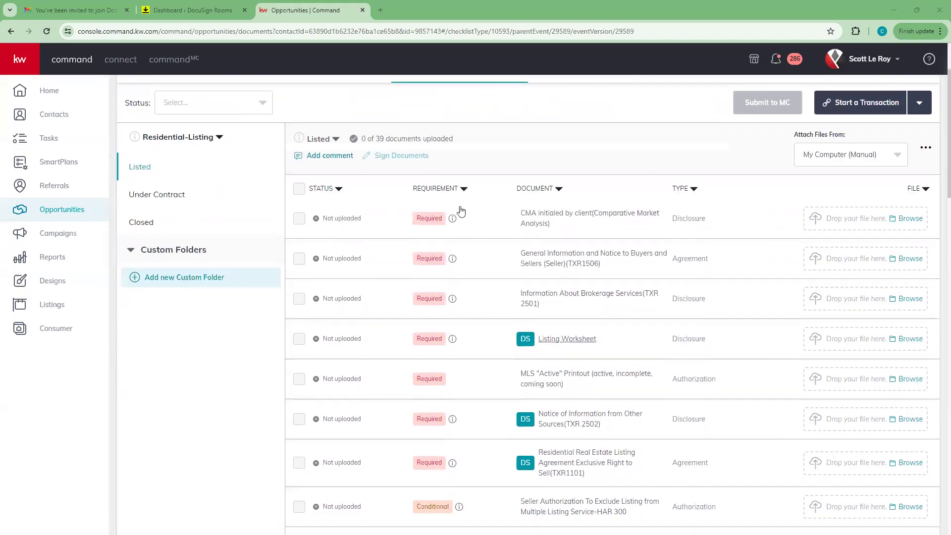
scroll(464, 263, down, 8)
scroll(463, 268, down, 5)
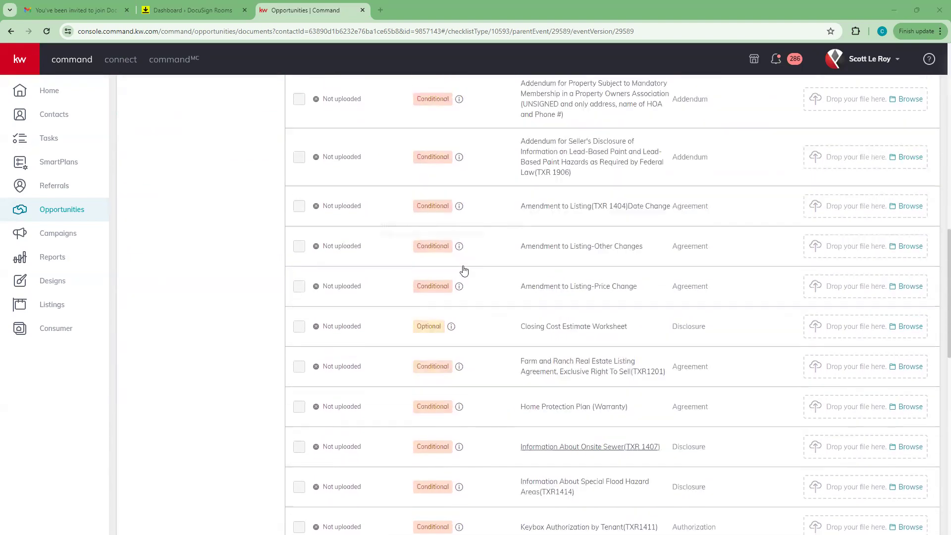
scroll(462, 269, up, 15)
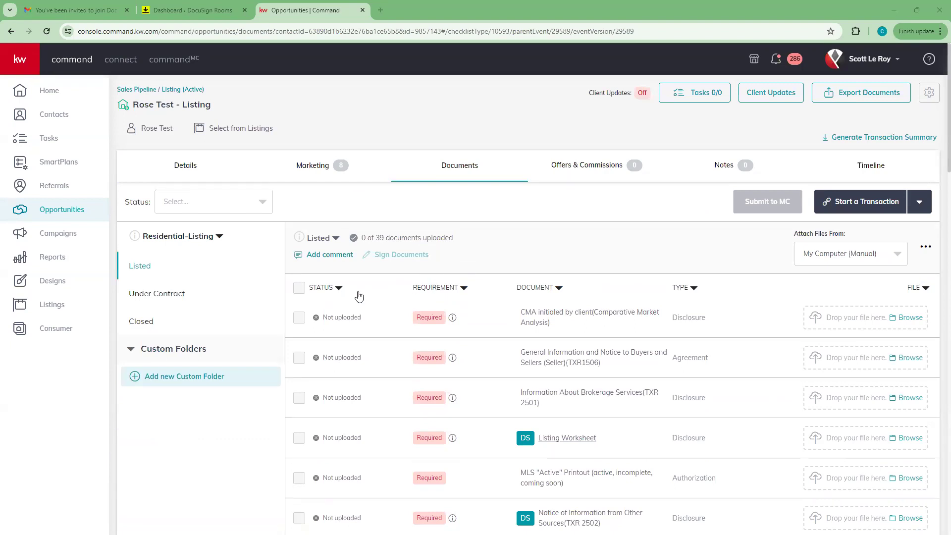
scroll(347, 277, down, 1)
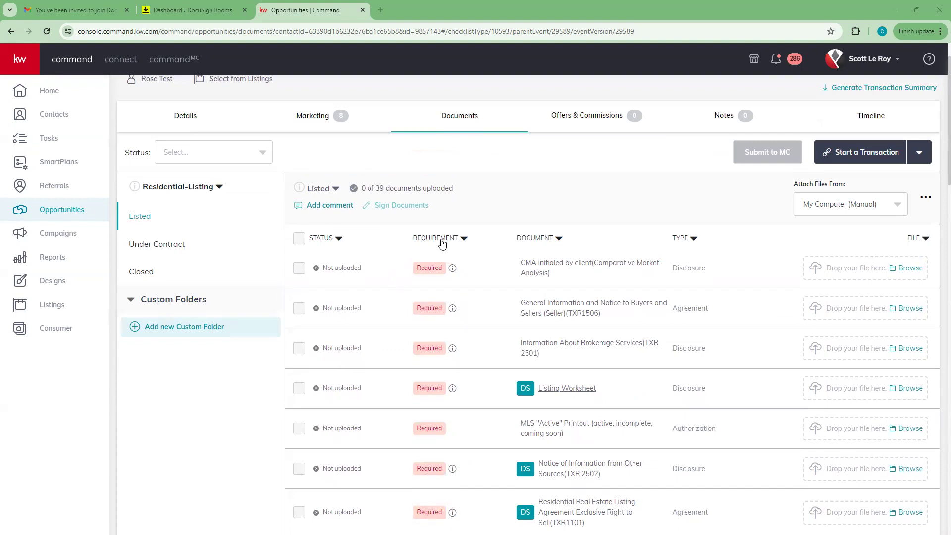
scroll(434, 268, down, 6)
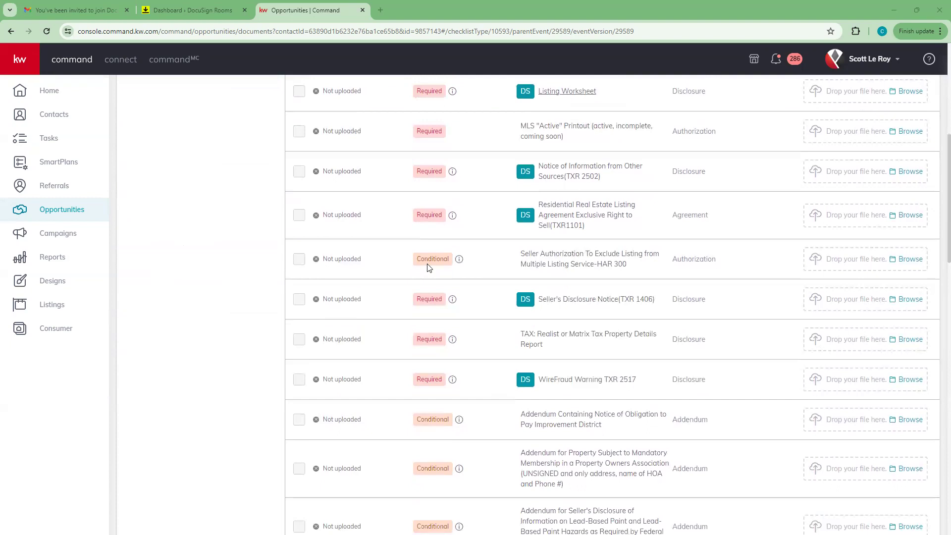
scroll(428, 268, down, 6)
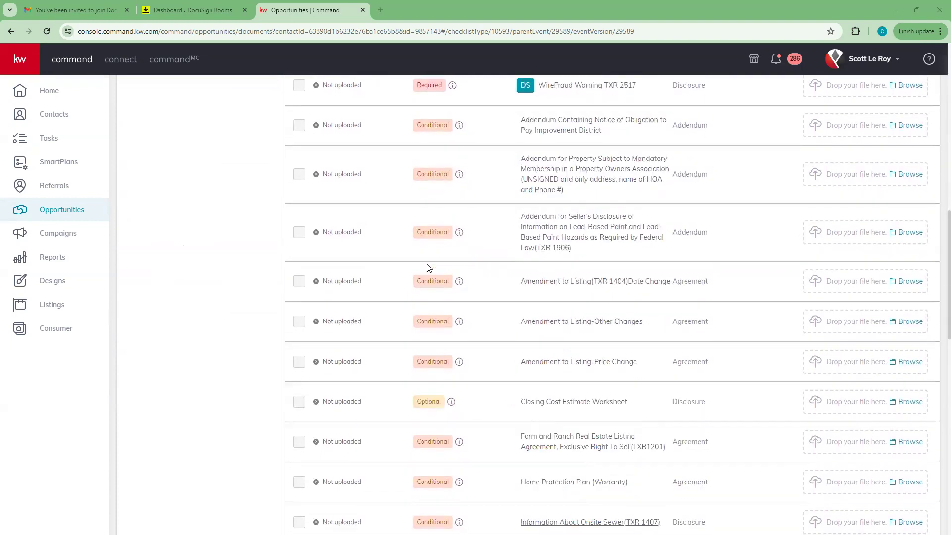
scroll(428, 267, down, 4)
scroll(415, 229, down, 4)
scroll(421, 243, down, 4)
scroll(438, 337, down, 3)
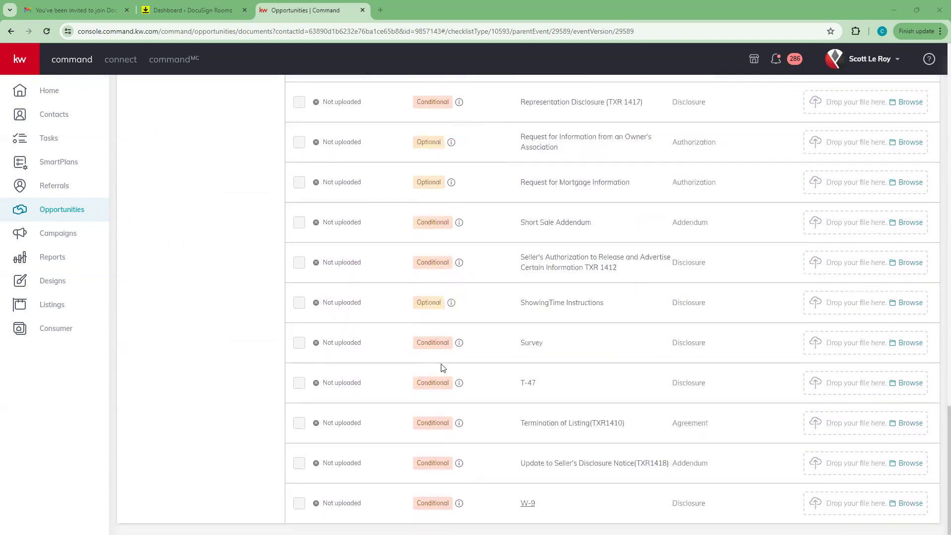
scroll(443, 368, up, 20)
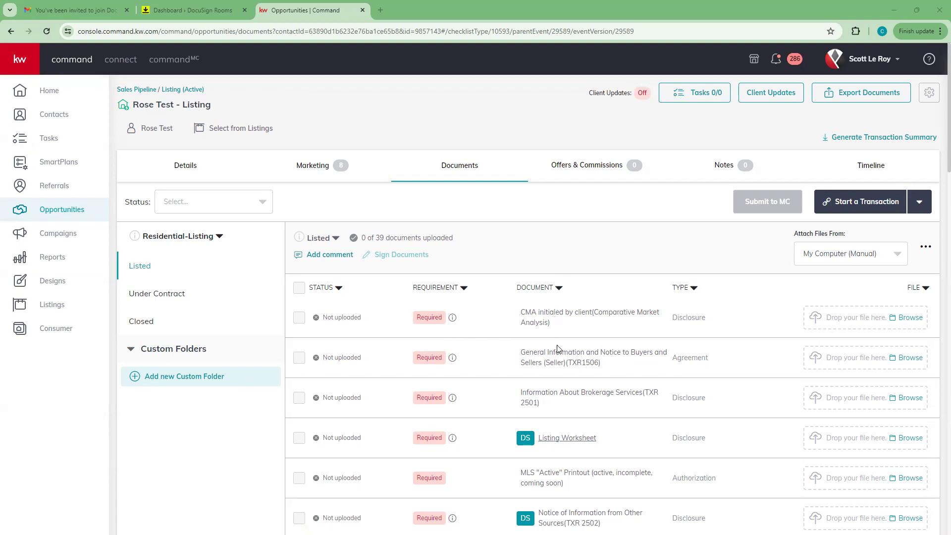
scroll(558, 361, down, 1)
scroll(559, 362, down, 3)
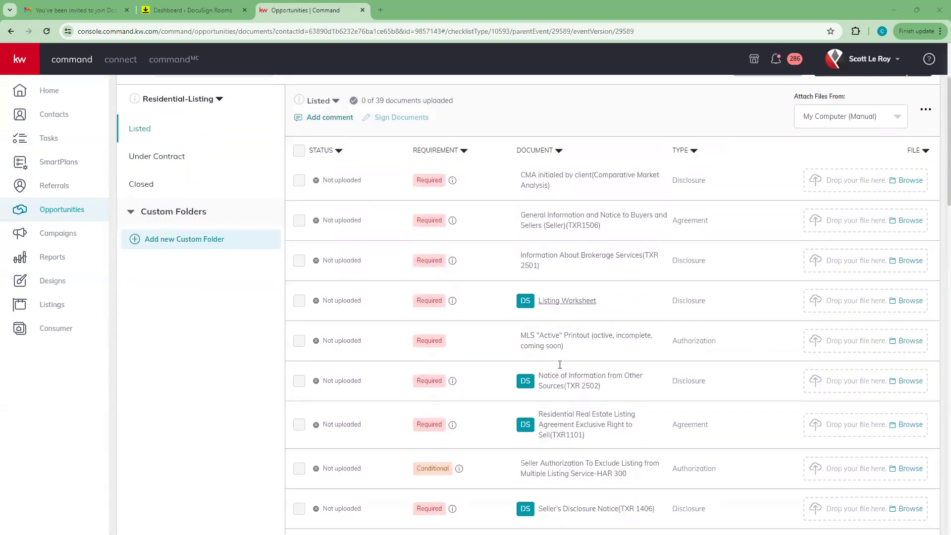
scroll(554, 346, up, 2)
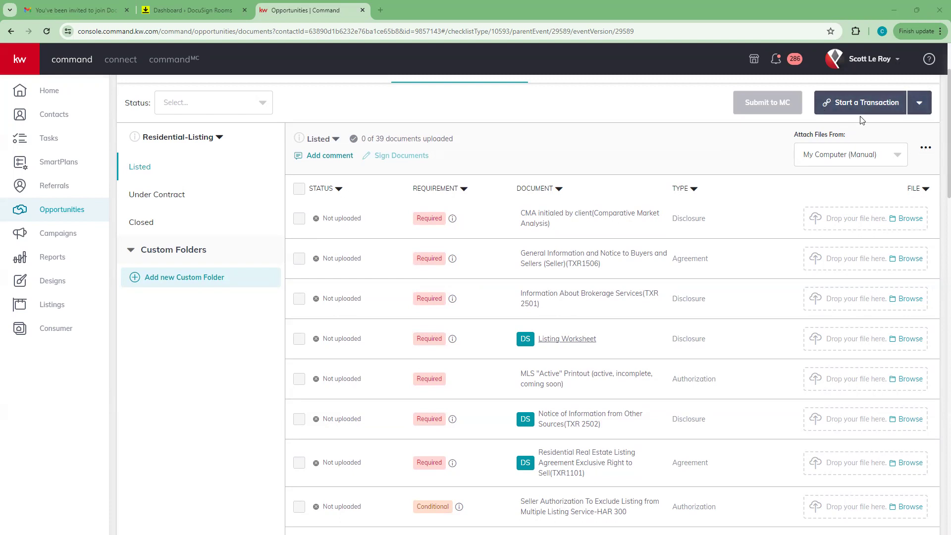
scroll(898, 276, up, 2)
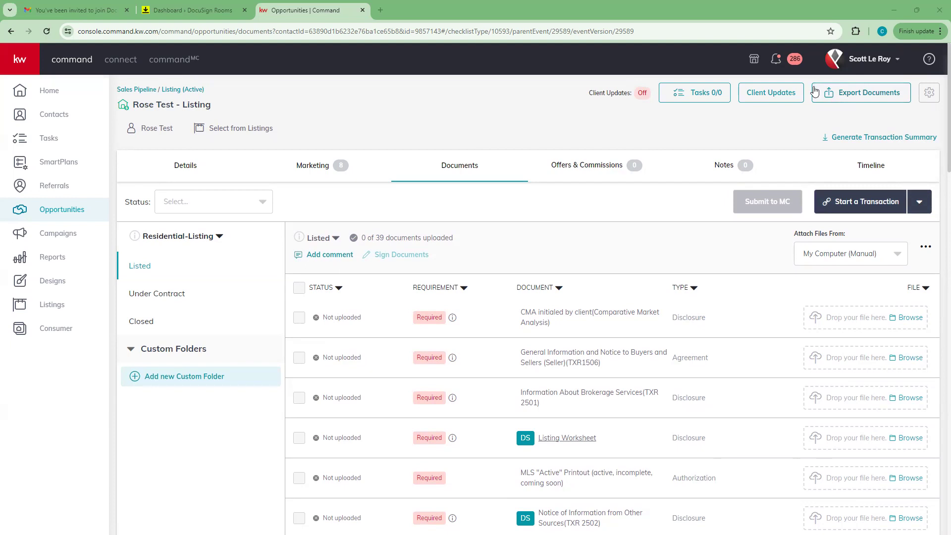
Step: Start the Rose Test - Listing transaction in DocuSign via Start a Transaction
click(861, 208)
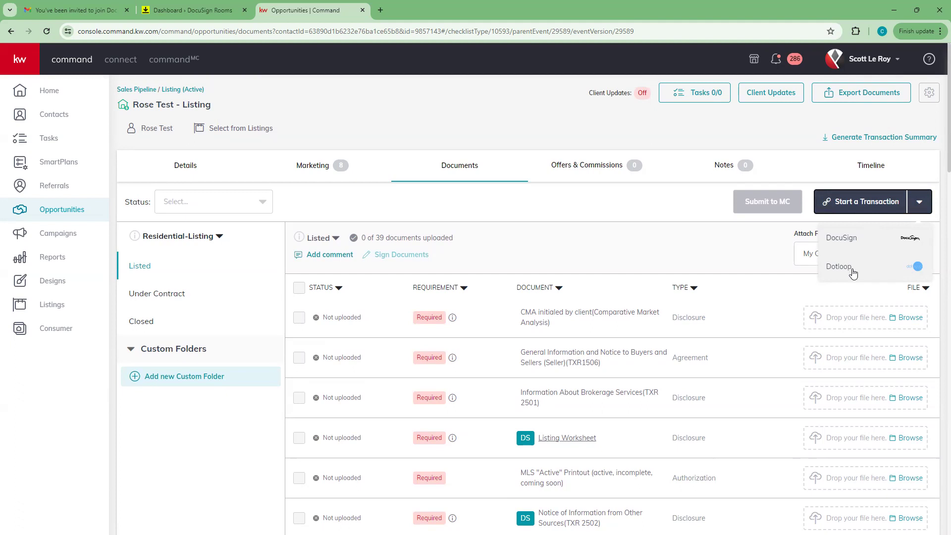
click(837, 239)
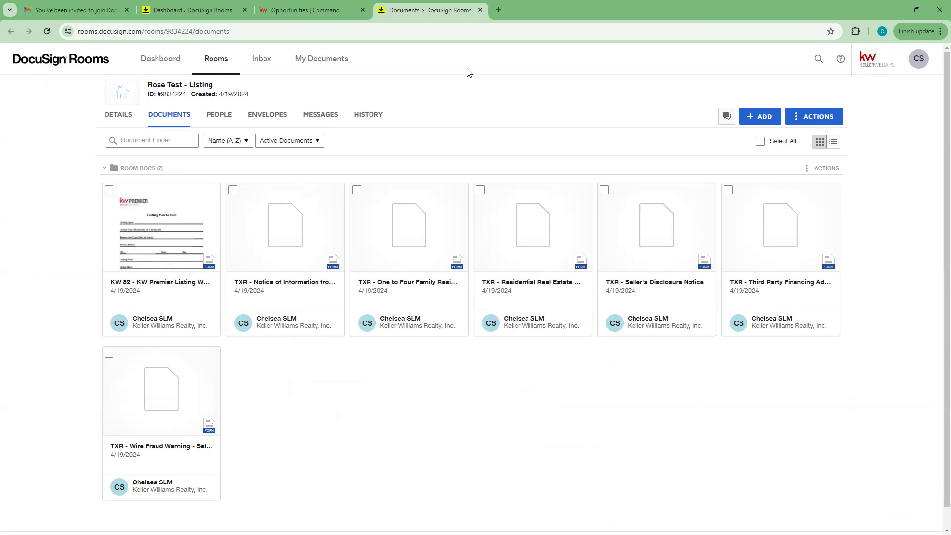
Step: Return to the Opportunities | Command tab and check, then dismiss, the account menu
click(309, 6)
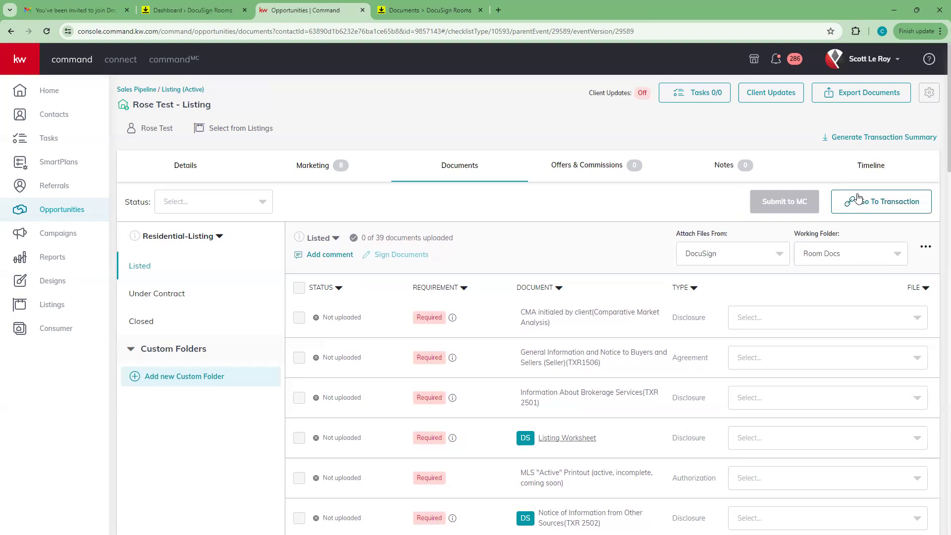
click(868, 59)
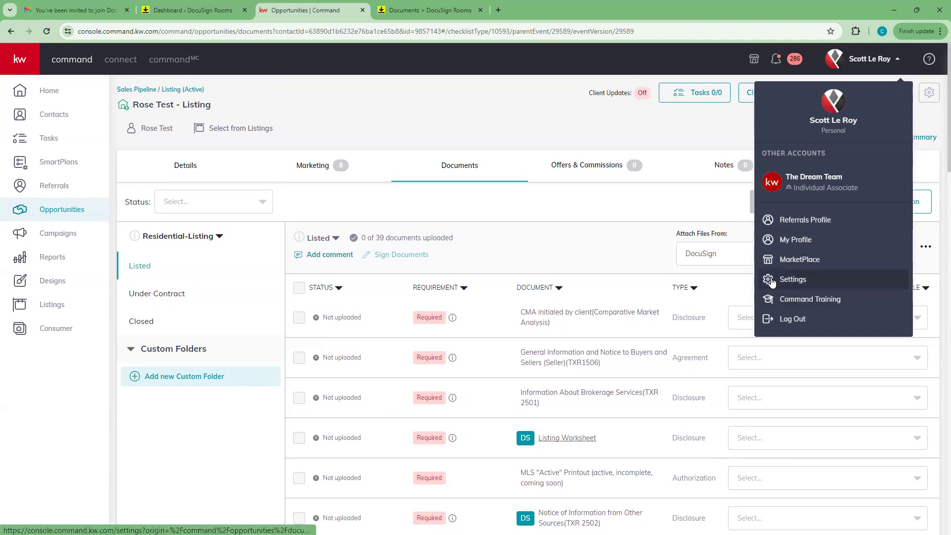
click(632, 251)
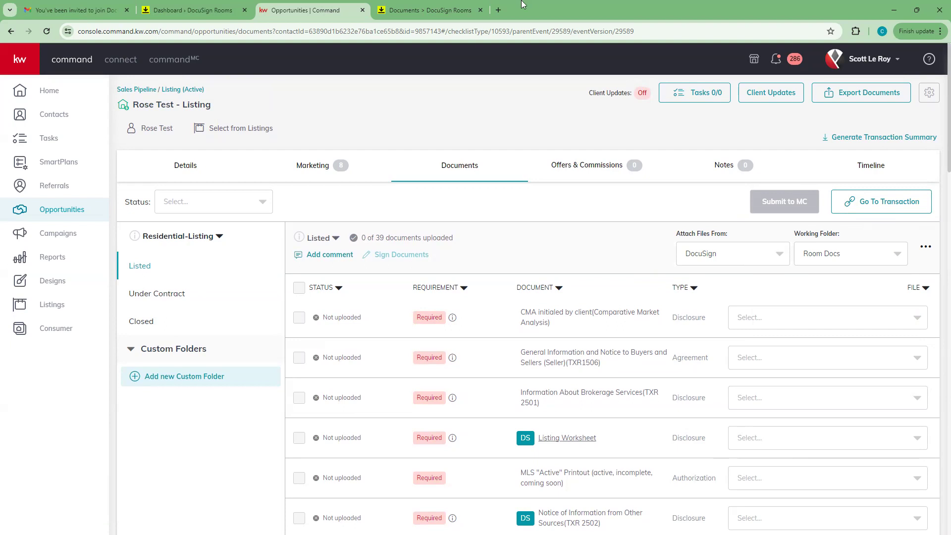
Step: Switch to the DocuSign Rooms tab and go to its Dashboard
click(403, 4)
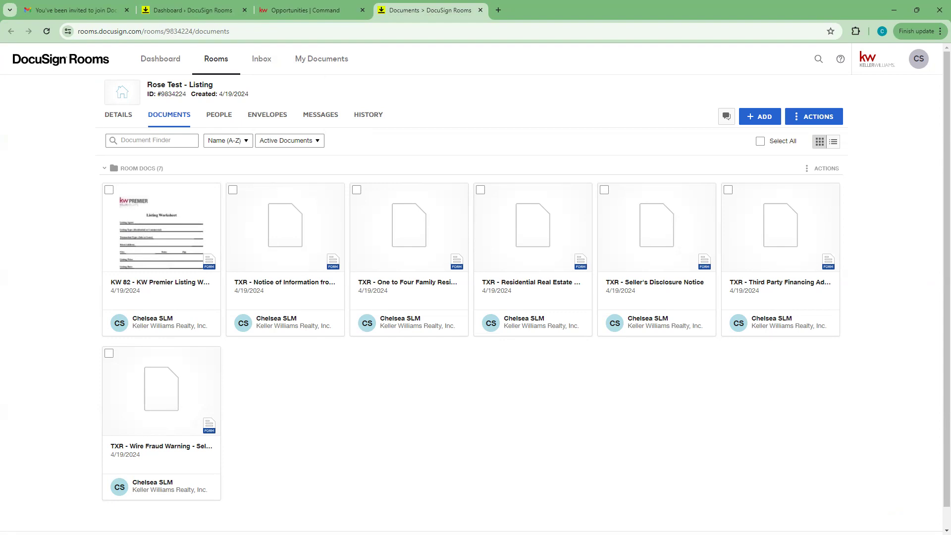
click(159, 60)
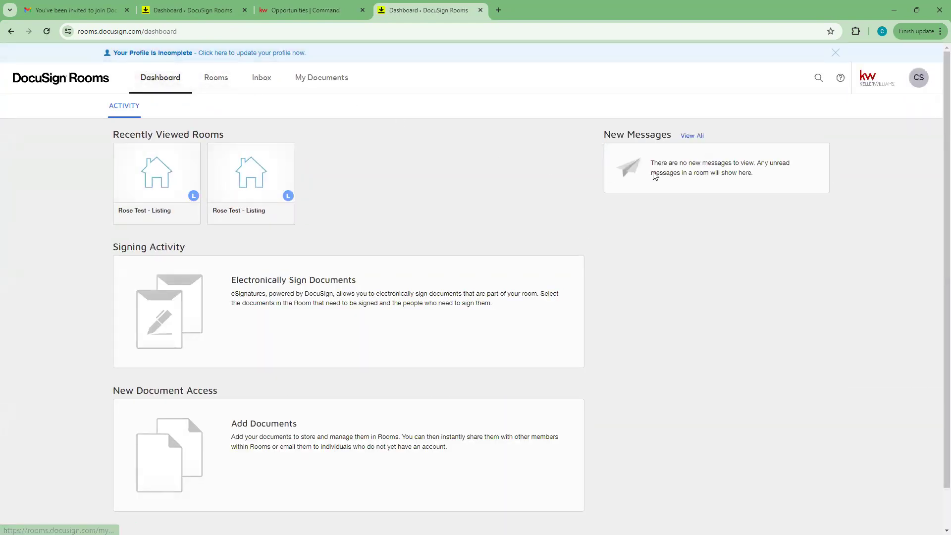
Step: Open the Rooms list on the Active filter showing two Rose Test - Listing rooms
scroll(757, 214, down, 2)
scroll(754, 236, up, 1)
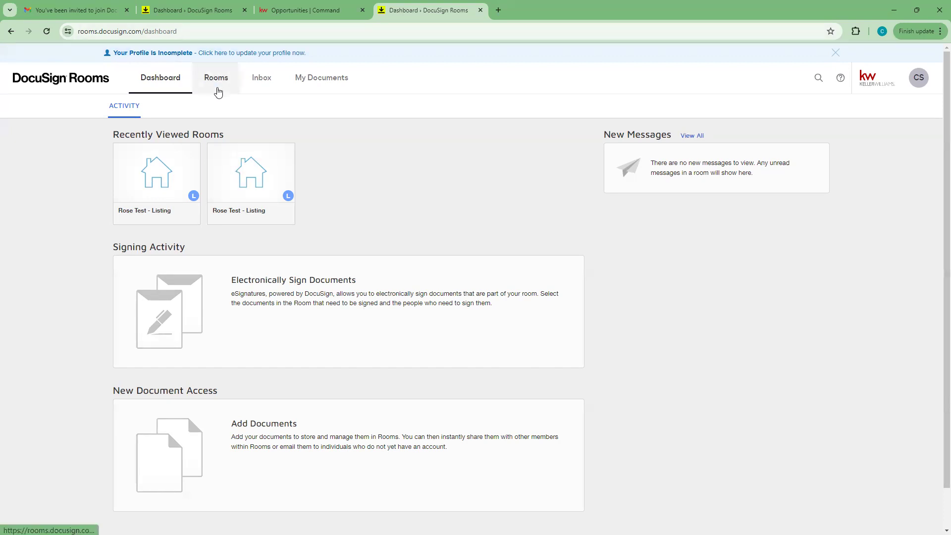
click(217, 85)
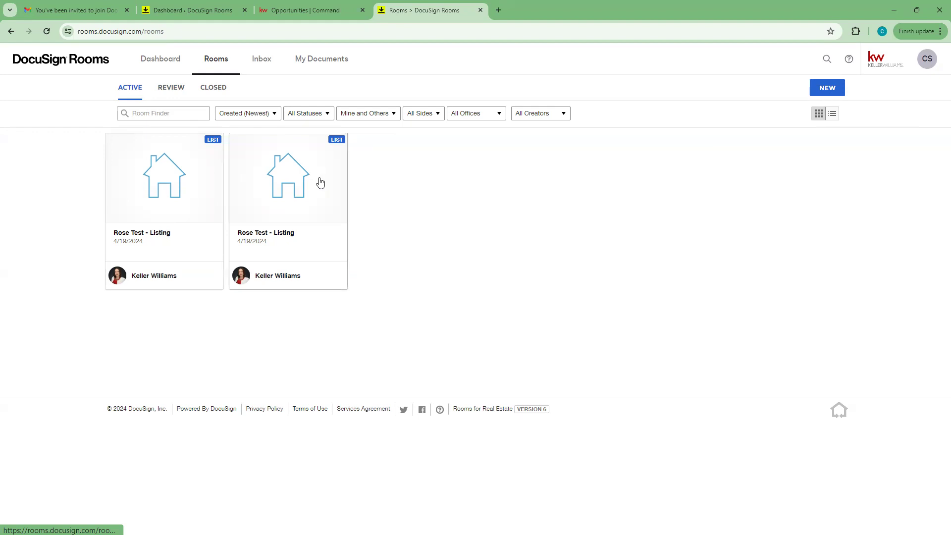
Step: Go to My Preferences > Integrations and open the Select forms provider dialog
click(927, 61)
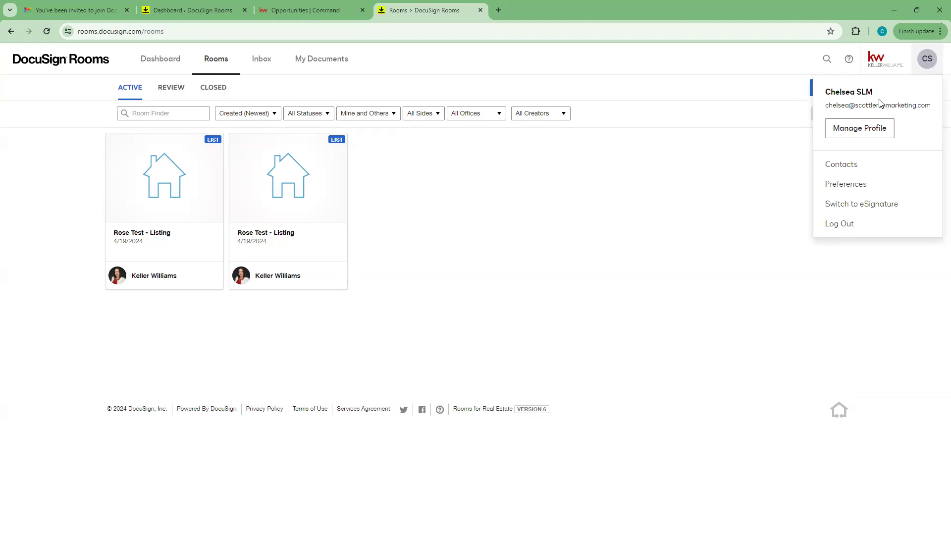
click(857, 188)
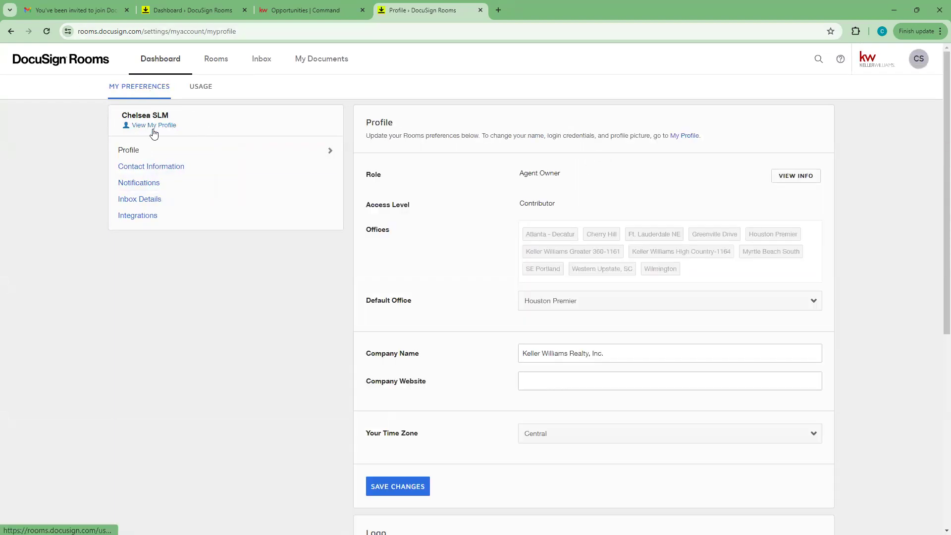
scroll(575, 243, down, 1)
scroll(574, 248, down, 4)
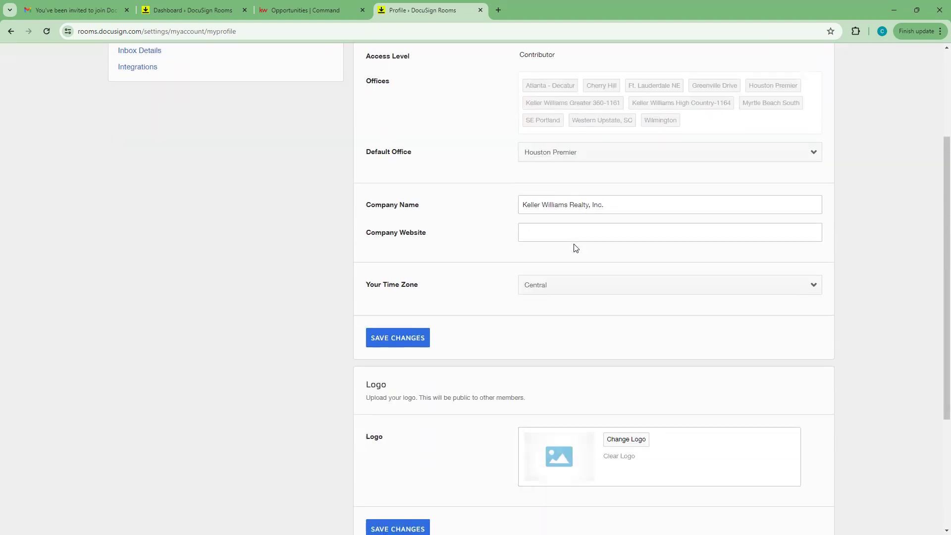
scroll(575, 248, up, 5)
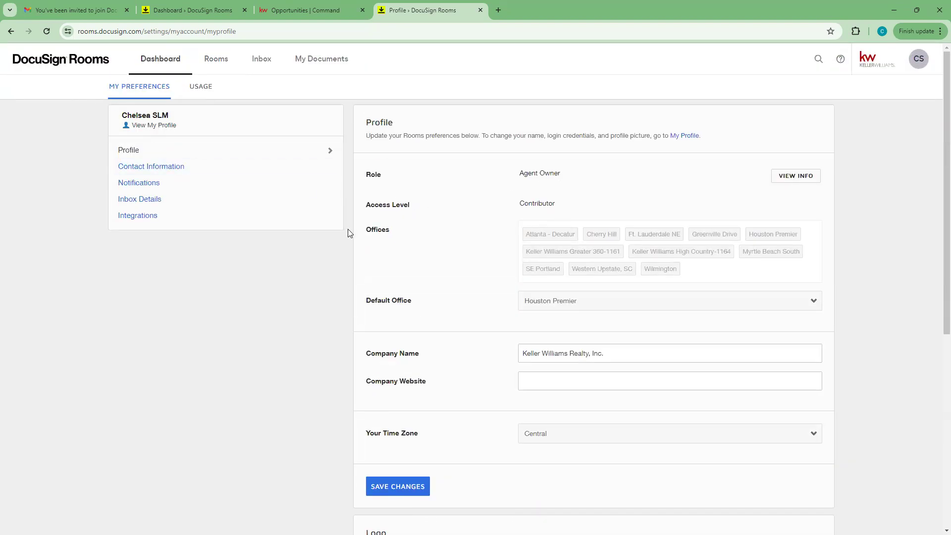
scroll(409, 301, down, 7)
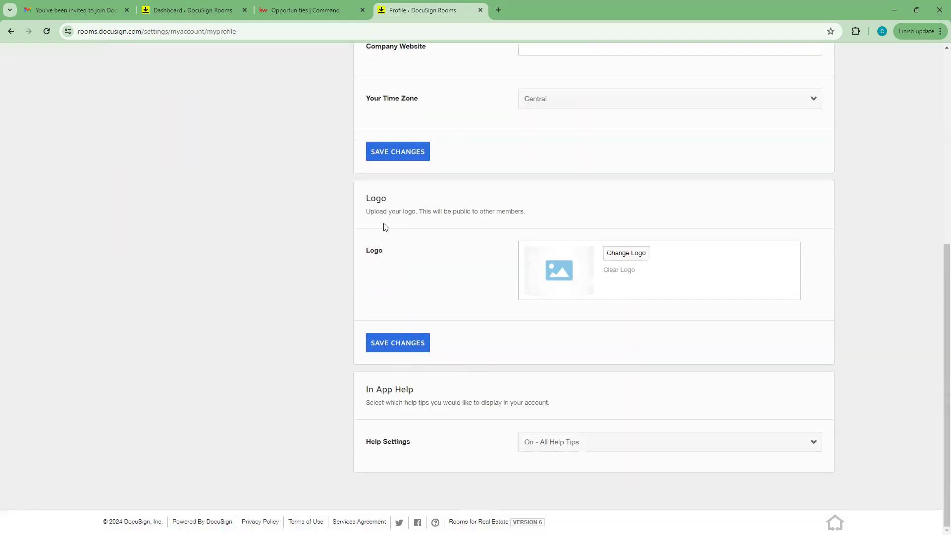
scroll(404, 400, up, 7)
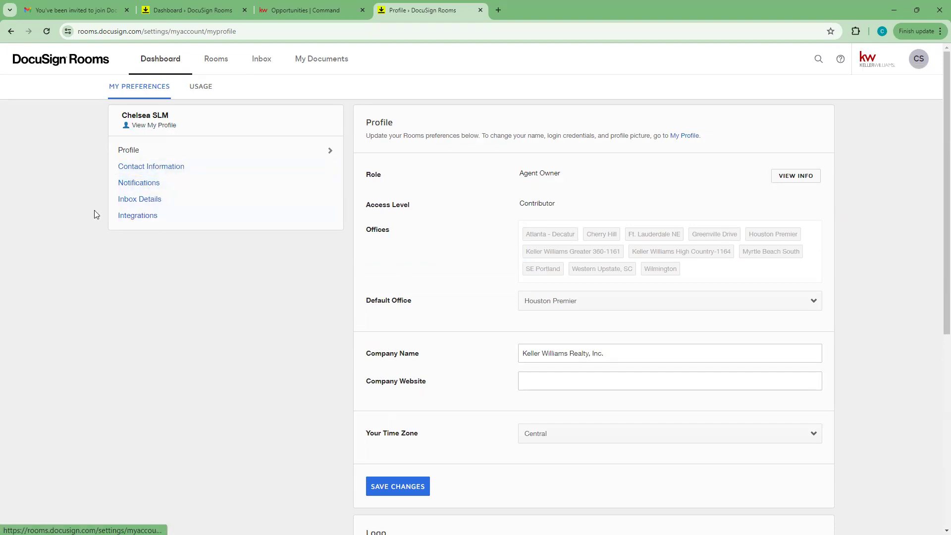
click(183, 221)
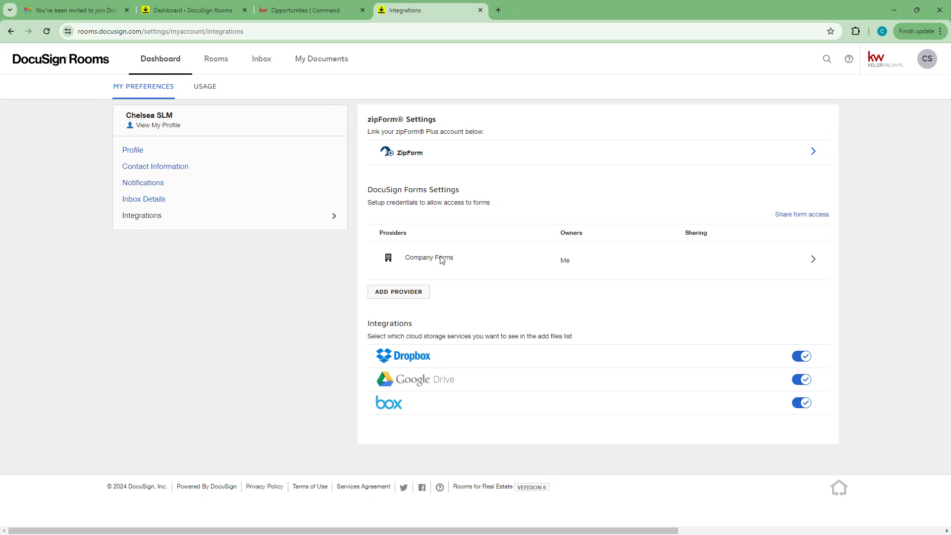
click(395, 296)
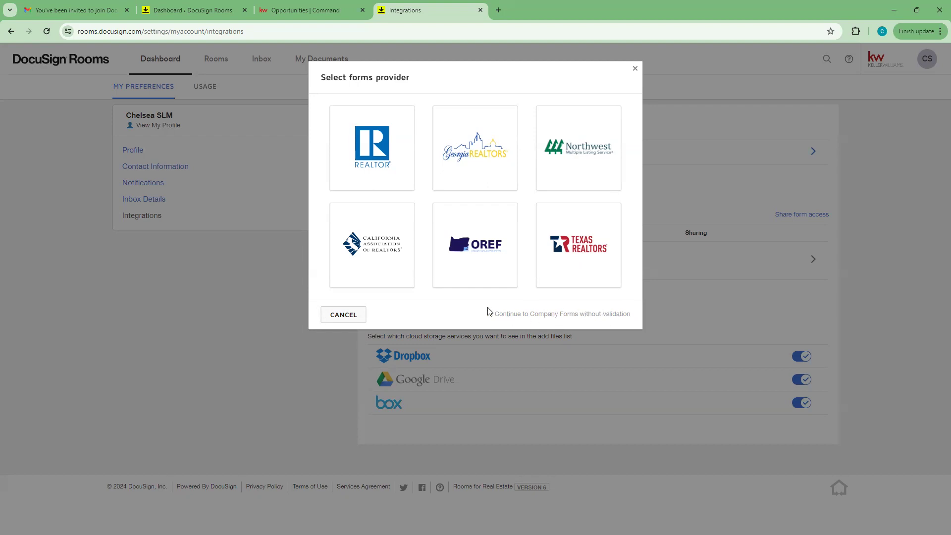
click(362, 315)
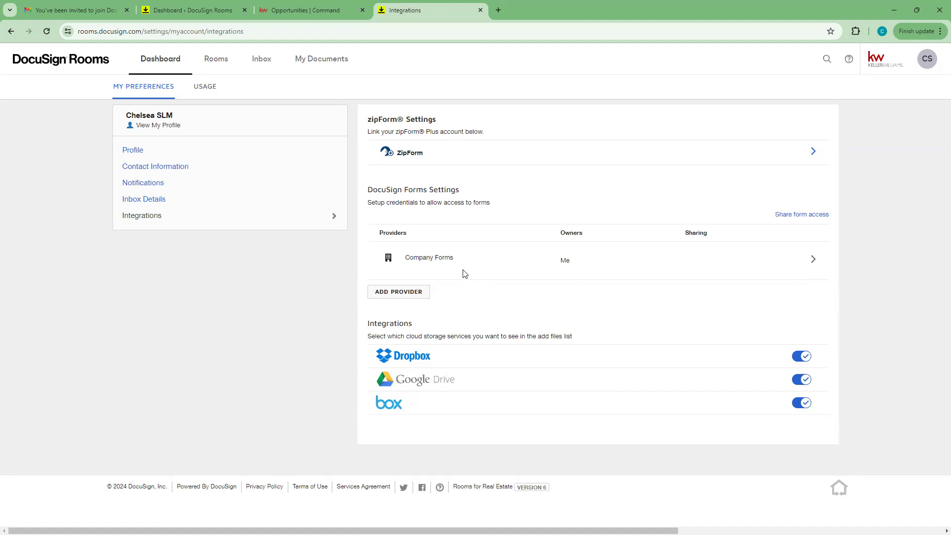
Step: Choose REALTOR as forms provider and browse the Association list without selecting one
click(401, 292)
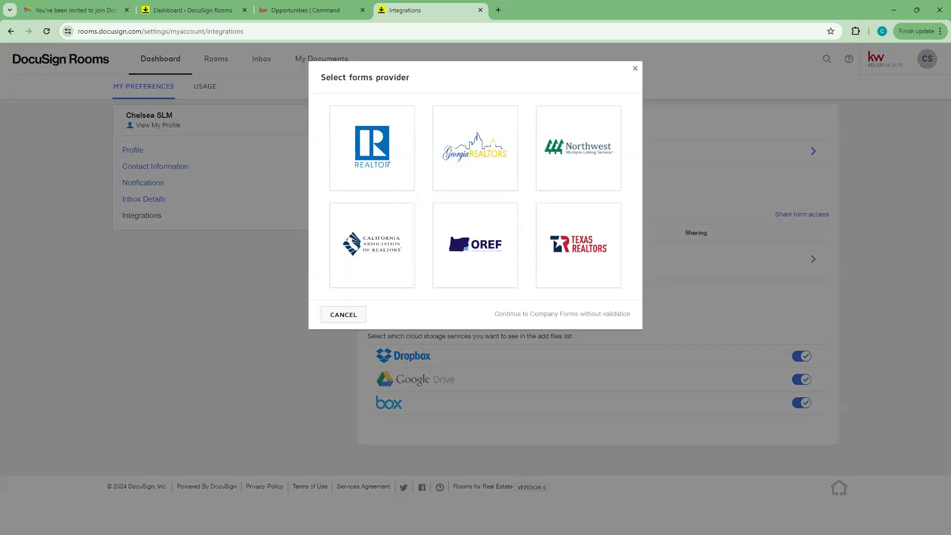
click(357, 137)
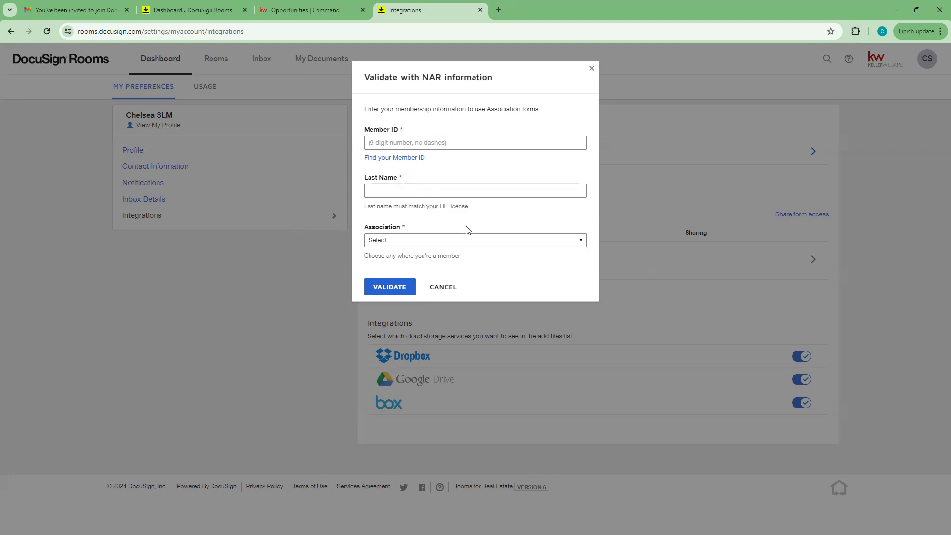
click(580, 241)
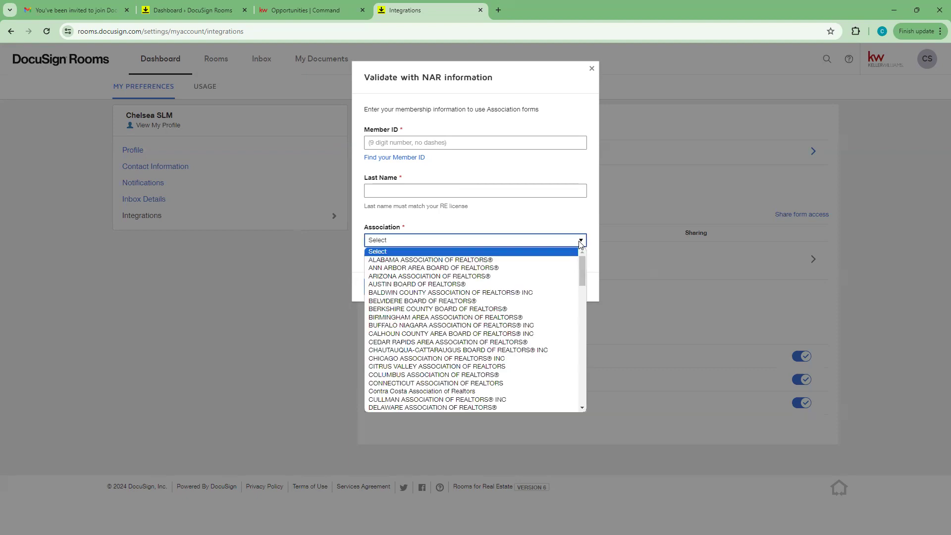
scroll(492, 294, down, 5)
scroll(491, 294, down, 15)
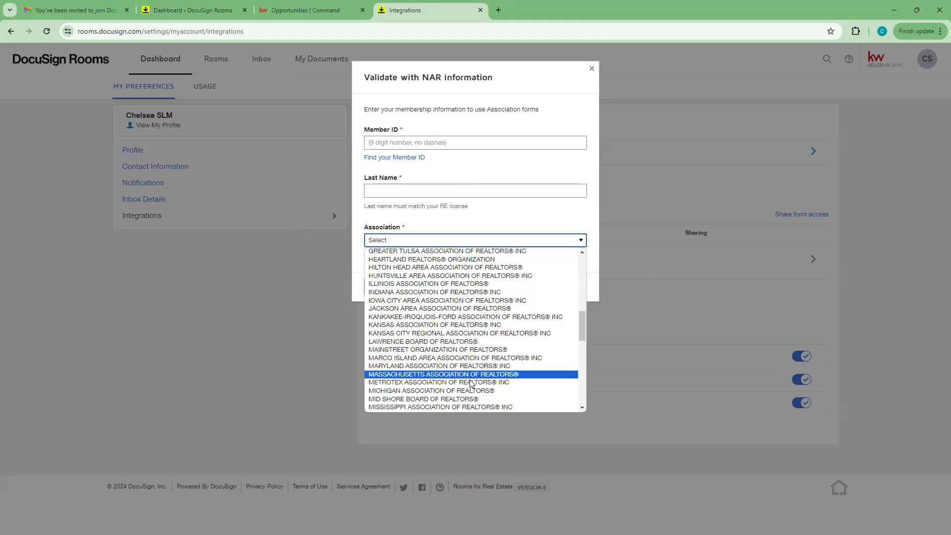
scroll(470, 347, up, 15)
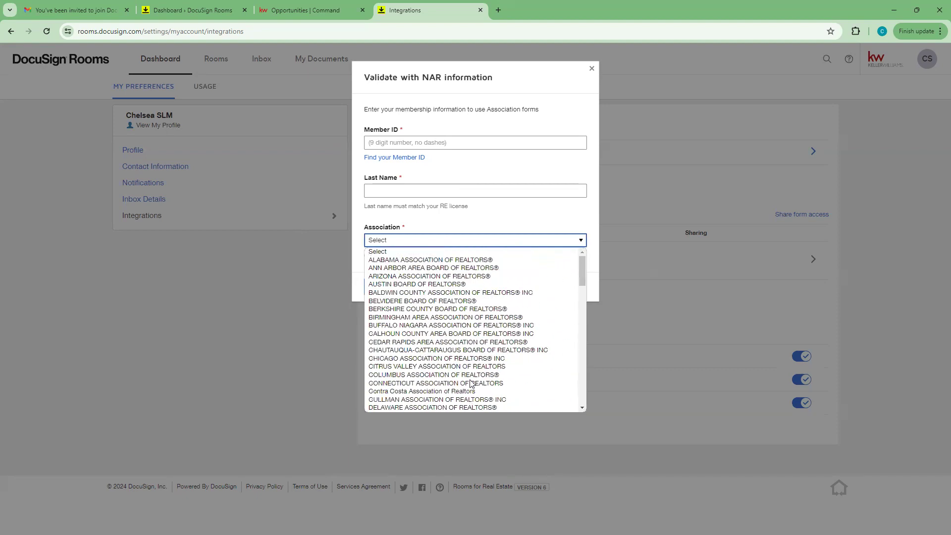
click(471, 242)
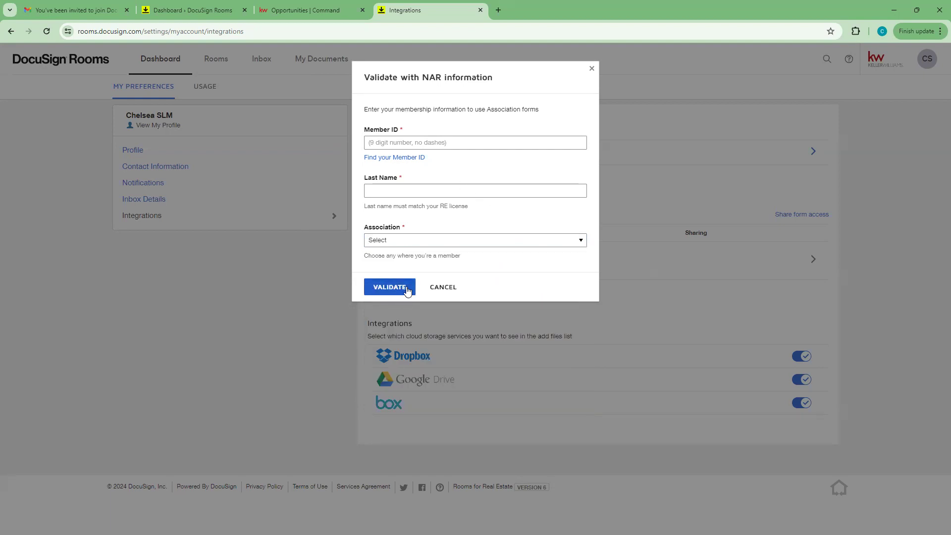
Step: Cancel the NAR validation and open the ZipForm row's settings under zipForm Settings
click(443, 288)
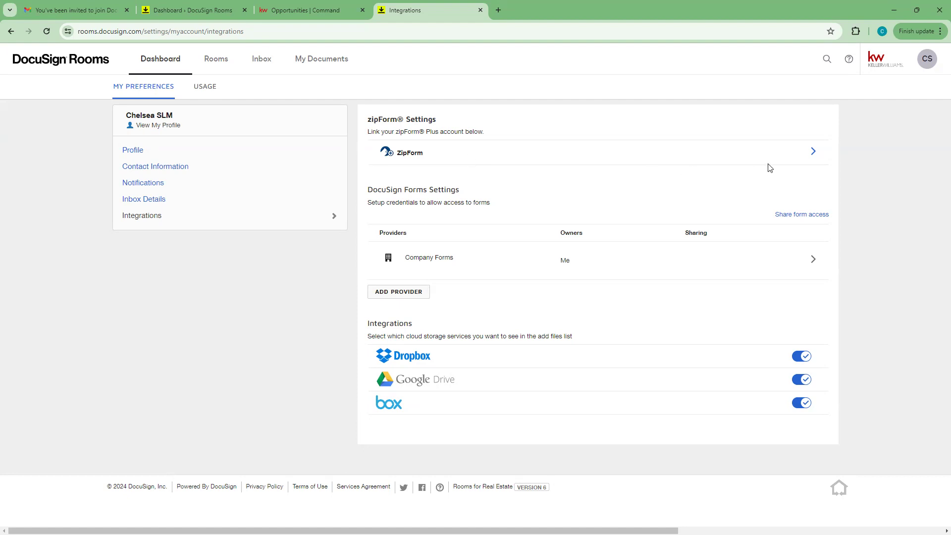
click(813, 154)
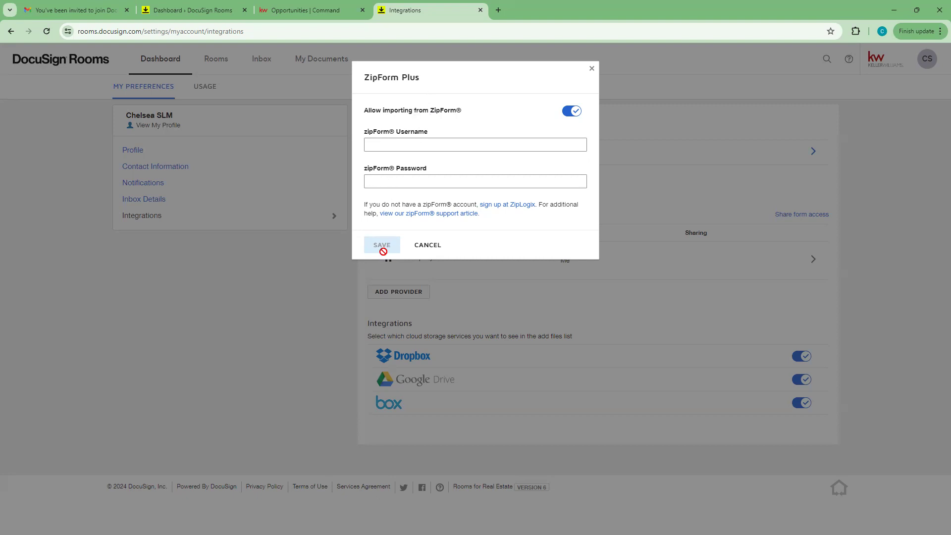
Step: Cancel the zipForm Plus settings without linking an account
click(419, 254)
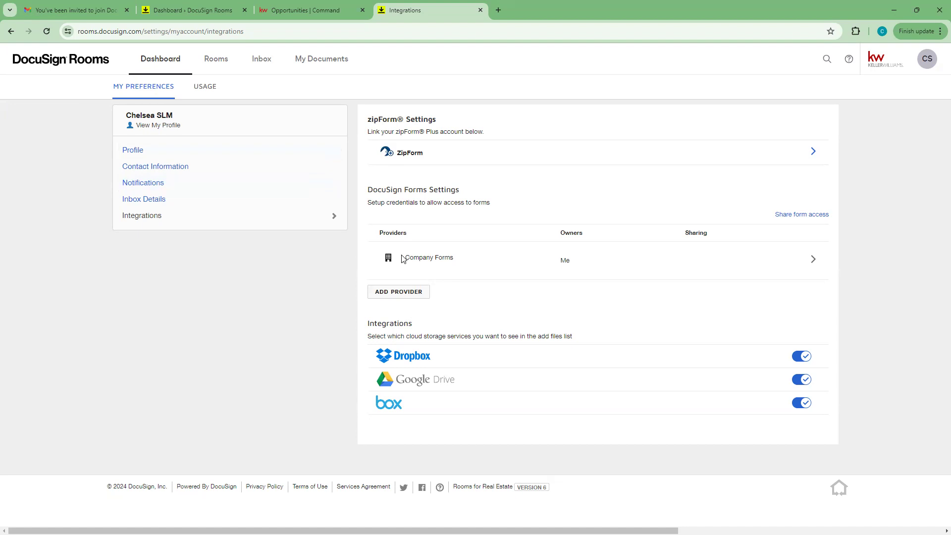
Step: Check both Rose Test - Listing rooms in turn, returning to the Rooms list after each
click(220, 61)
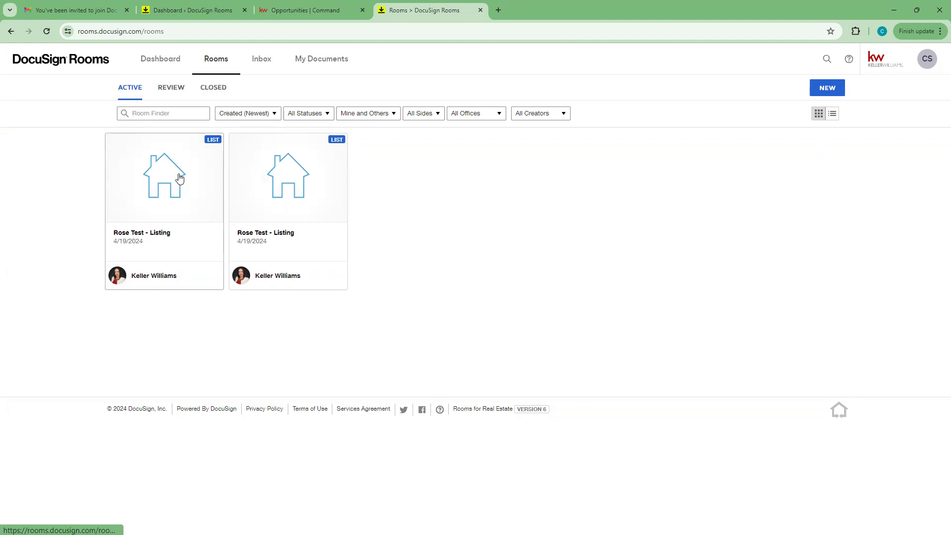
click(163, 182)
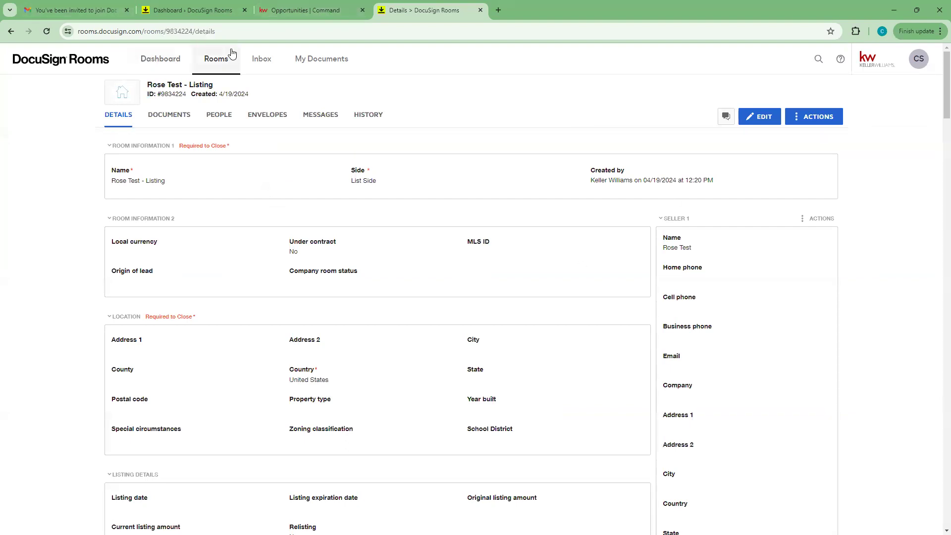
click(218, 59)
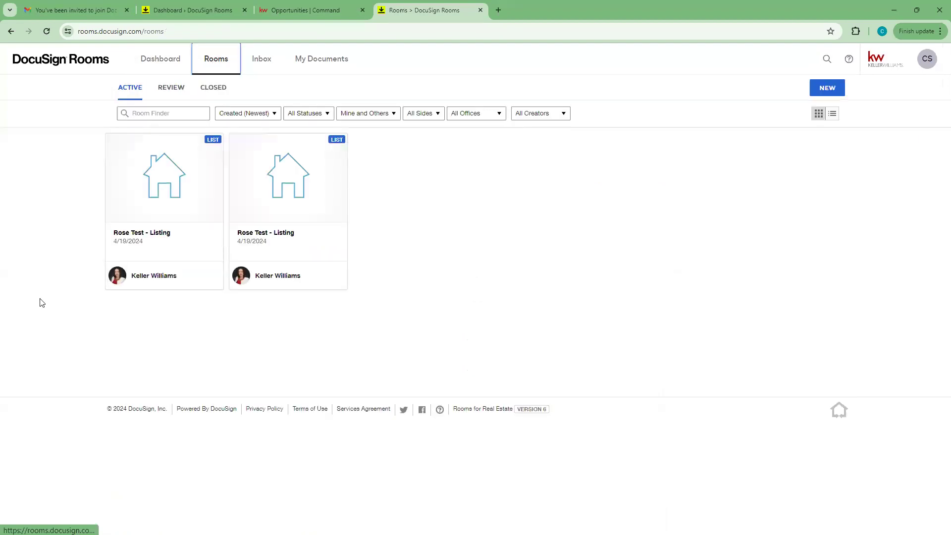
click(310, 189)
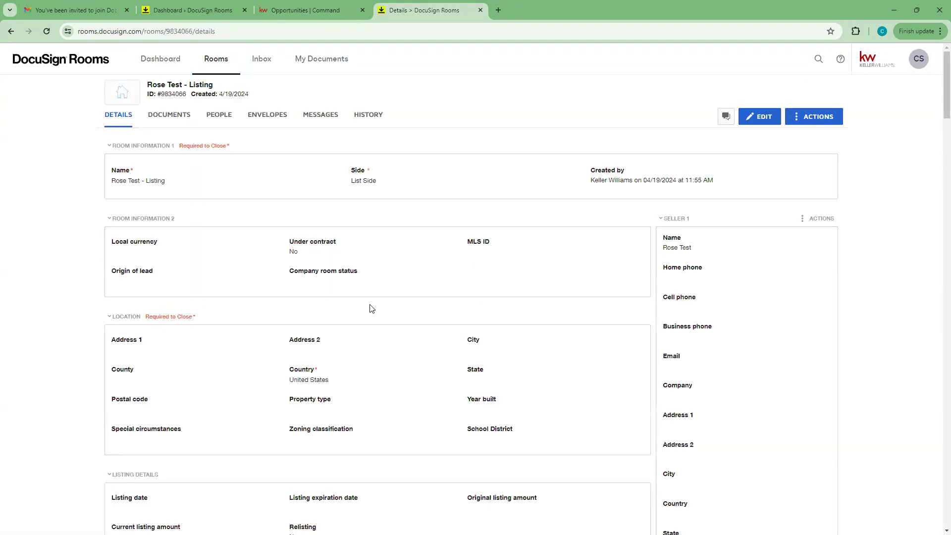
click(11, 30)
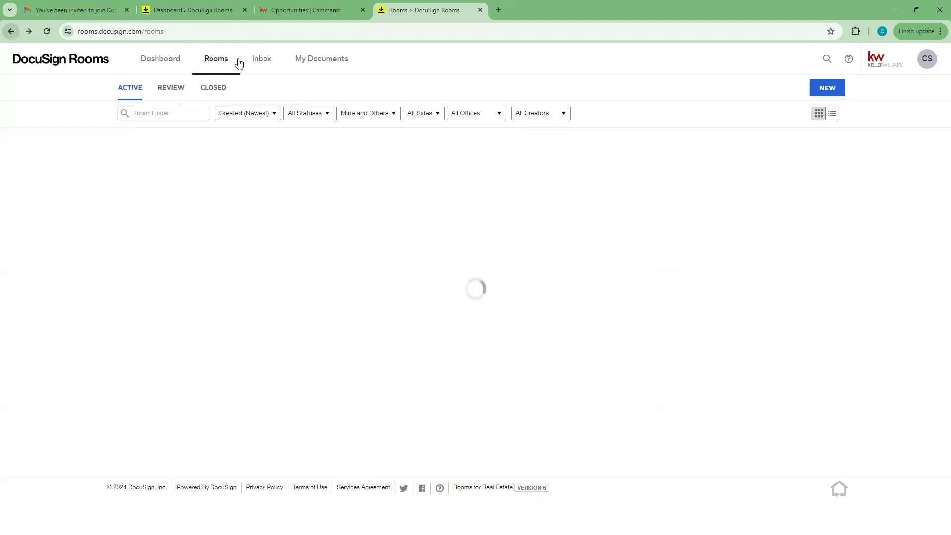
click(158, 187)
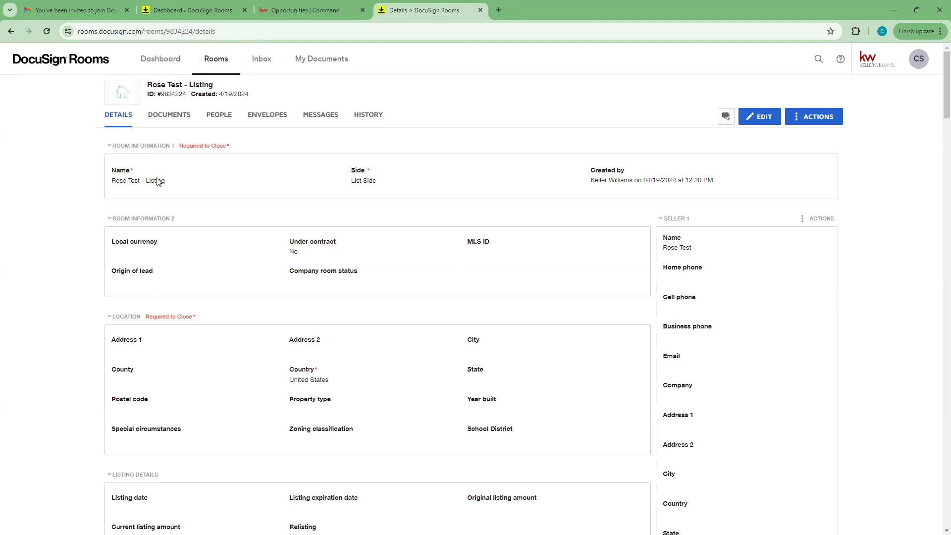
scroll(193, 207, down, 1)
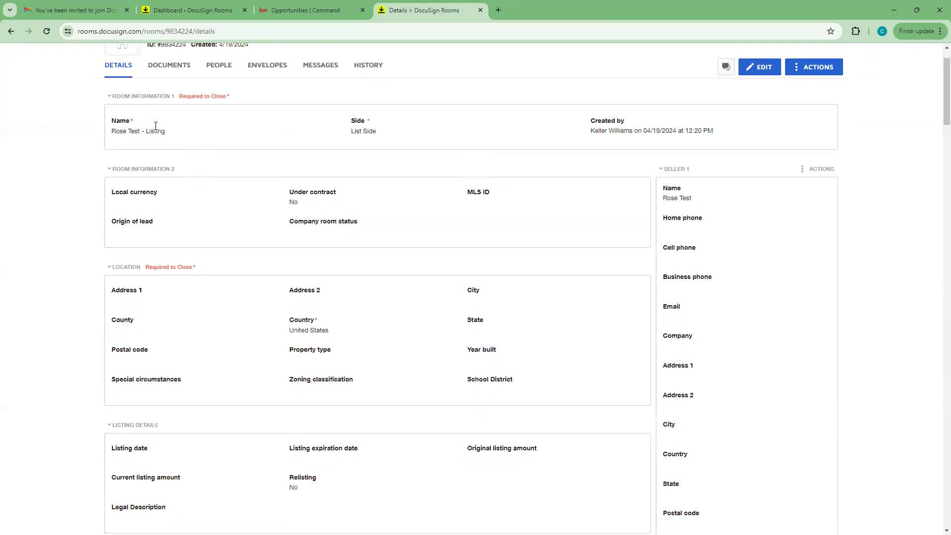
scroll(151, 216, down, 2)
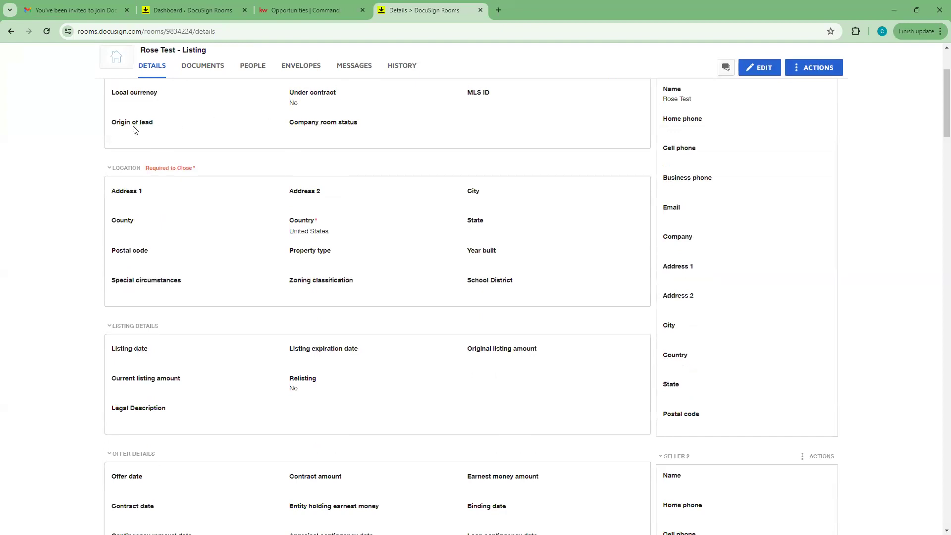
scroll(134, 189, down, 1)
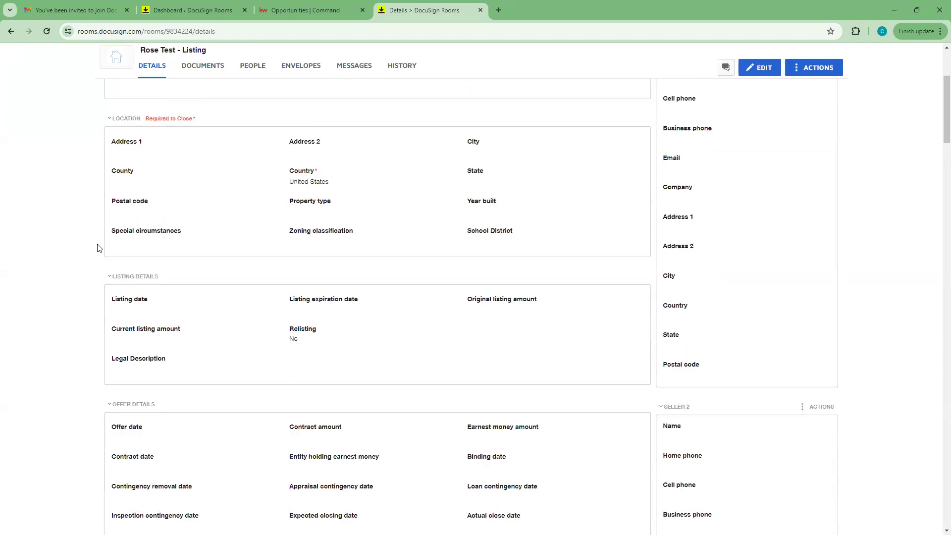
scroll(98, 249, down, 1)
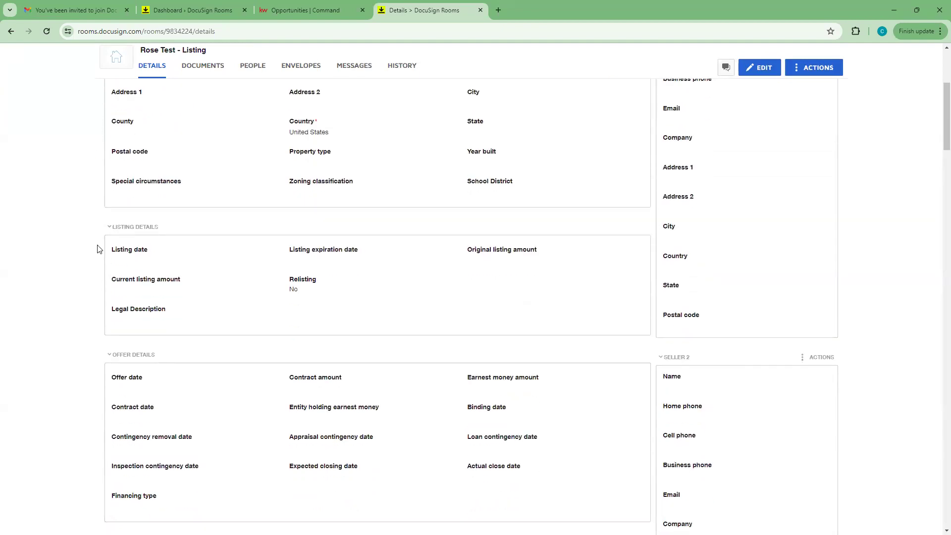
scroll(99, 253, down, 7)
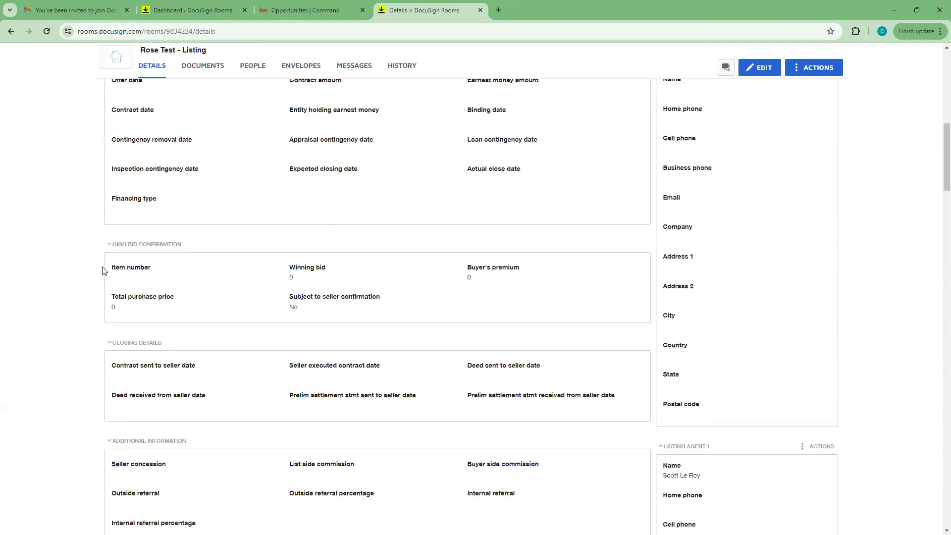
scroll(104, 258, down, 3)
scroll(105, 296, down, 4)
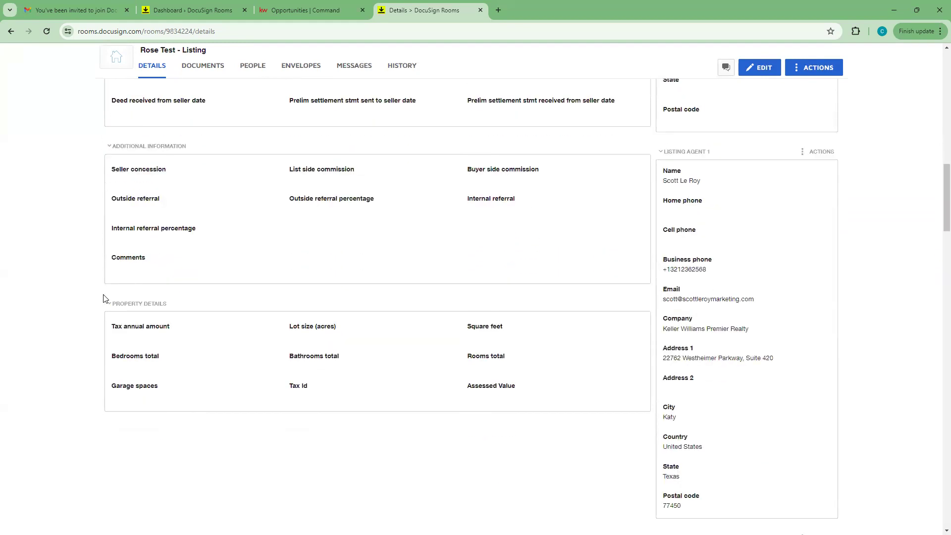
scroll(101, 310, down, 4)
scroll(103, 316, up, 20)
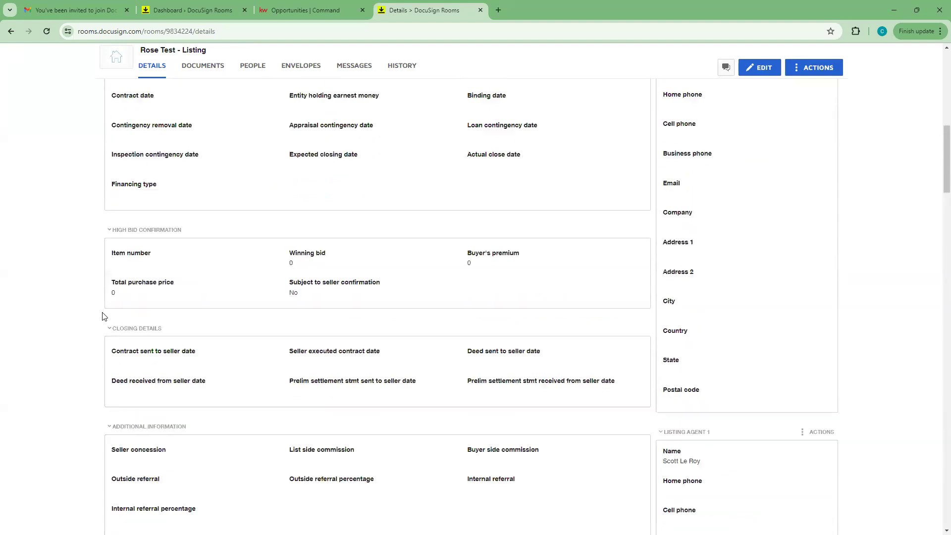
scroll(103, 316, up, 3)
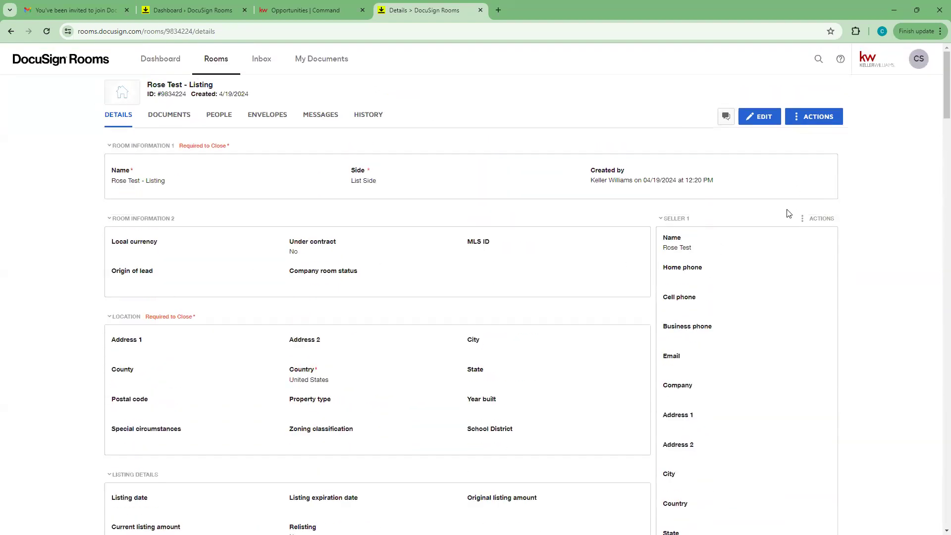
scroll(727, 219, down, 1)
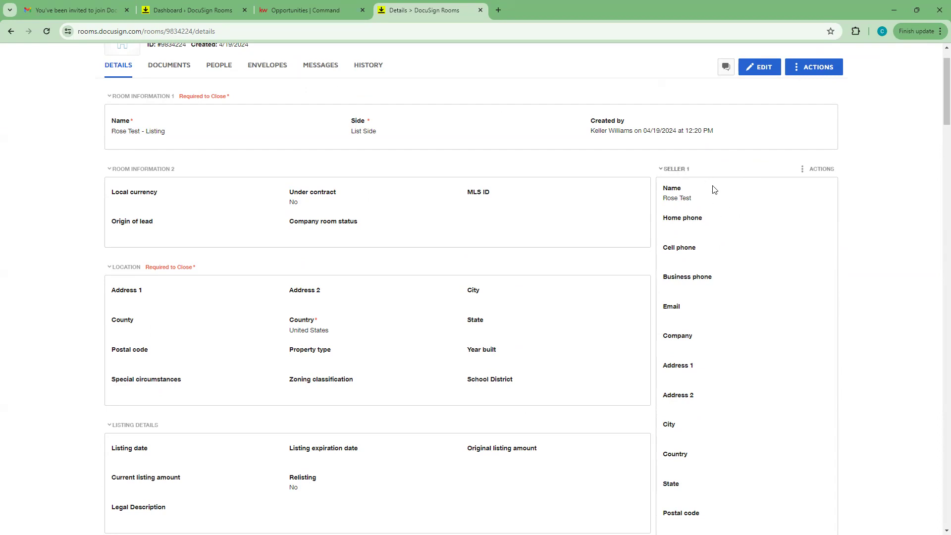
scroll(713, 191, down, 7)
scroll(713, 195, down, 10)
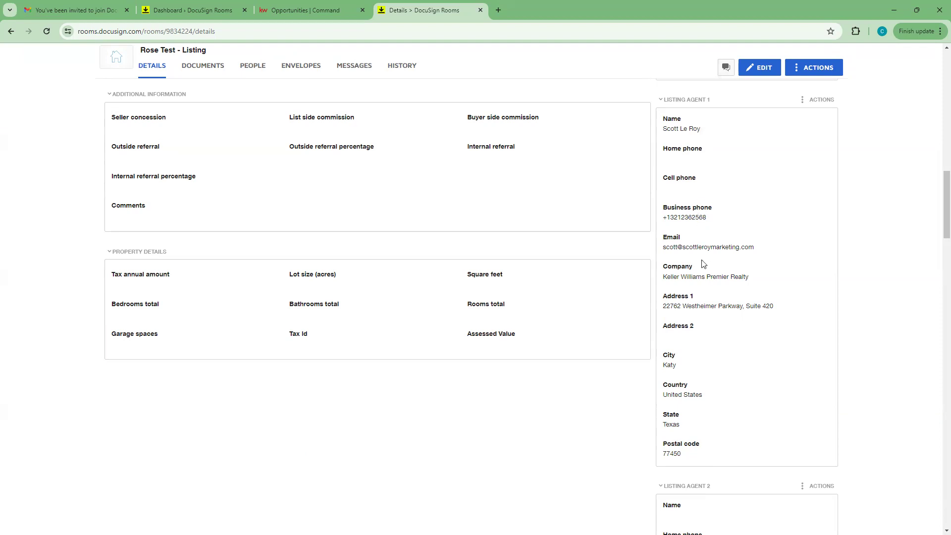
scroll(710, 321, down, 8)
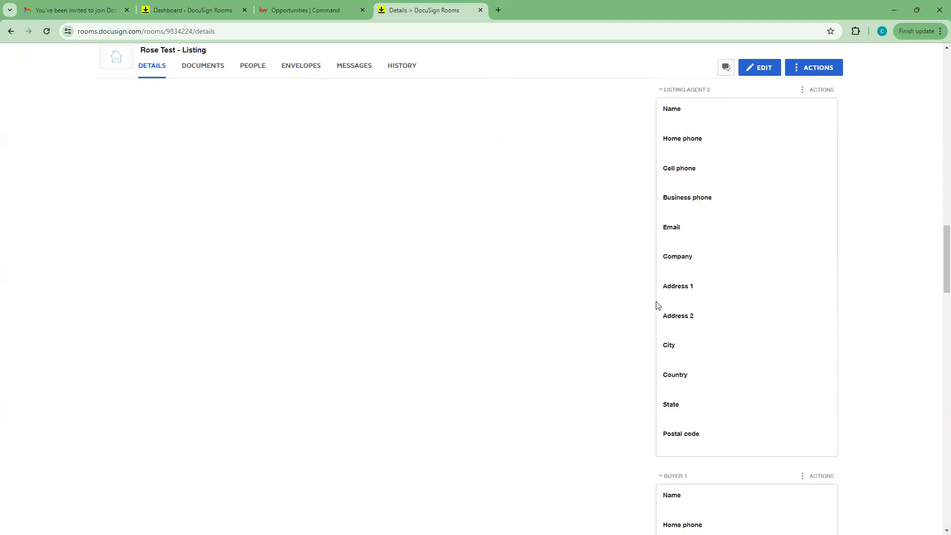
scroll(655, 304, down, 7)
scroll(657, 245, down, 16)
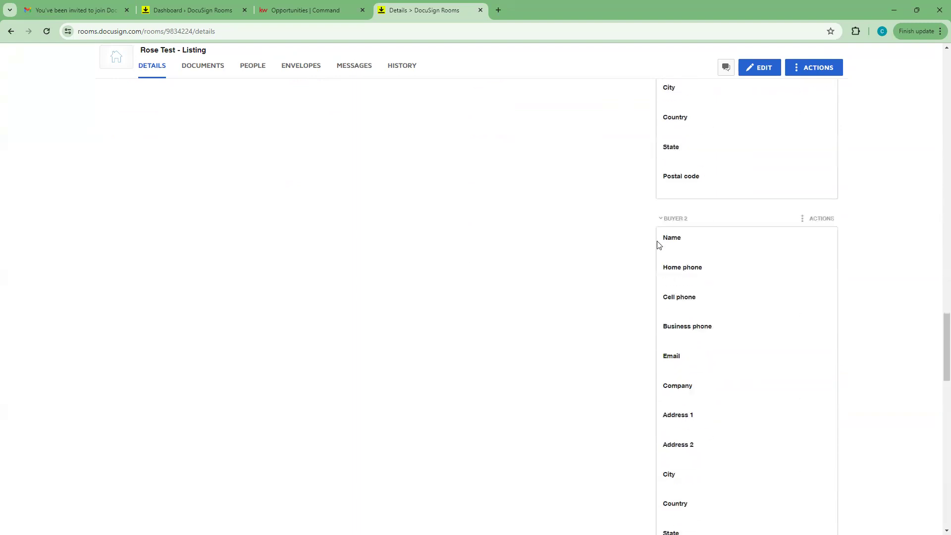
scroll(657, 245, down, 11)
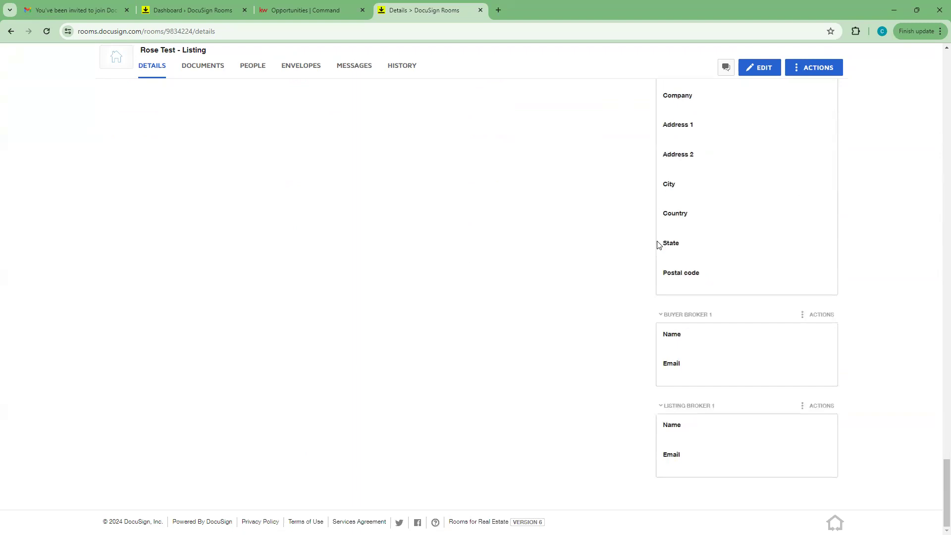
scroll(657, 245, up, 20)
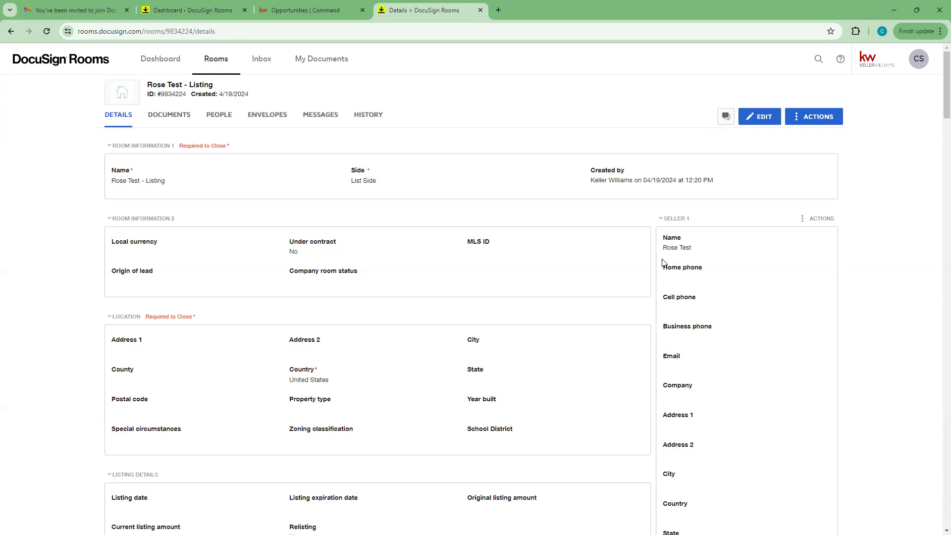
Step: Edit the room details, trying the room name, Address 1, state and Zoning fields
click(764, 123)
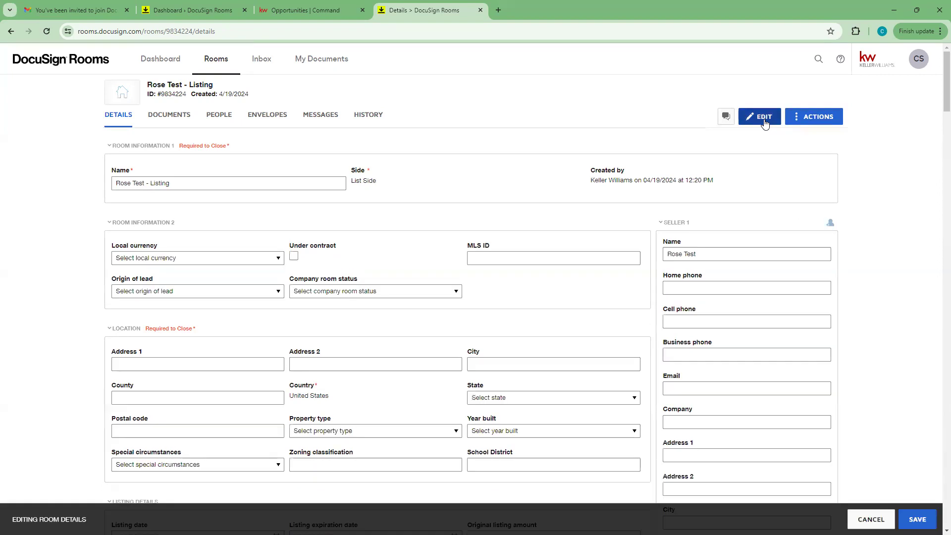
click(131, 186)
scroll(74, 278, down, 2)
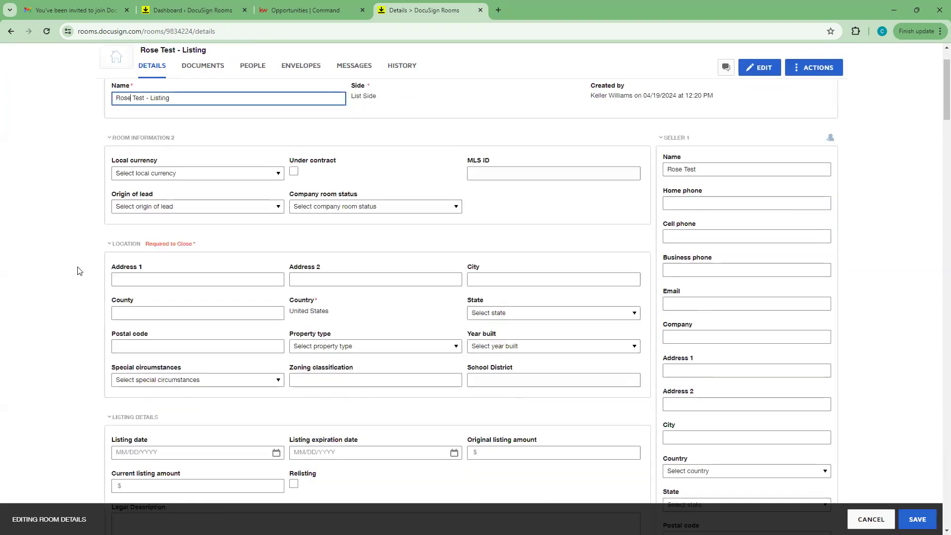
click(126, 264)
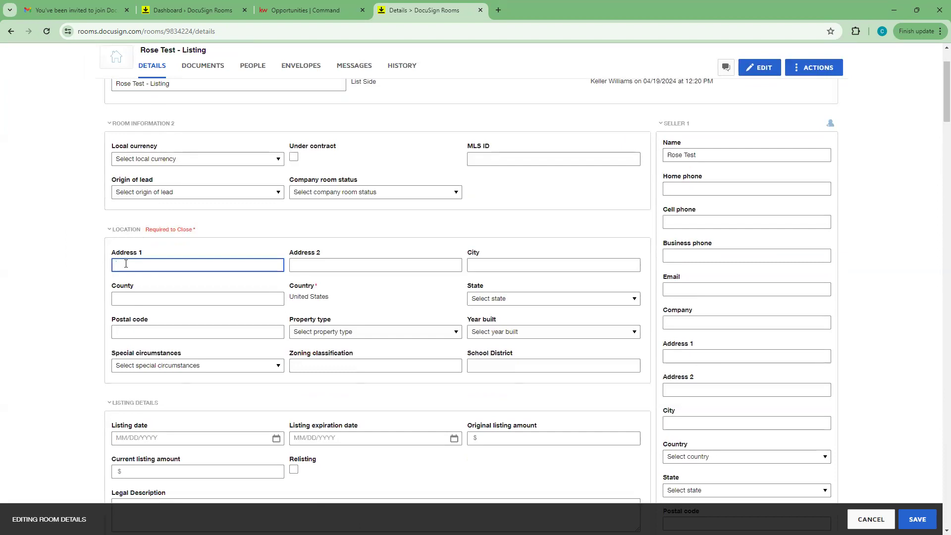
scroll(479, 283, down, 3)
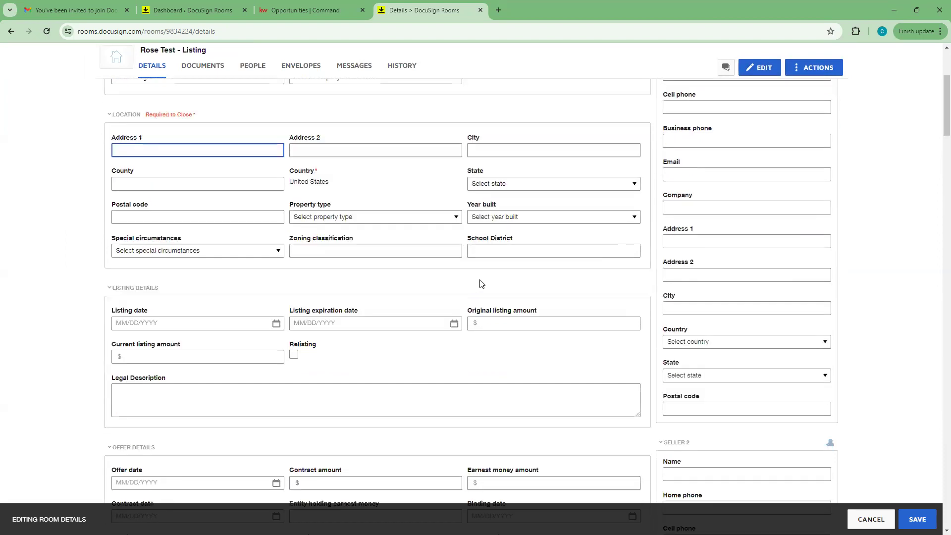
click(634, 150)
click(424, 163)
click(308, 213)
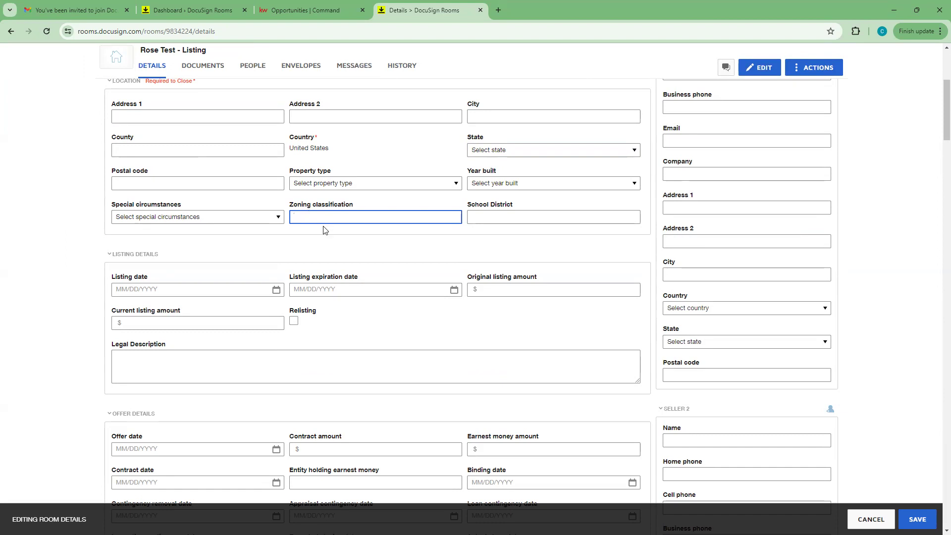
Step: Enter 345 as MLS ID, then cancel the edits and return to KW Command
scroll(371, 399, down, 20)
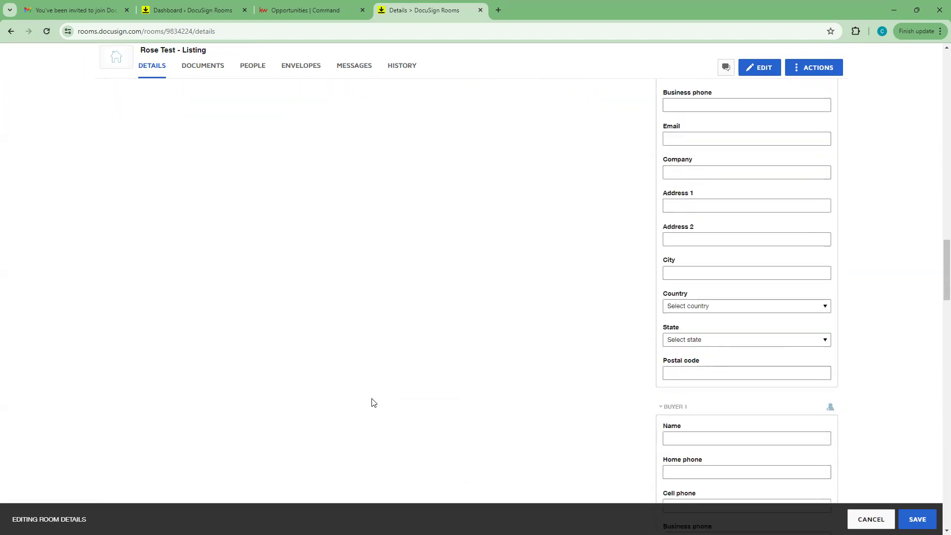
scroll(643, 371, down, 10)
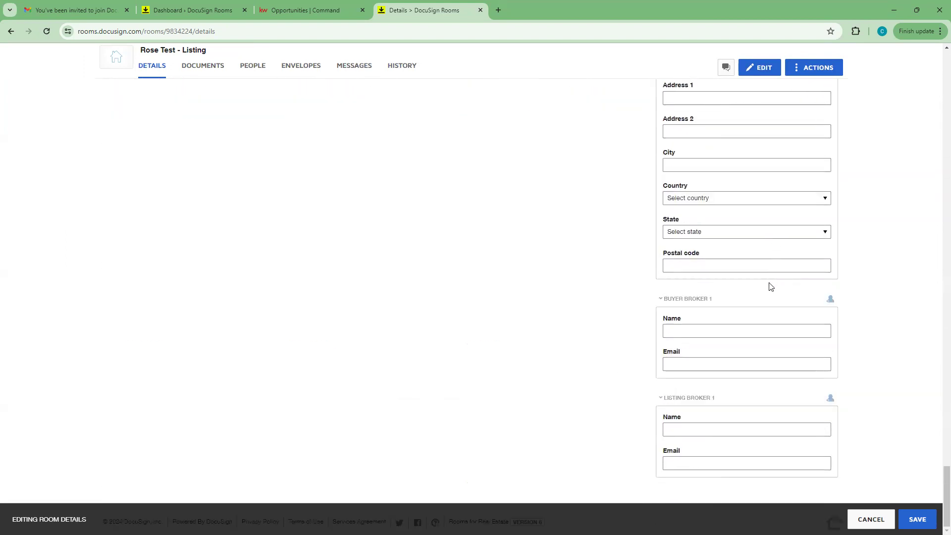
scroll(745, 448, up, 20)
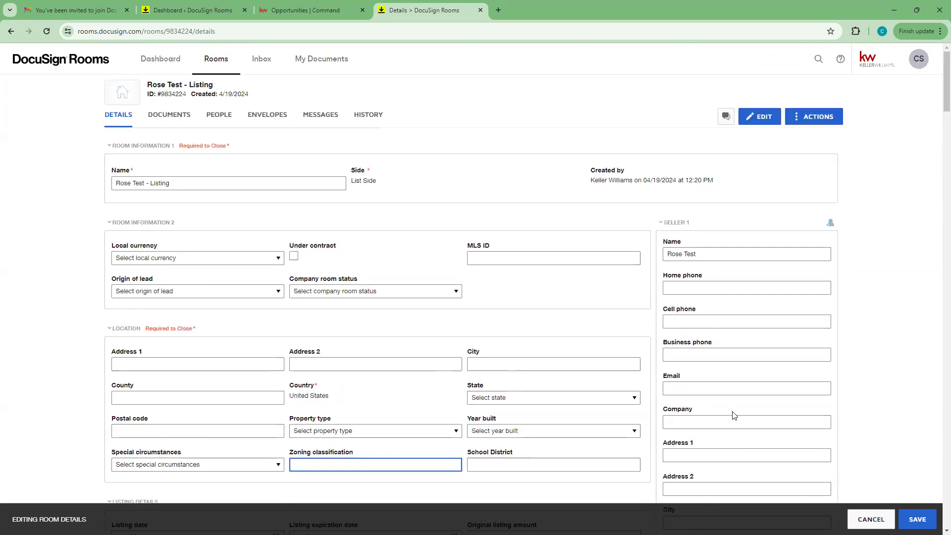
click(542, 257)
text(345)
click(558, 219)
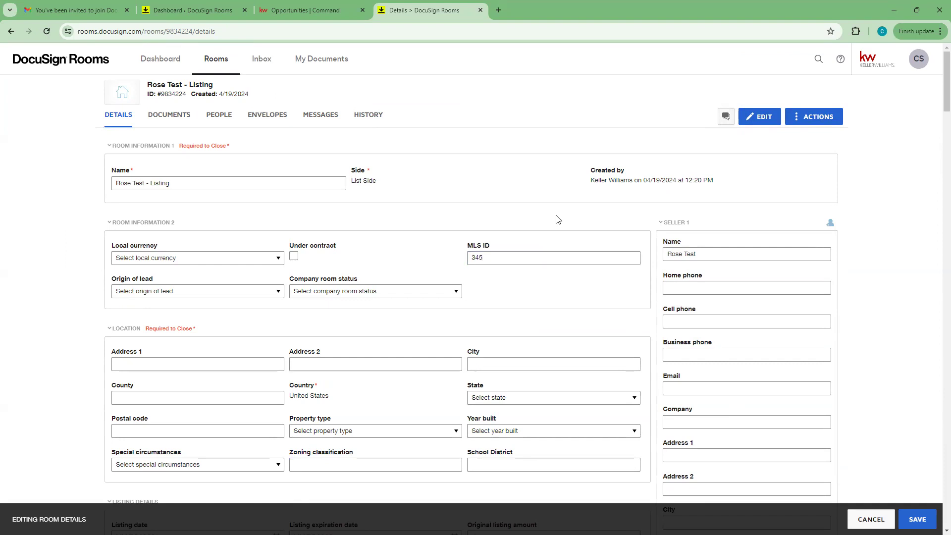
scroll(569, 277, down, 15)
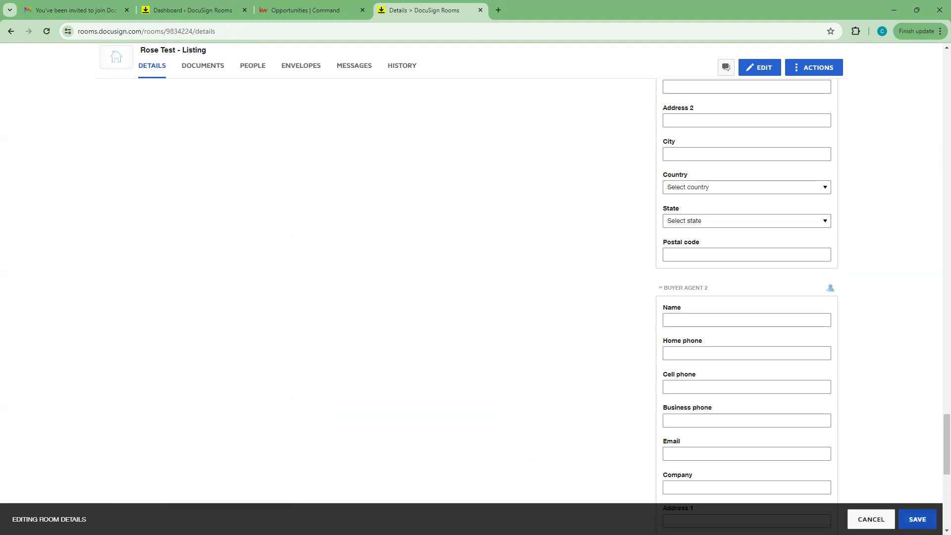
click(866, 517)
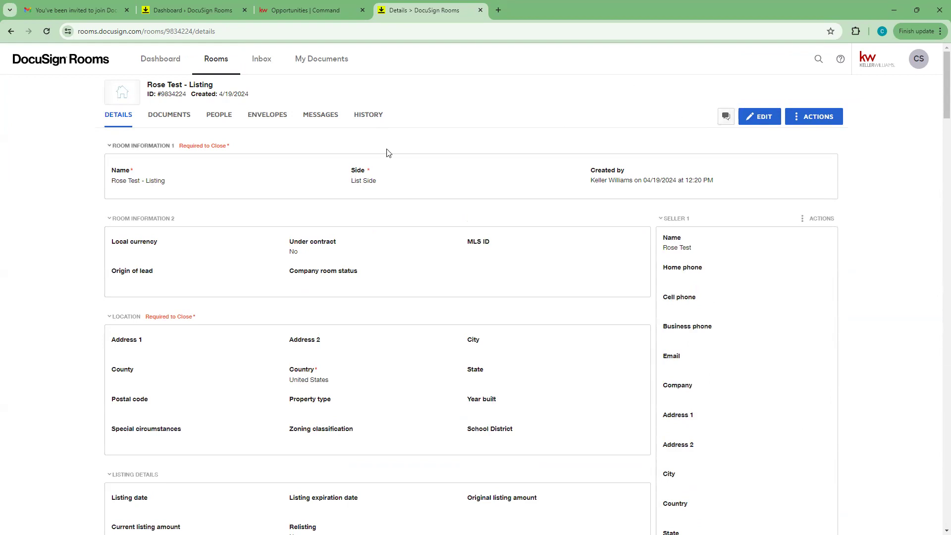
click(310, 11)
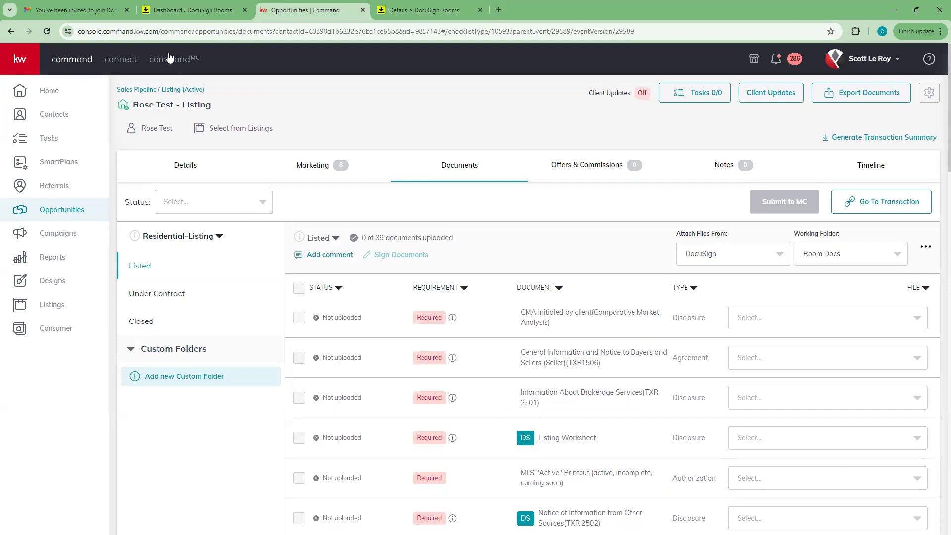
Step: Reload Rose Test - Listing and view Details, showing the 19 April 2024 DocuSign sync
click(46, 33)
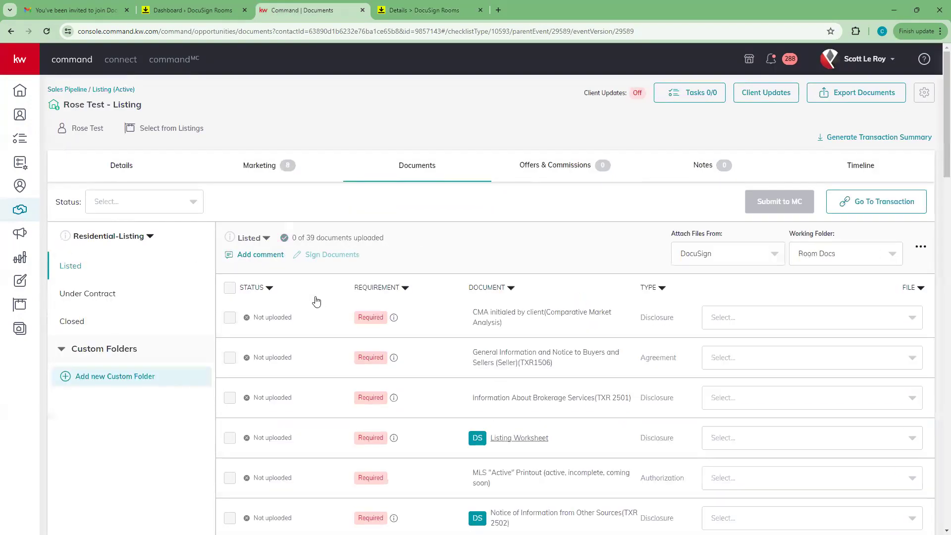
click(122, 169)
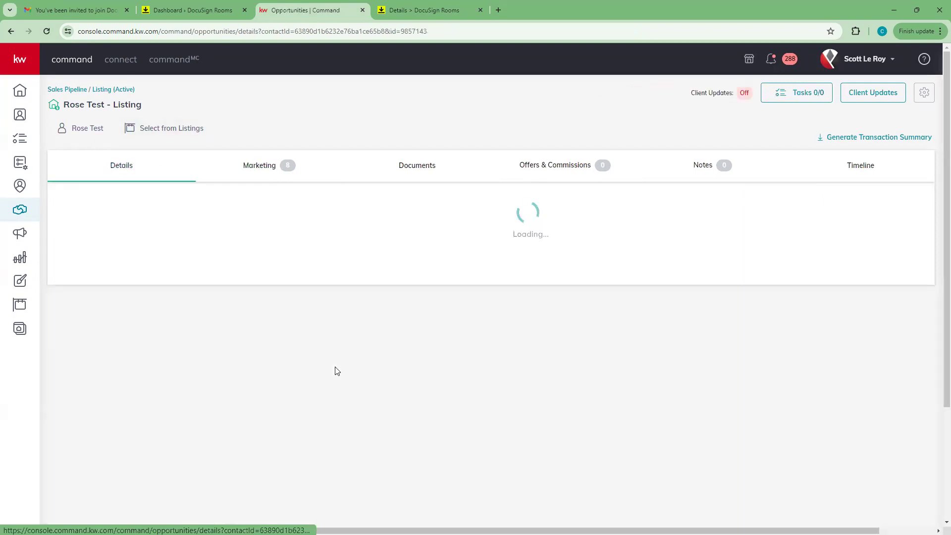
scroll(335, 370, down, 1)
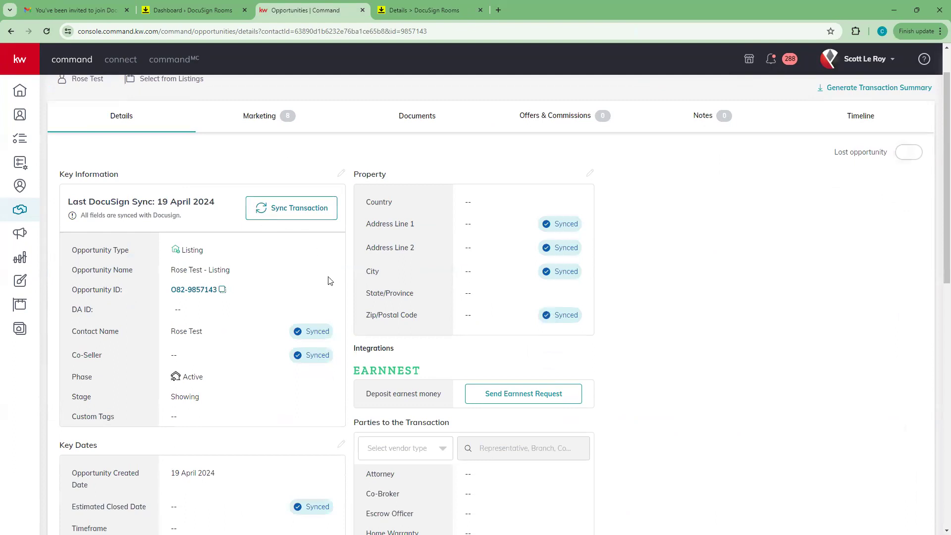
scroll(320, 347, up, 1)
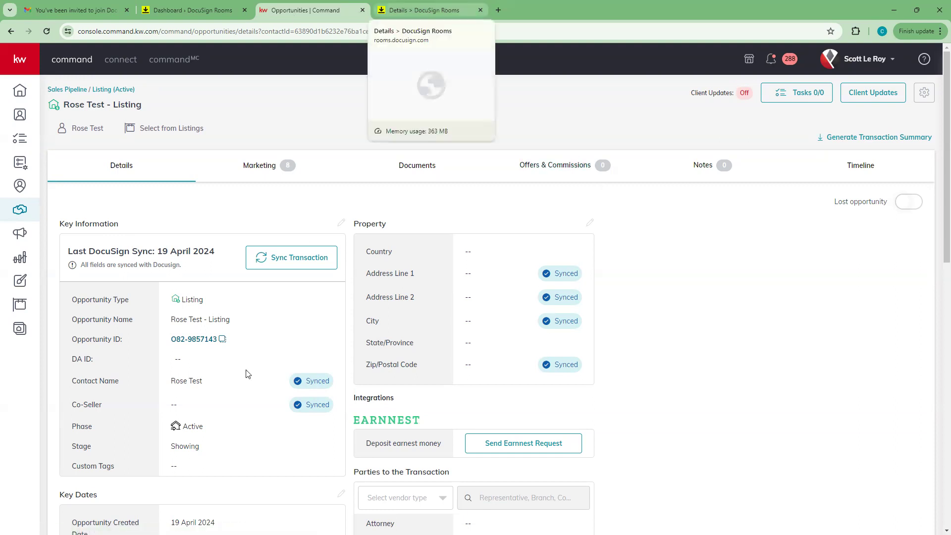
Step: Rename the DocuSign room to 'NEW 123 Main Street - Listing' and save it
click(410, 5)
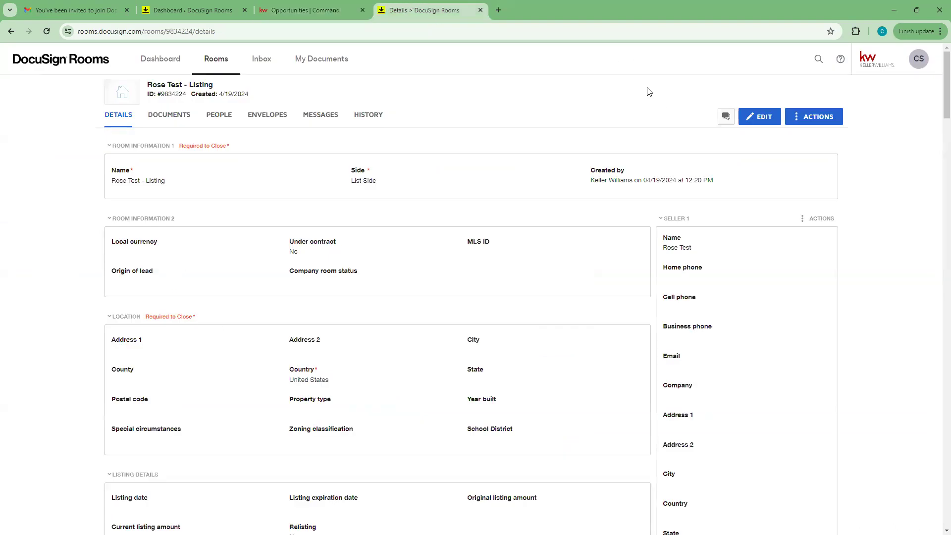
click(759, 118)
click(143, 185)
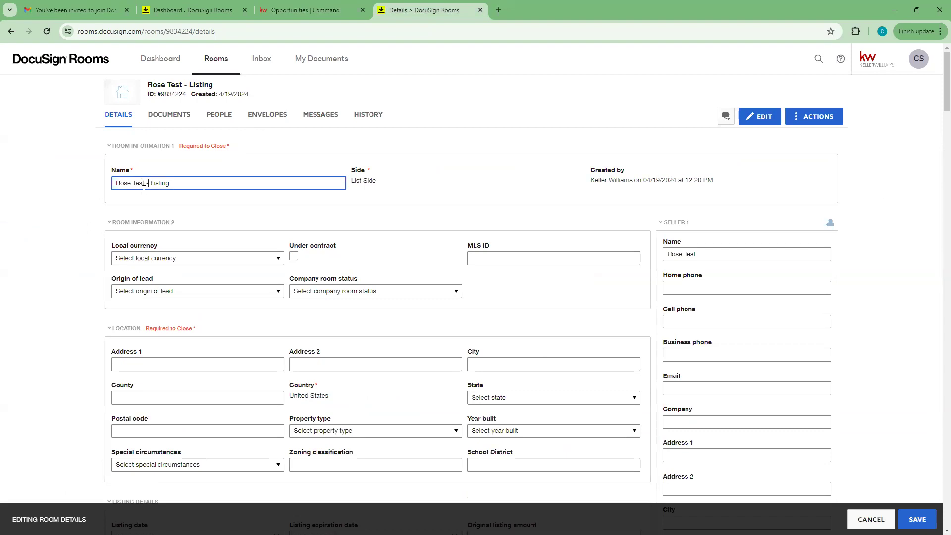
drag(146, 186, 97, 185)
text(123 m)
key(BackSpace)
text(Main Street )
text(NEW)
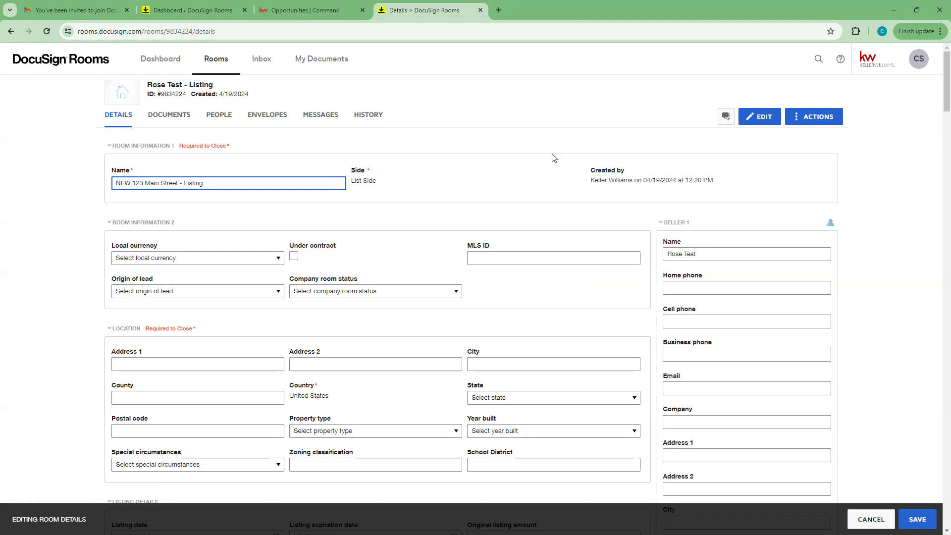
click(917, 519)
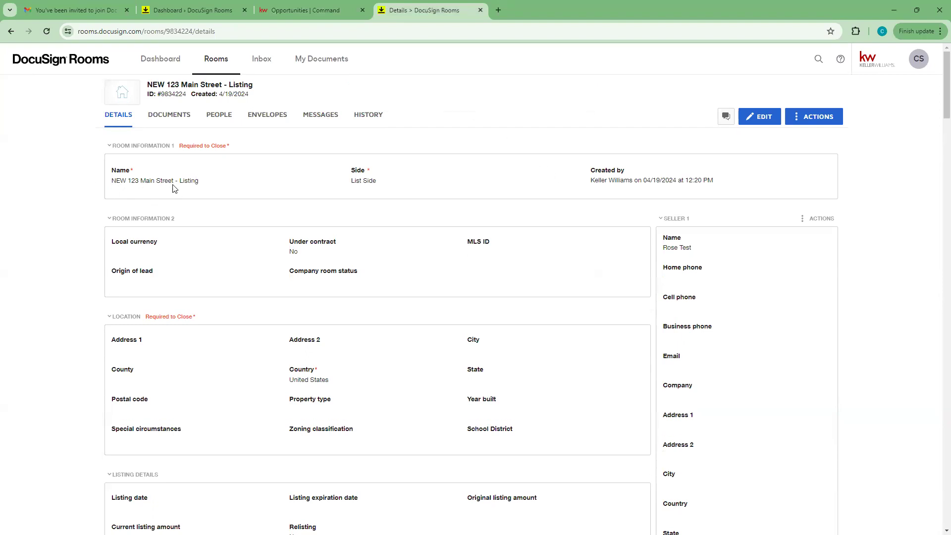
click(282, 10)
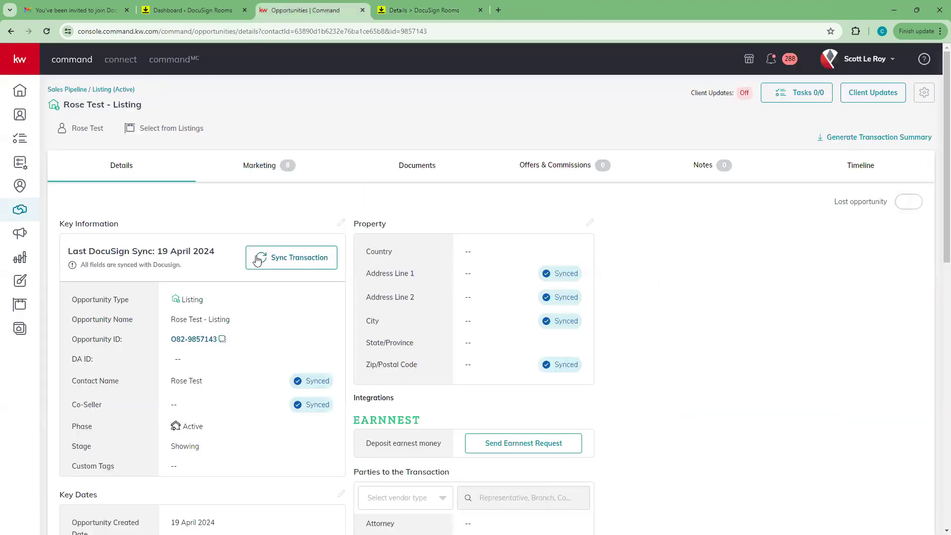
Step: Sync the Rose Test - Listing transaction to DocuSign, then reload the opportunity page
click(284, 264)
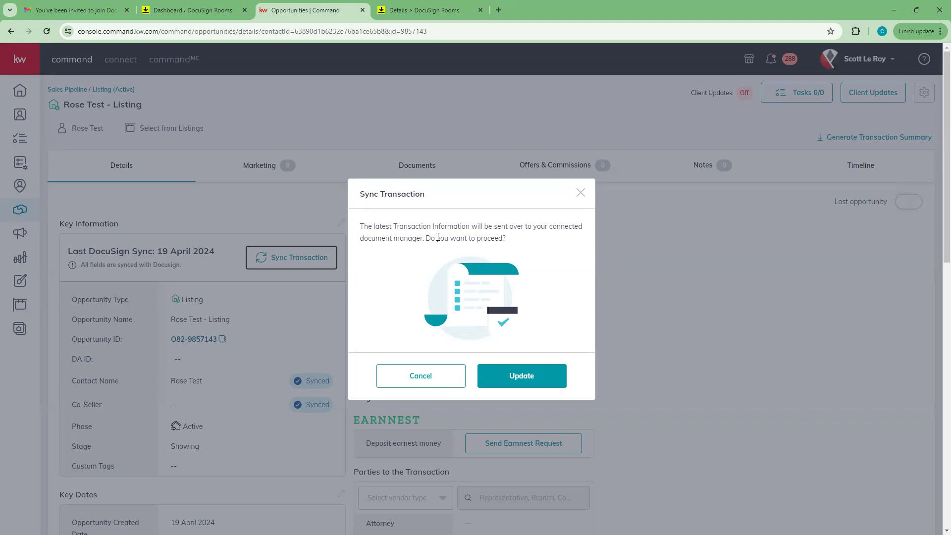
click(514, 375)
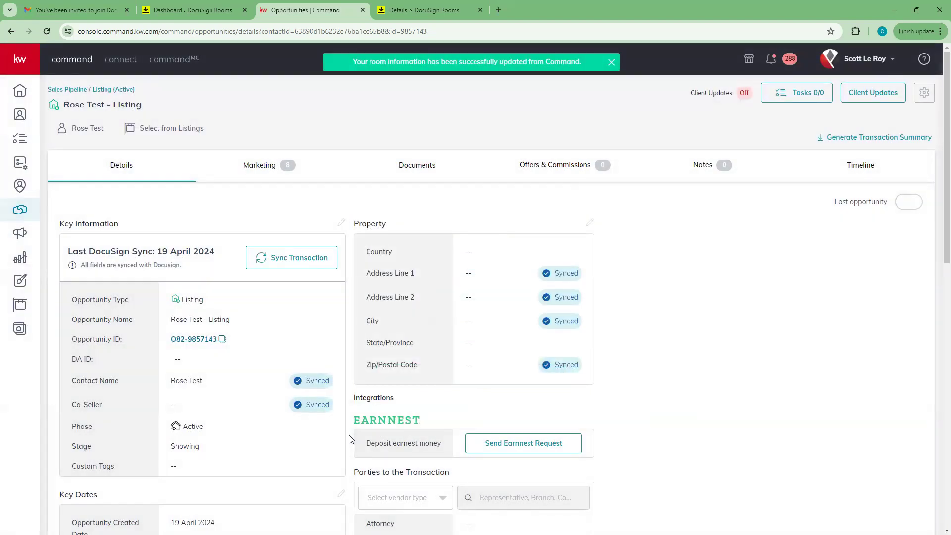
click(46, 33)
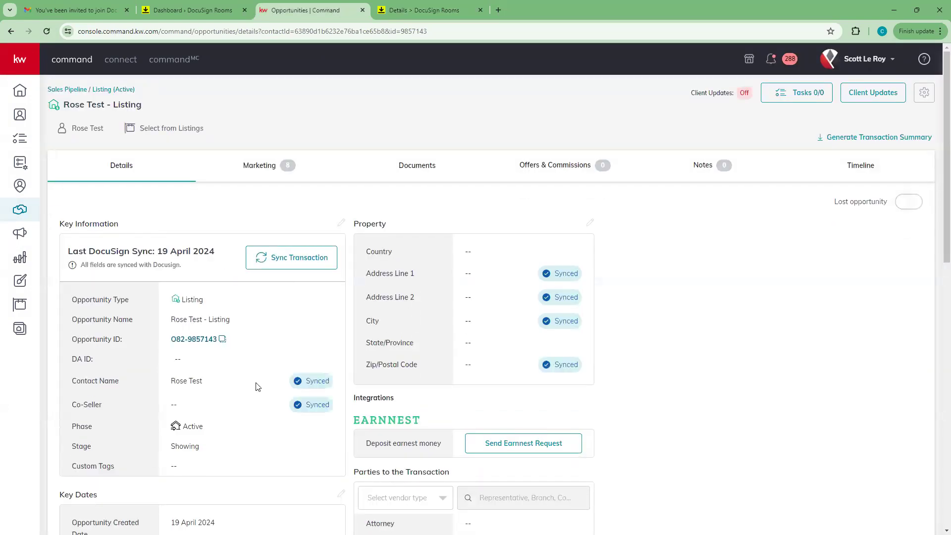
scroll(257, 386, down, 4)
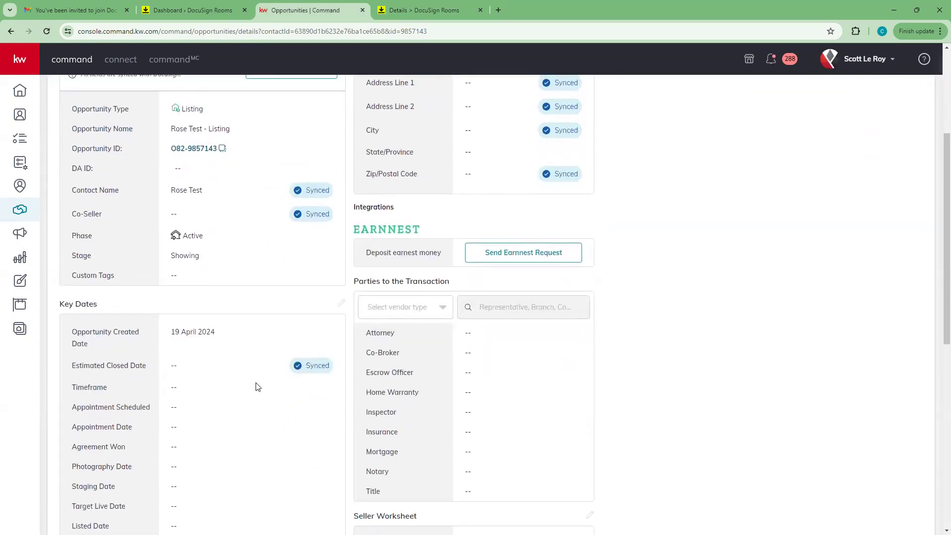
scroll(258, 387, up, 4)
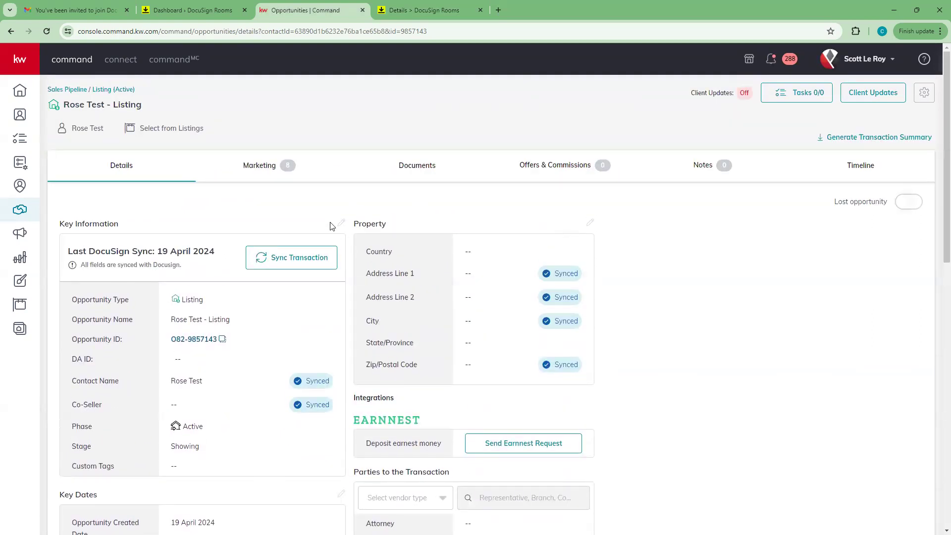
Step: Rename the opportunity to '123 Main Street - Listing', save it, and sync it to DocuSign
click(342, 224)
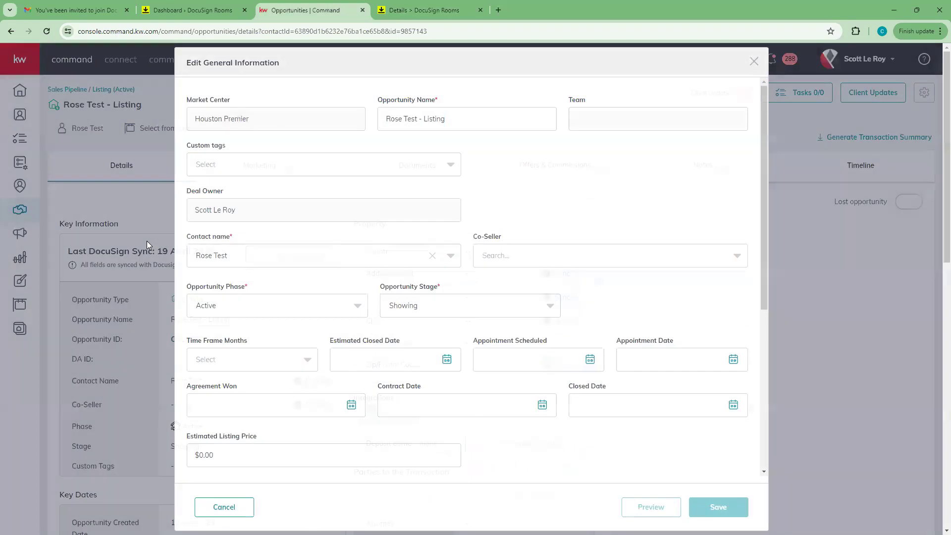
click(267, 255)
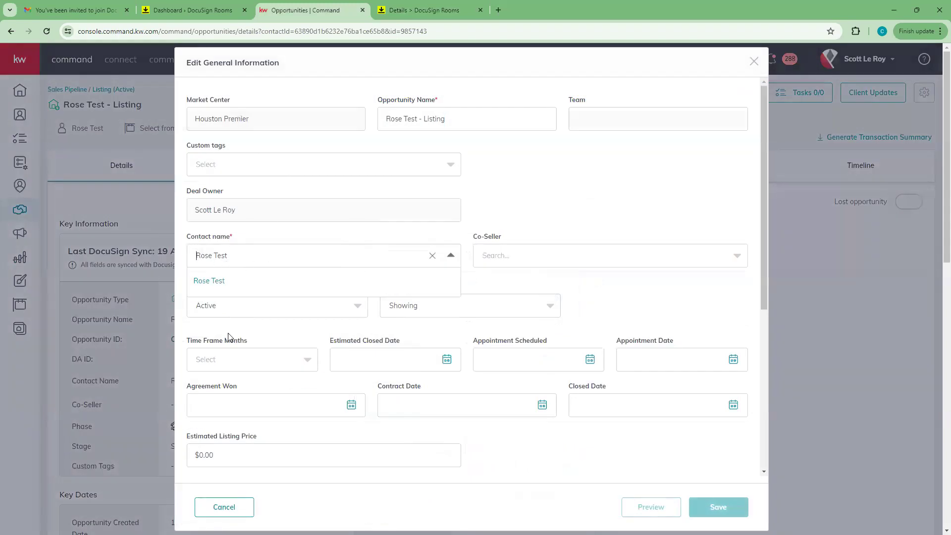
click(217, 325)
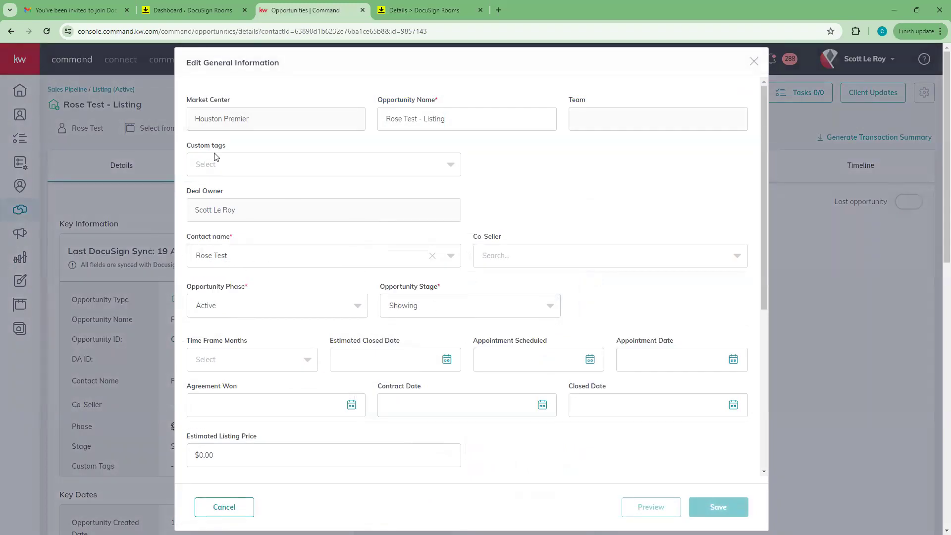
drag(384, 118, 416, 121)
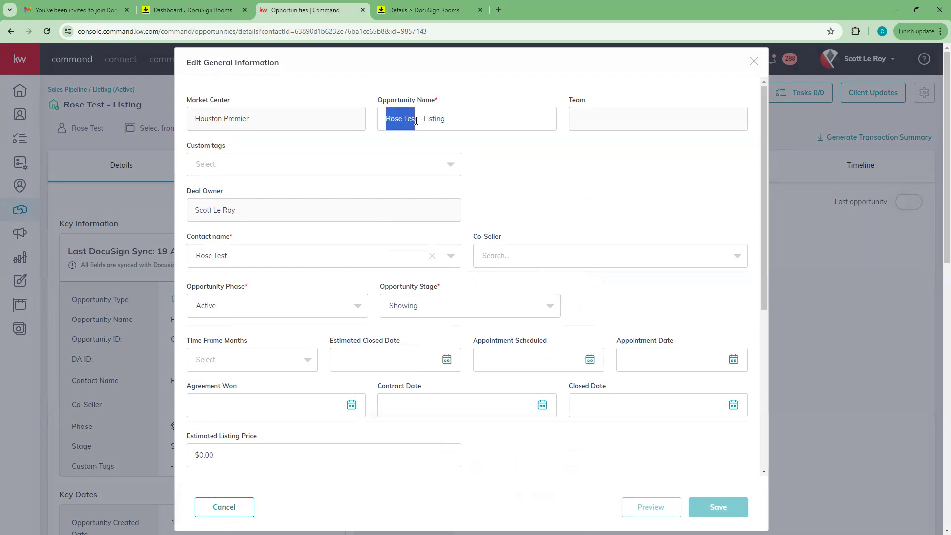
text(Main Street)
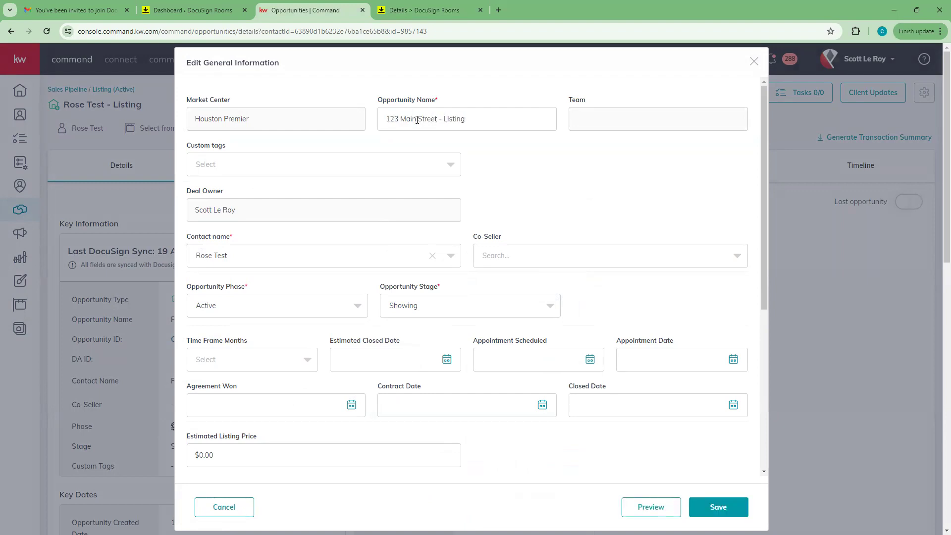
click(718, 506)
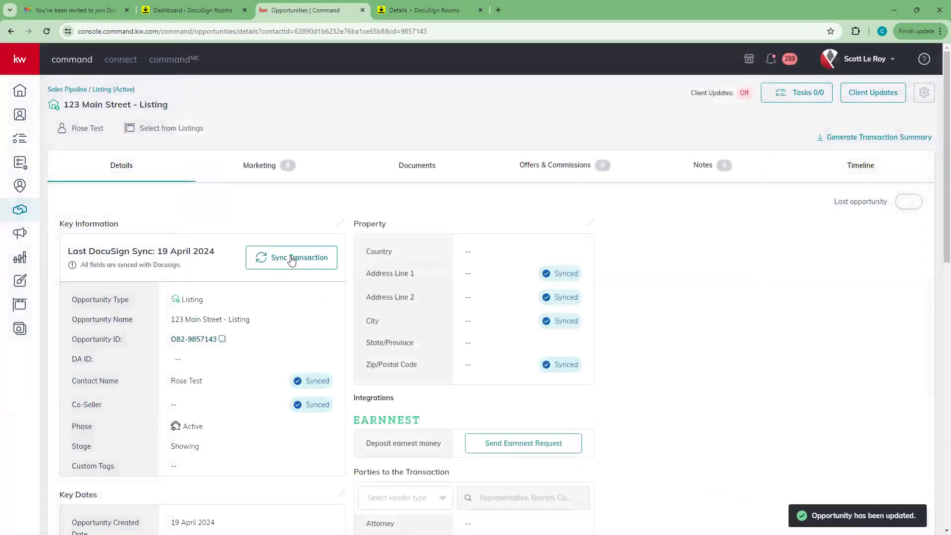
click(292, 259)
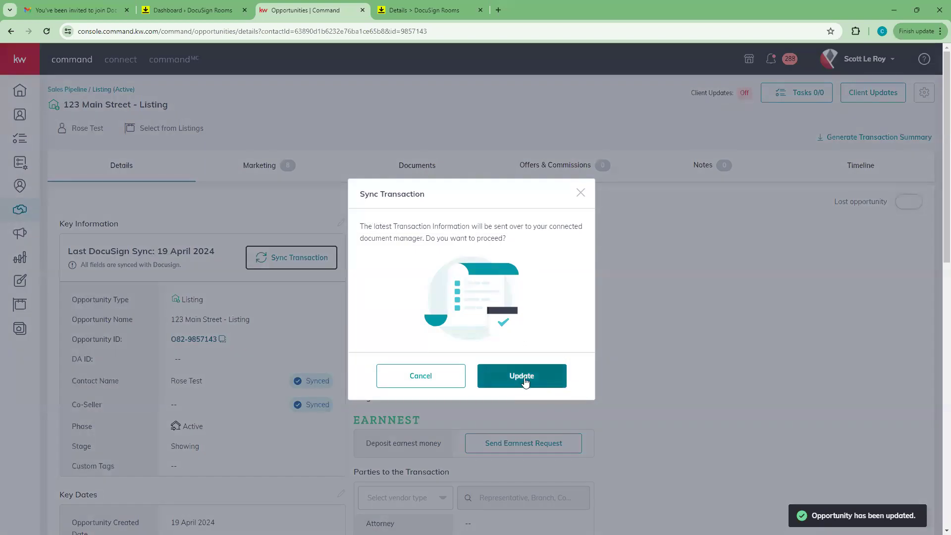
click(525, 377)
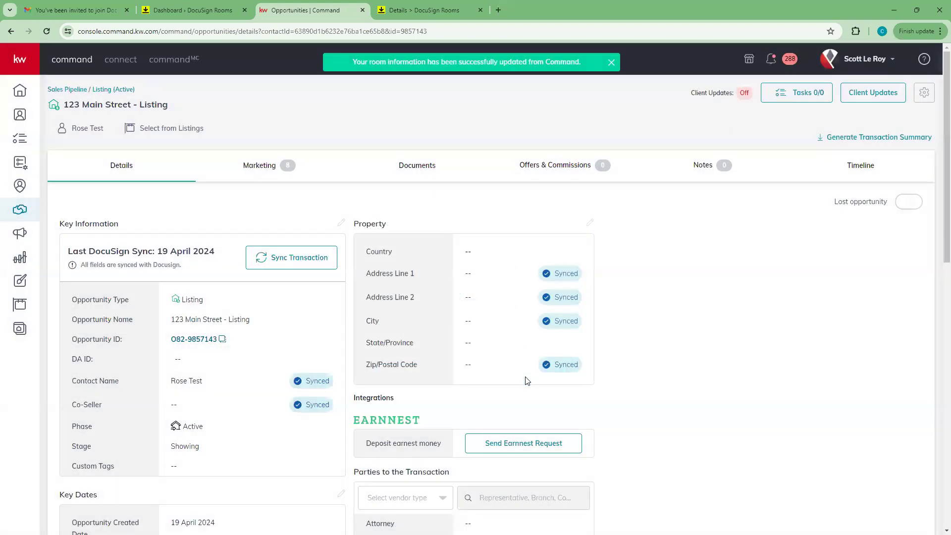
Step: Reload the DocuSign room details, then return to the 123 Main Street - Listing opportunity
click(449, 8)
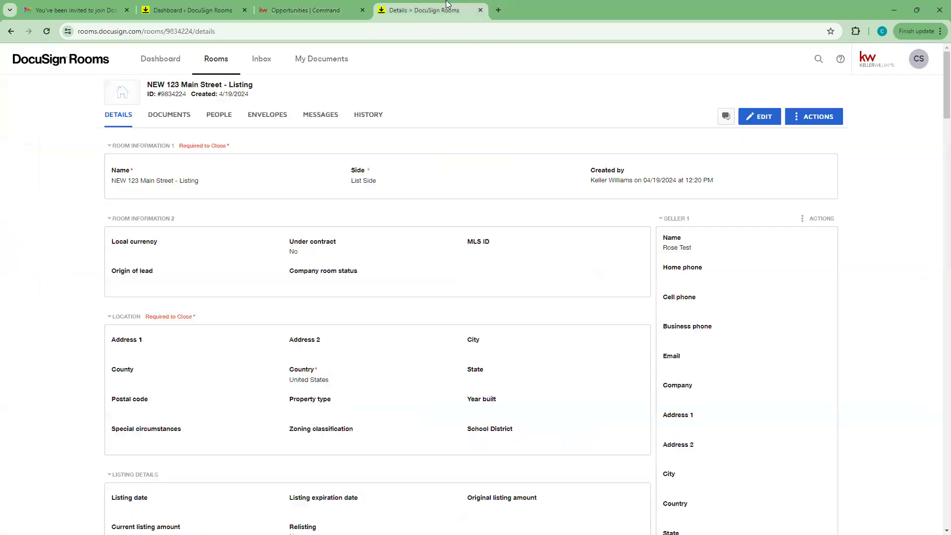
click(49, 33)
click(313, 6)
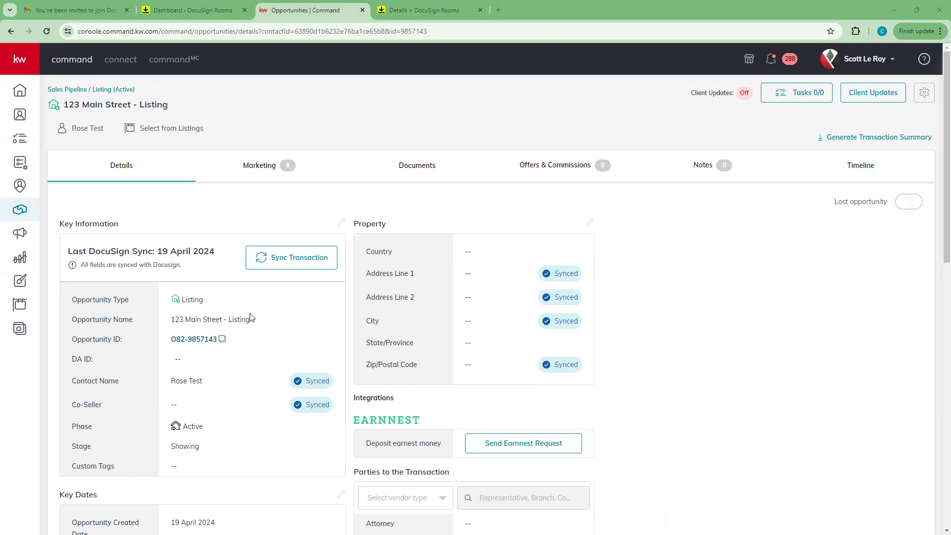
scroll(250, 317, down, 3)
scroll(248, 317, up, 3)
click(431, 10)
click(314, 5)
scroll(292, 339, down, 3)
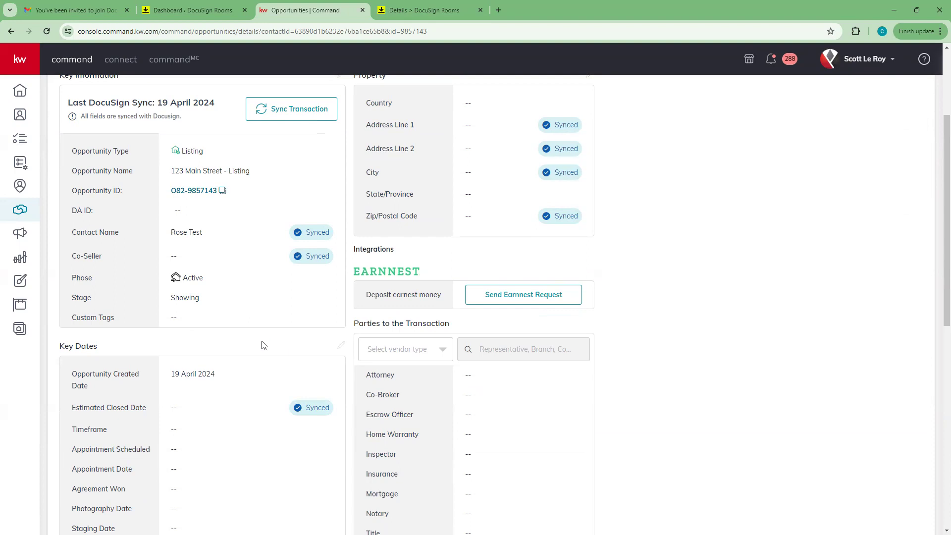
scroll(221, 255, down, 3)
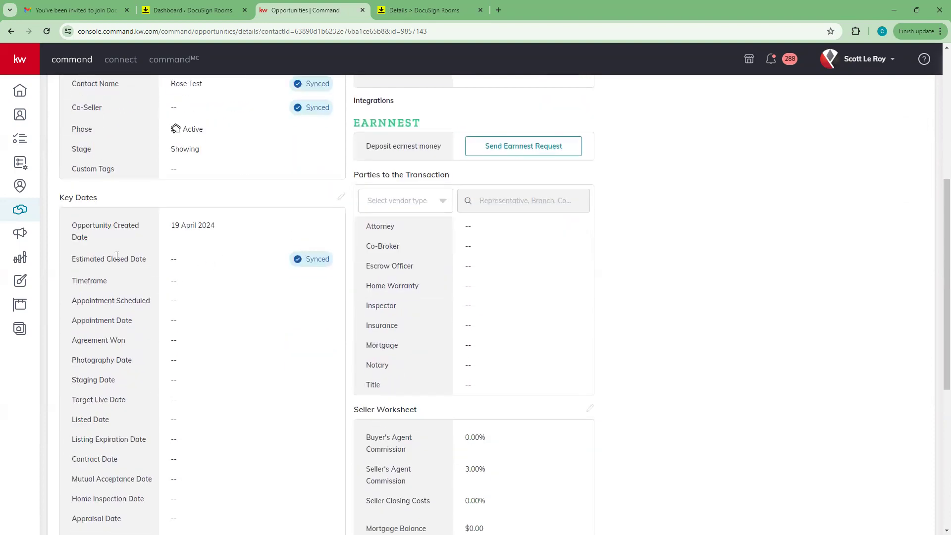
scroll(136, 258, down, 1)
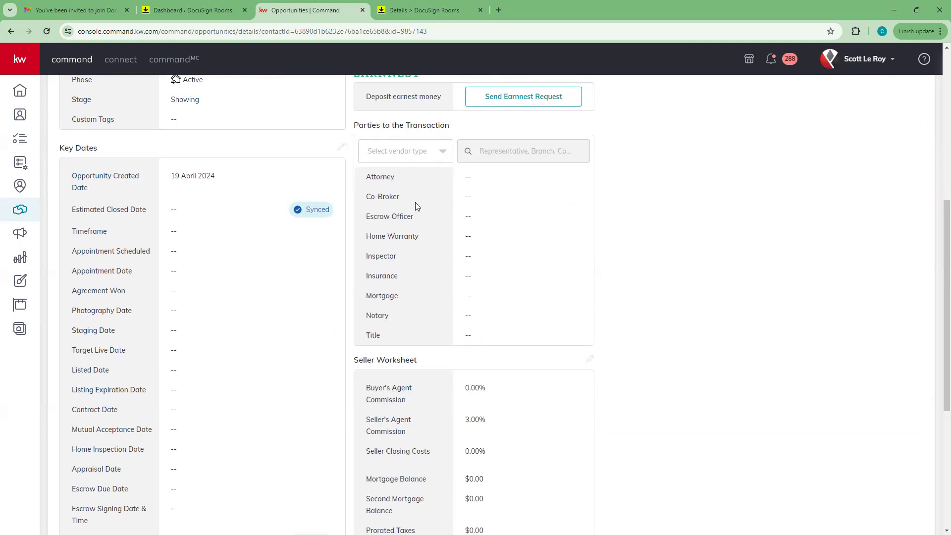
scroll(272, 331, down, 3)
scroll(272, 351, up, 10)
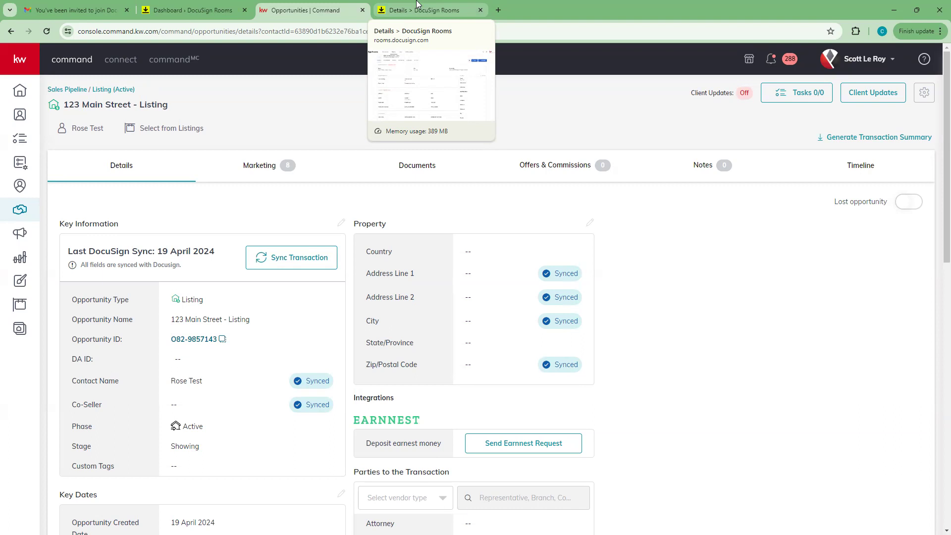
Step: Show the NEW 123 Main Street - Listing room details and open its Actions list
click(398, 6)
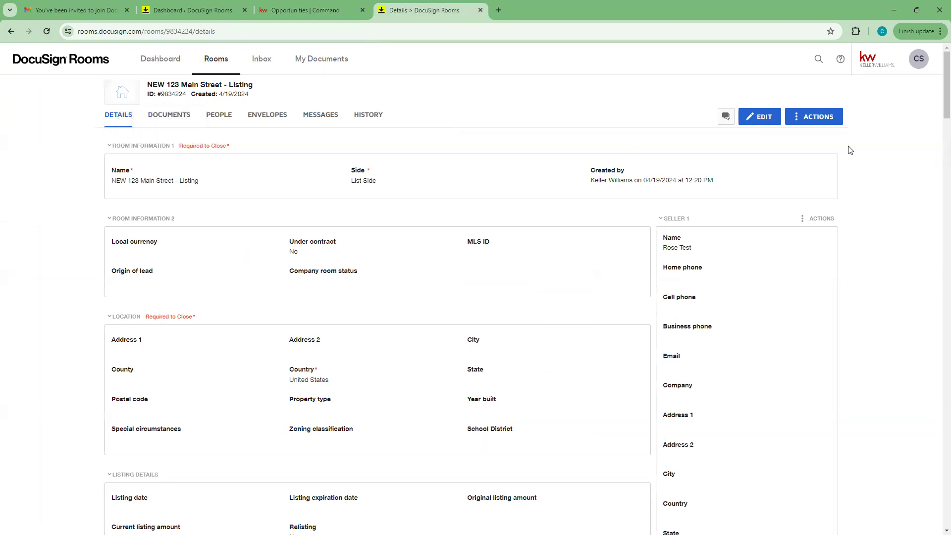
click(819, 119)
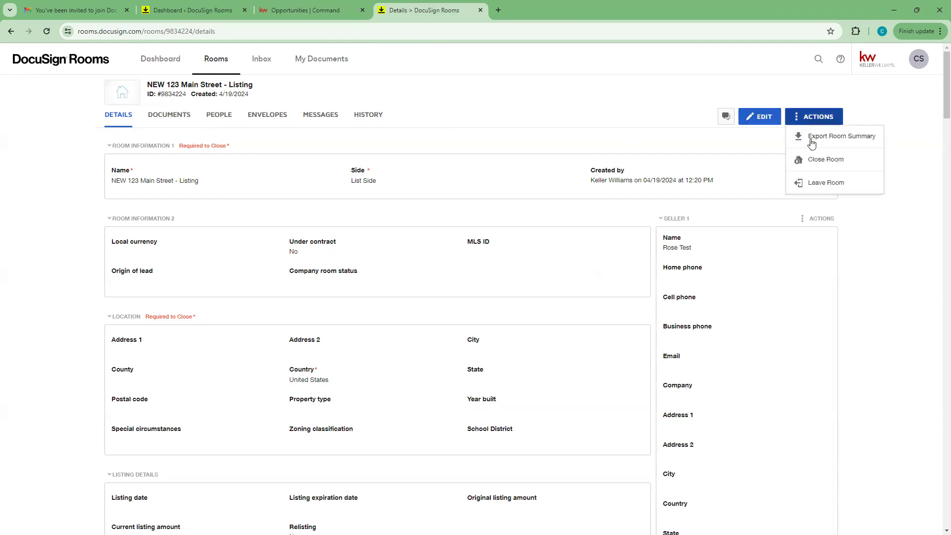
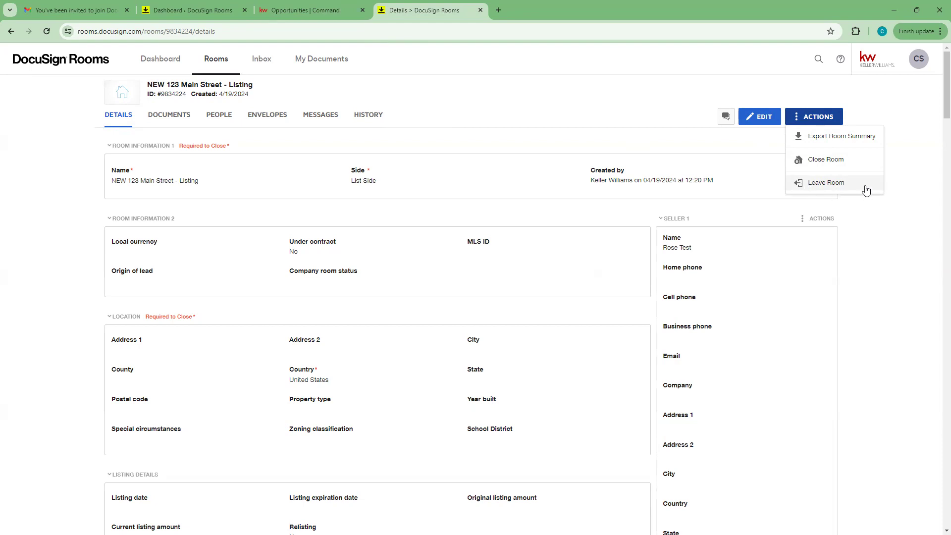
Step: Close the room Actions menu and show the room's seven stored documents
click(109, 124)
click(173, 116)
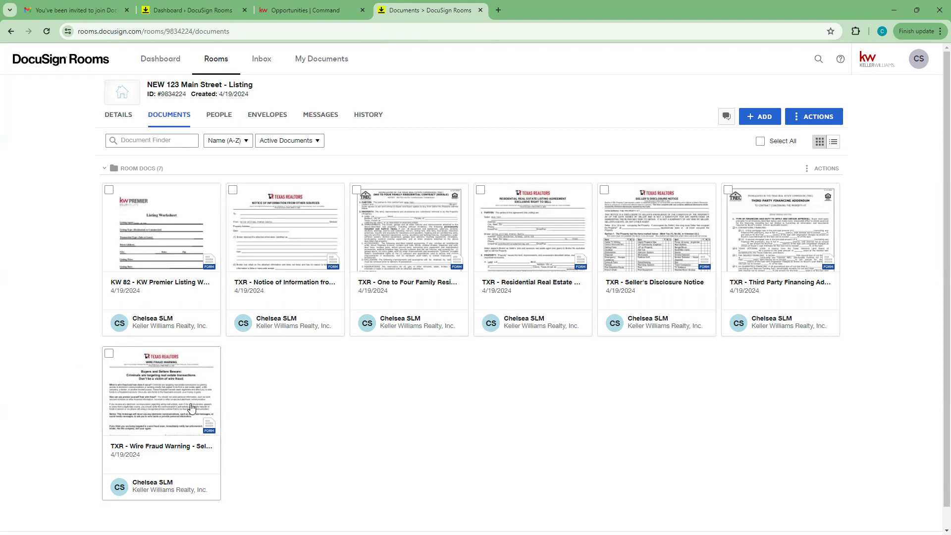
Step: Collapse and re-expand Room Docs, then list the add sources: Computer, DocuSign Forms, zipForm, Box, Dropbox, Google Drive
click(119, 169)
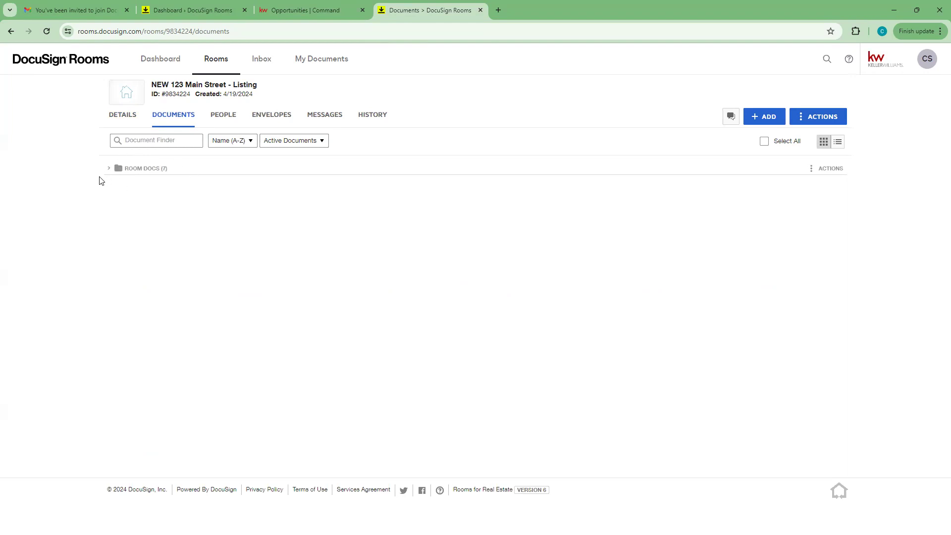
click(115, 169)
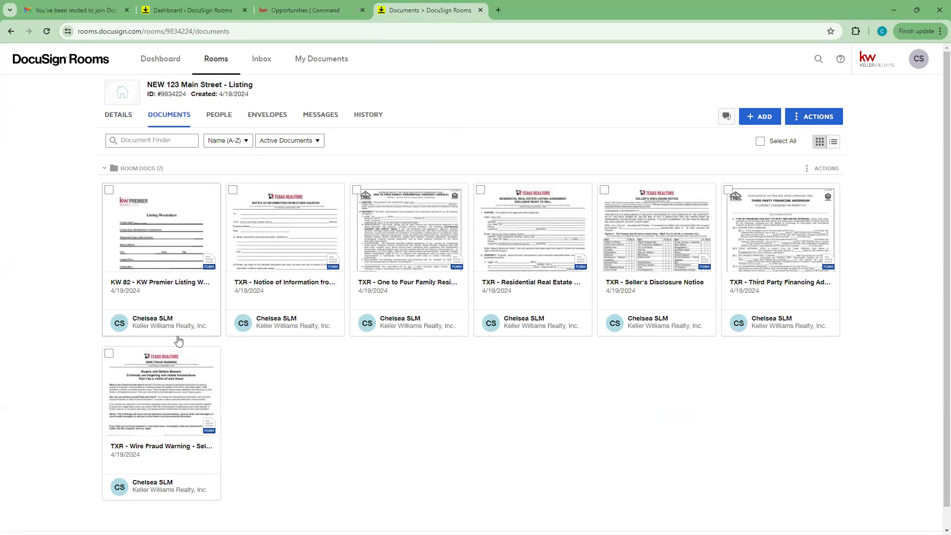
click(760, 119)
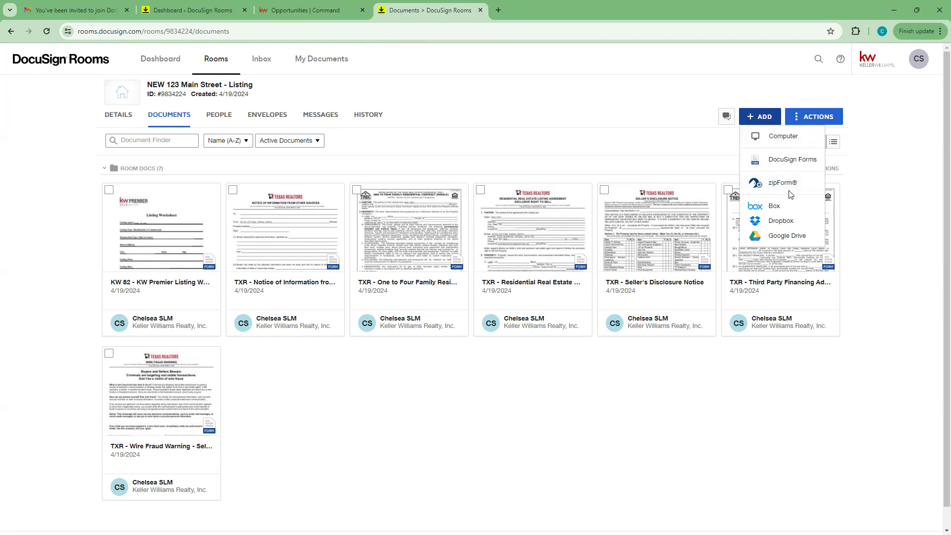
Step: Open DocuSign Forms, expand all packets, and show Listing Disclosures - All's two KW 305 seller forms
click(792, 160)
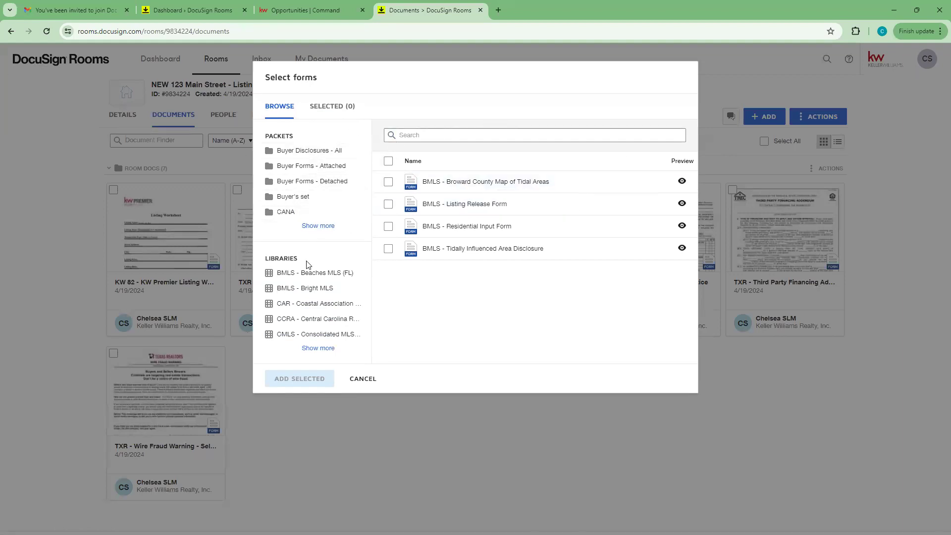
click(318, 225)
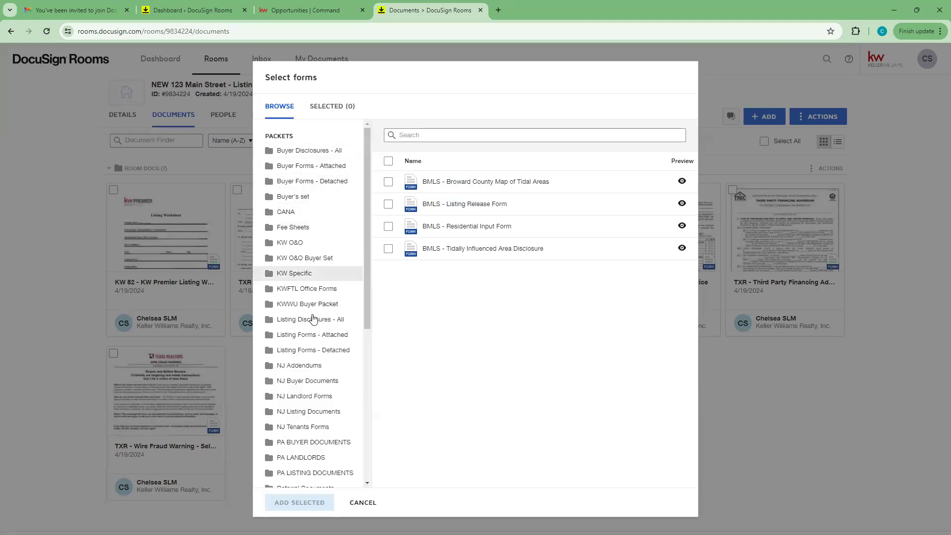
scroll(312, 333, down, 6)
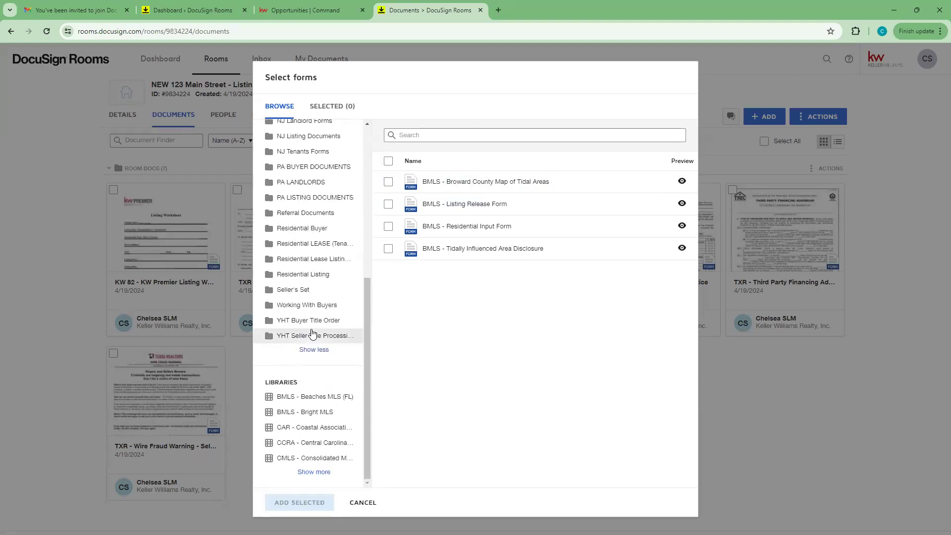
scroll(312, 333, up, 6)
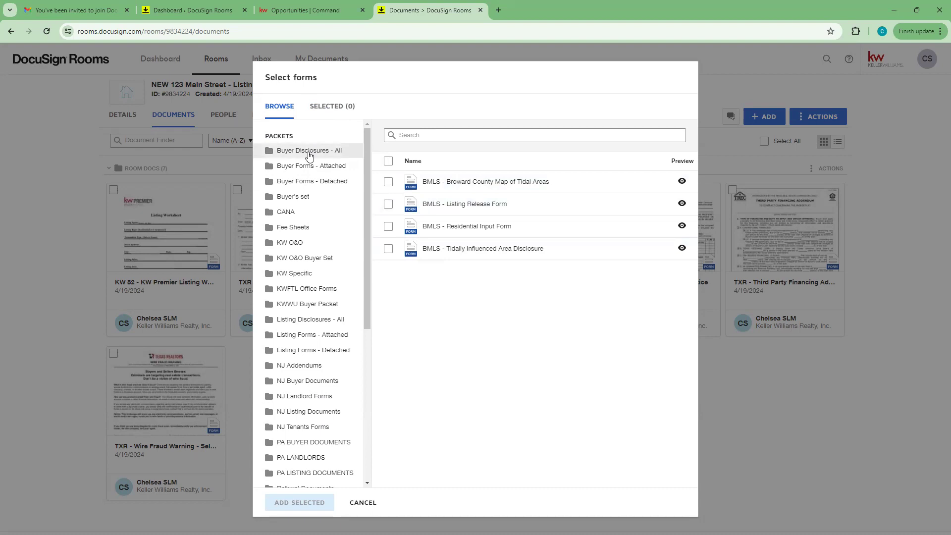
scroll(312, 299, down, 6)
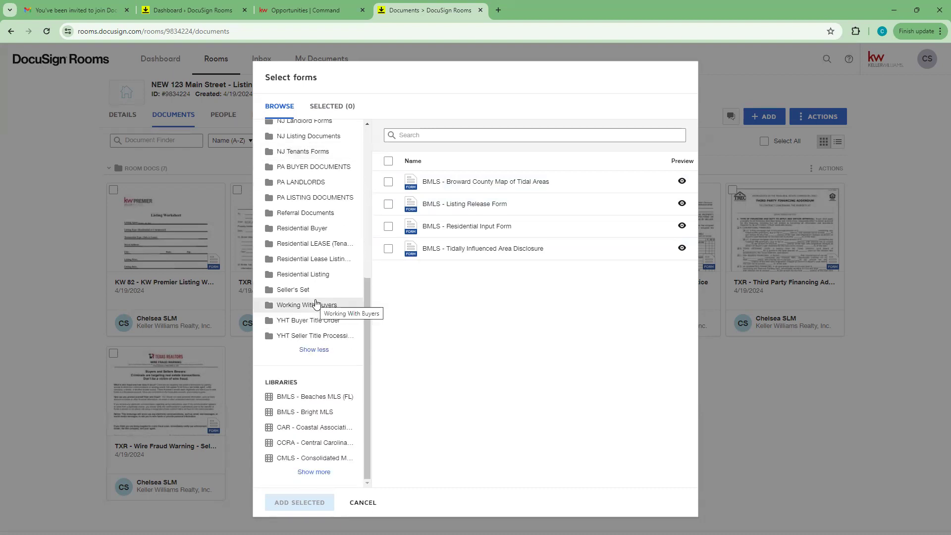
scroll(315, 303, up, 7)
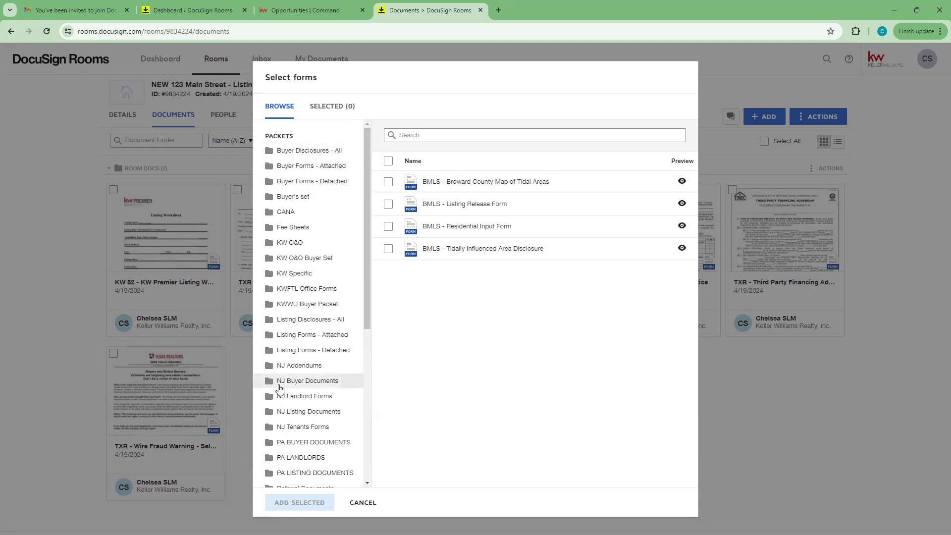
click(303, 327)
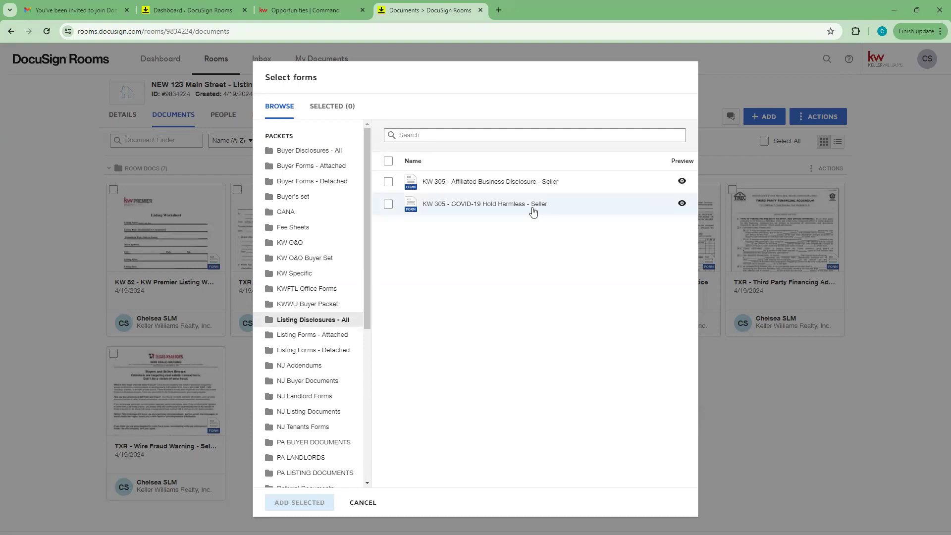
Step: Check and uncheck both KW 305 seller forms, then browse the Listing Forms - Attached and Buyer Disclosures - All packets
click(388, 183)
click(388, 205)
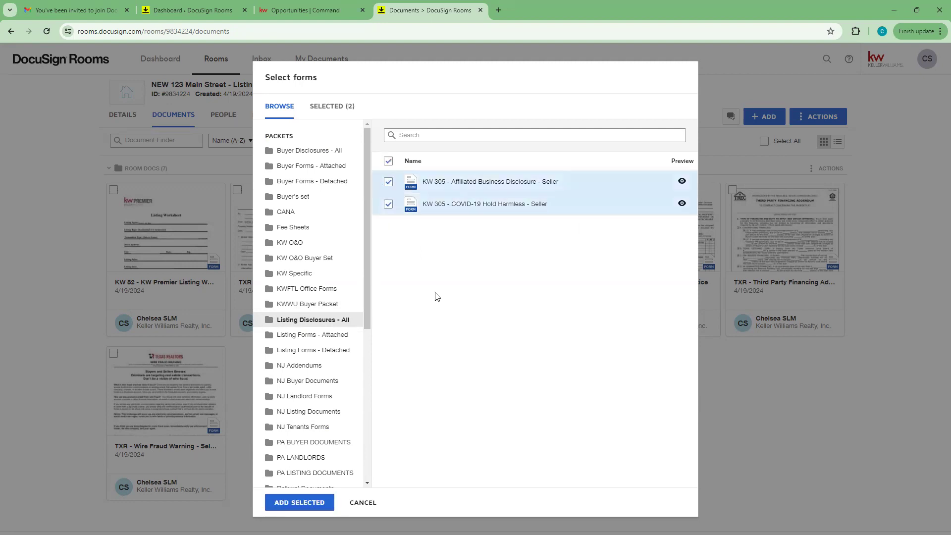
click(387, 182)
click(389, 206)
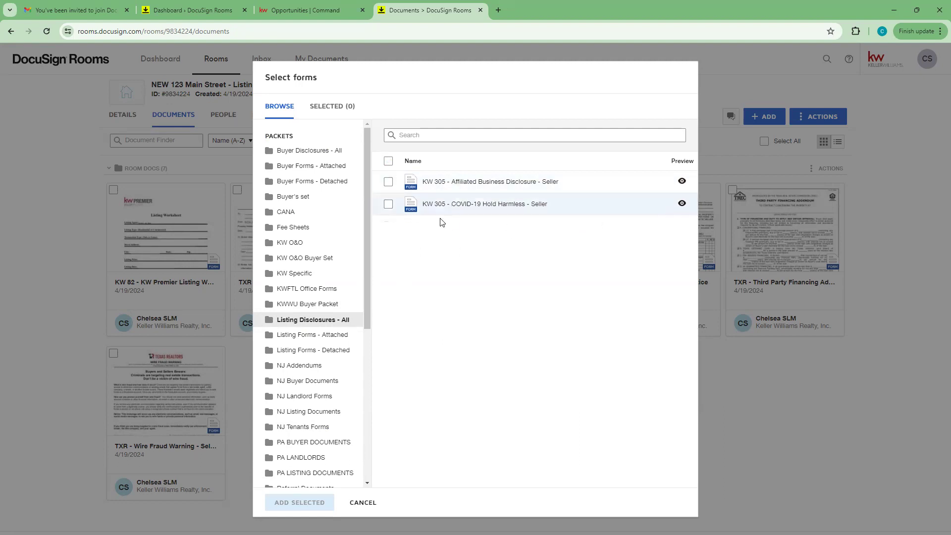
scroll(300, 315, down, 2)
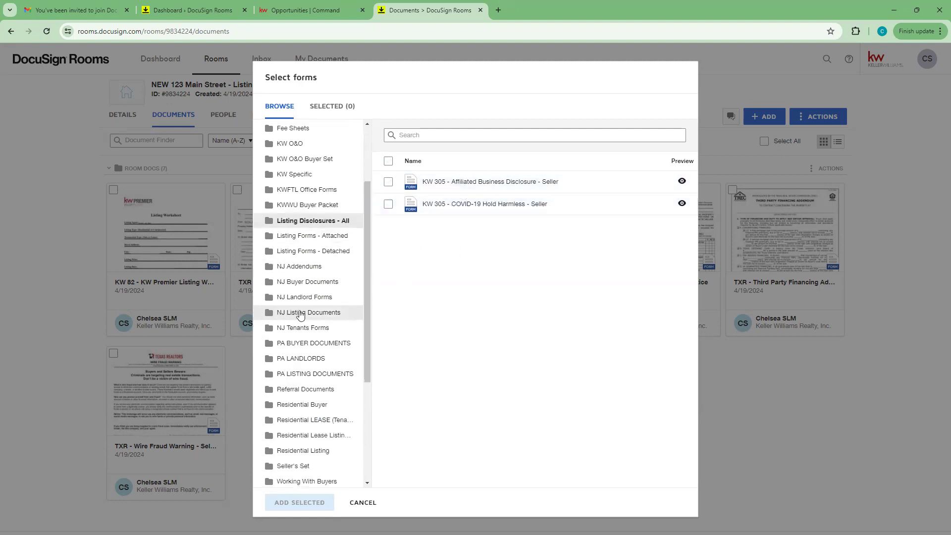
click(313, 238)
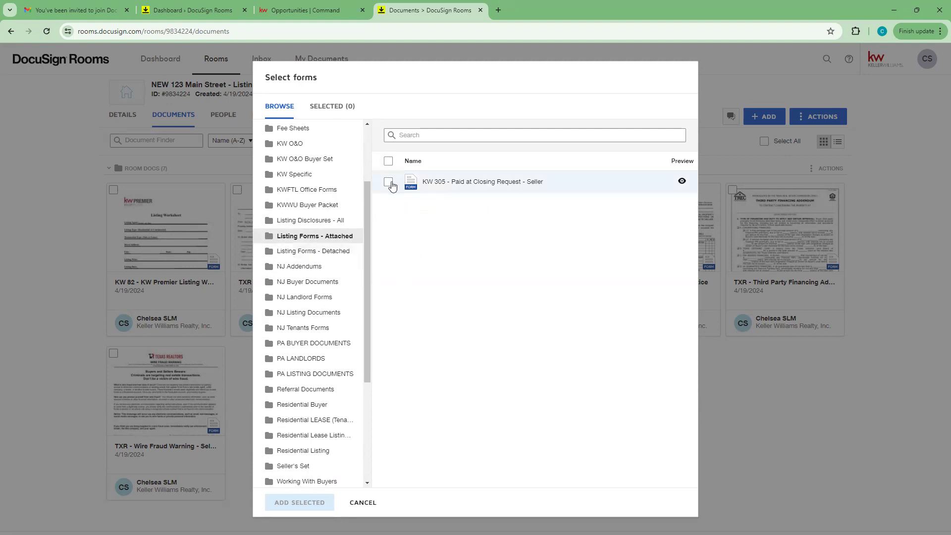
scroll(312, 198, up, 2)
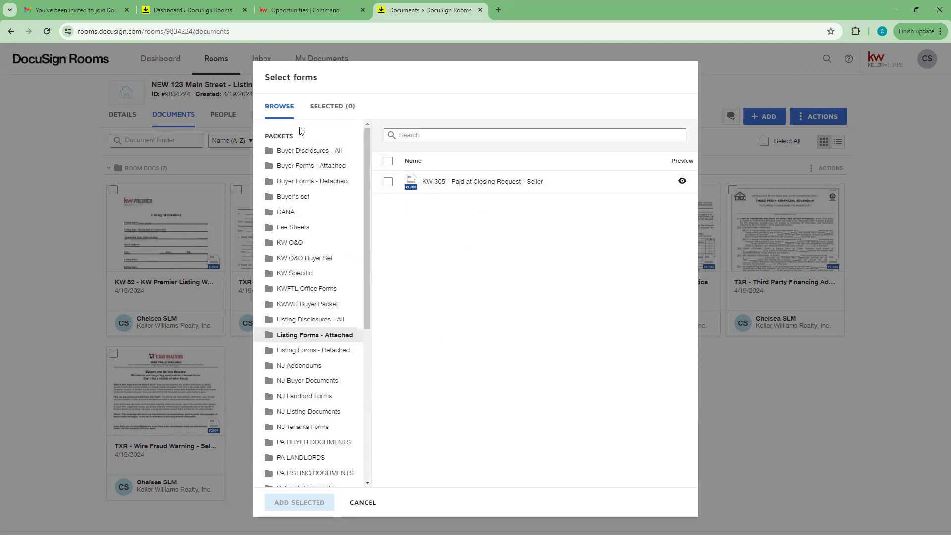
click(296, 156)
scroll(306, 407, down, 5)
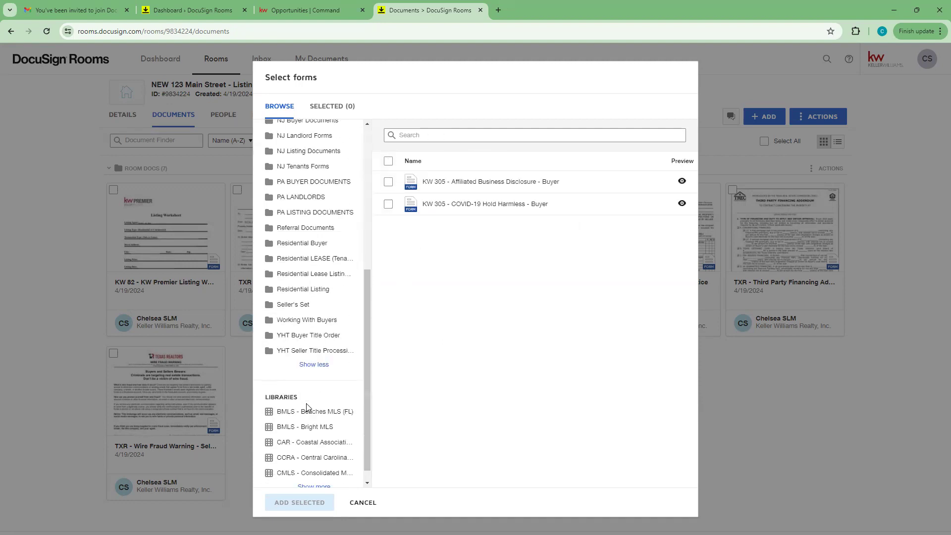
Step: Try the form name search, then expand all libraries and show KW 711 - FL's ten forms
click(432, 130)
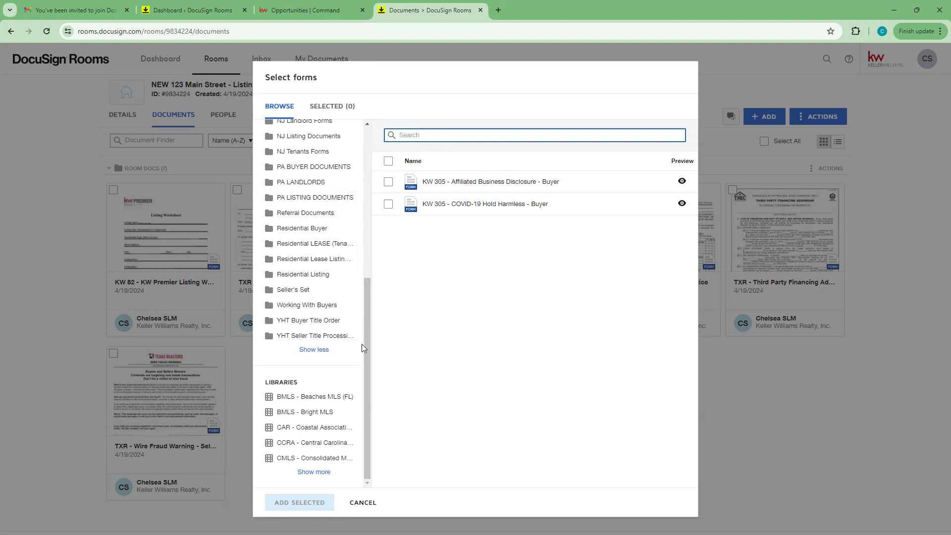
drag(365, 339, 351, 352)
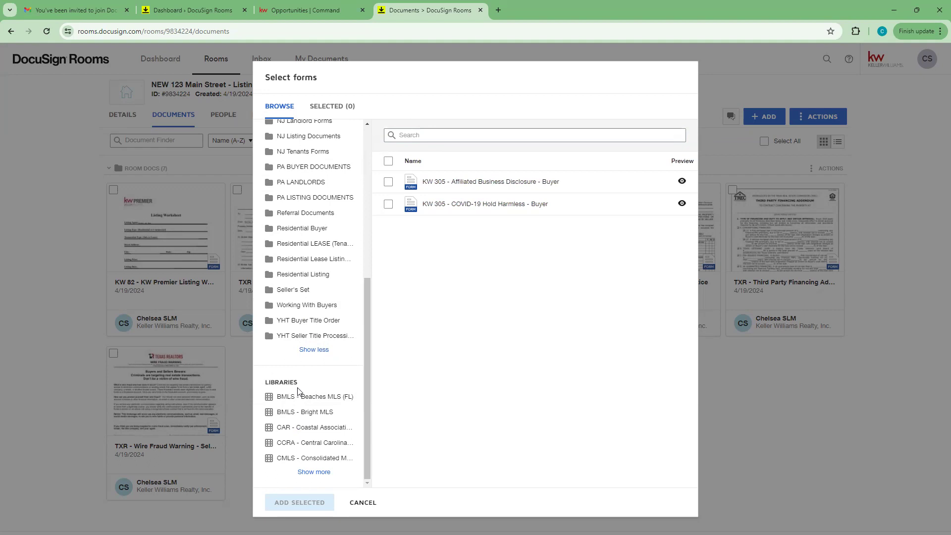
click(306, 473)
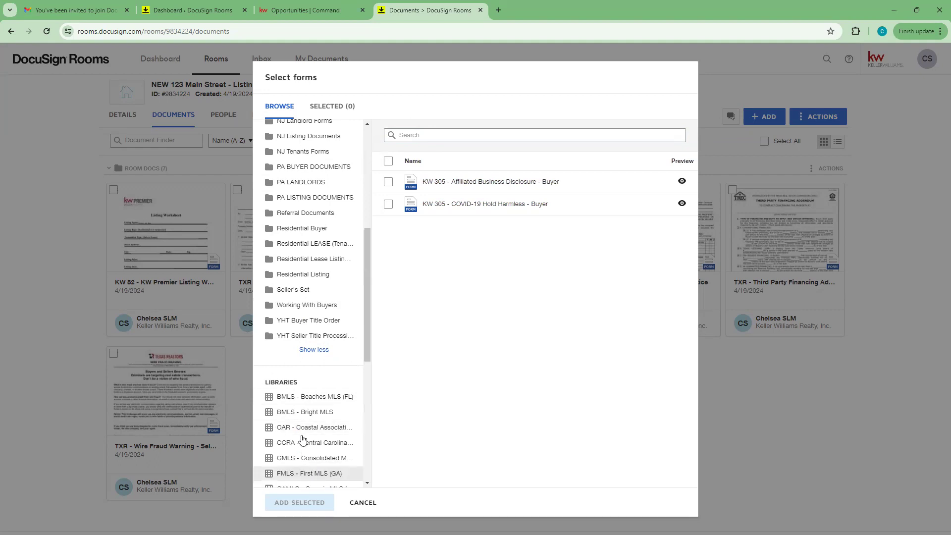
scroll(293, 405, down, 4)
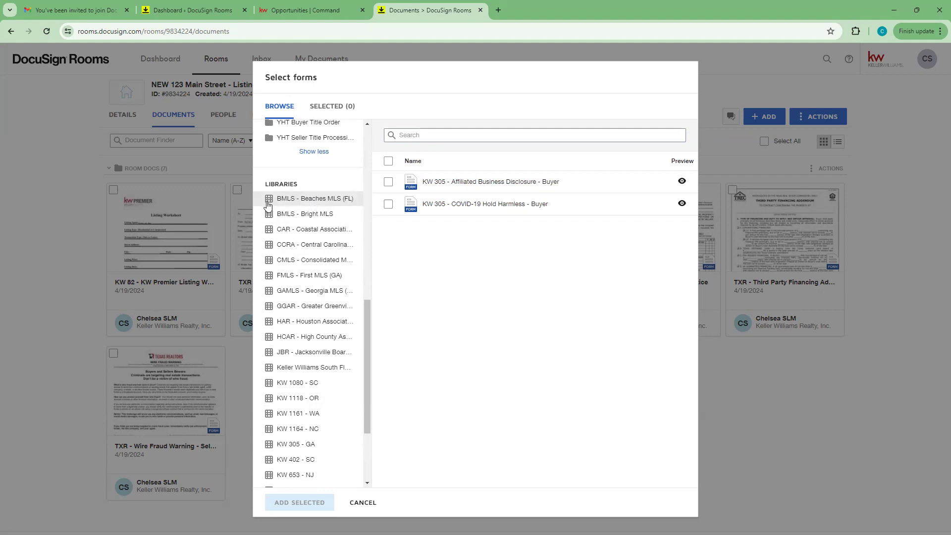
scroll(282, 266, down, 3)
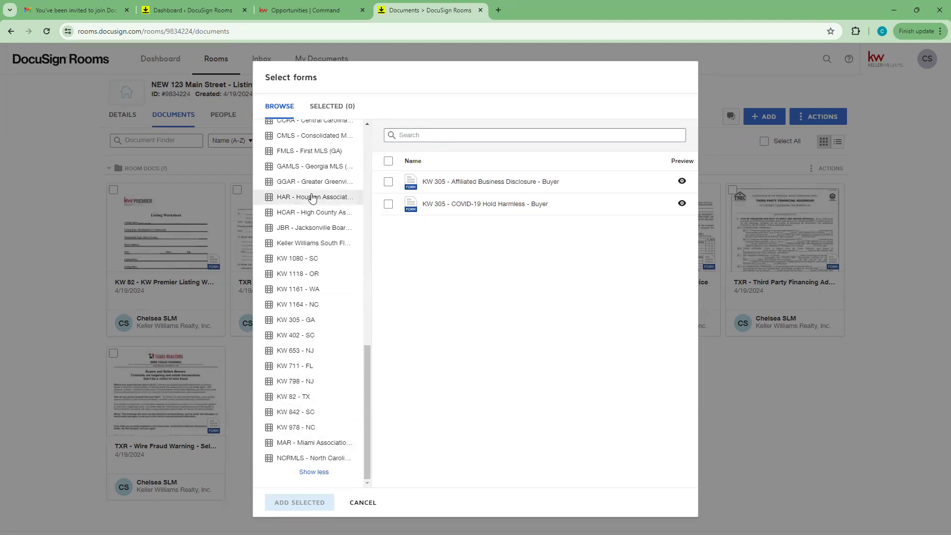
click(293, 366)
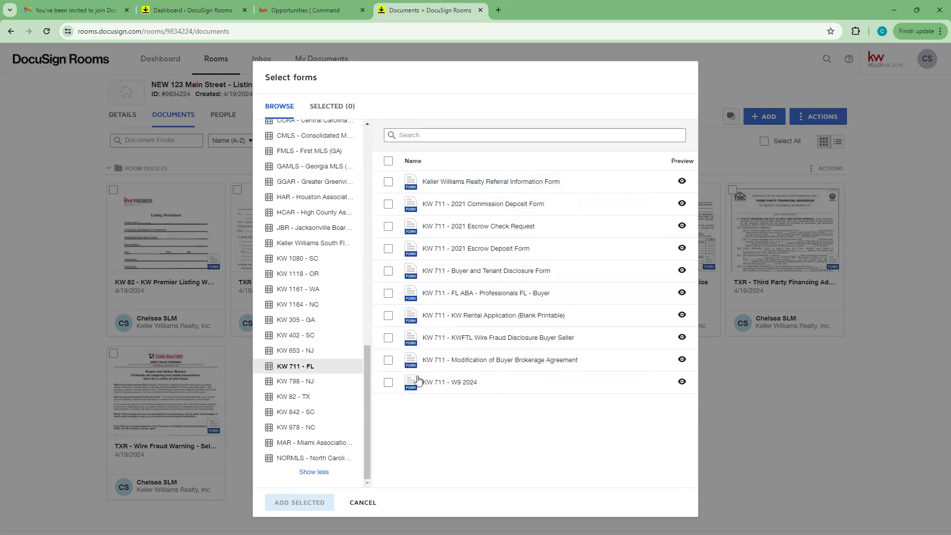
Step: Show the KW 82 - TX library's forms, trying then clearing the W9 and select-all checkboxes
click(321, 397)
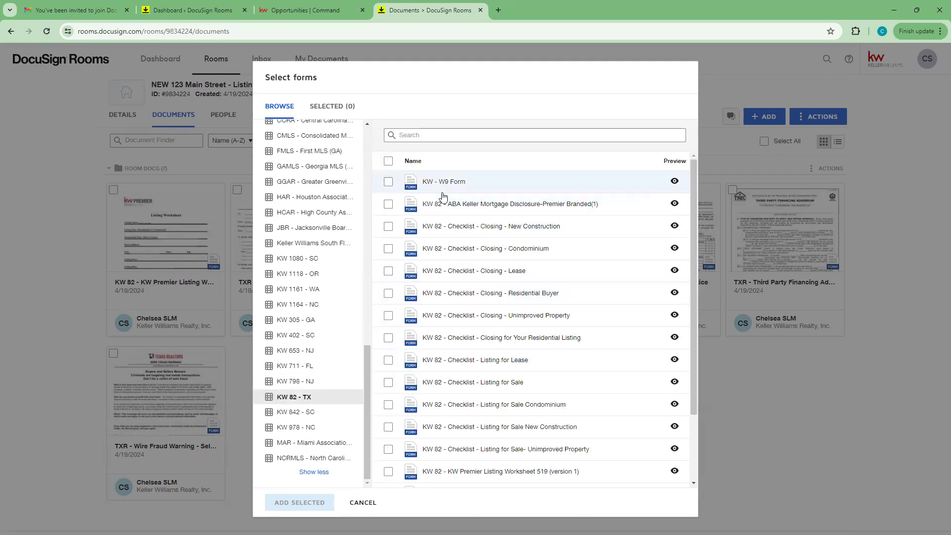
click(389, 181)
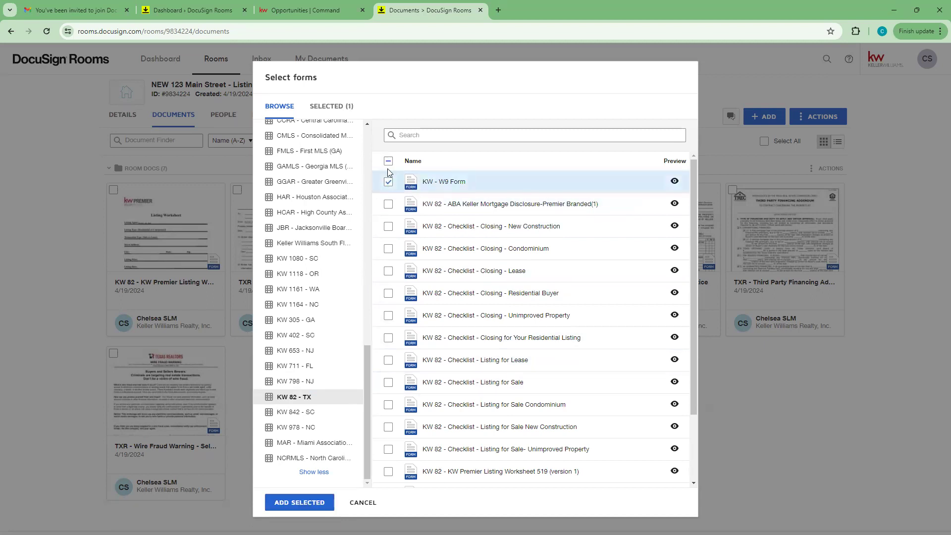
click(389, 183)
click(390, 183)
click(390, 185)
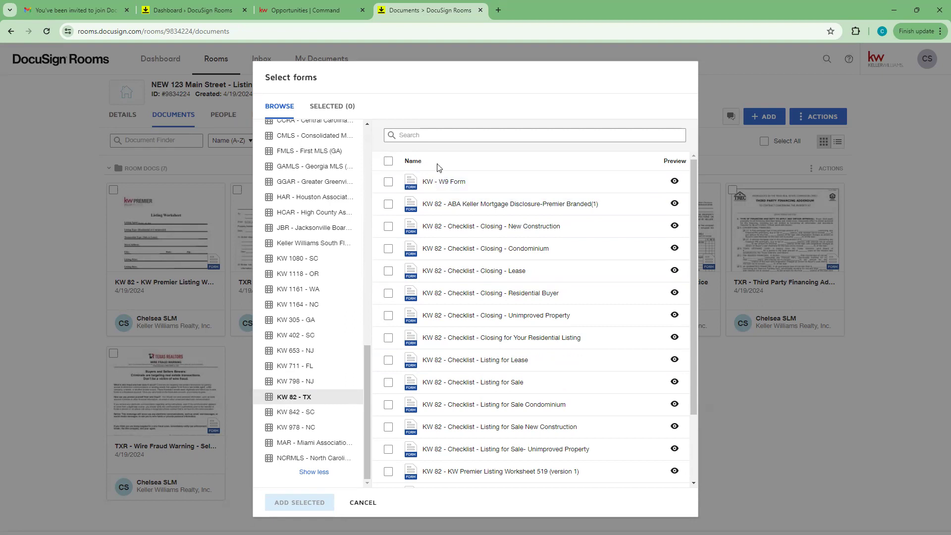
click(388, 161)
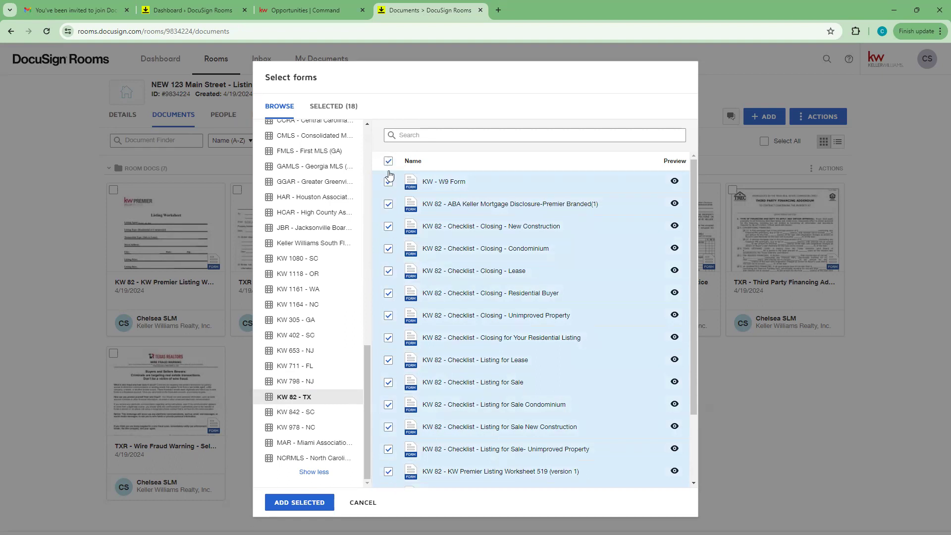
click(388, 161)
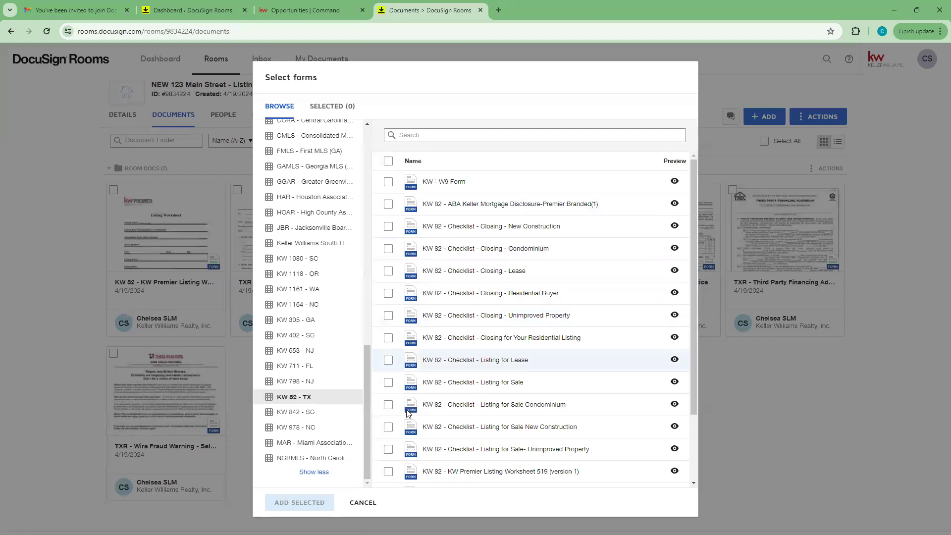
scroll(441, 421, down, 2)
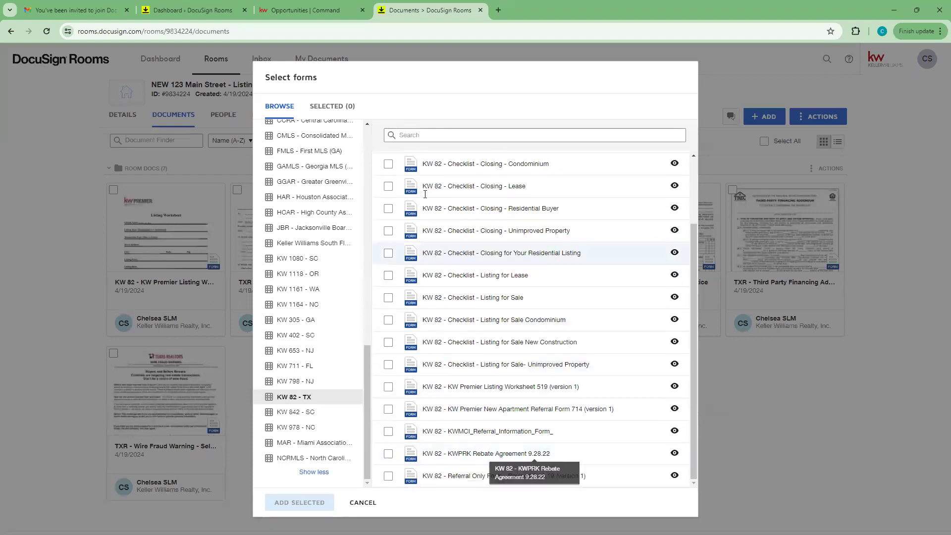
scroll(409, 247, up, 2)
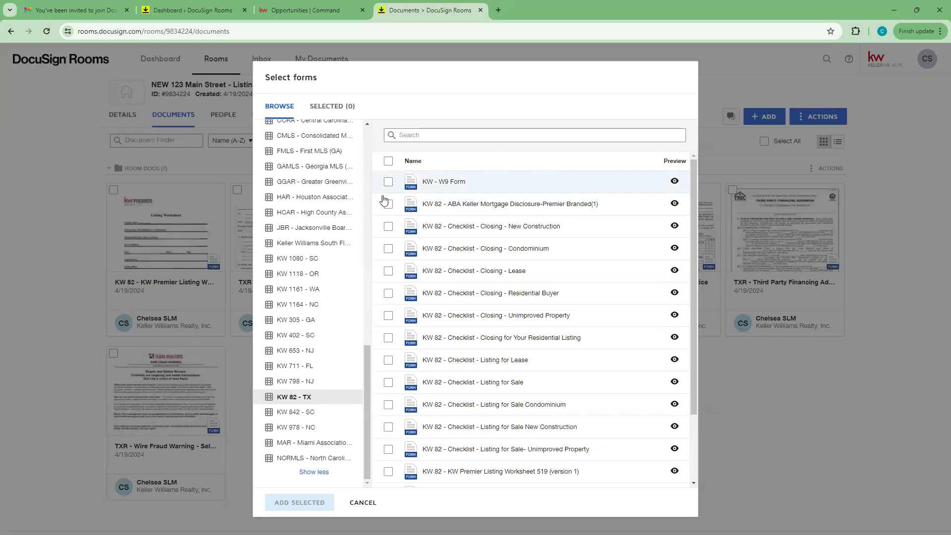
Step: Check the New Construction and Condominium closing checklists, review them under SELECTED (2), and add them
click(388, 227)
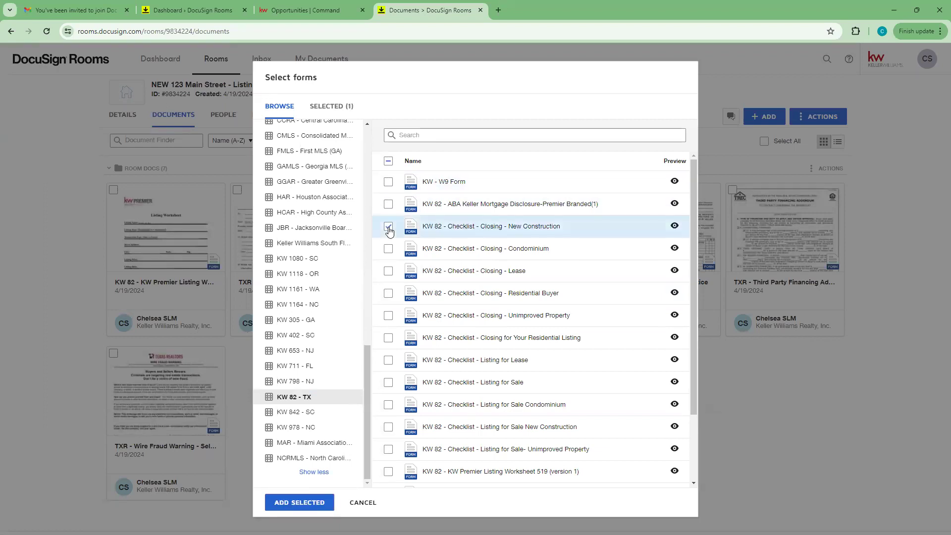
click(389, 249)
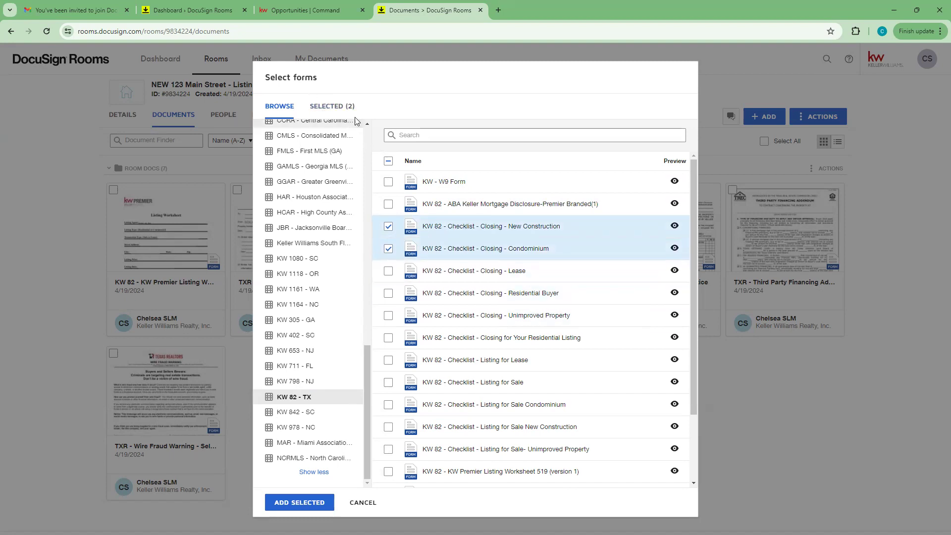
click(336, 112)
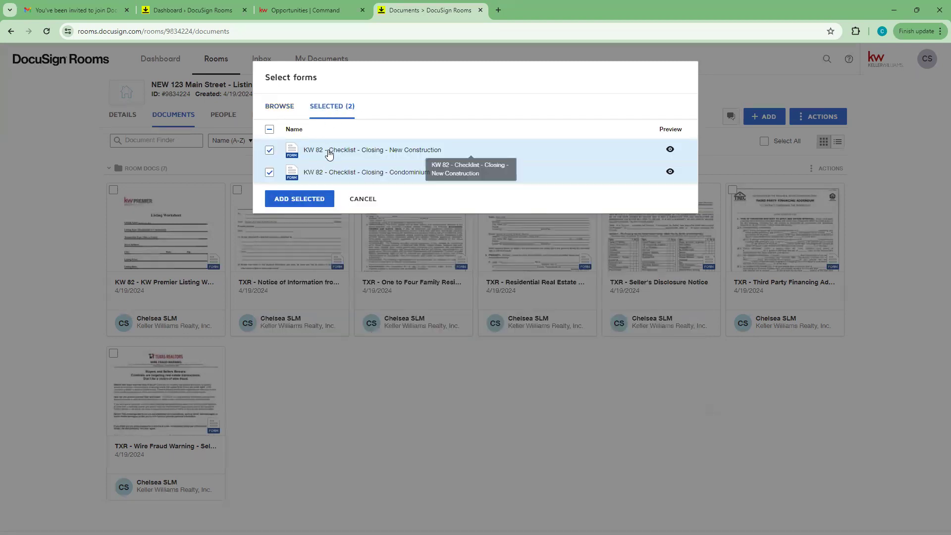
click(300, 199)
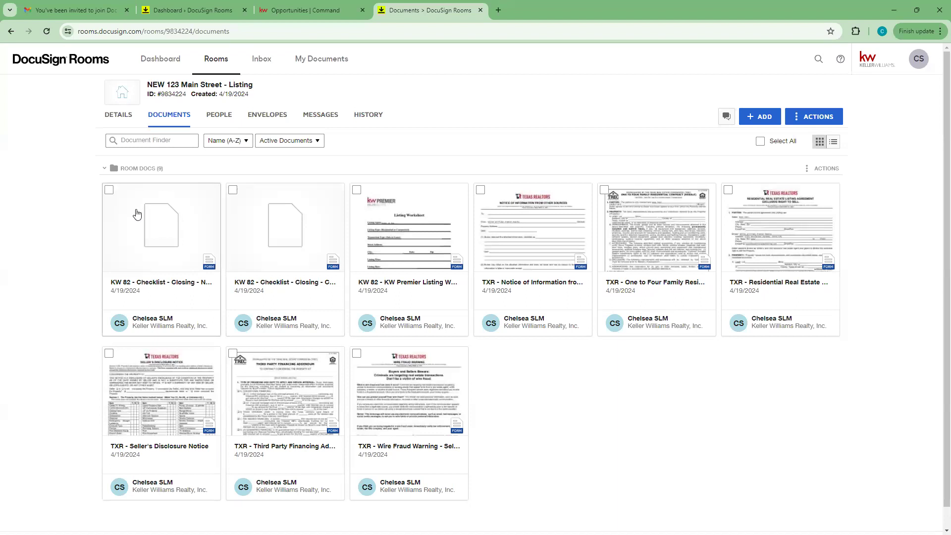
Step: Reload the room's Documents page so both KW 82 checklists show page previews
click(47, 31)
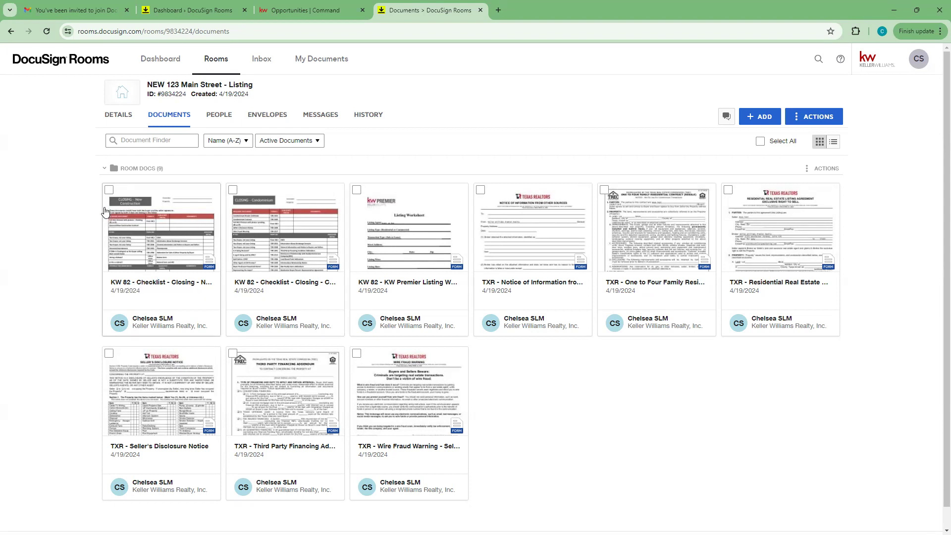
Step: Open the New Construction closing checklist and look over its Associate and Property address fields
click(145, 229)
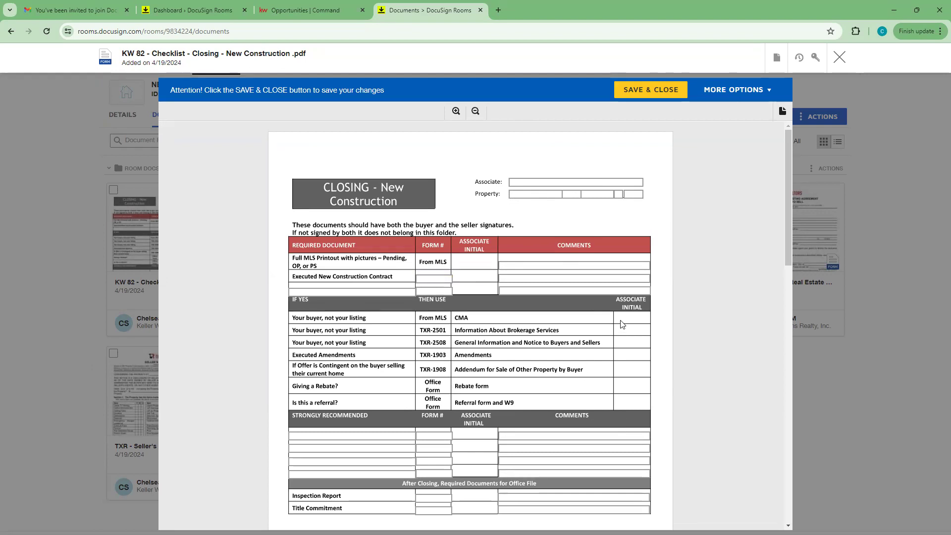
scroll(622, 328, down, 10)
scroll(622, 330, down, 2)
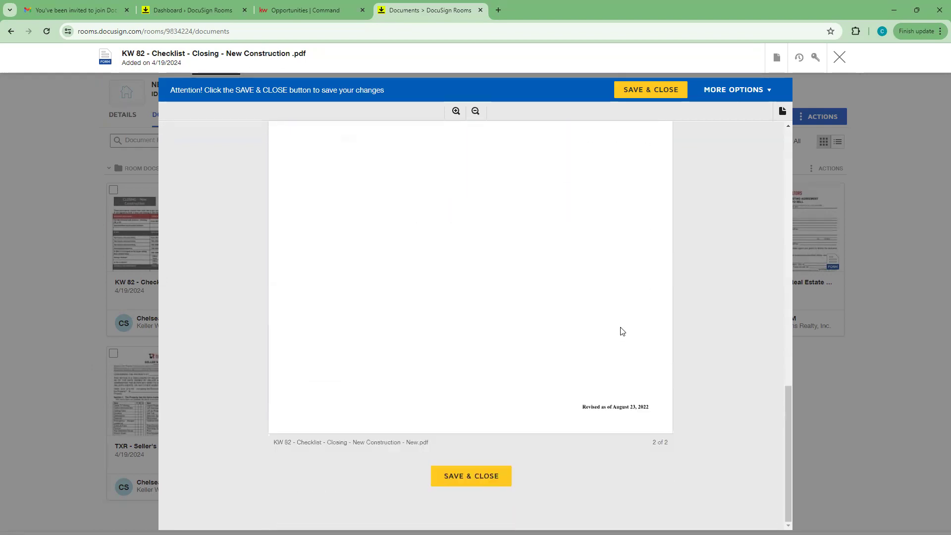
scroll(622, 331, up, 13)
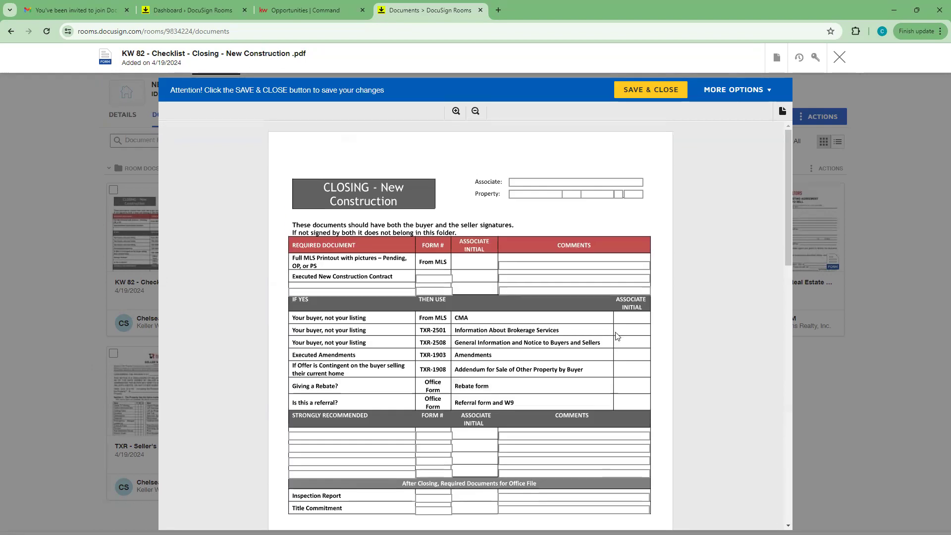
click(516, 183)
click(513, 193)
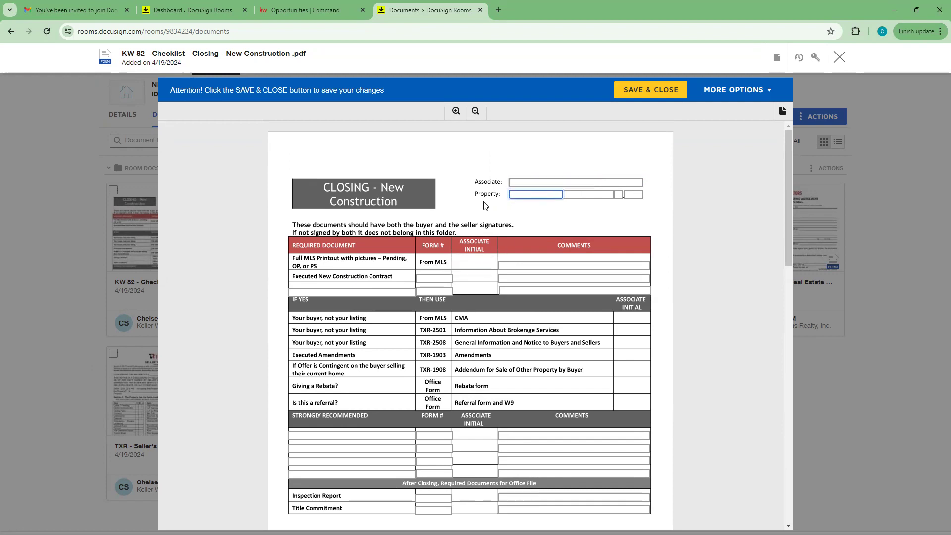
click(535, 182)
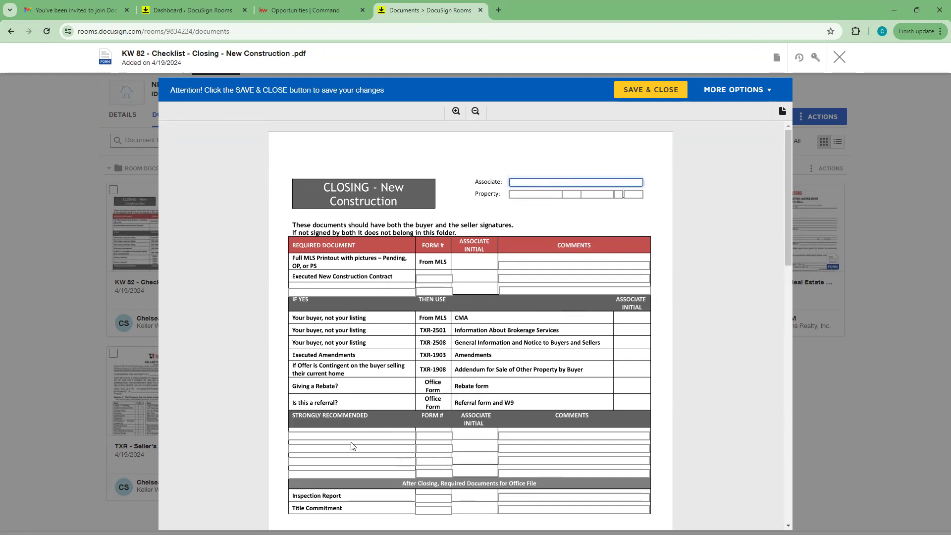
scroll(351, 445, down, 8)
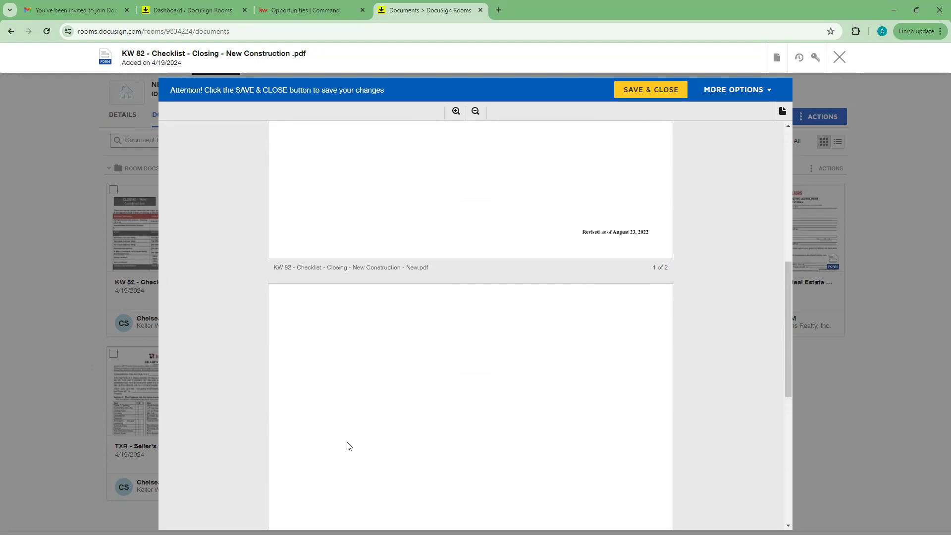
scroll(346, 446, up, 8)
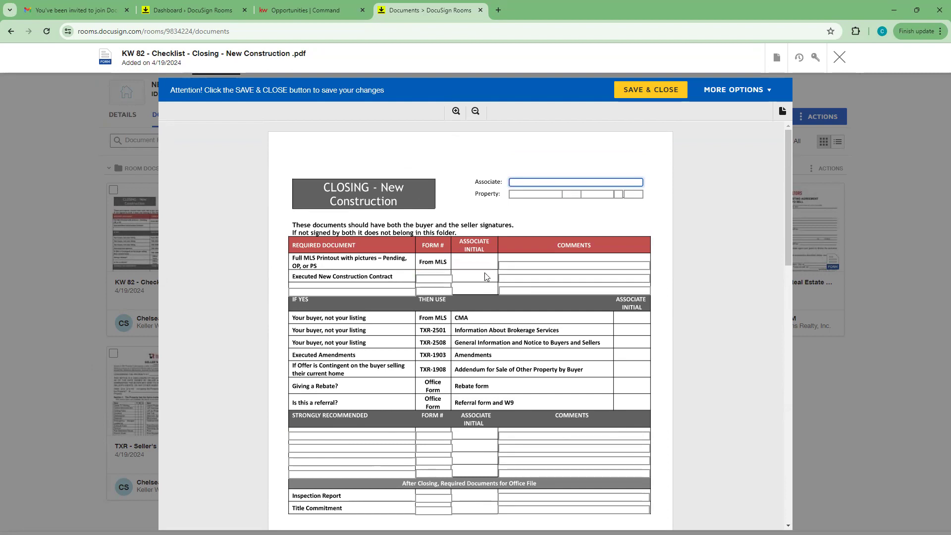
Step: Mark the Executed New Construction Contract row with x, comment 'not needed for this transaction', and save
click(446, 280)
text(x)
key(Tab)
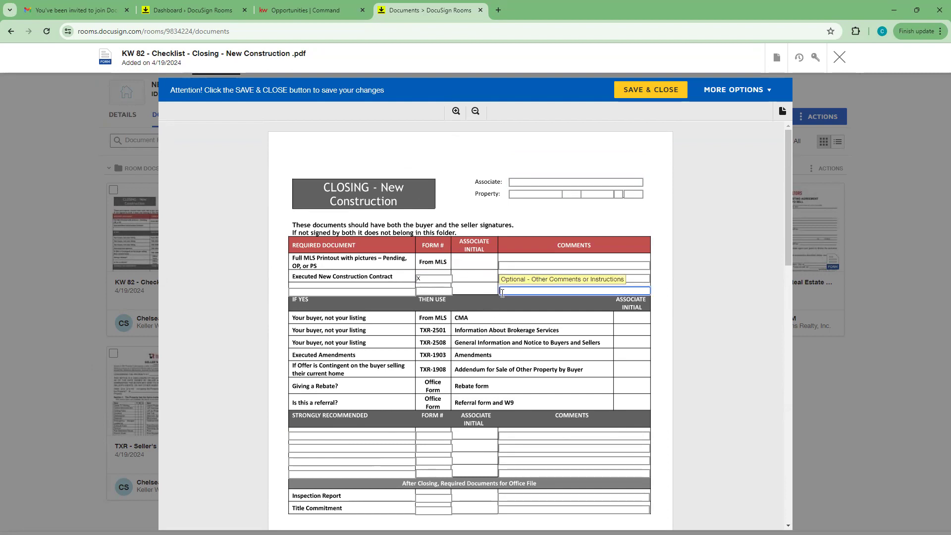
click(518, 277)
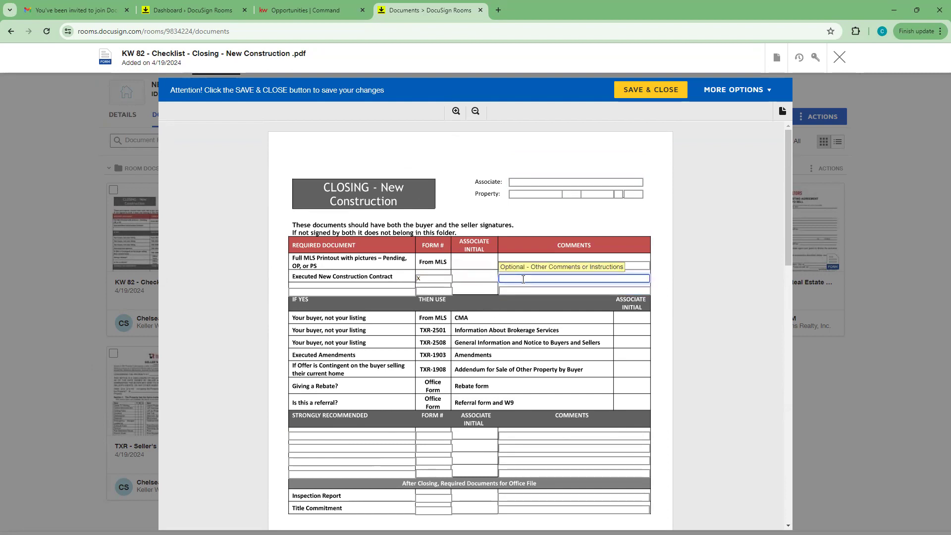
text(not needed for this transaction)
click(630, 341)
scroll(520, 337, down, 1)
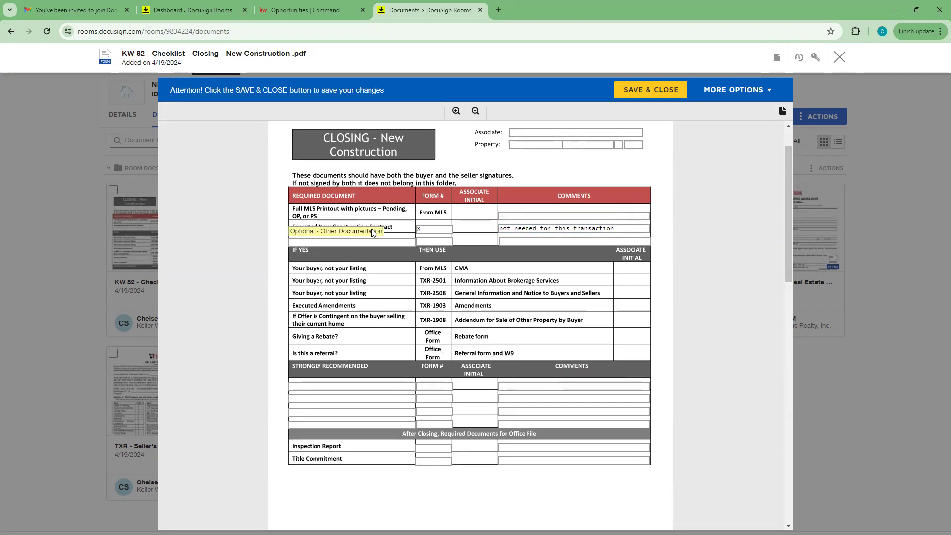
scroll(429, 287, up, 1)
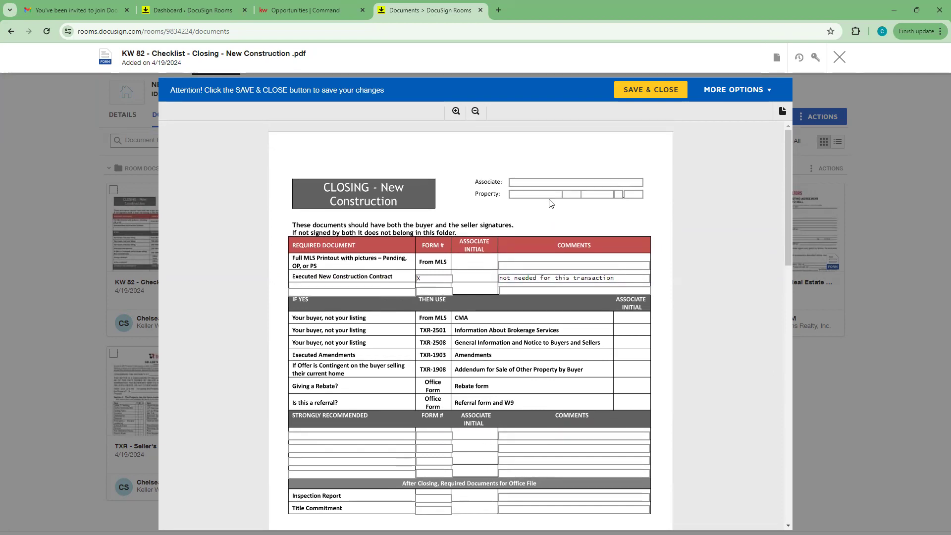
click(650, 90)
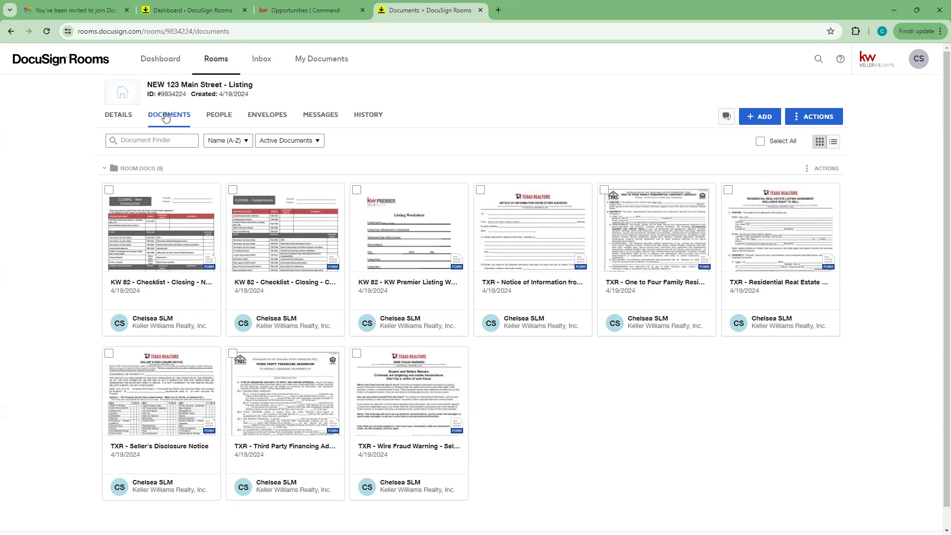
Step: Show the room's PEOPLE list, scrolling the member cards and briefly opening the agent owner's card options
click(213, 119)
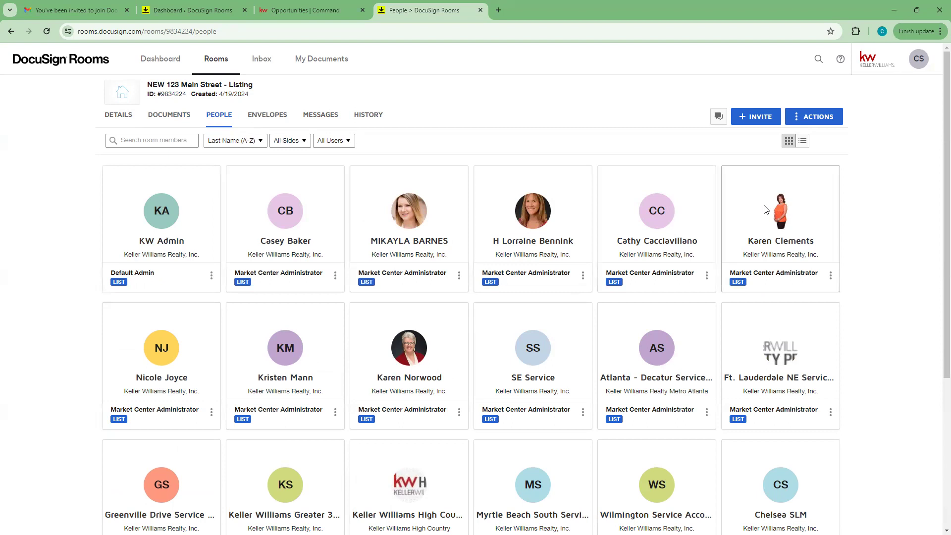
scroll(757, 209, down, 5)
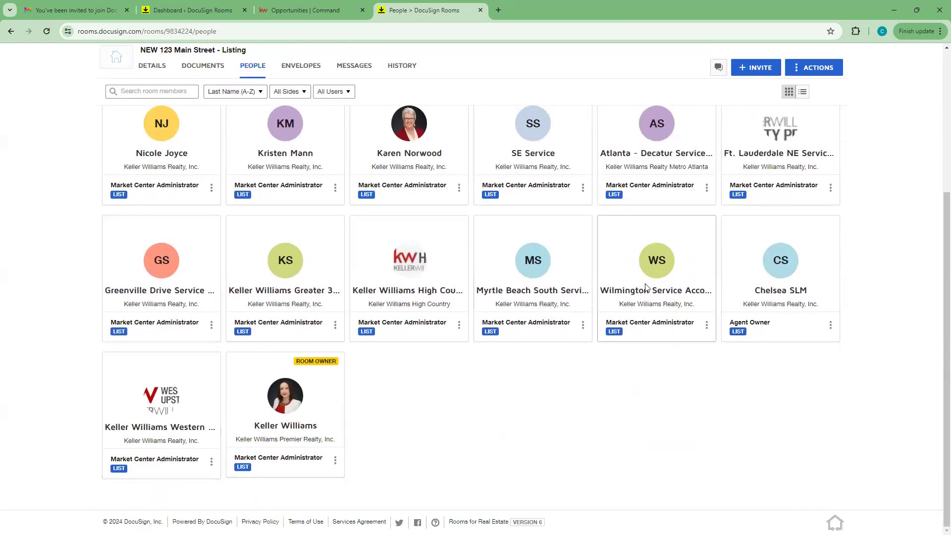
scroll(640, 286, up, 5)
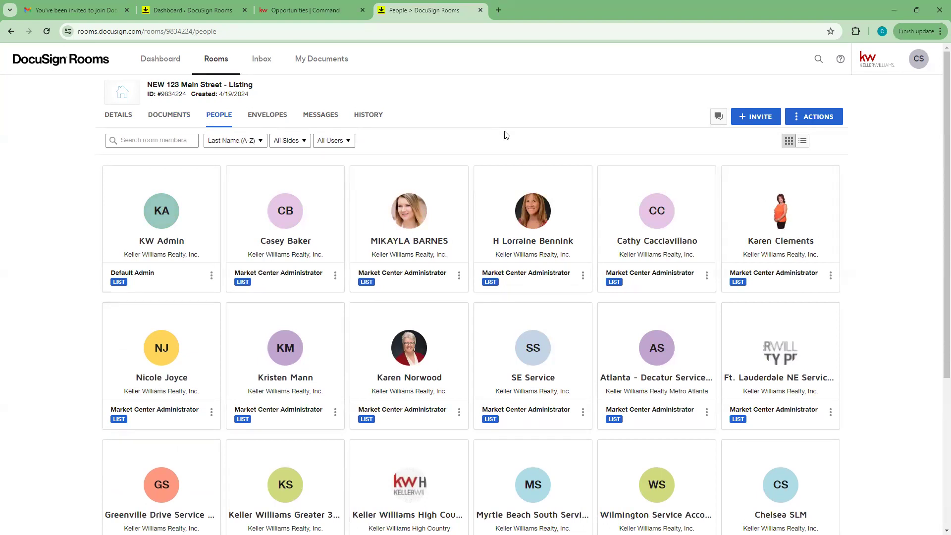
scroll(887, 232, down, 5)
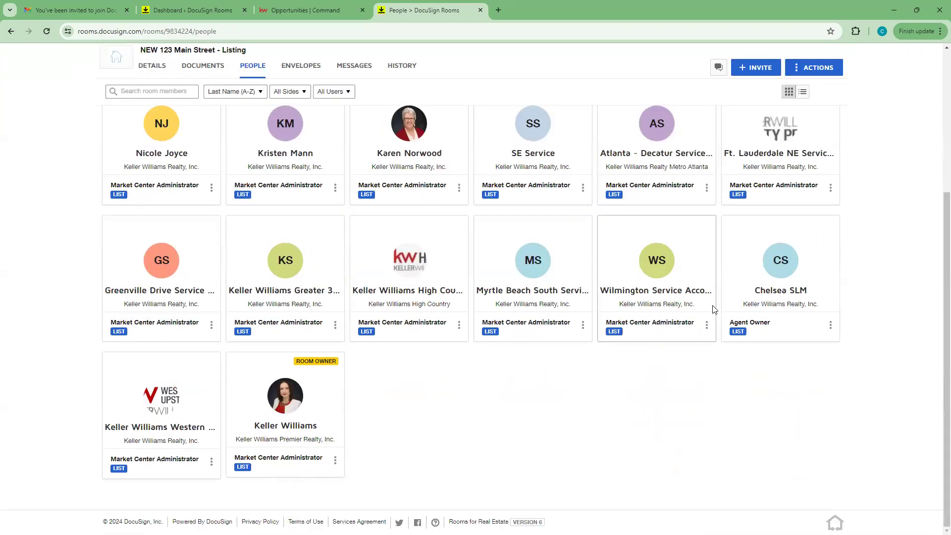
click(831, 326)
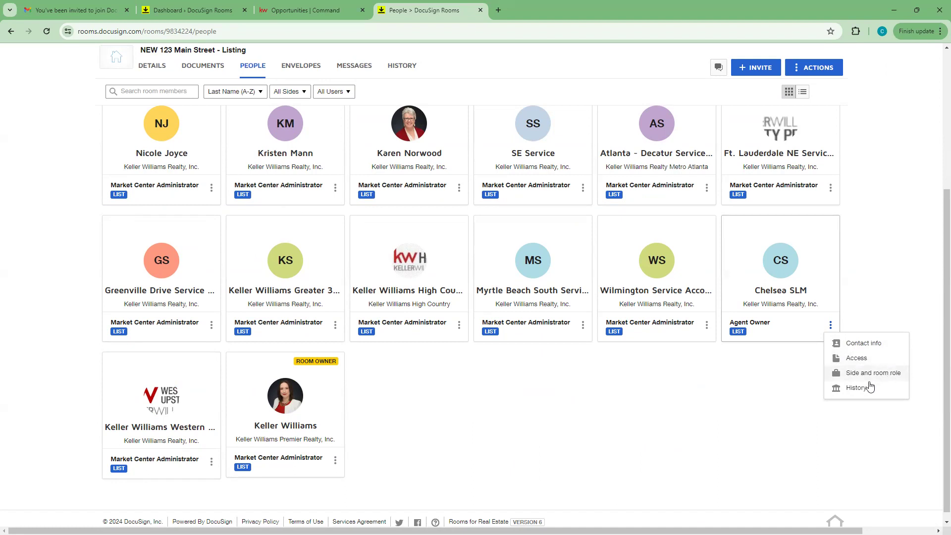
click(789, 394)
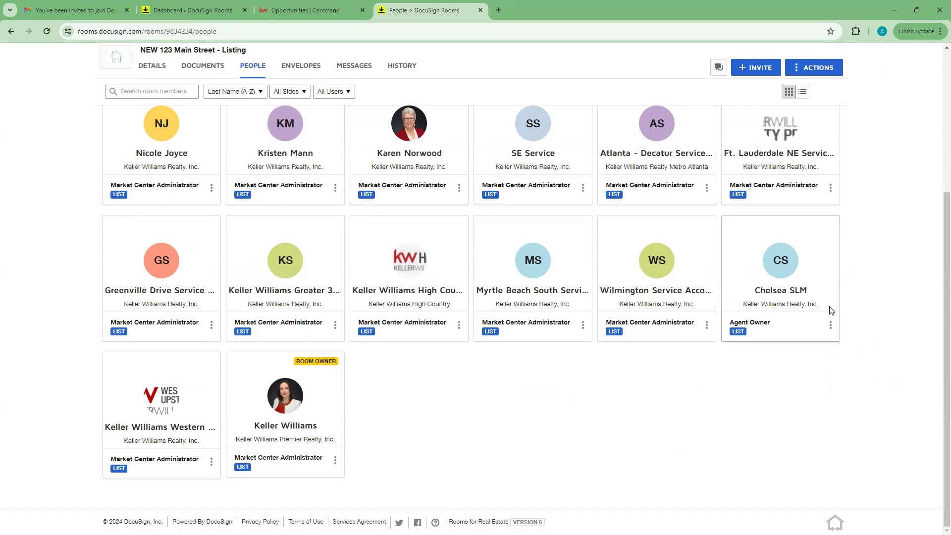
click(831, 324)
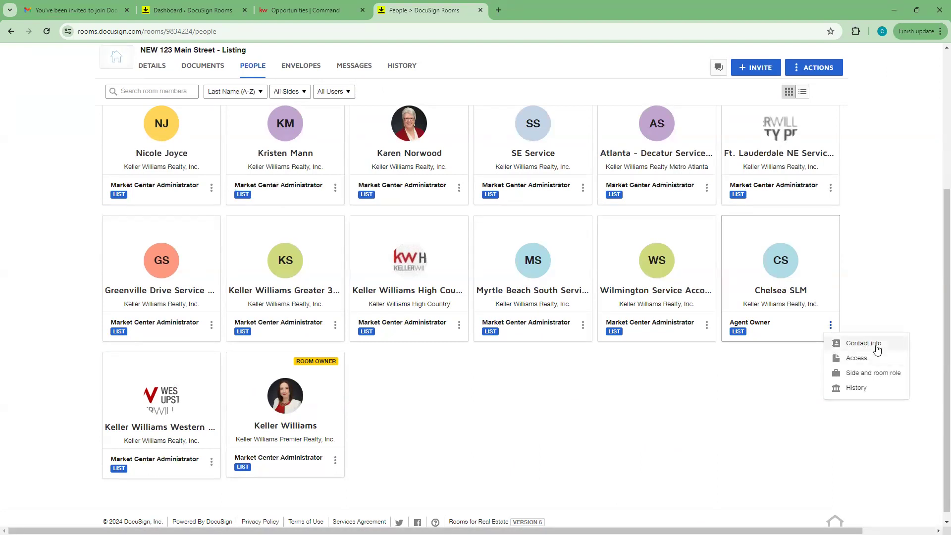
click(769, 389)
scroll(768, 389, up, 5)
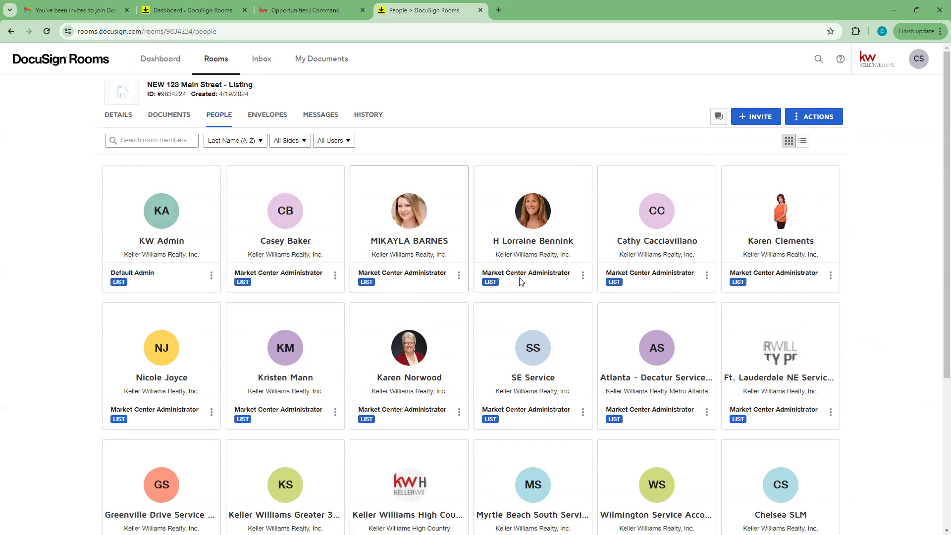
Step: Start a room invitation with transaction side Buy Side and enter the invitee's e-mail address
click(735, 119)
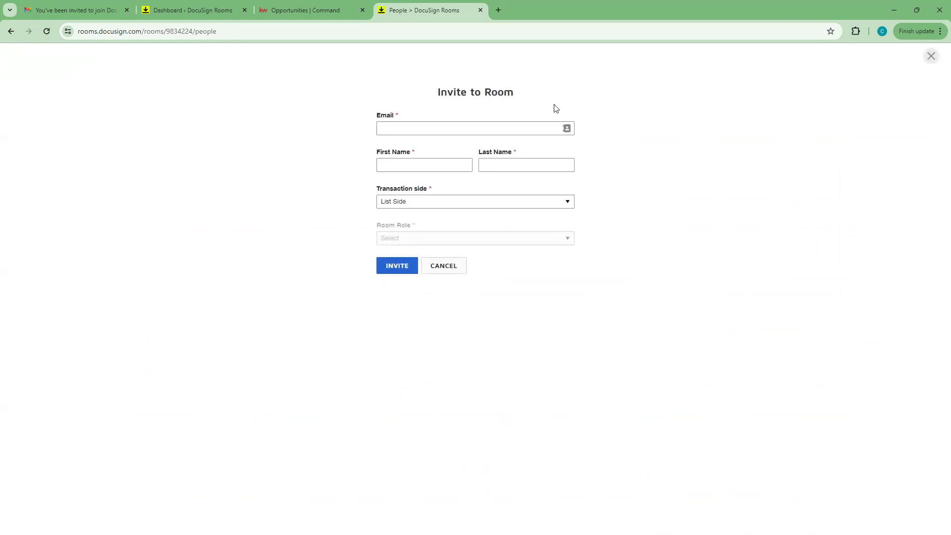
click(394, 125)
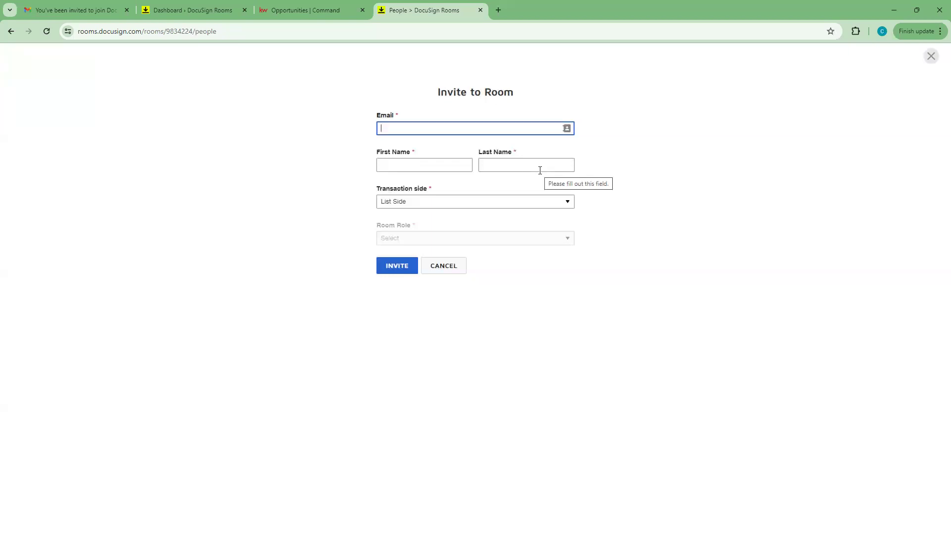
click(566, 202)
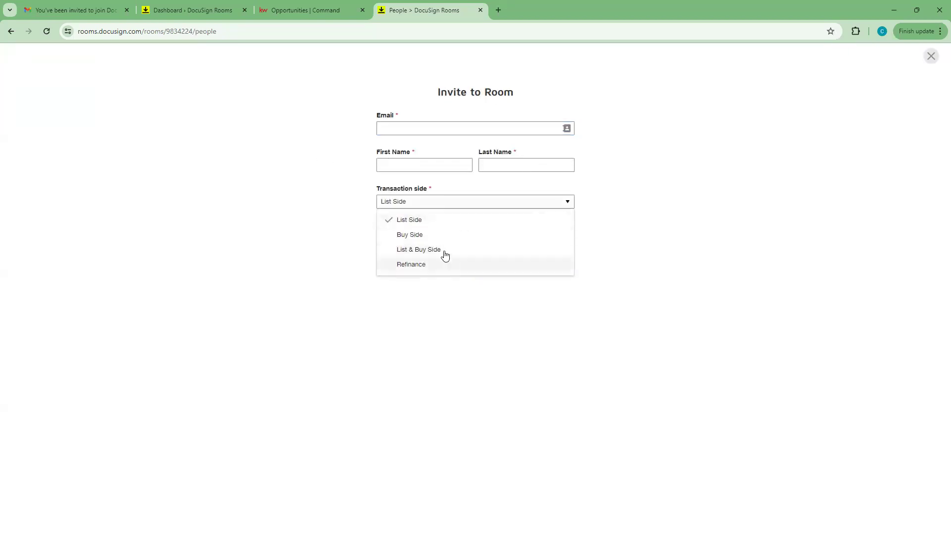
click(435, 237)
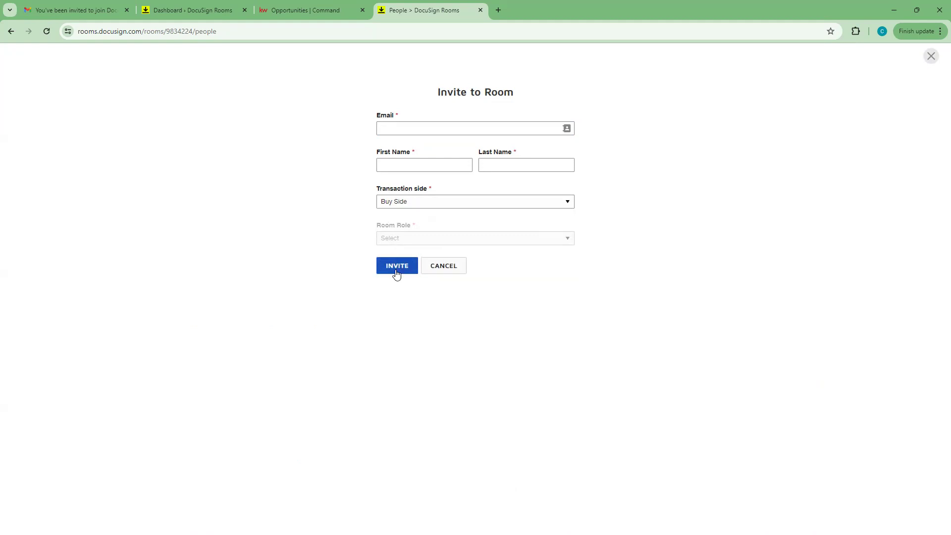
click(418, 127)
text(SLMtraining2023+)
key(ctrl+z)
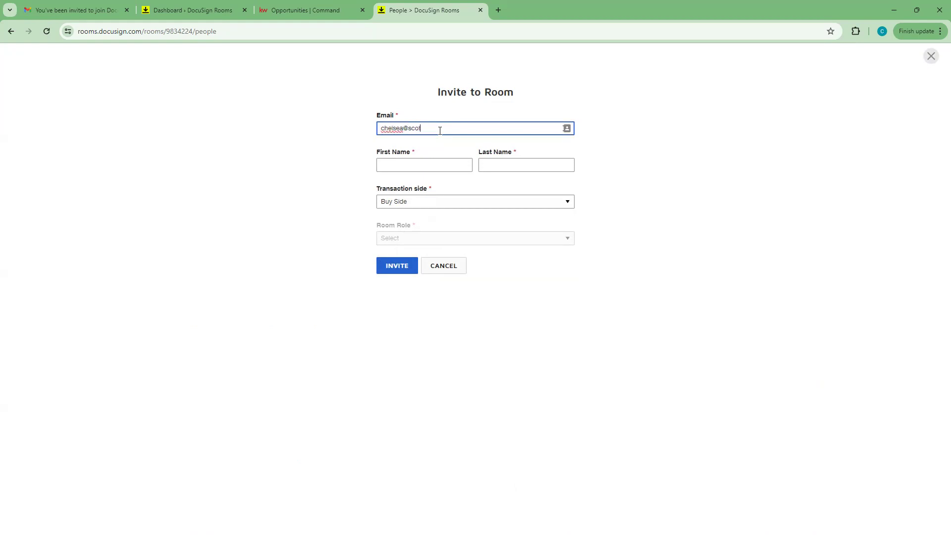
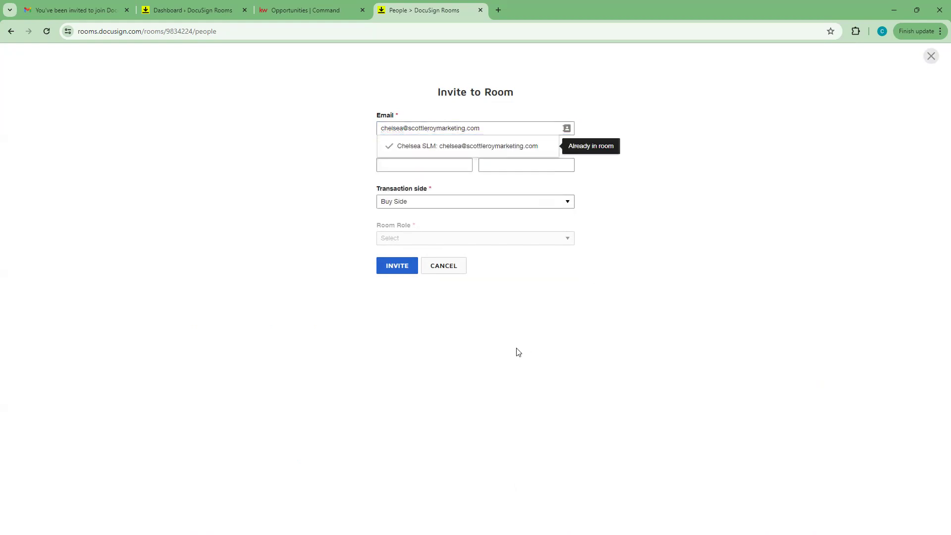
Step: Fill in the invitee's first and last name, leave Room Role unchosen, and cancel the invitation
click(412, 164)
text(C)
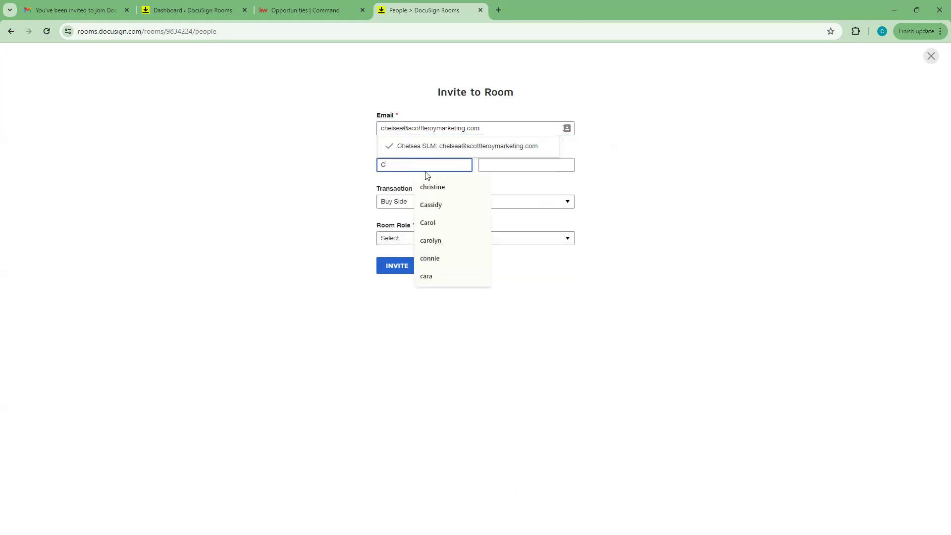
text(helsea)
click(500, 165)
text(Test)
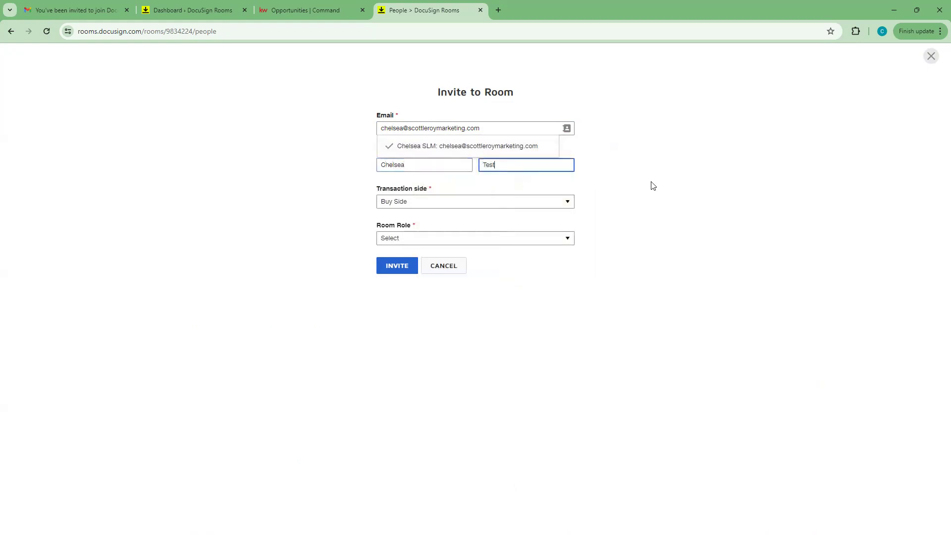
click(421, 238)
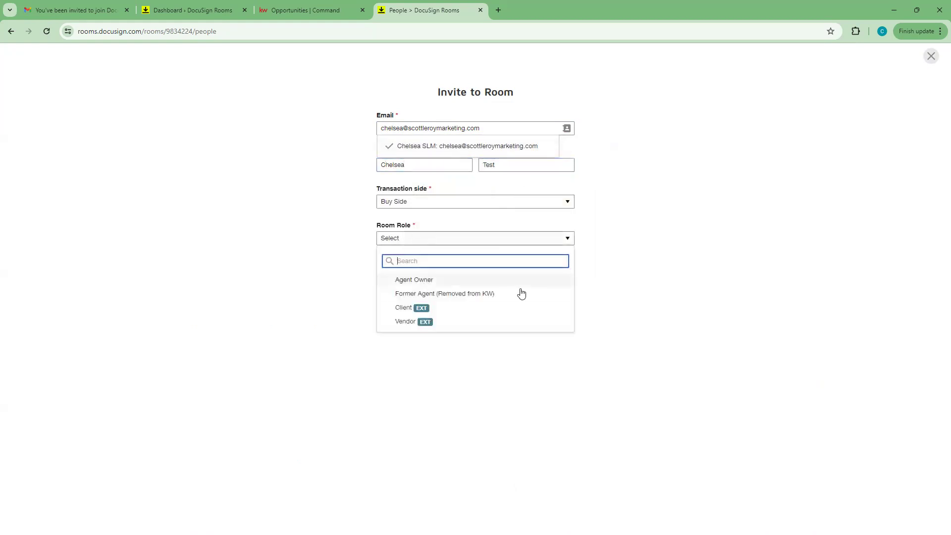
click(244, 180)
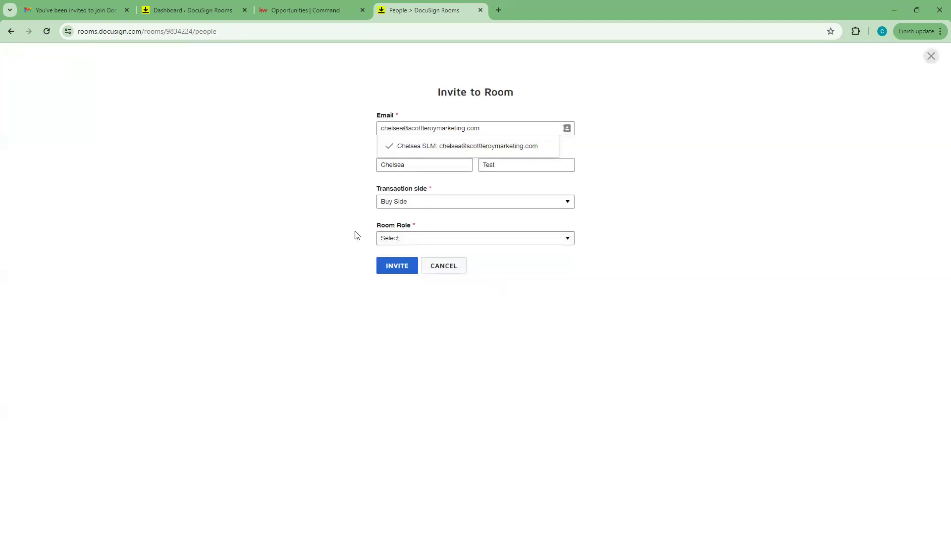
click(568, 240)
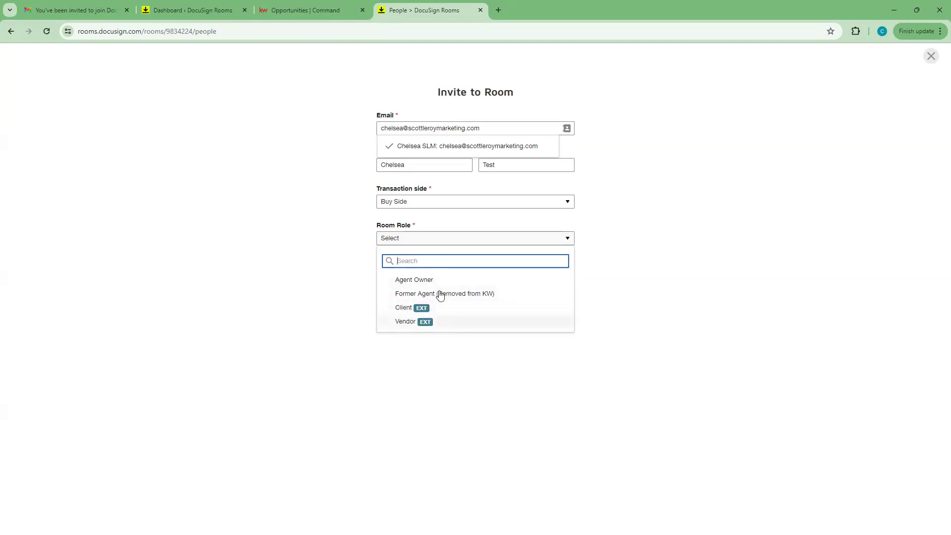
click(299, 254)
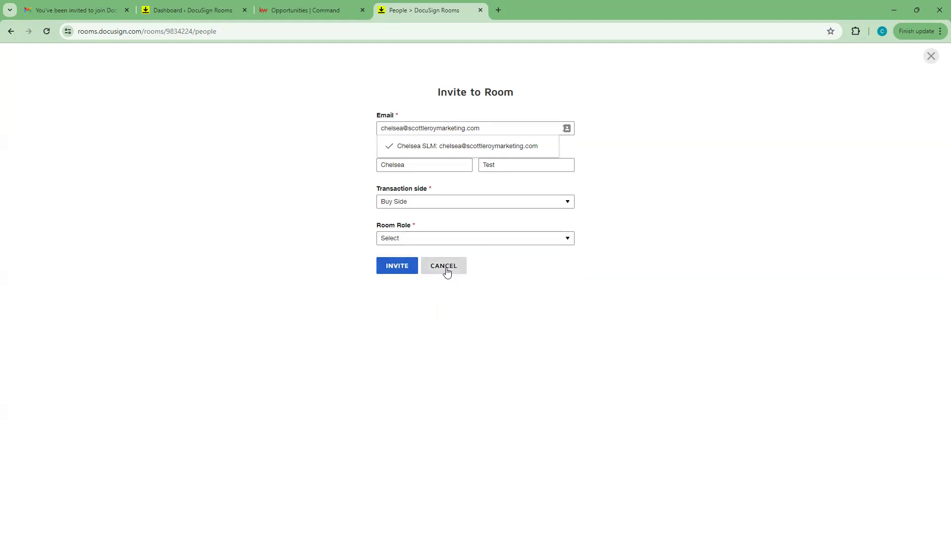
click(447, 270)
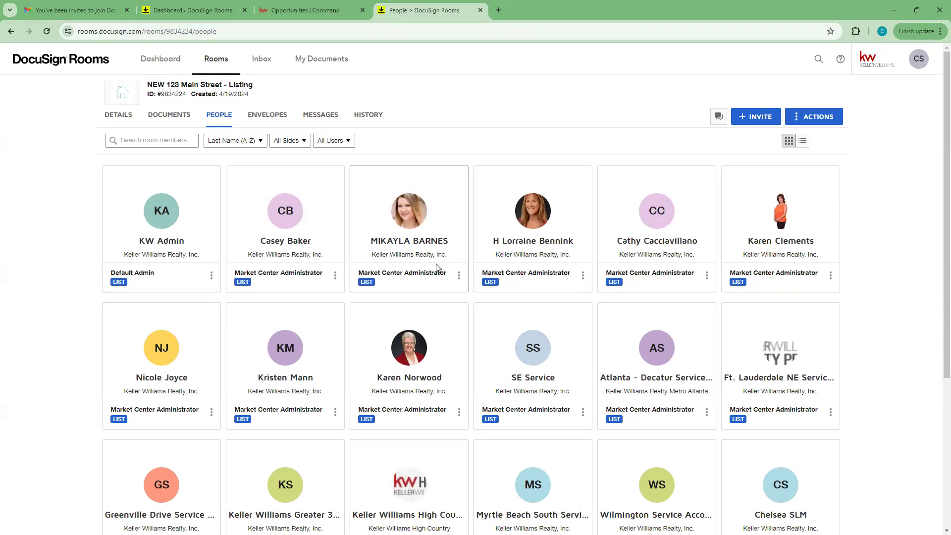
Step: From the room's ENVELOPES tab, create a new envelope and show its UPLOAD document options
click(273, 117)
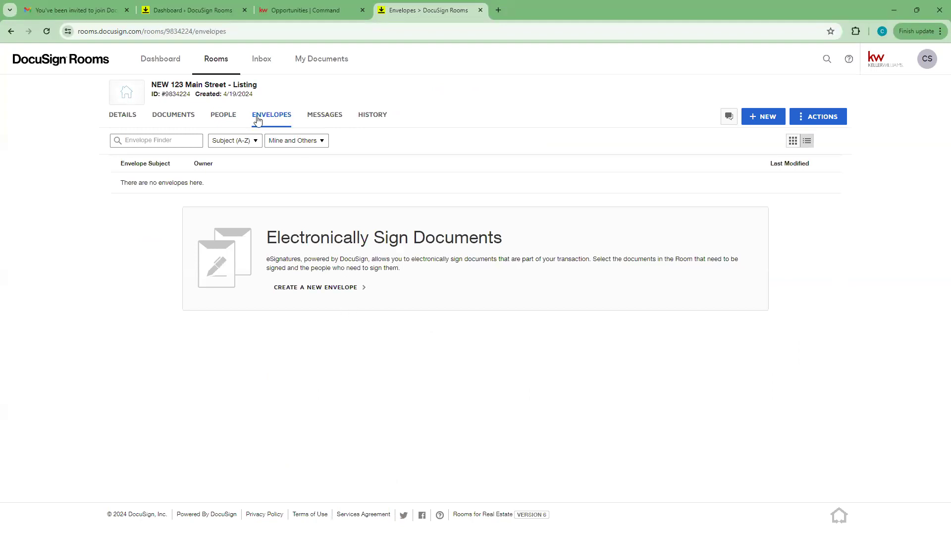
click(326, 293)
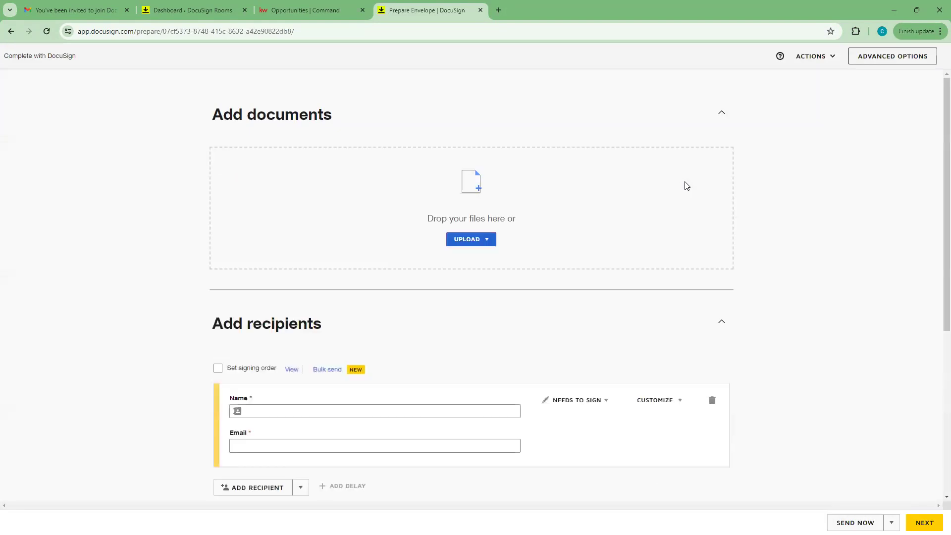
scroll(682, 184, down, 5)
scroll(679, 185, up, 5)
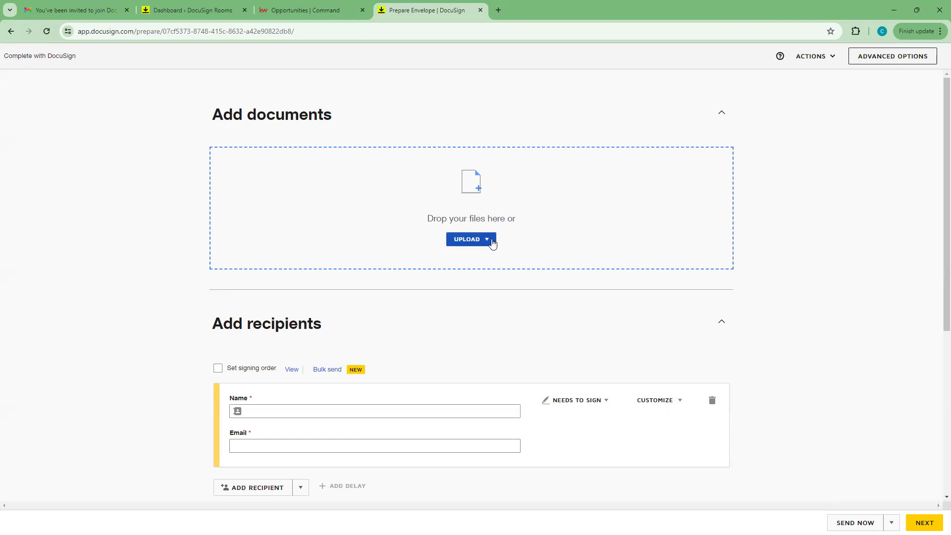
click(493, 243)
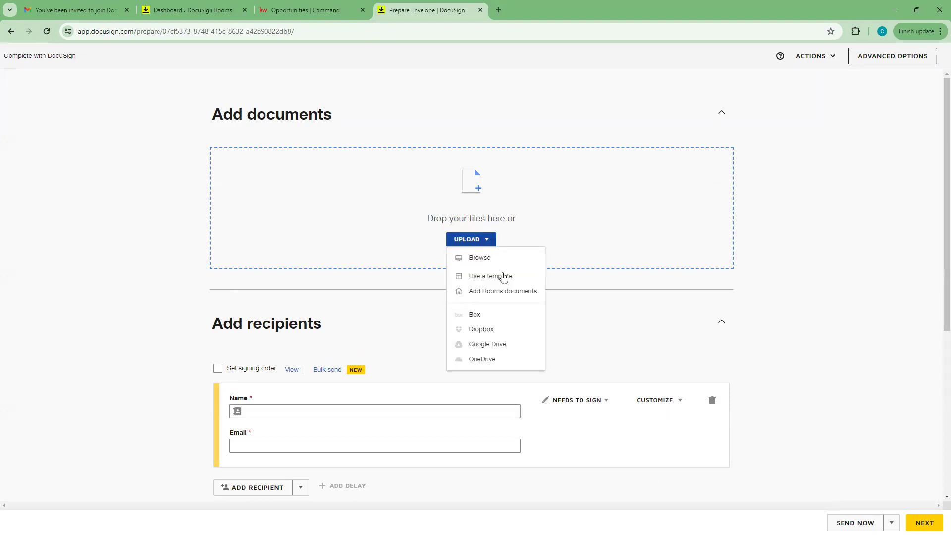
click(478, 293)
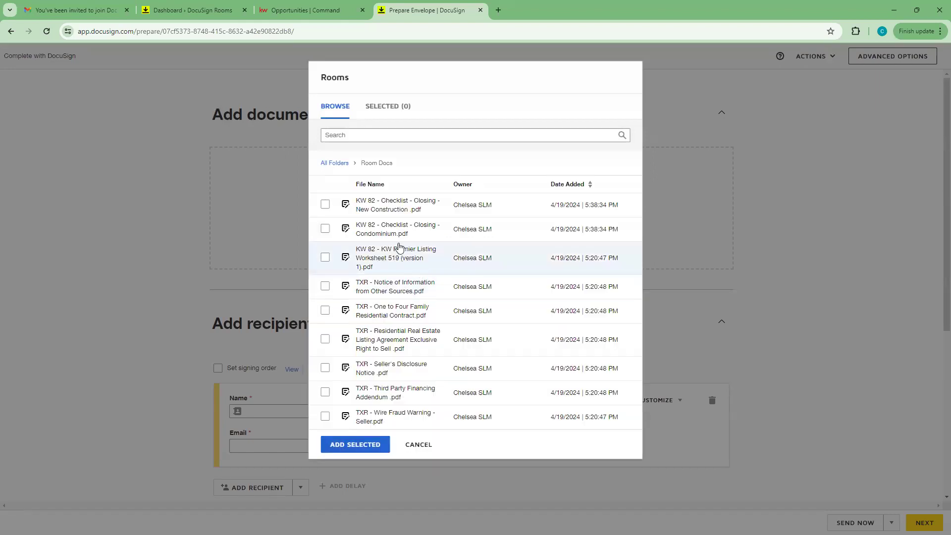
click(325, 204)
click(325, 229)
click(325, 257)
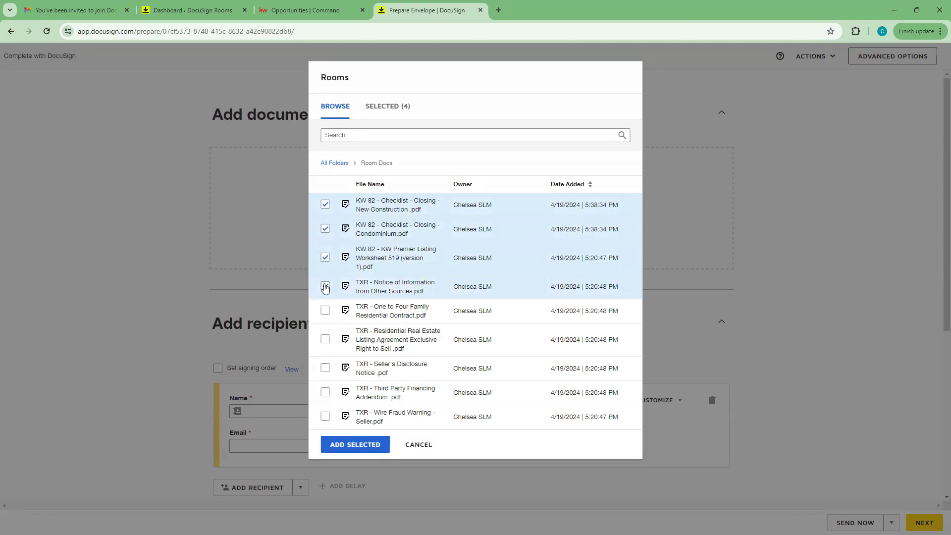
click(325, 260)
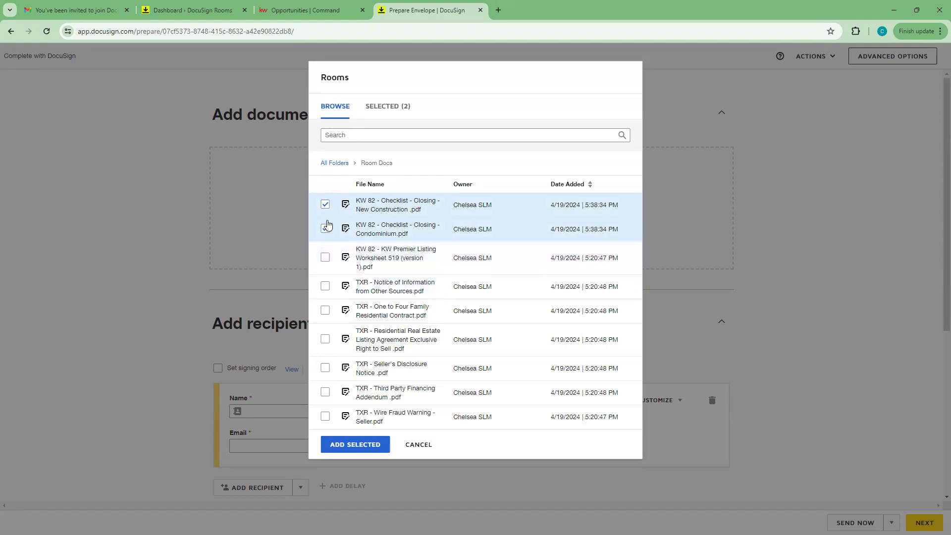
click(325, 205)
click(325, 229)
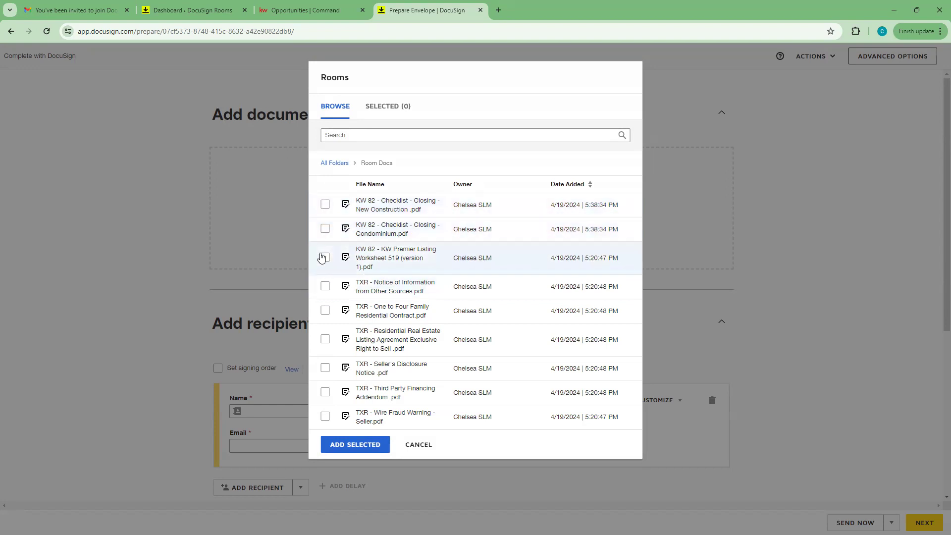
click(325, 341)
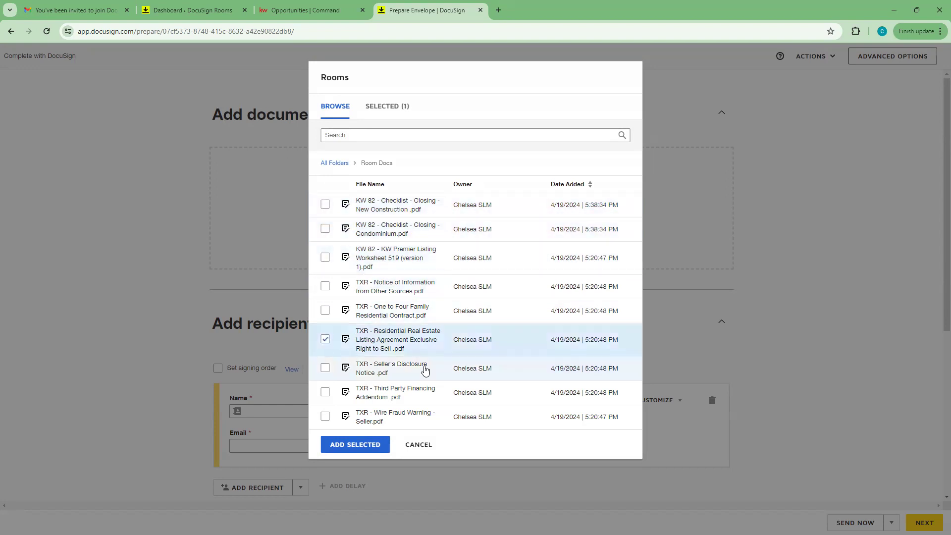
click(325, 369)
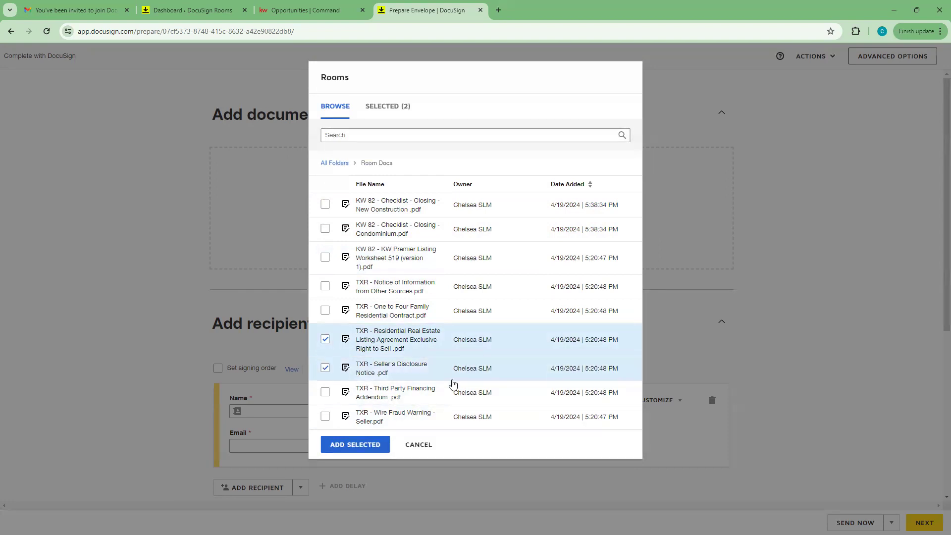
click(356, 446)
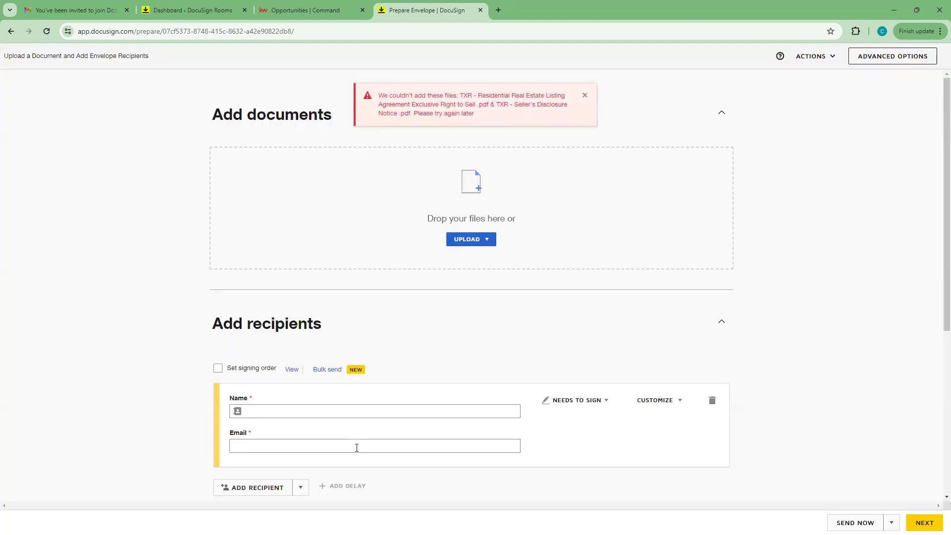
click(585, 95)
scroll(788, 252, down, 5)
scroll(783, 255, up, 5)
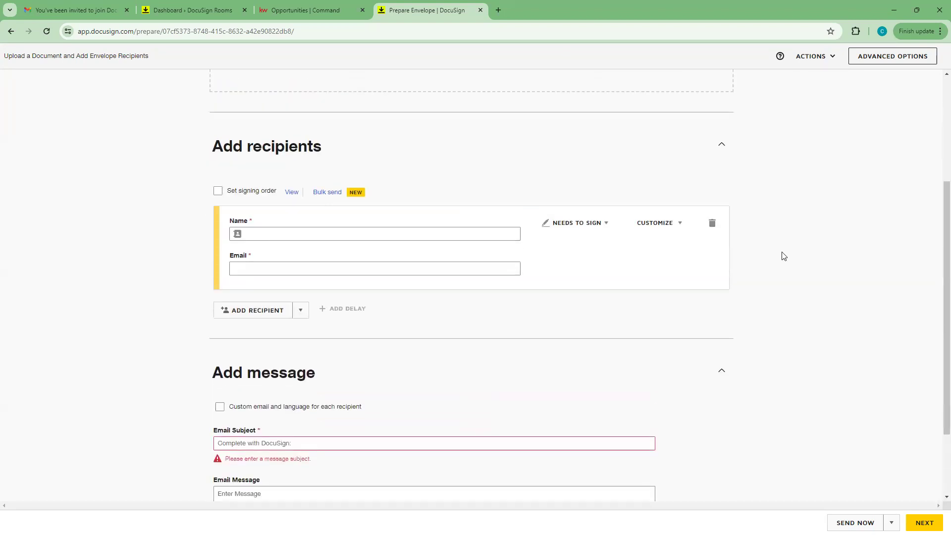
click(470, 241)
Step: Return to the NEW 123 Main Street - Listing room's documents list
click(11, 31)
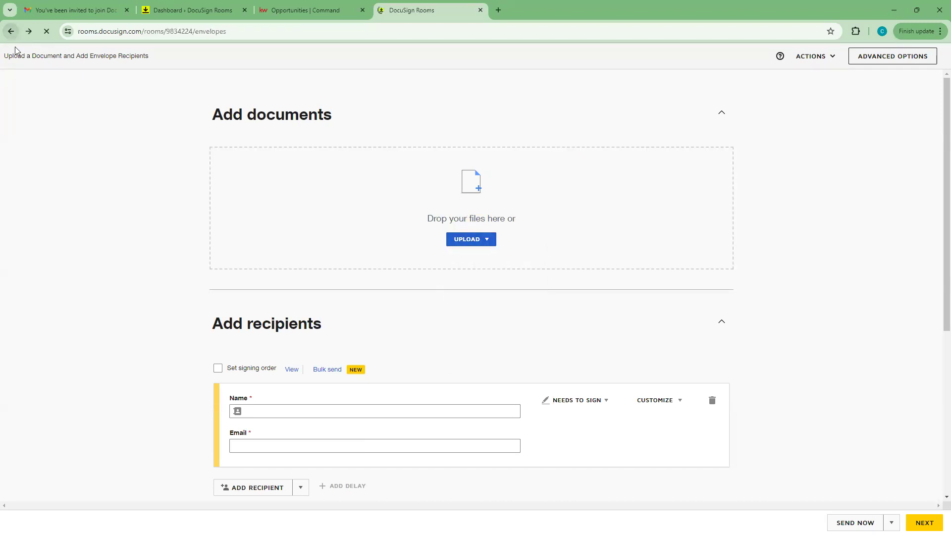
click(11, 31)
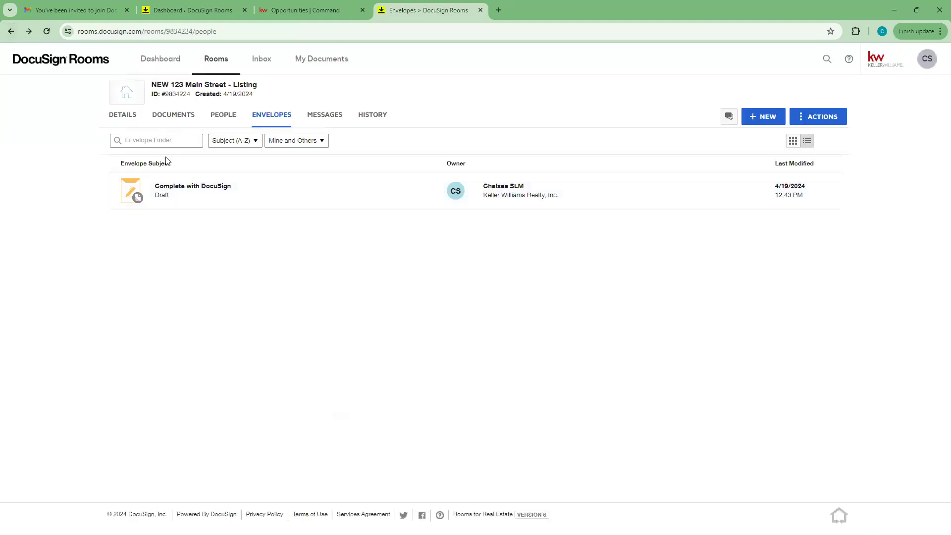
click(222, 117)
click(163, 118)
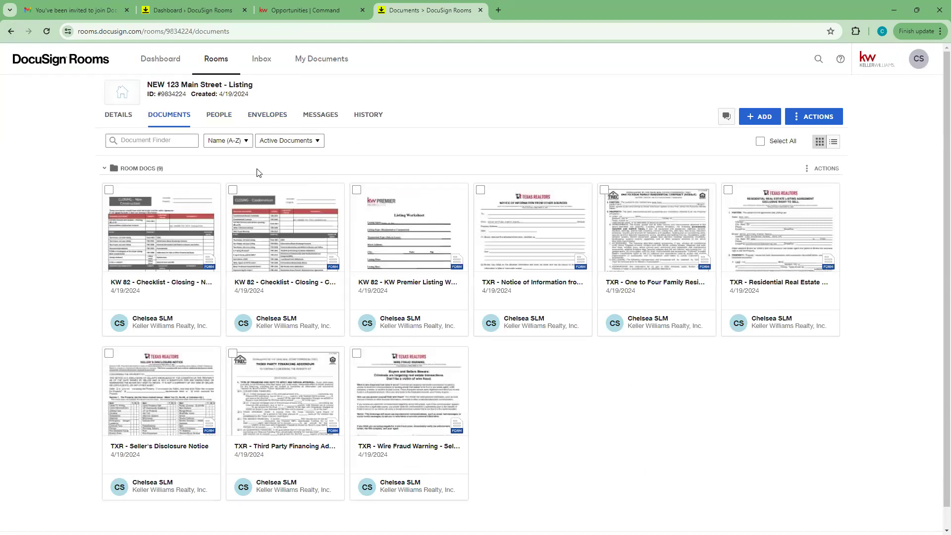
Step: Select the New Construction and Condominium closing checklists and the KW Premier Listing Worksheet
click(109, 189)
click(233, 190)
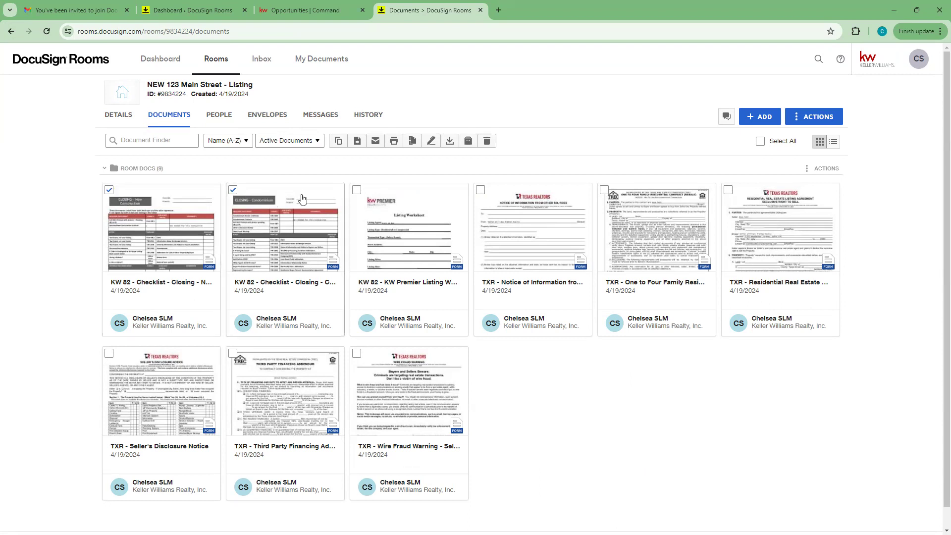
click(357, 189)
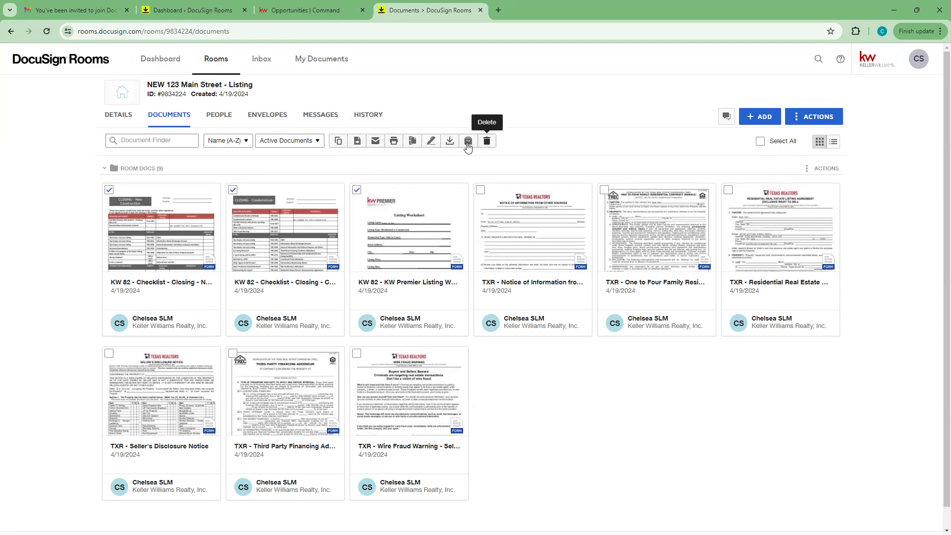
Step: Create an envelope from the three selected KW 82 documents, addressed to the Closing Agent role
click(432, 146)
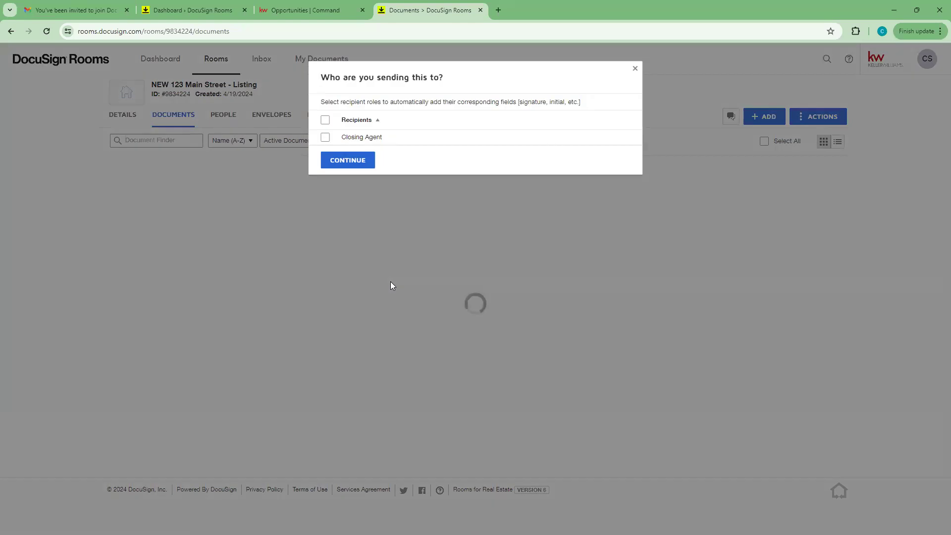
click(325, 137)
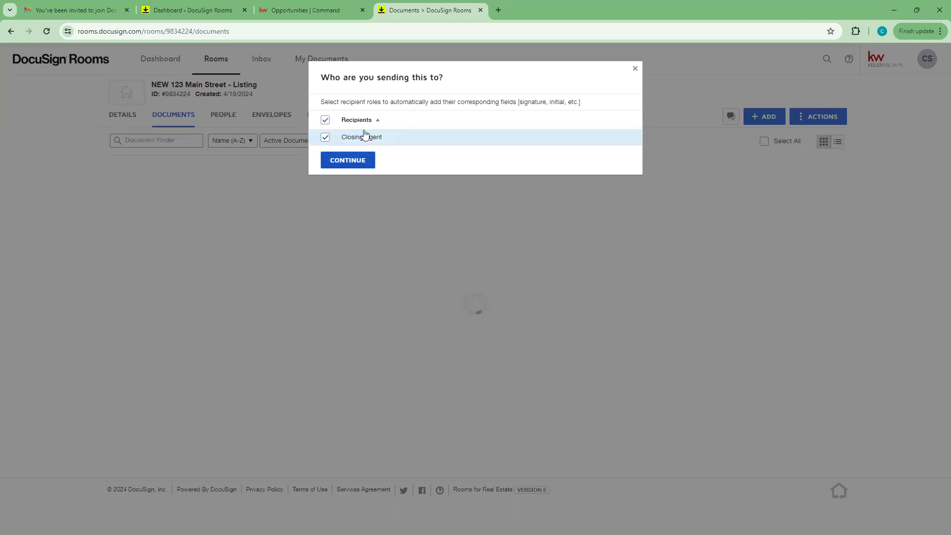
click(353, 161)
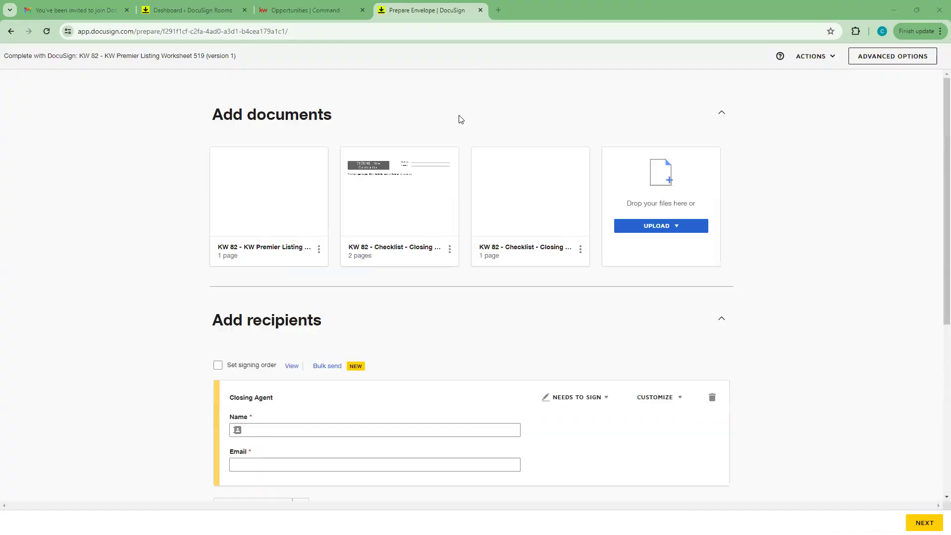
Step: Move the one-page closing checklist ahead of the two-page checklist in the envelope
scroll(460, 119, down, 2)
scroll(441, 124, up, 2)
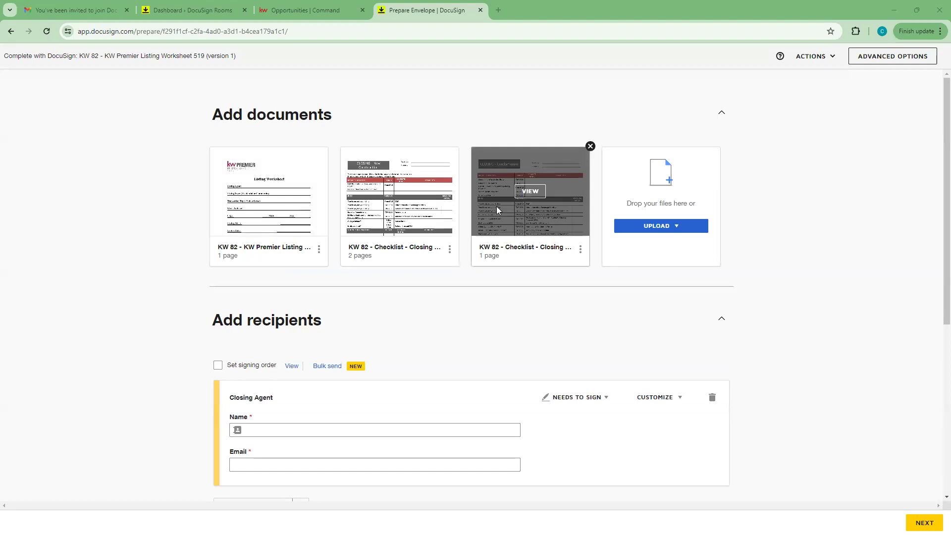
mouse_move(523, 205)
mouse_down()
mouse_move(496, 195)
mouse_move(517, 203)
mouse_up()
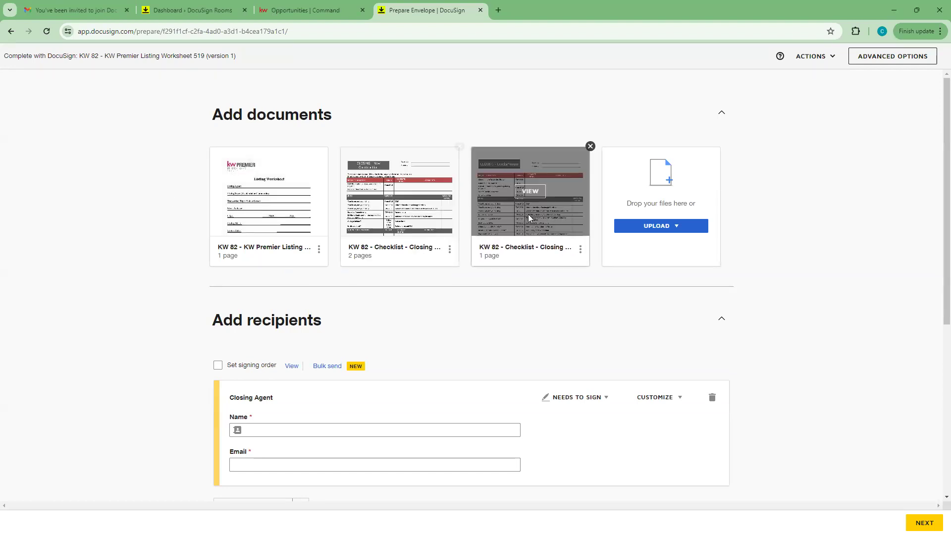
drag(543, 220, 421, 221)
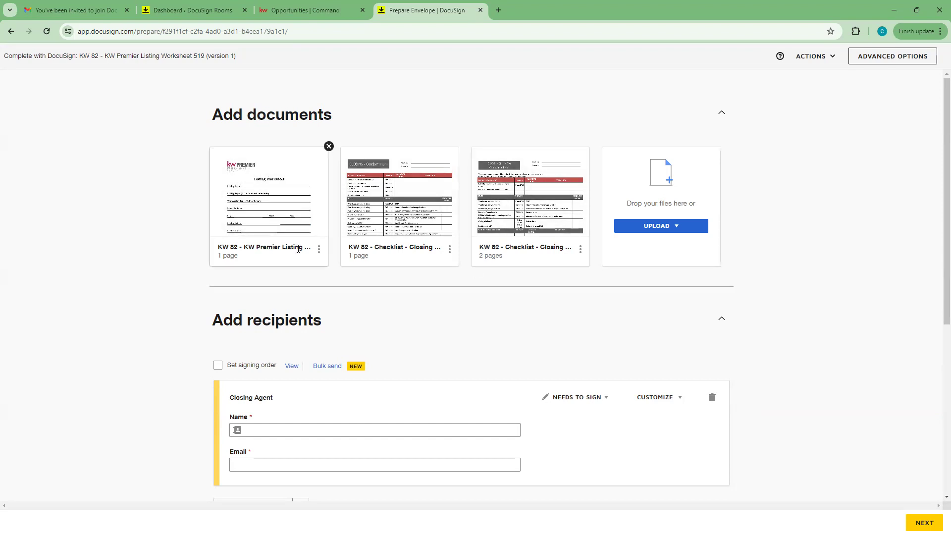
scroll(98, 225, down, 2)
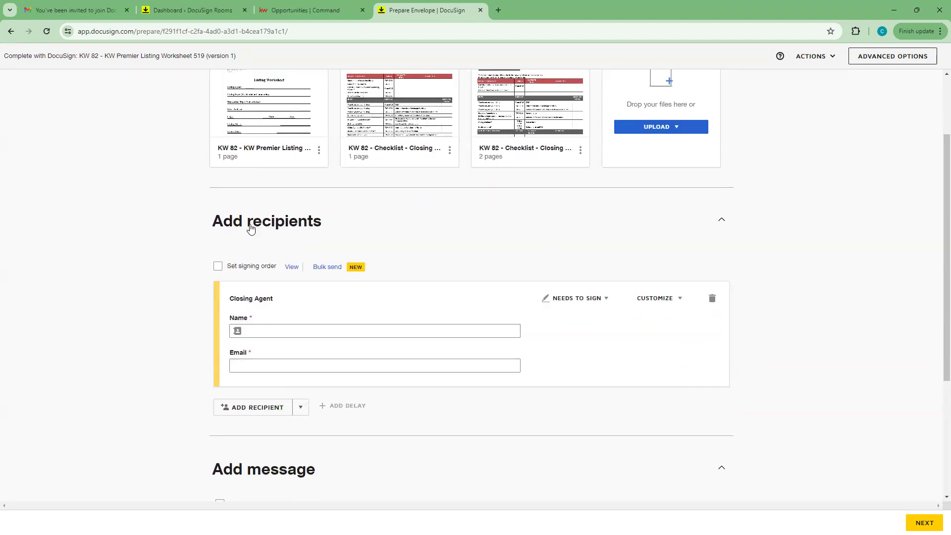
scroll(250, 228, down, 4)
scroll(387, 270, up, 3)
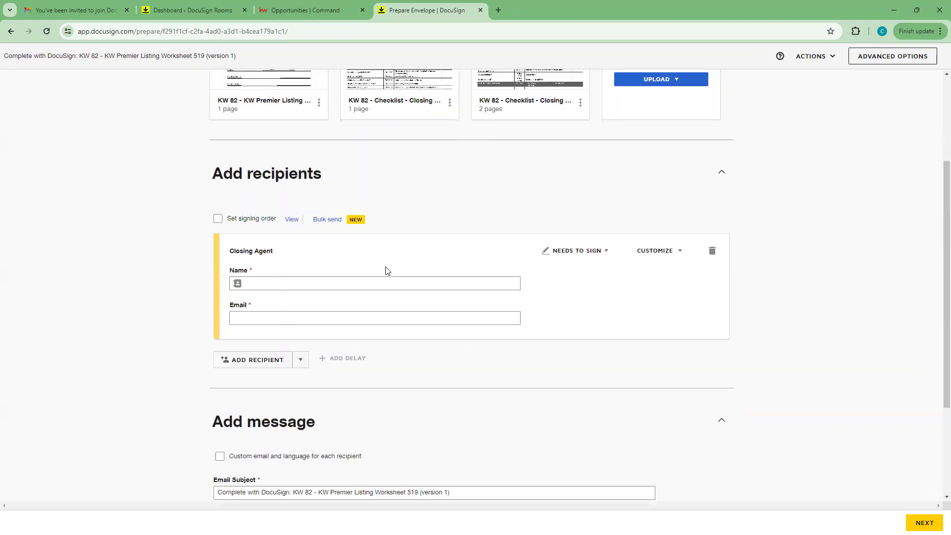
click(275, 286)
click(283, 310)
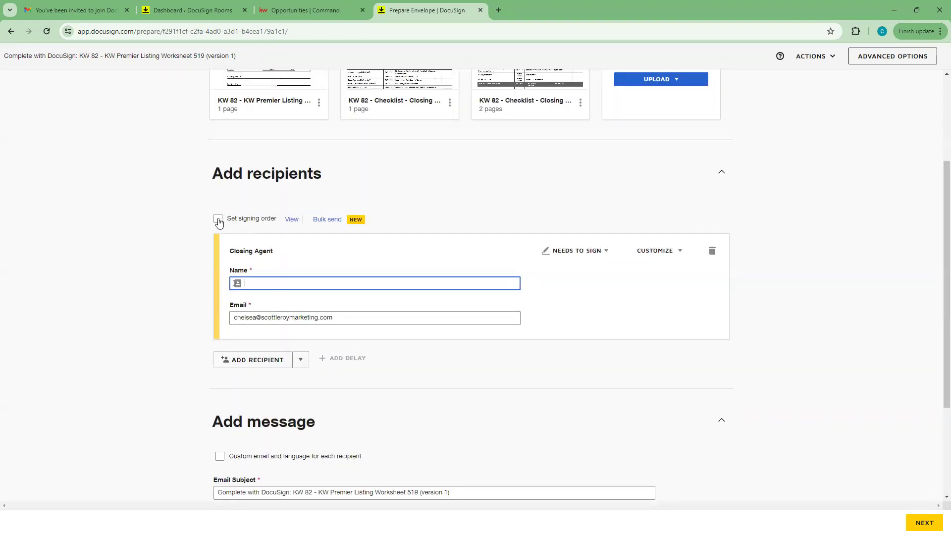
click(279, 283)
click(274, 307)
click(562, 298)
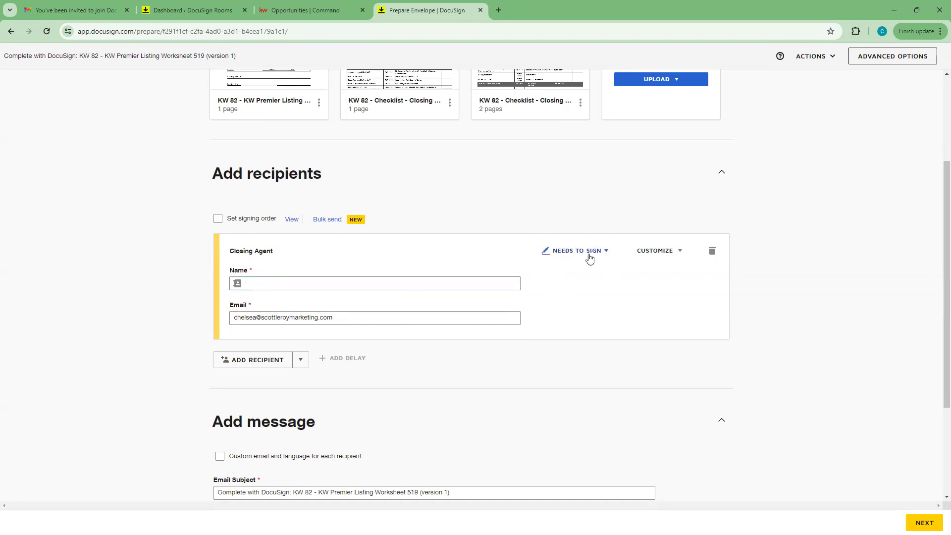
click(605, 253)
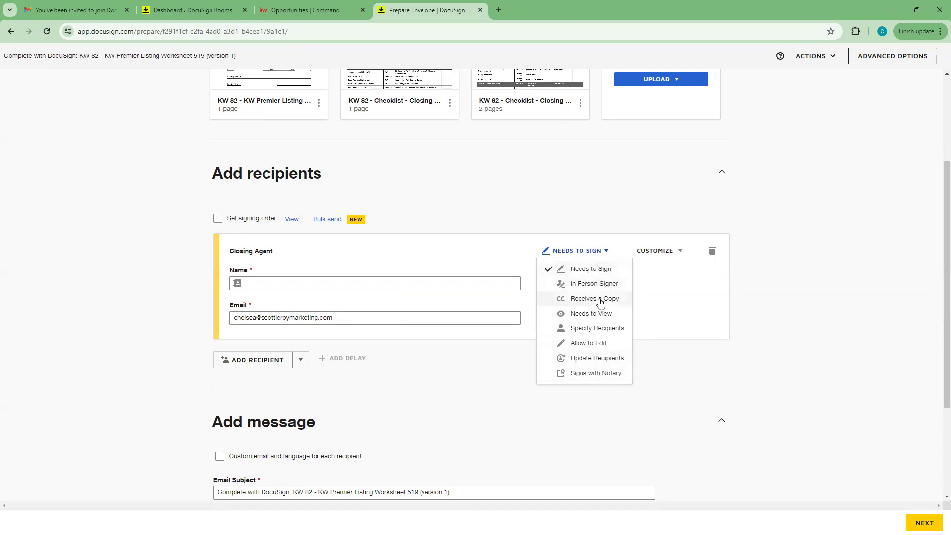
click(592, 270)
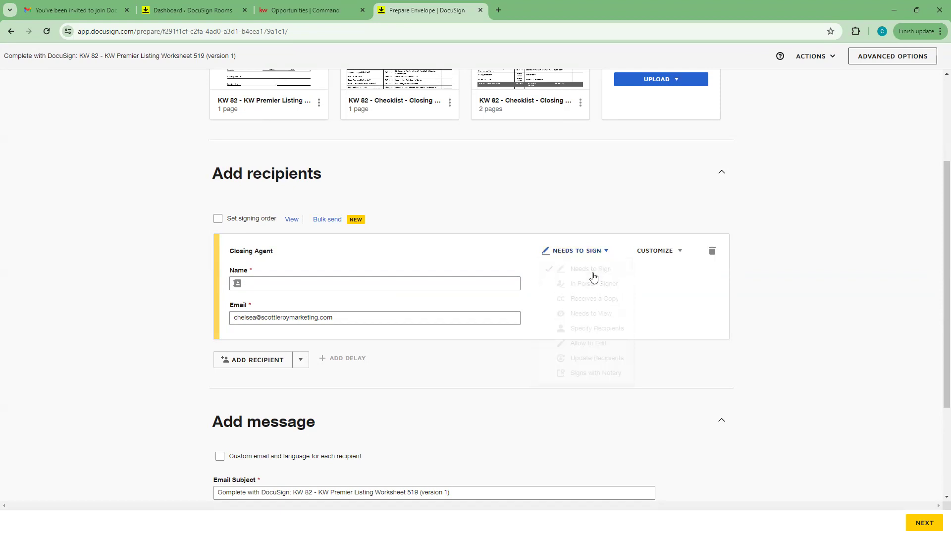
click(676, 250)
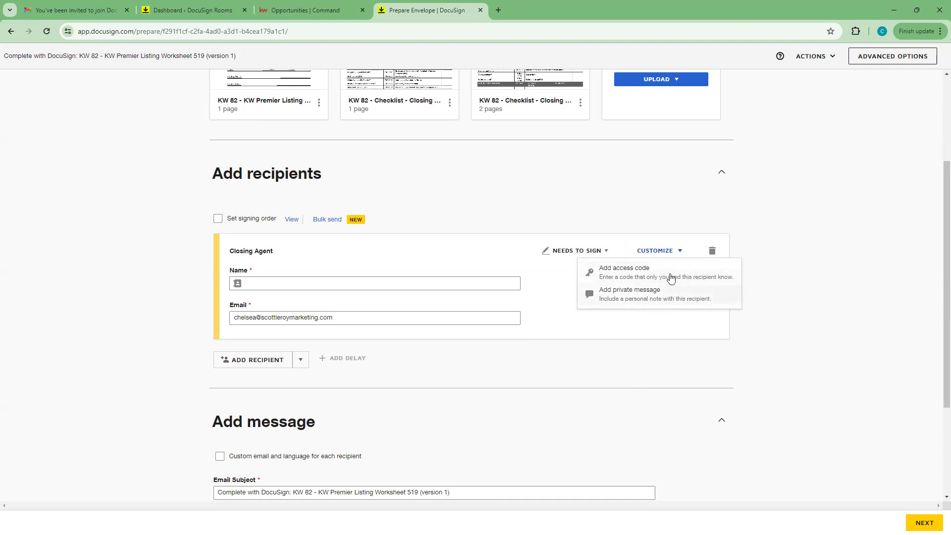
click(783, 228)
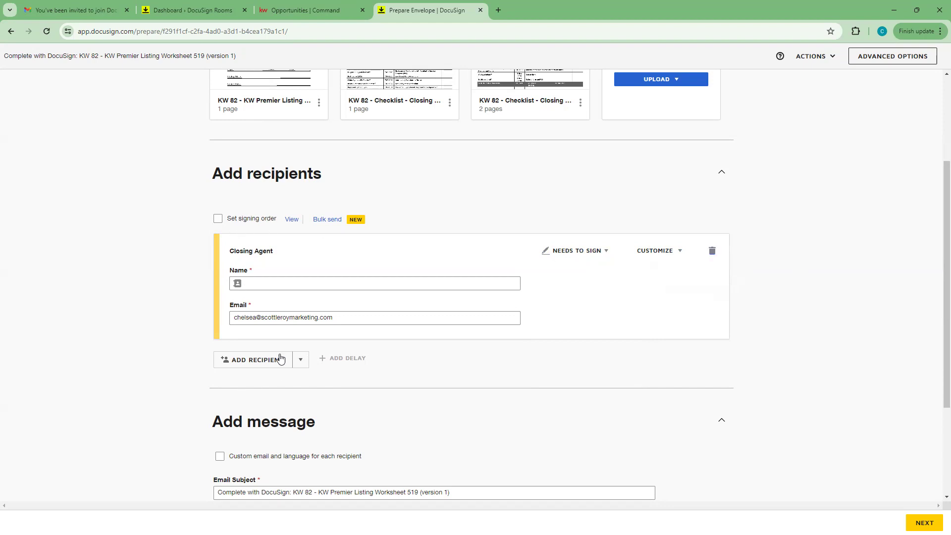
Step: Enter the closing agent's name for the Closing Agent recipient
click(272, 283)
text(Chelsea SLm)
click(184, 316)
Step: Add the test seller as a second Needs to Sign recipient with their e-mail address
click(269, 361)
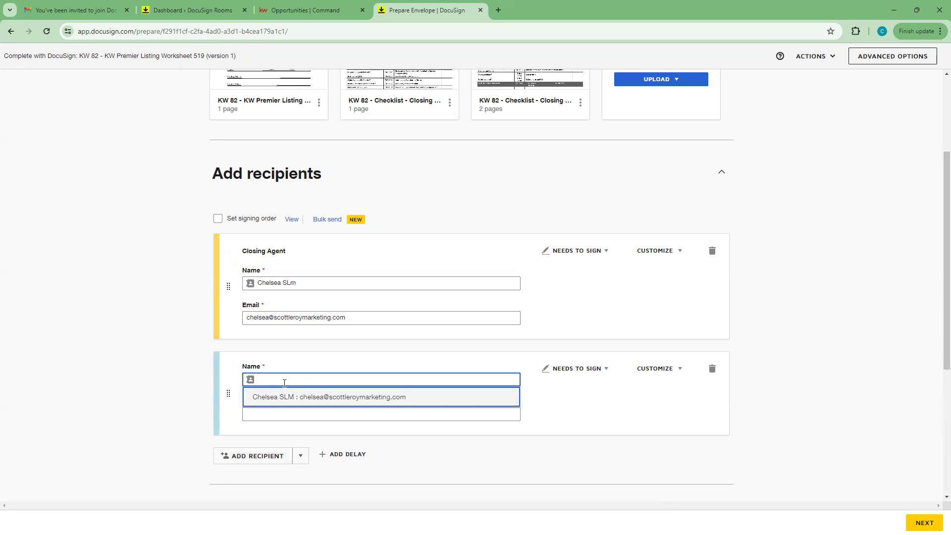
text(Seller Test)
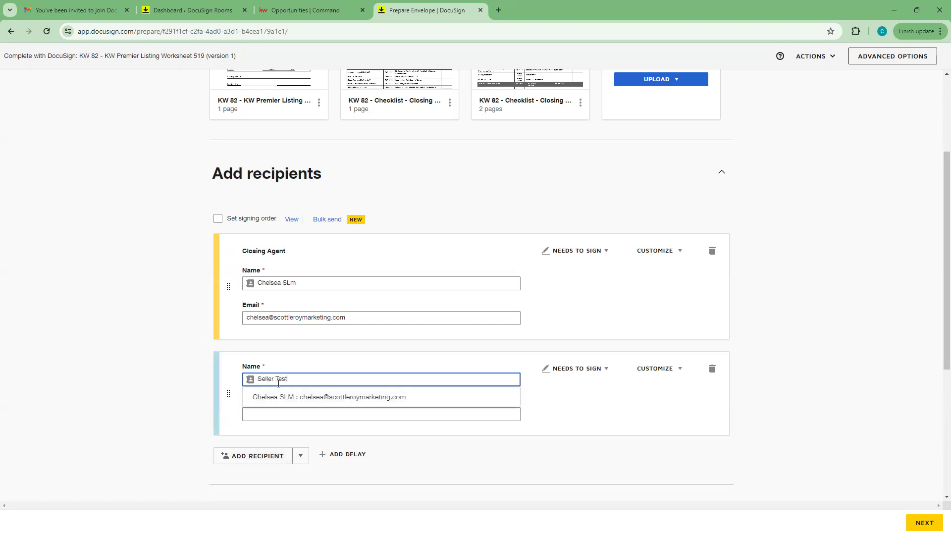
click(314, 412)
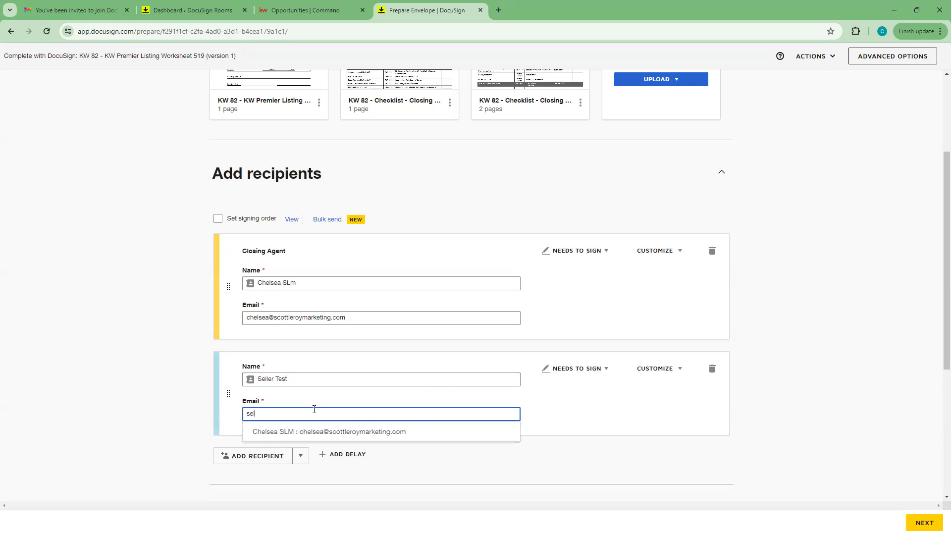
click(844, 351)
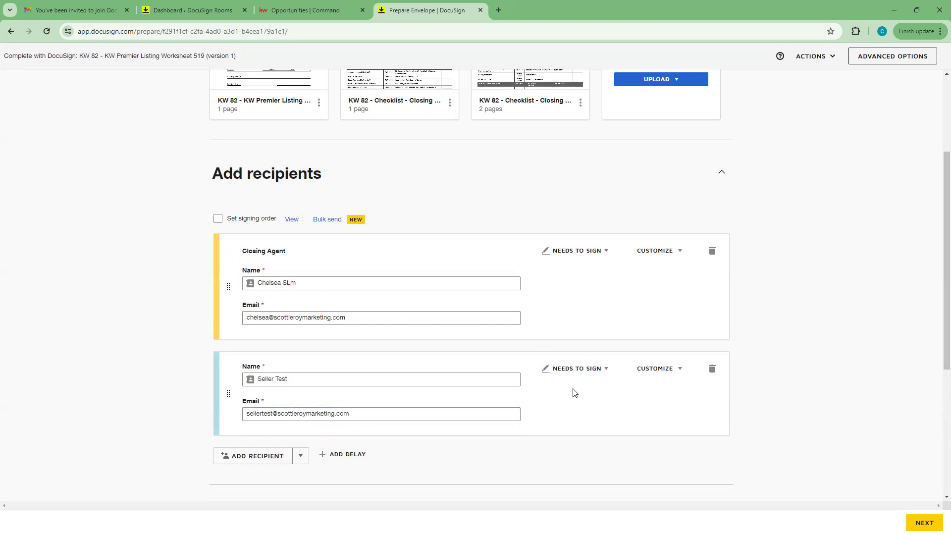
click(596, 369)
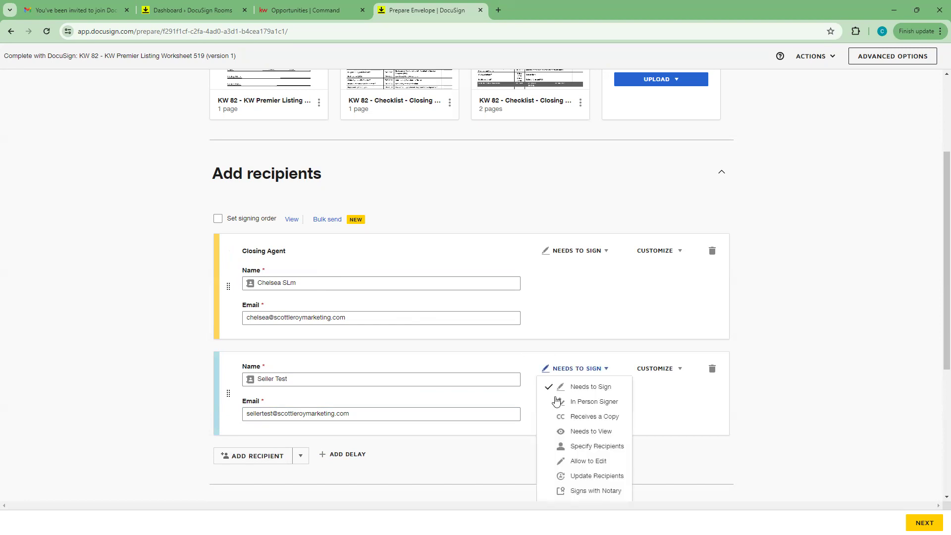
click(607, 391)
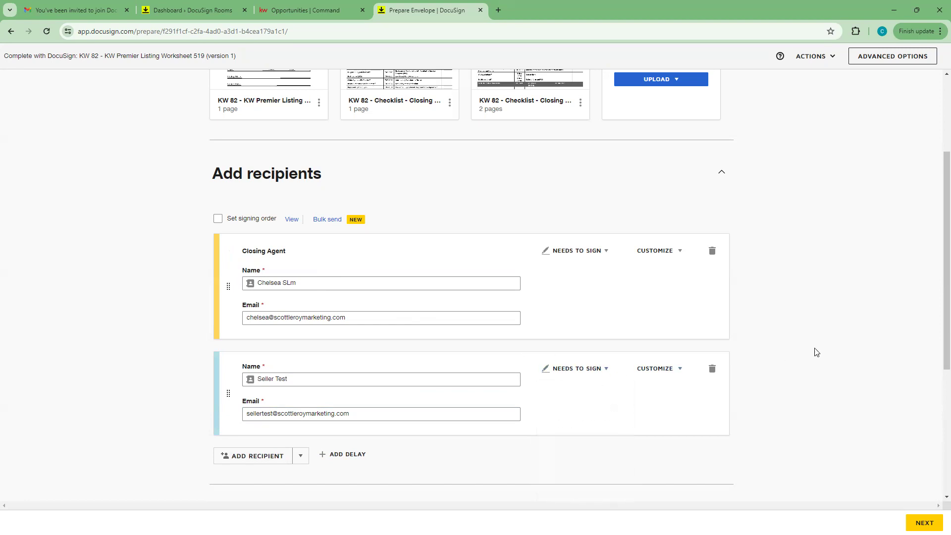
scroll(813, 352, down, 2)
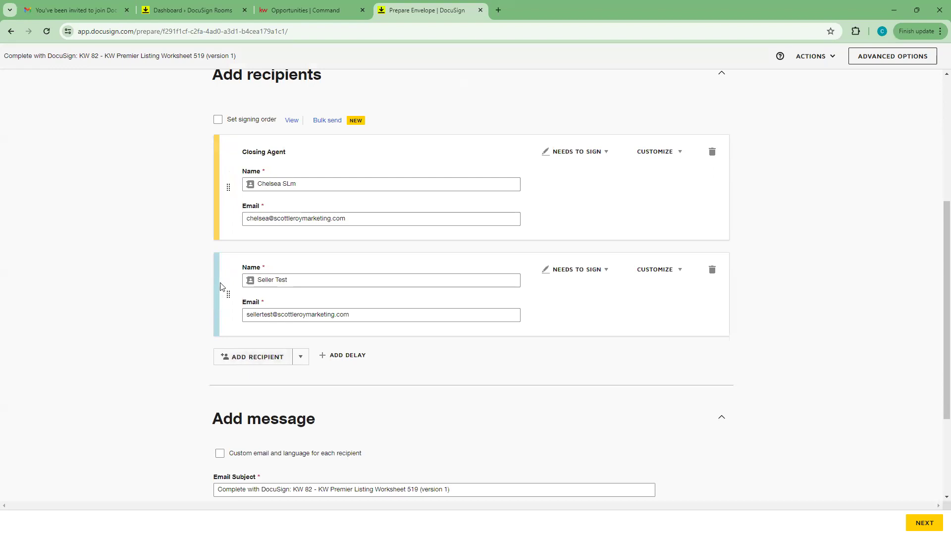
click(218, 120)
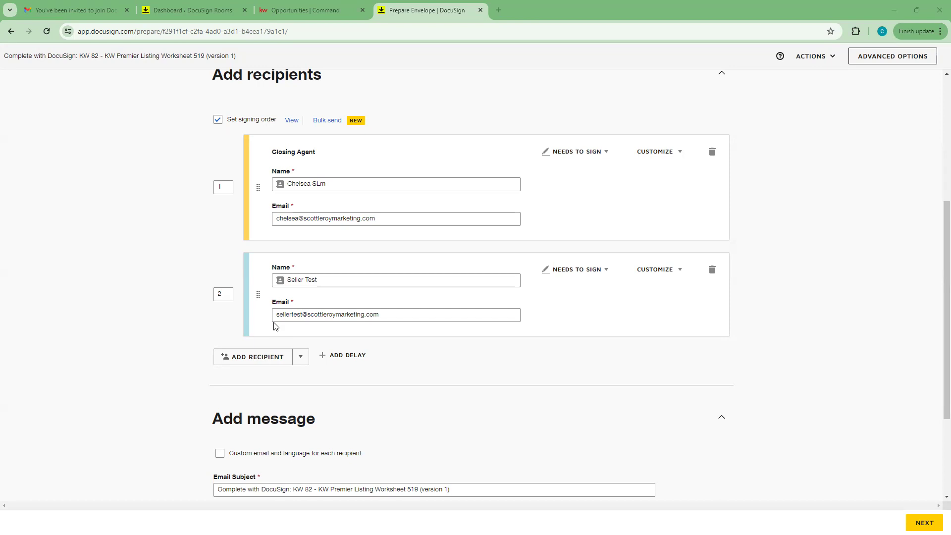
click(217, 120)
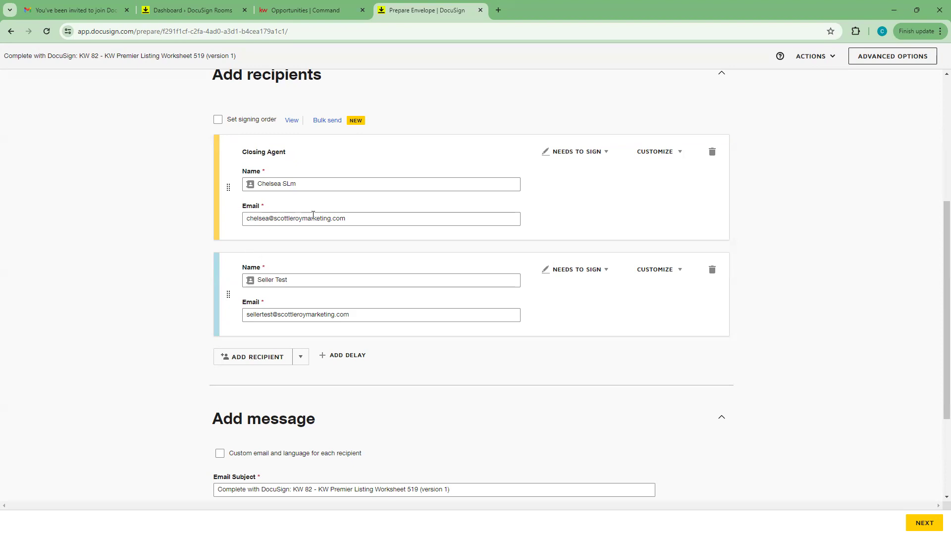
Step: Write the email message 'Sign at your earliest convenience please! Thank you!' and proceed to Add Fields
scroll(240, 245, down, 1)
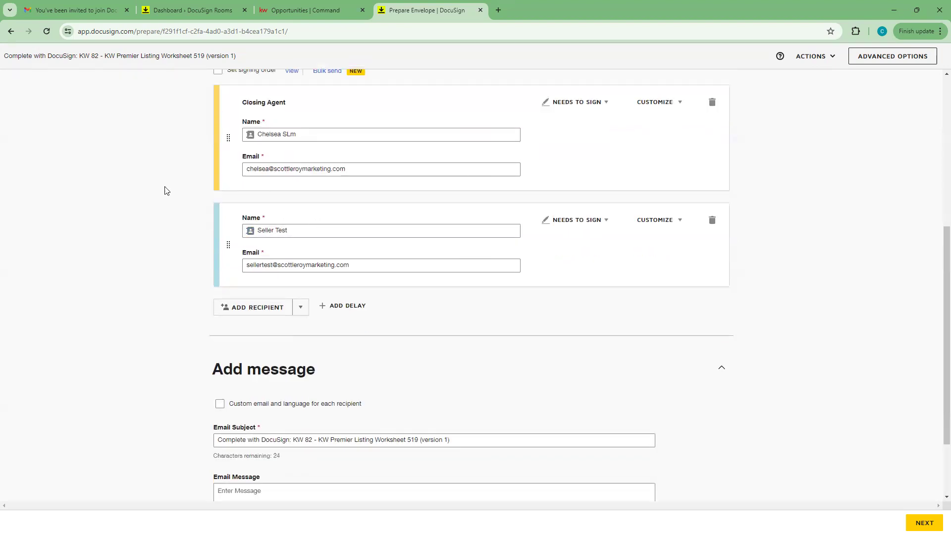
scroll(218, 298, down, 2)
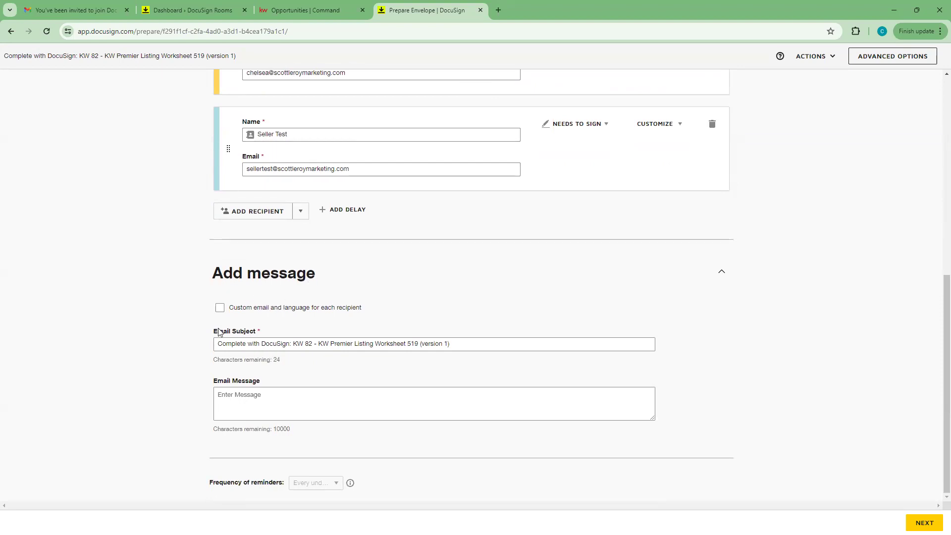
click(264, 395)
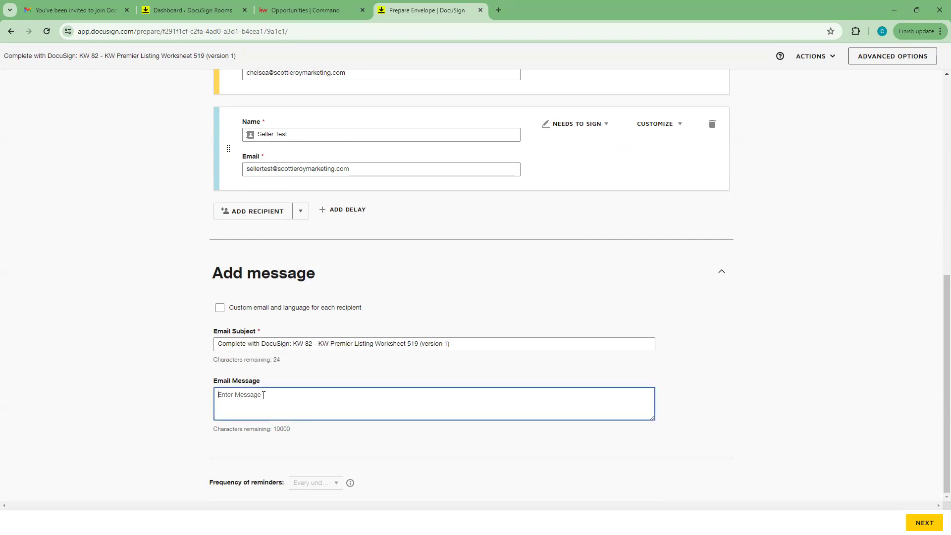
text(S)
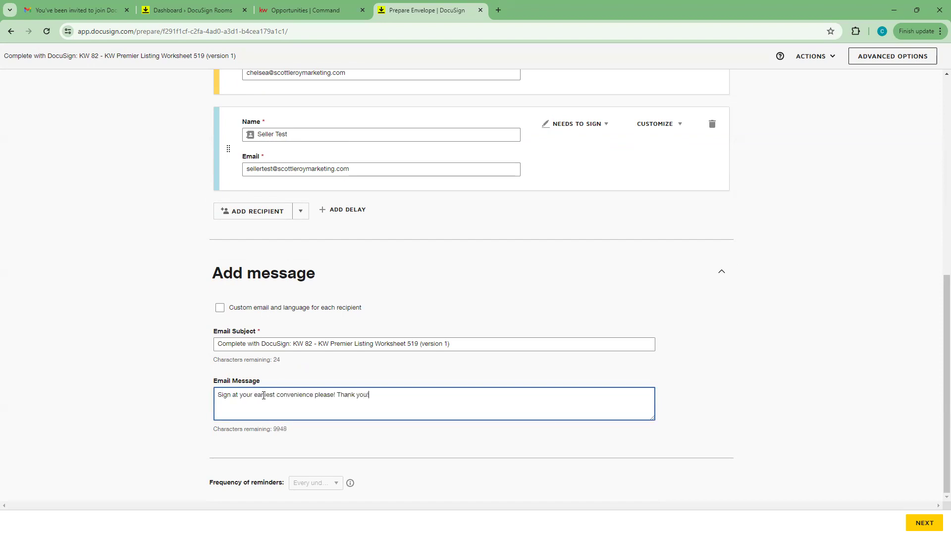
click(709, 374)
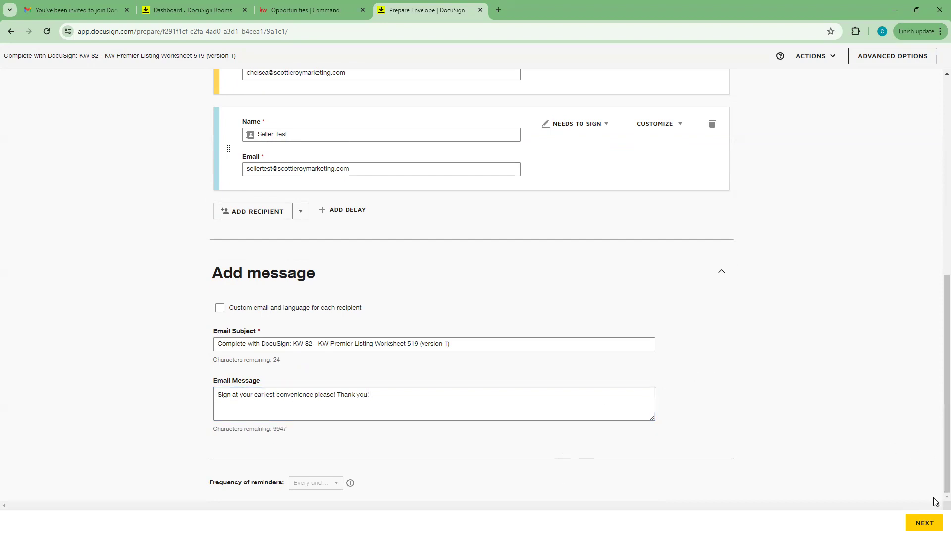
click(924, 523)
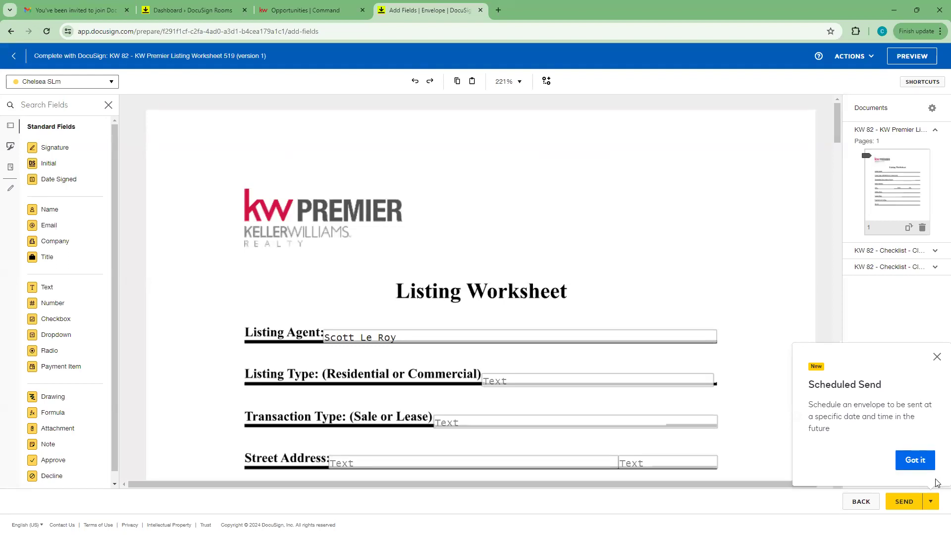
Step: Close the Scheduled Send notice and scroll through the KW Premier Listing Worksheet
click(937, 357)
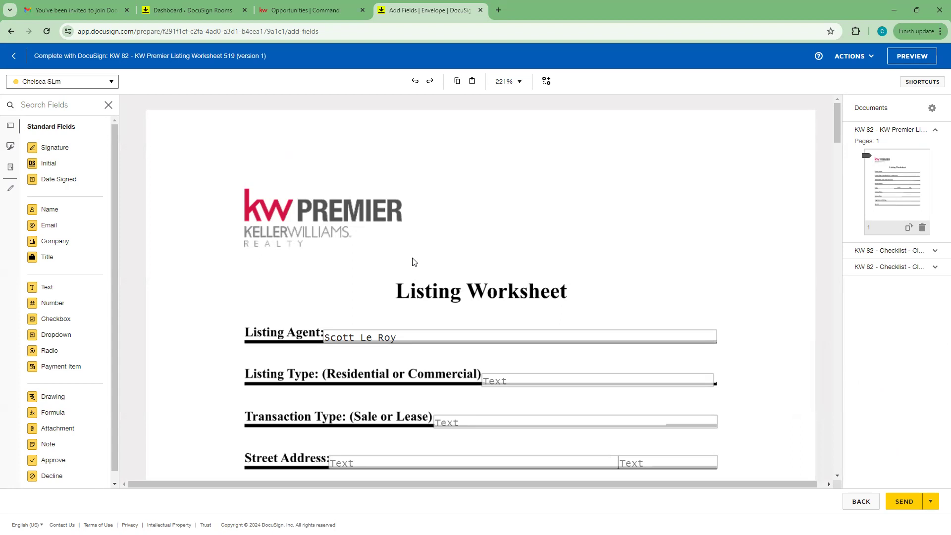
scroll(482, 219, down, 4)
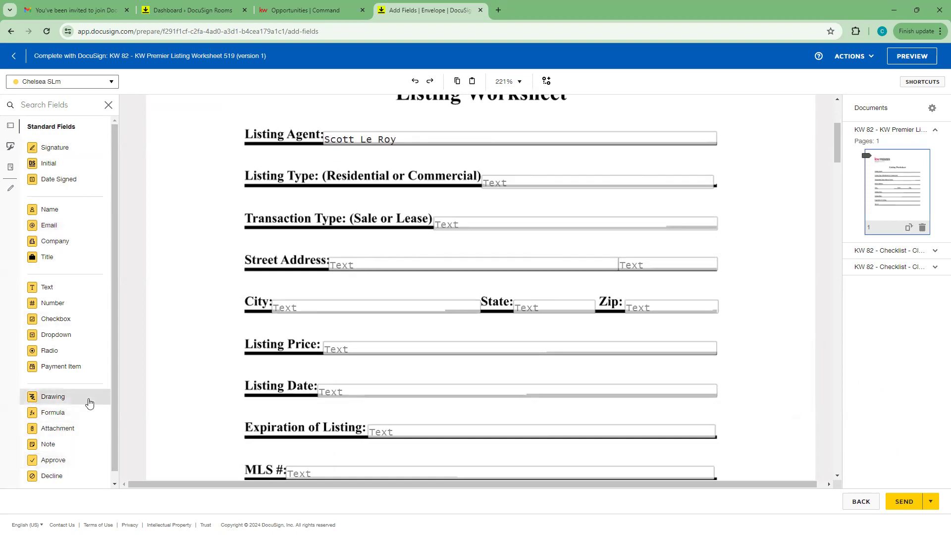
scroll(397, 313, up, 4)
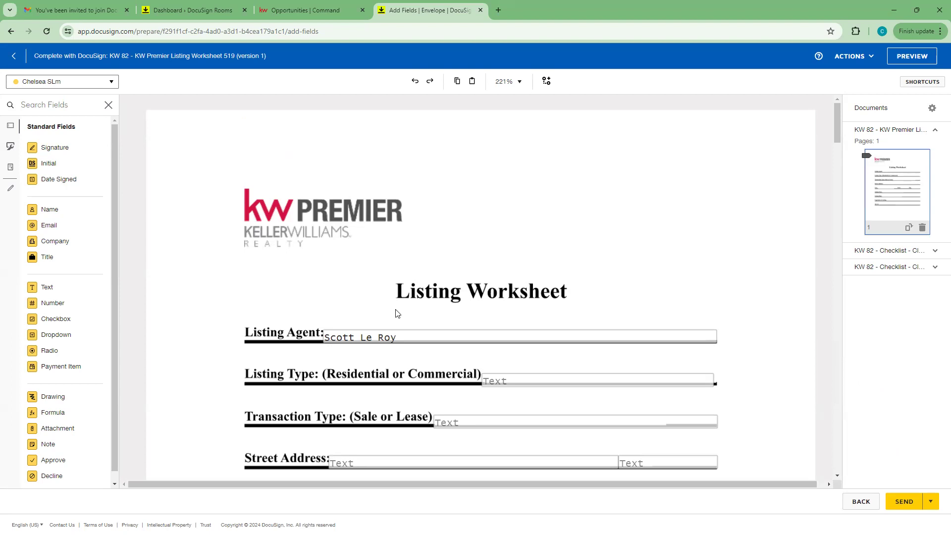
scroll(396, 313, down, 8)
scroll(404, 314, up, 5)
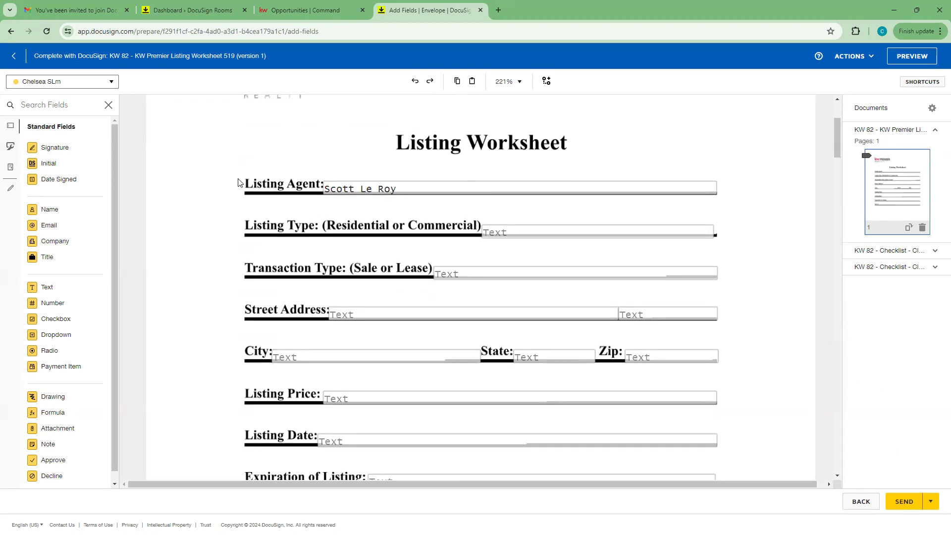
Step: Nudge the Listing Type field slightly and enter Residential
click(503, 234)
click(493, 260)
drag(511, 238, 516, 234)
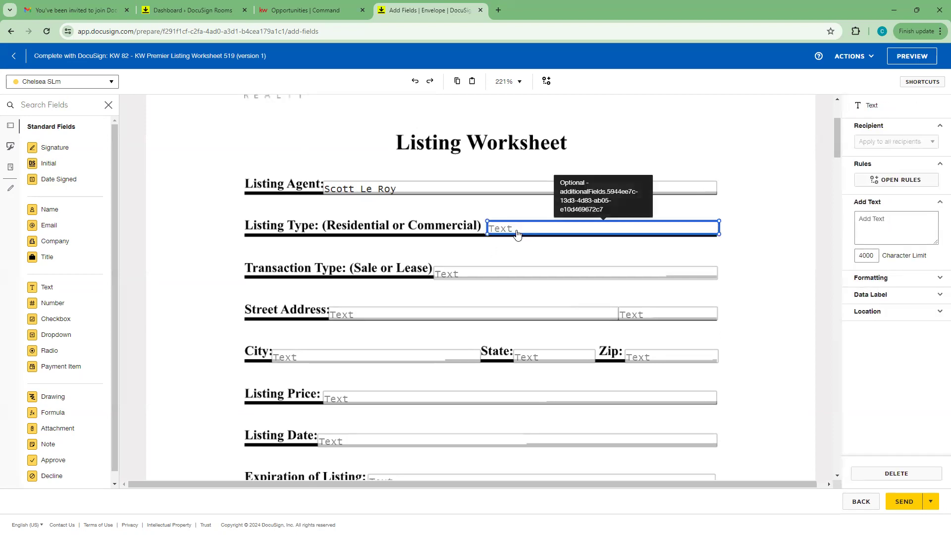
click(517, 229)
text(Residential)
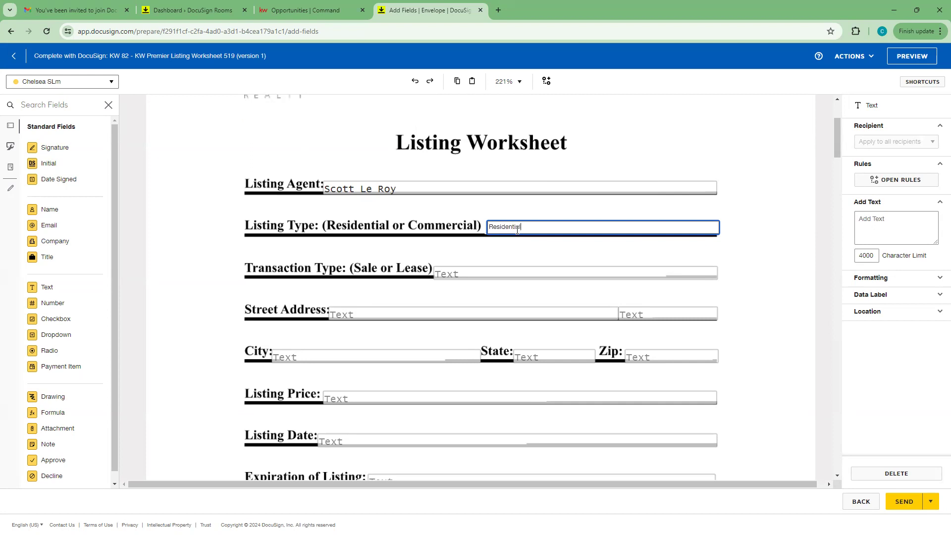
Step: Fill in Transaction Type Sale and the address 123 Main Street, Orlando, FL
click(506, 277)
text(Sale)
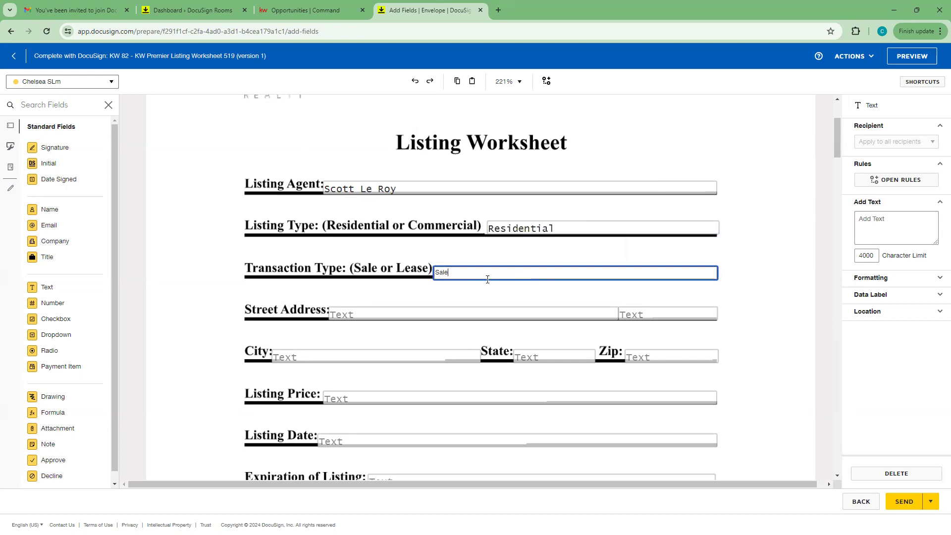
click(372, 319)
text(123)
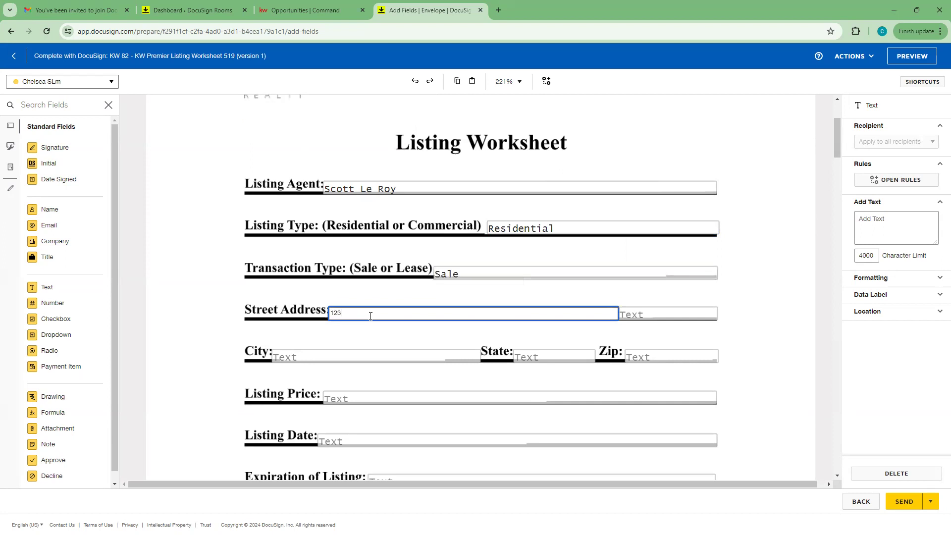
text( Main Street)
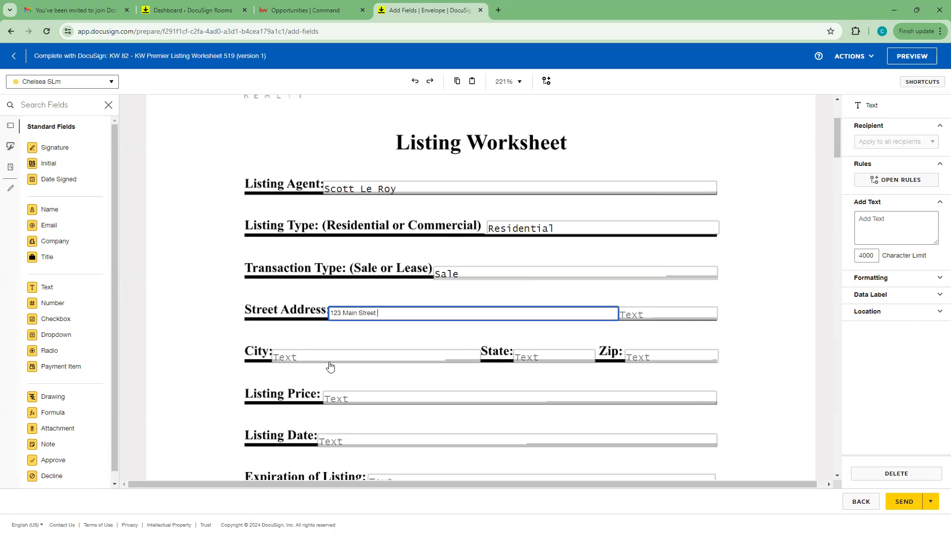
click(327, 365)
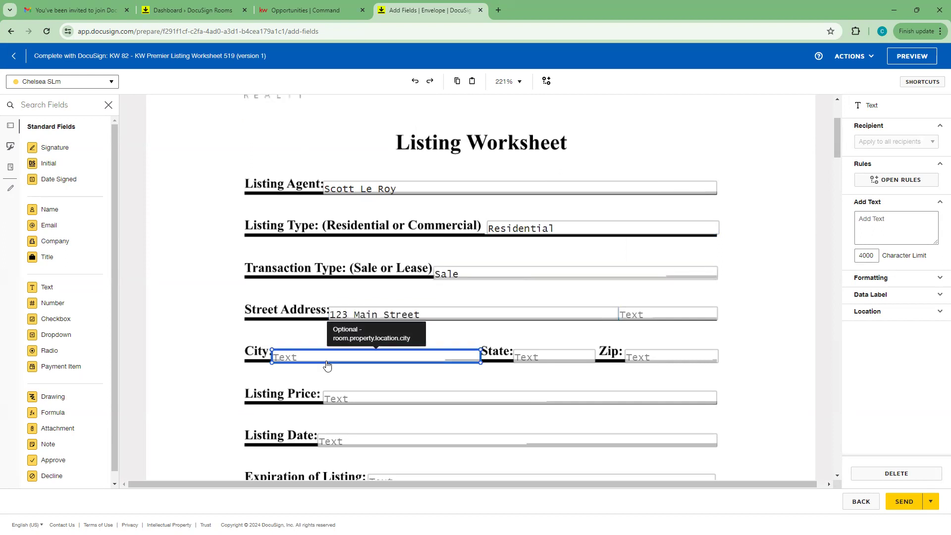
text(Orlando)
click(542, 357)
text(FL)
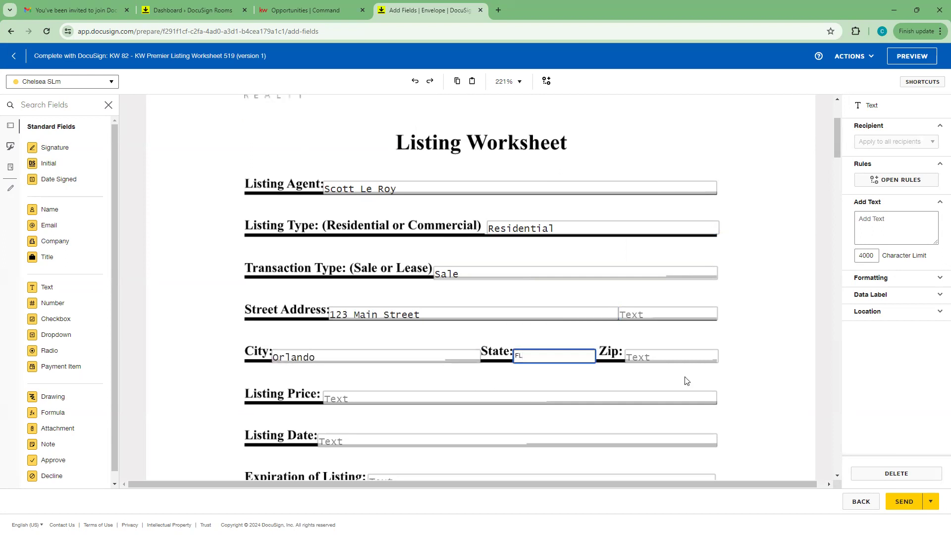
Step: Enter the Listing Price, correcting it from 40000 to 400000
click(676, 357)
click(348, 399)
text(40)
click(361, 382)
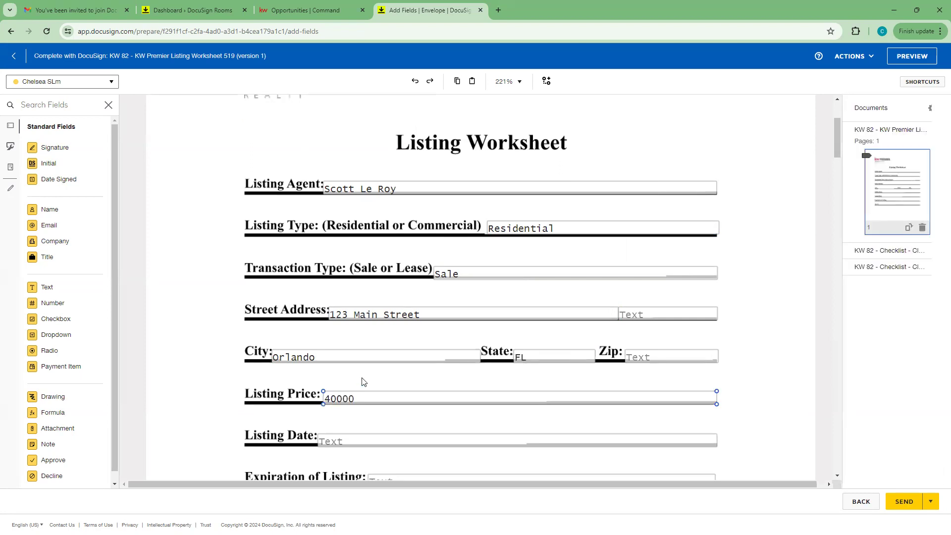
scroll(361, 382, down, 3)
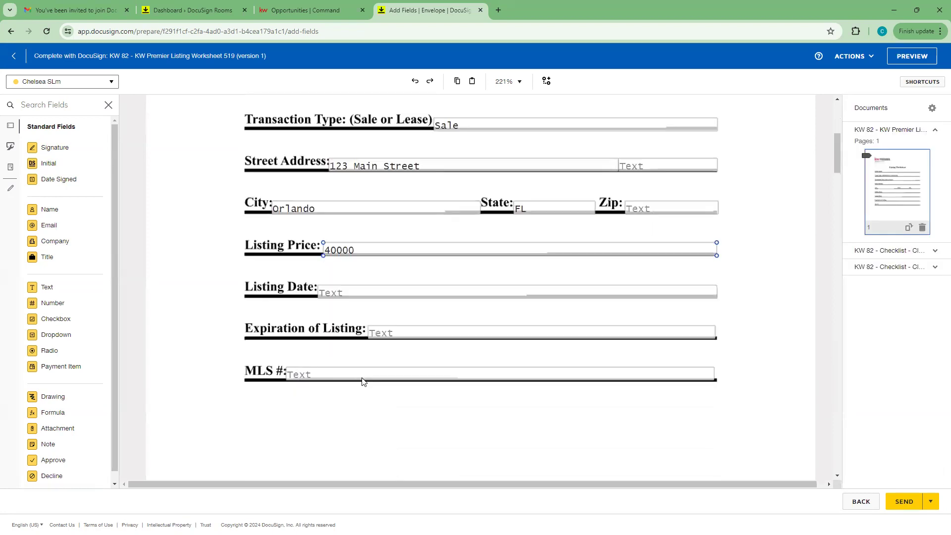
click(356, 252)
click(356, 252)
text(0)
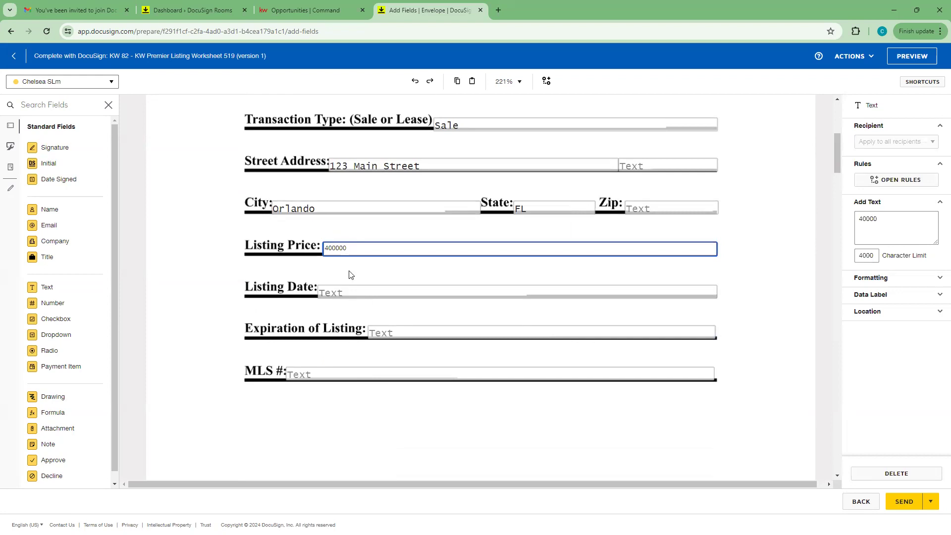
click(304, 274)
scroll(360, 278, down, 1)
Step: Delete the Initial field on the Condominium Contract (TXR-1605) row of the Condominium checklist
scroll(312, 274, down, 7)
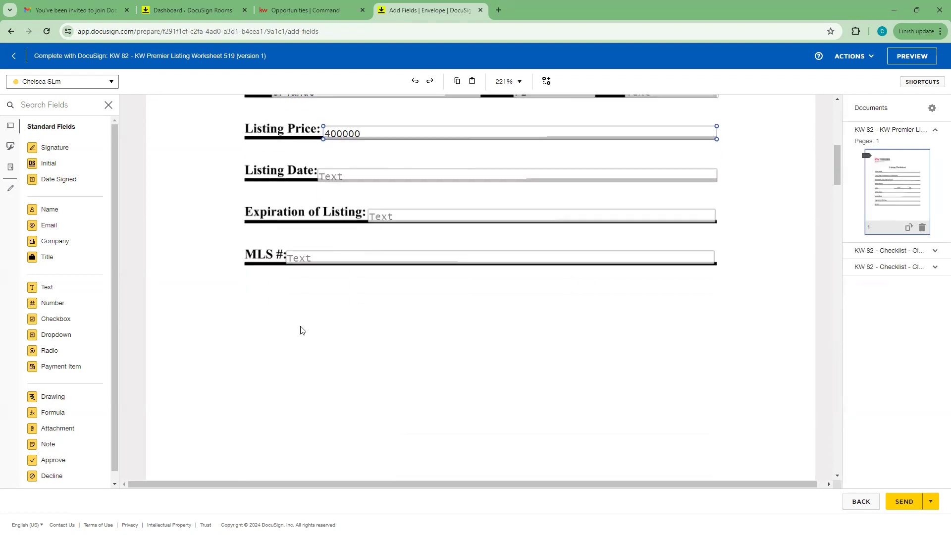
scroll(342, 342, down, 4)
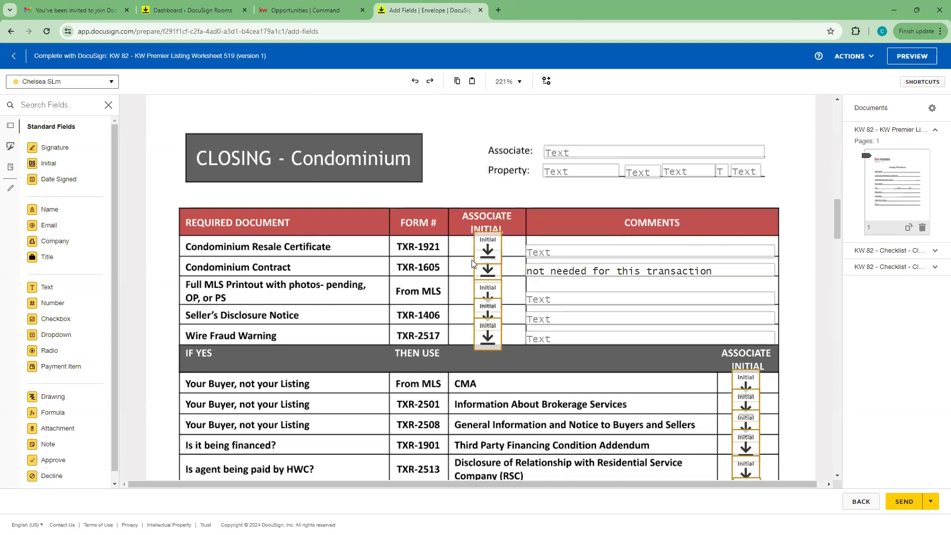
scroll(488, 226, down, 1)
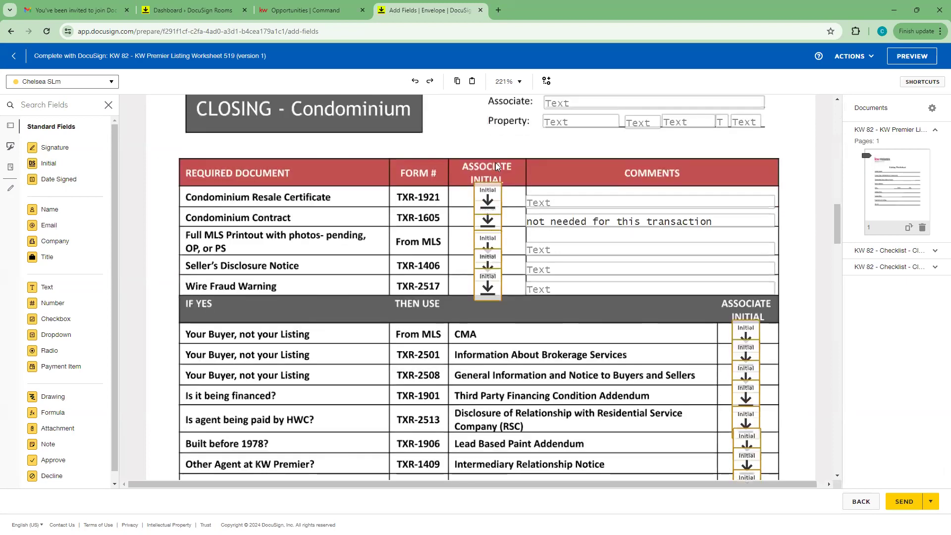
scroll(741, 376, down, 6)
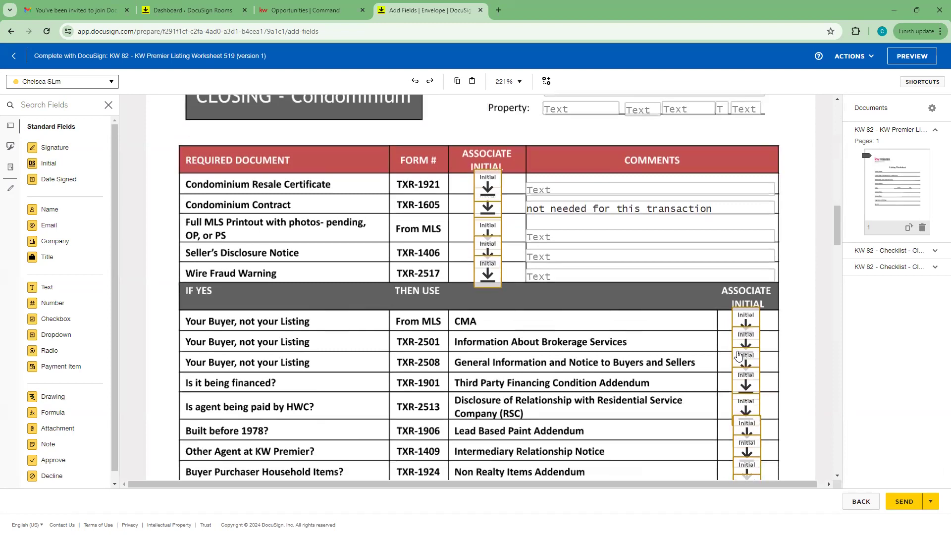
scroll(741, 376, up, 6)
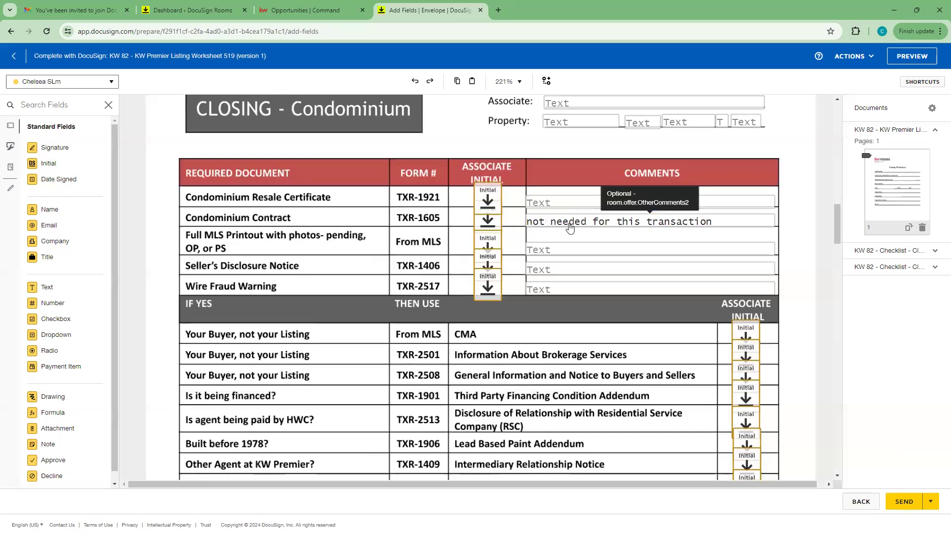
click(495, 225)
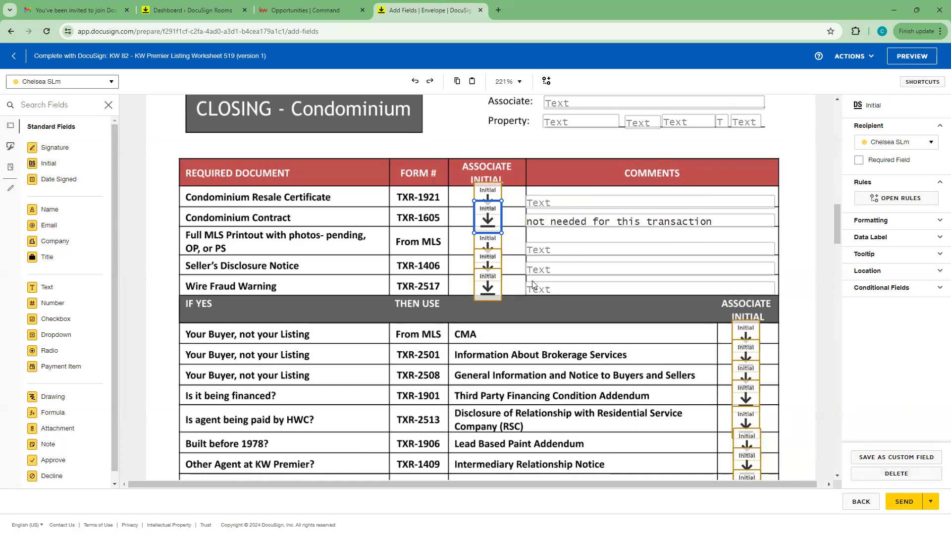
key(Delete)
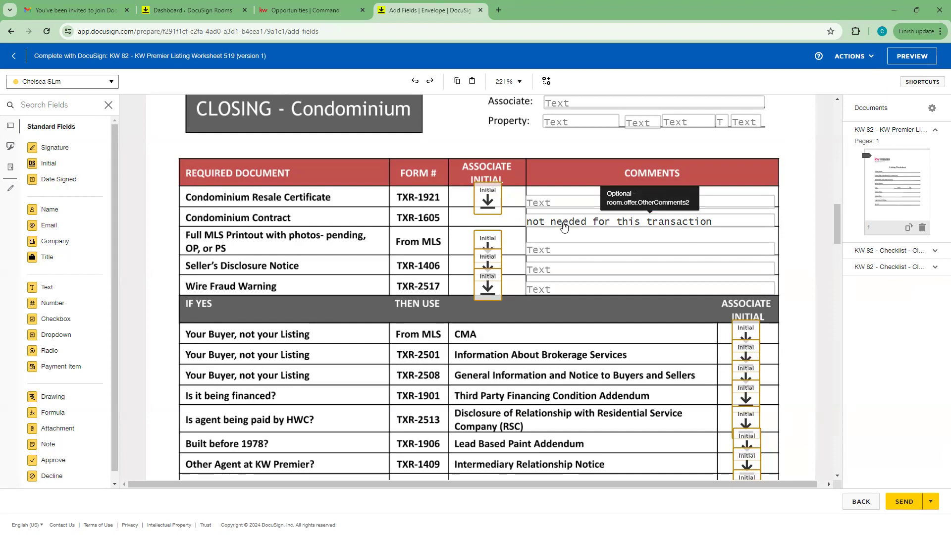
scroll(456, 220, down, 1)
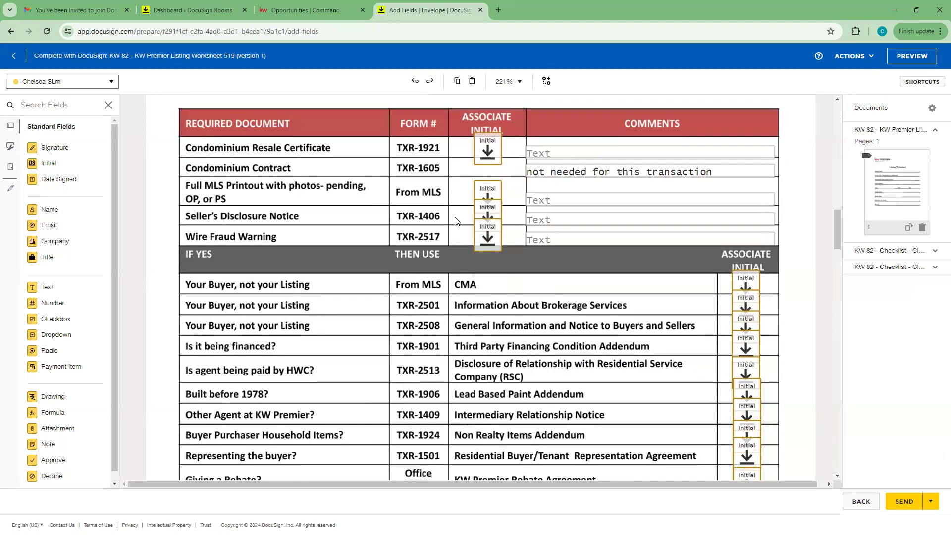
scroll(468, 248, down, 2)
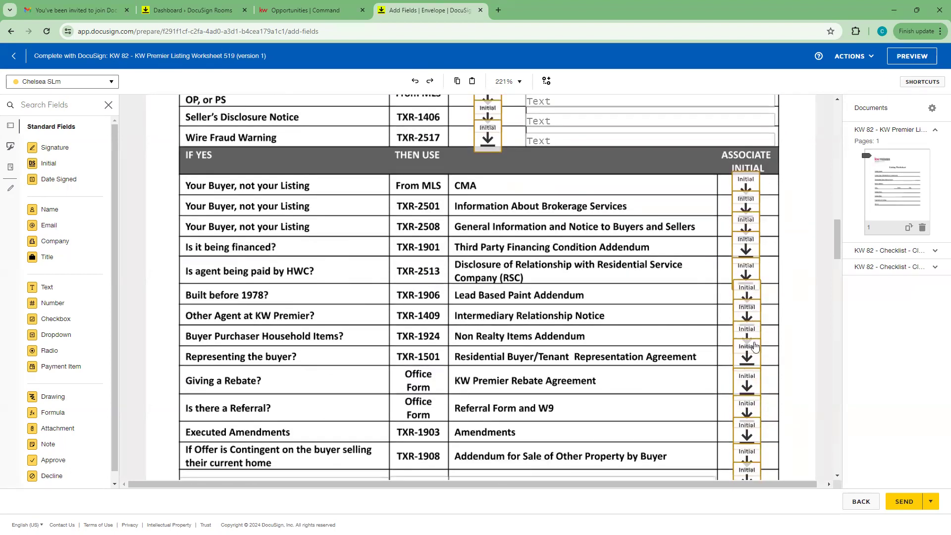
scroll(755, 366, down, 1)
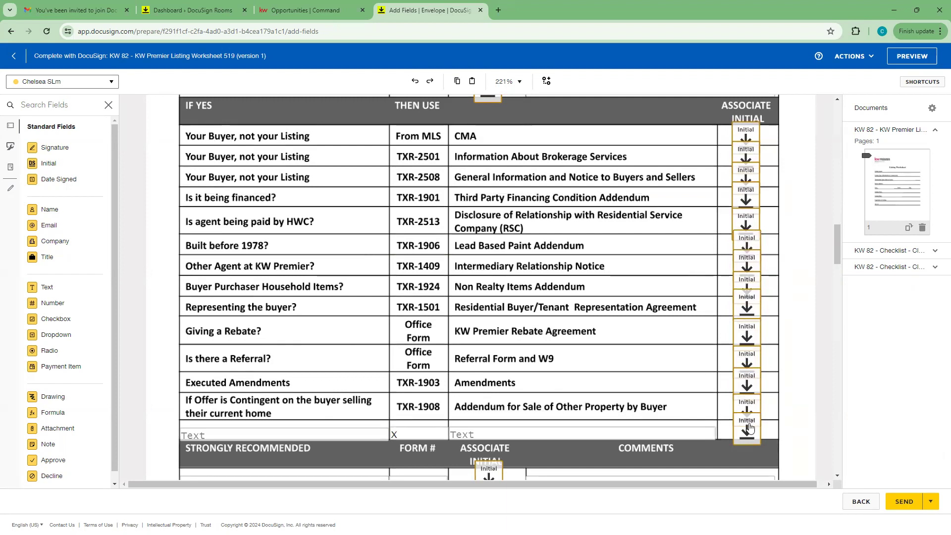
scroll(750, 427, up, 1)
scroll(750, 426, up, 5)
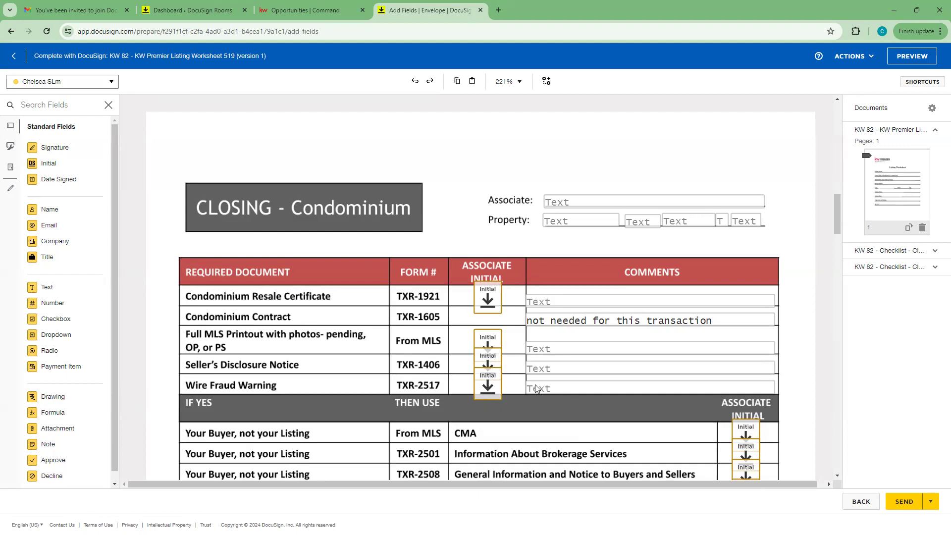
scroll(677, 400, down, 12)
scroll(678, 404, down, 10)
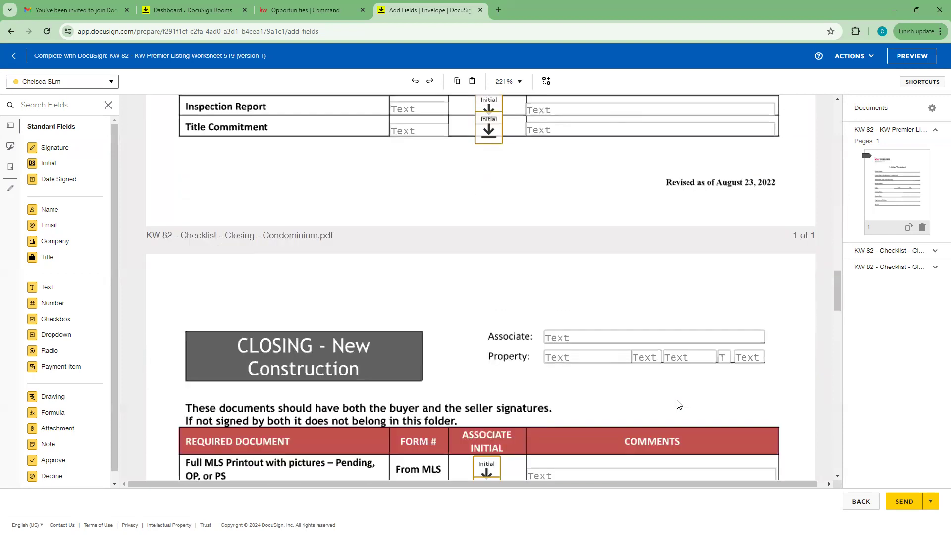
scroll(644, 389, down, 15)
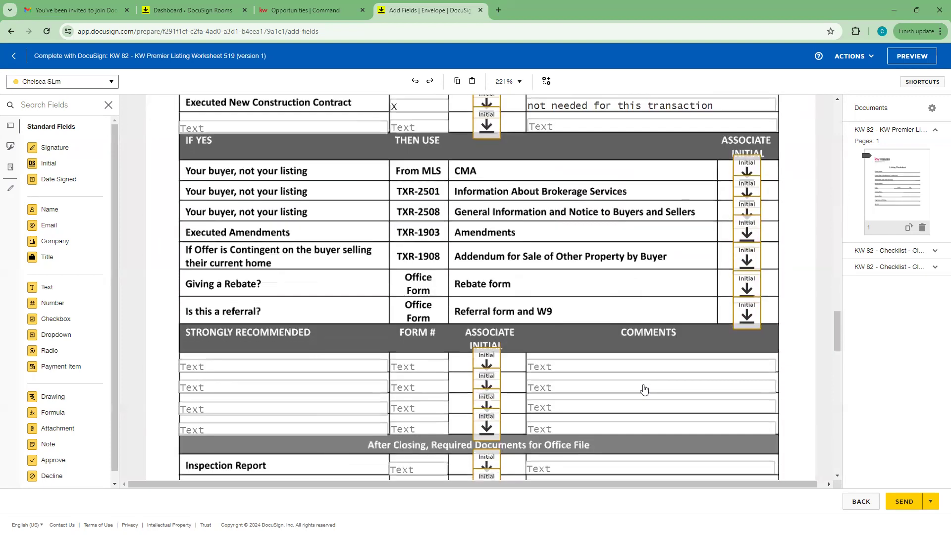
scroll(645, 389, down, 11)
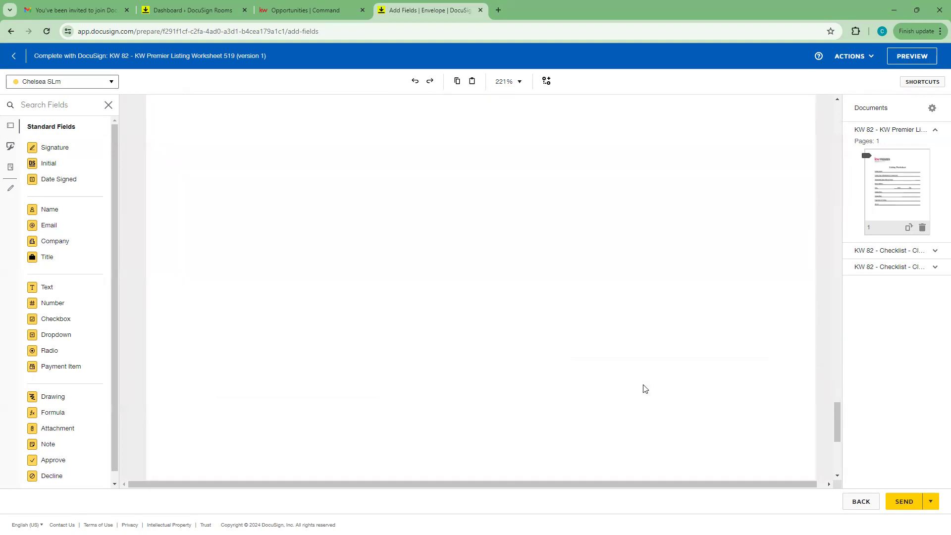
scroll(644, 388, up, 10)
scroll(644, 389, up, 8)
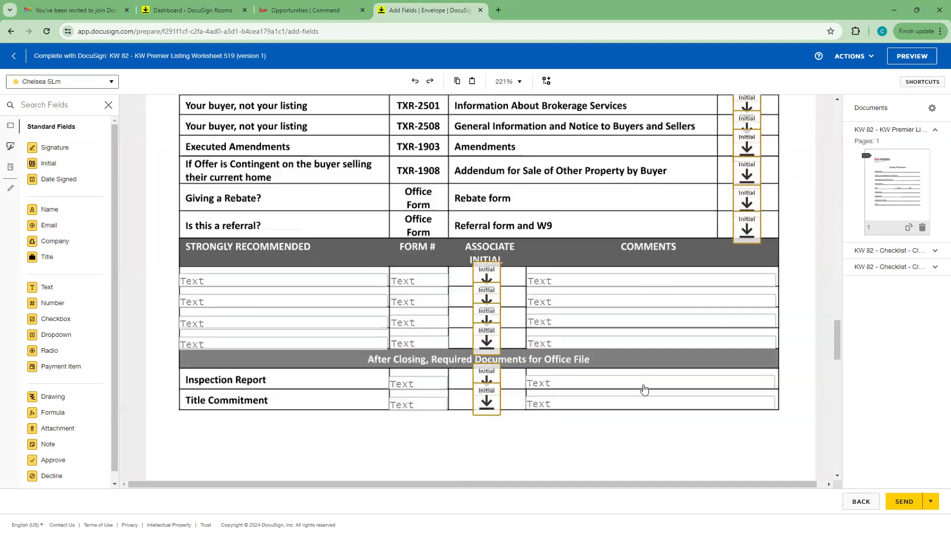
scroll(645, 389, down, 5)
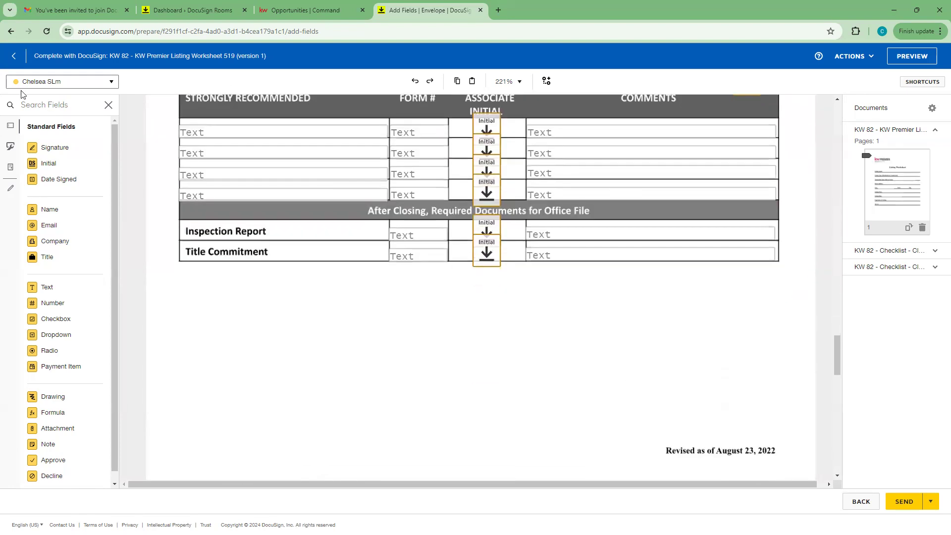
scroll(573, 343, up, 1)
scroll(573, 344, up, 3)
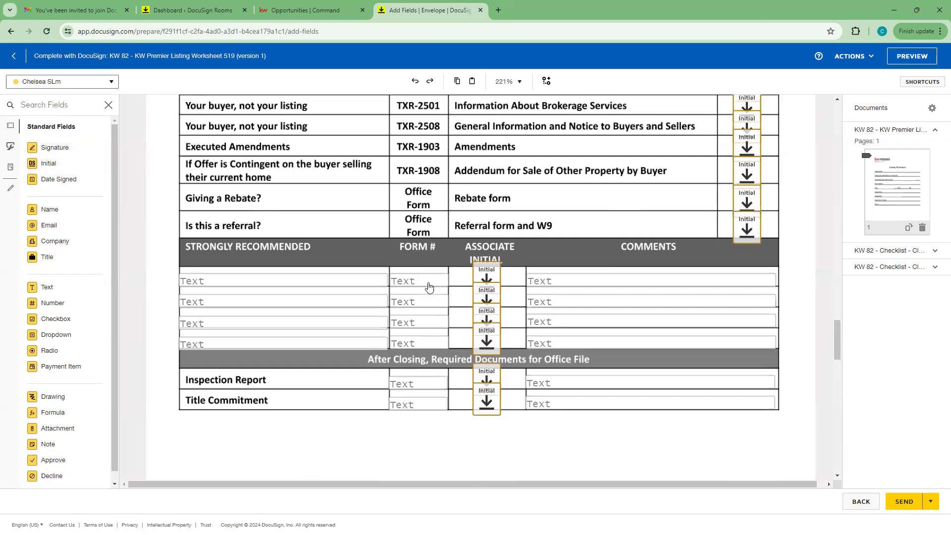
scroll(475, 447, down, 3)
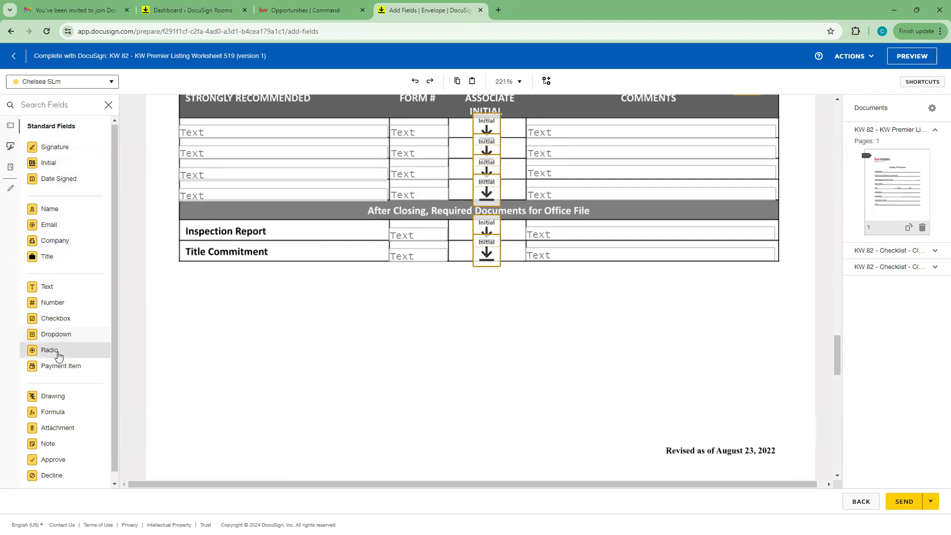
scroll(59, 406, down, 1)
scroll(64, 466, up, 1)
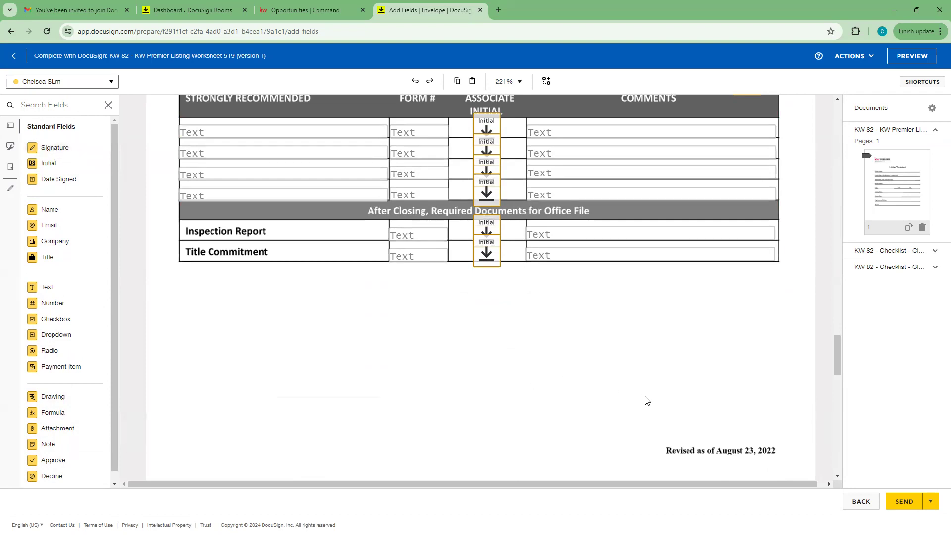
scroll(645, 399, down, 5)
scroll(646, 399, up, 5)
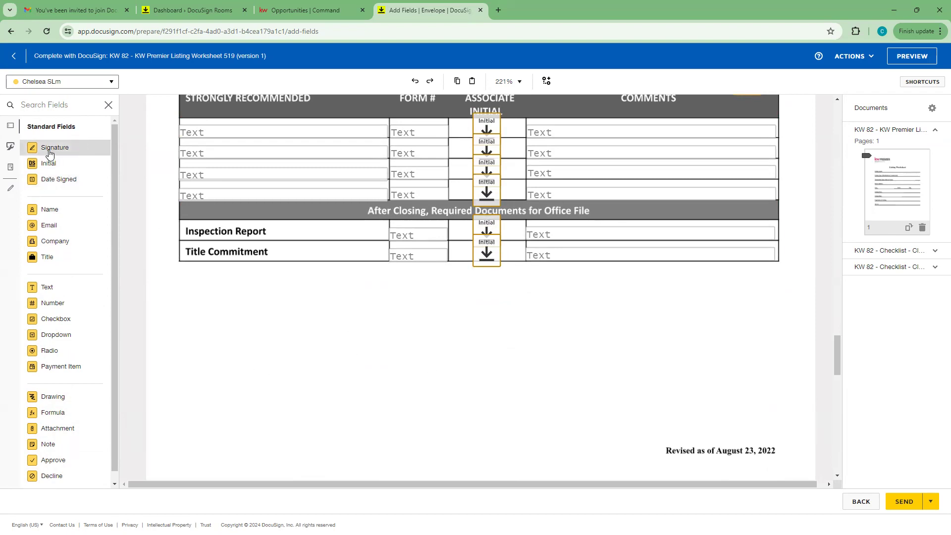
Step: Place Signature and Date Signed fields below the New Construction checklist table, removing the extra Initial field
mouse_move(49, 154)
mouse_down()
mouse_move(54, 179)
mouse_move(226, 307)
mouse_move(287, 327)
mouse_move(383, 328)
mouse_move(226, 293)
mouse_move(245, 295)
mouse_up()
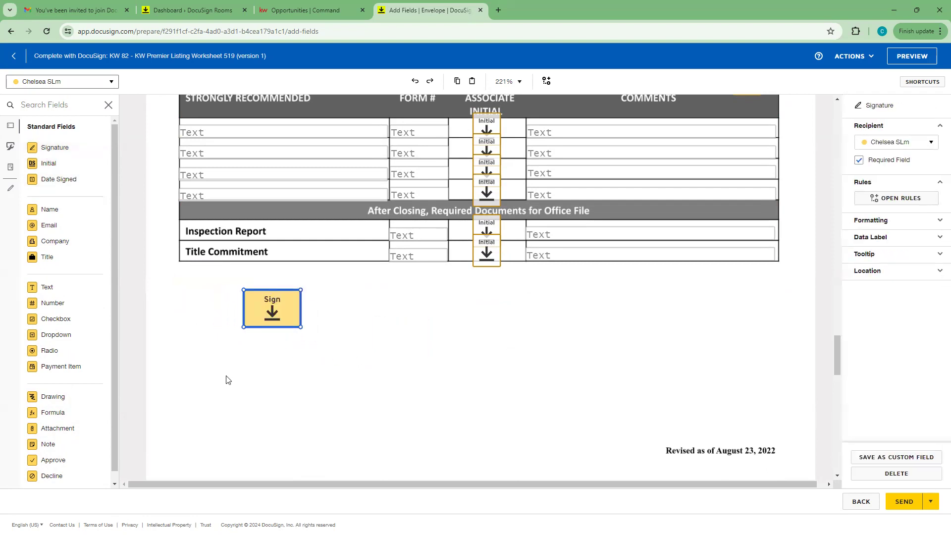
click(281, 378)
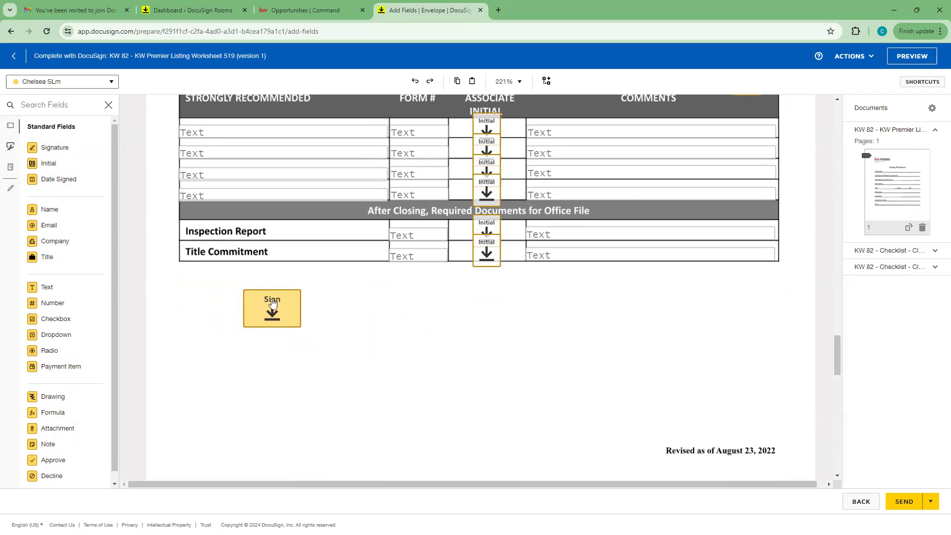
click(272, 319)
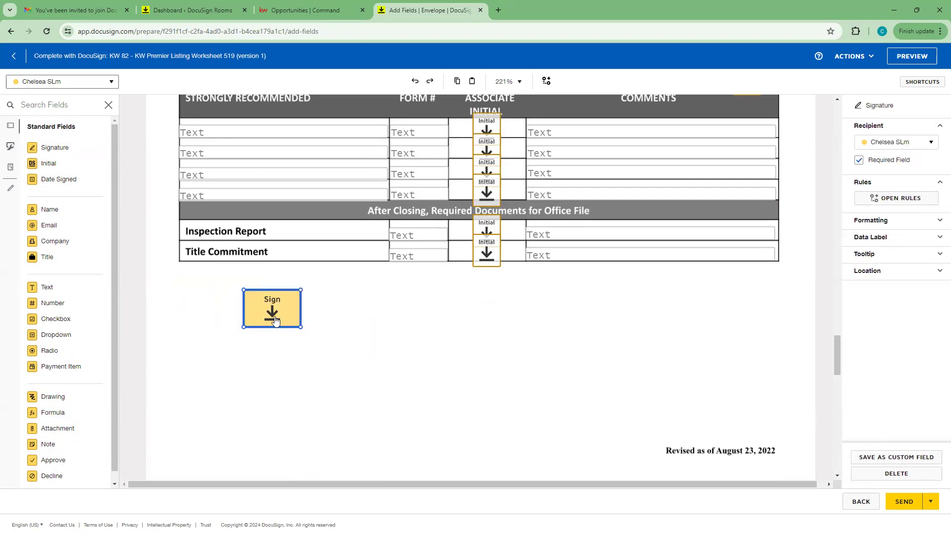
drag(61, 167, 384, 286)
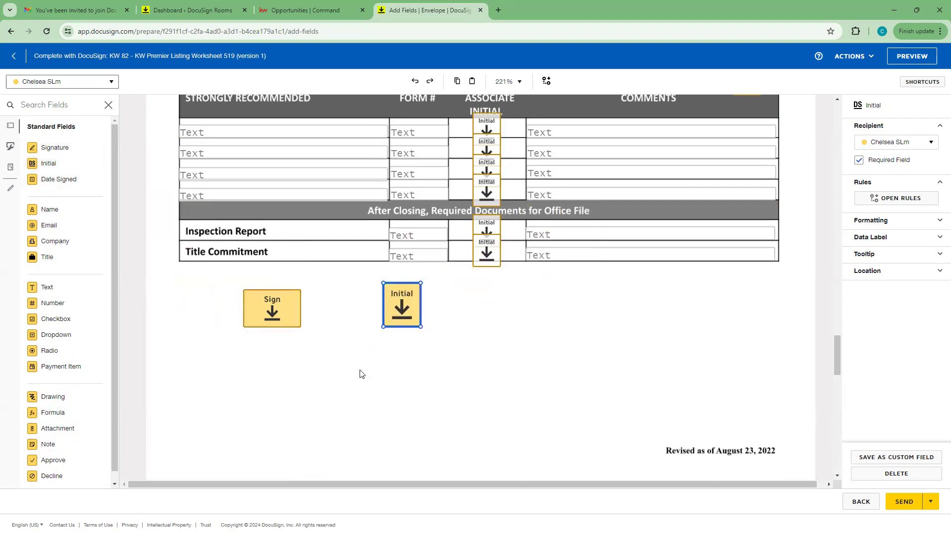
drag(39, 181, 530, 318)
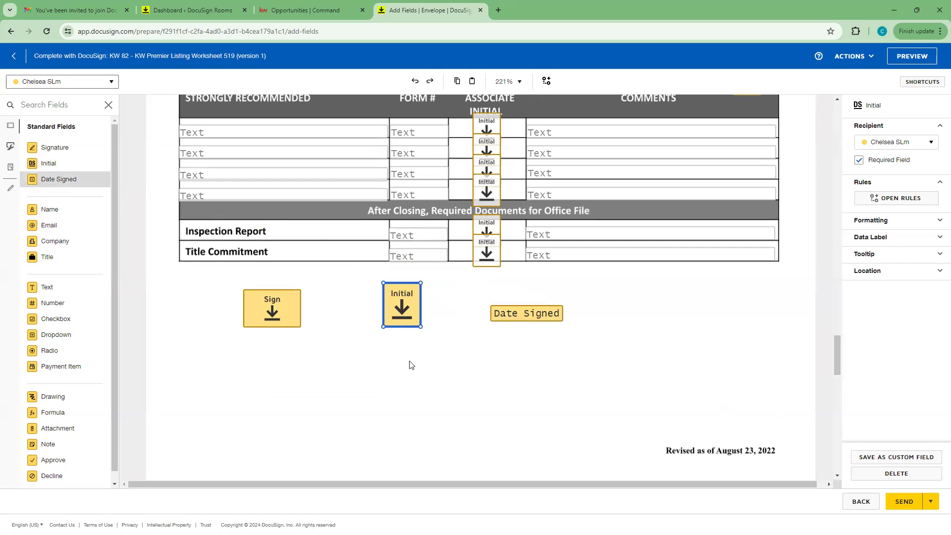
click(399, 378)
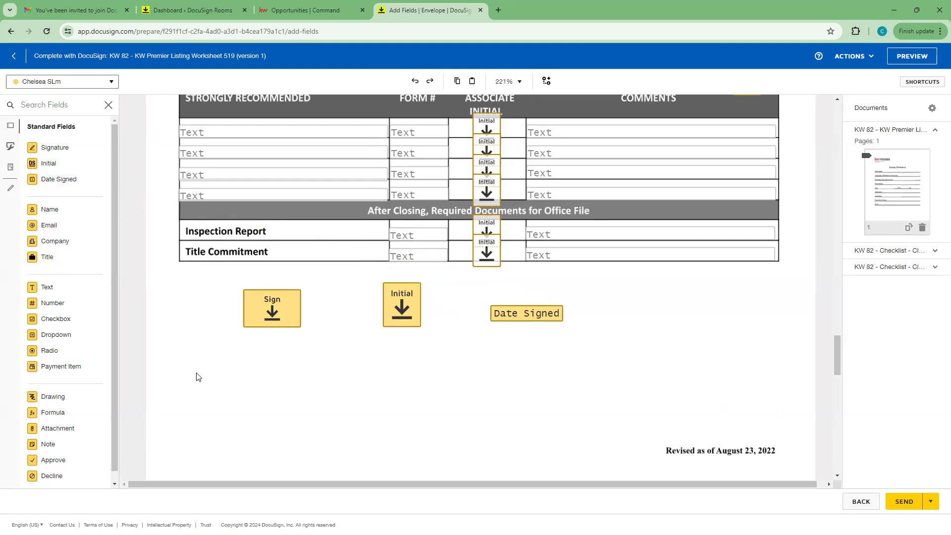
click(412, 307)
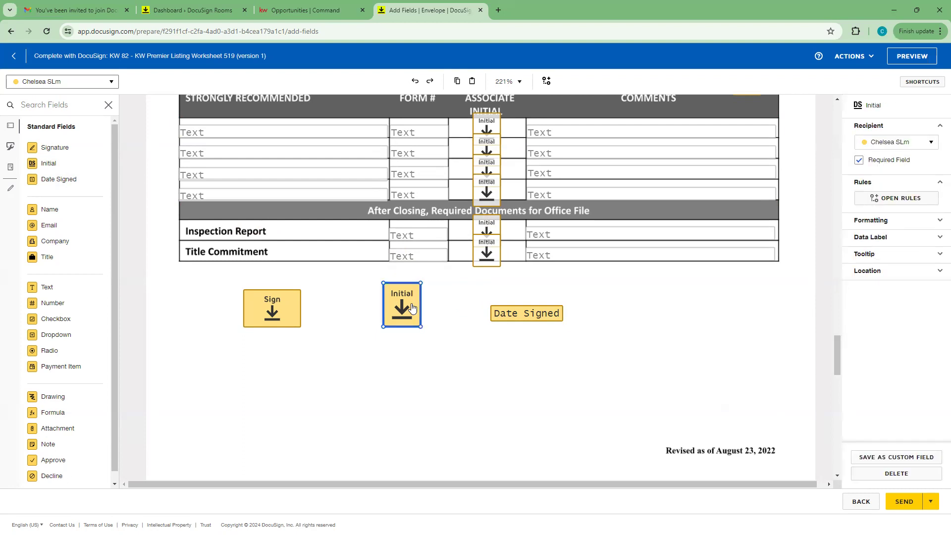
key(Delete)
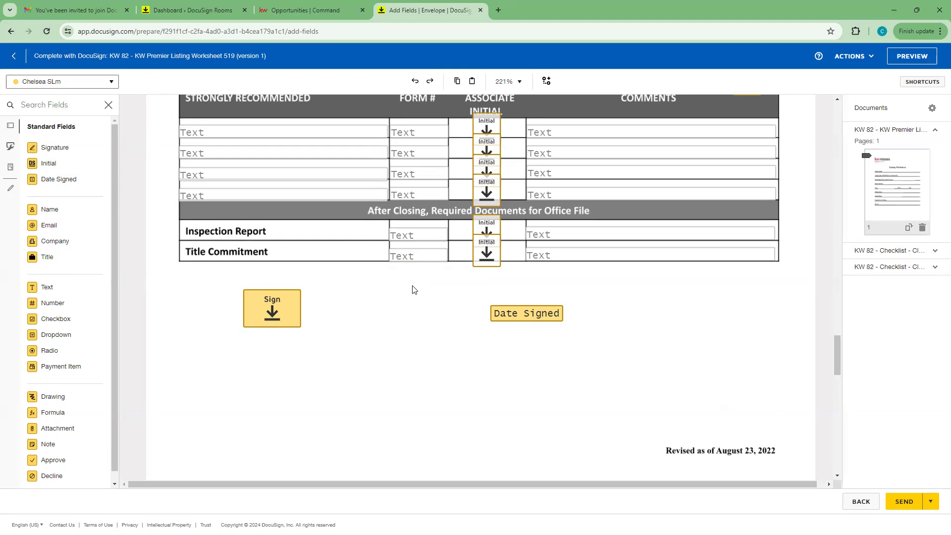
Step: Make the Inspection Report row's Initial field required on the New Construction checklist
scroll(448, 286, up, 1)
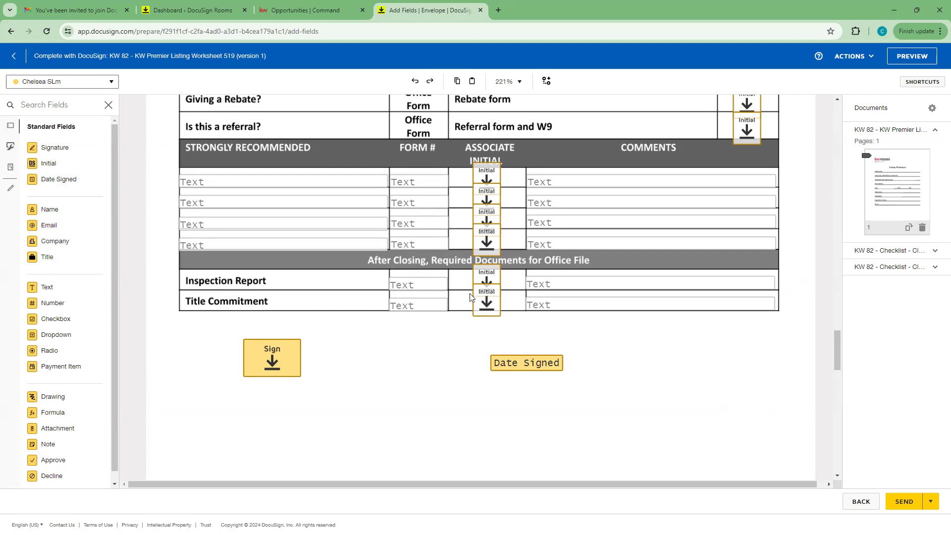
click(494, 281)
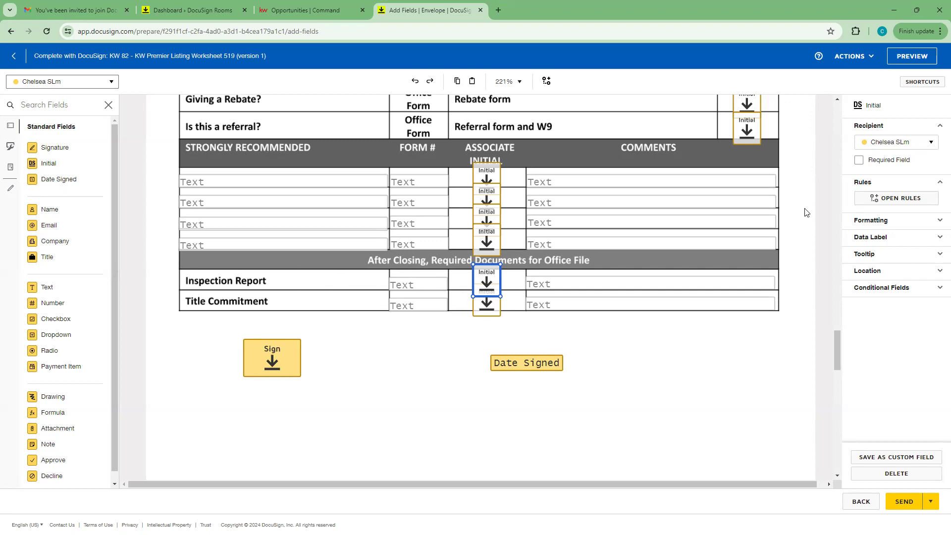
click(858, 160)
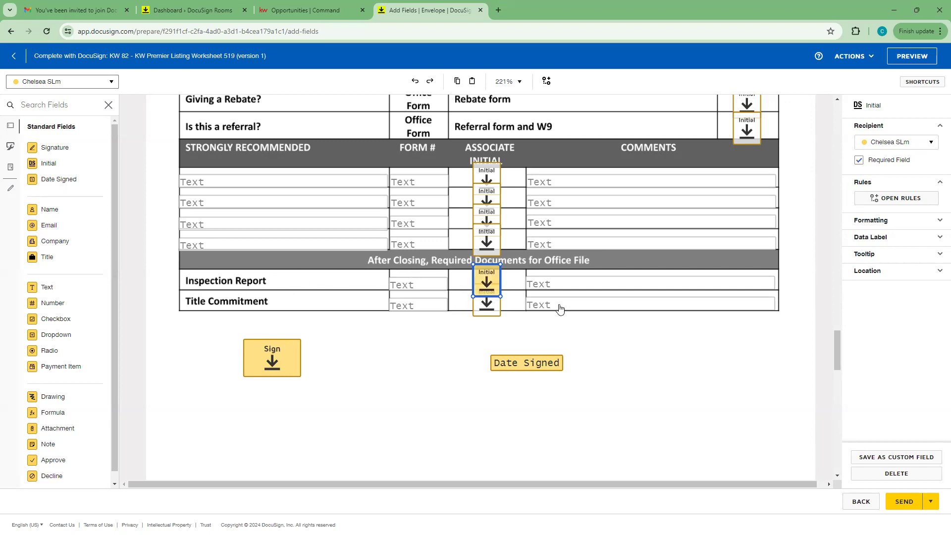
click(606, 330)
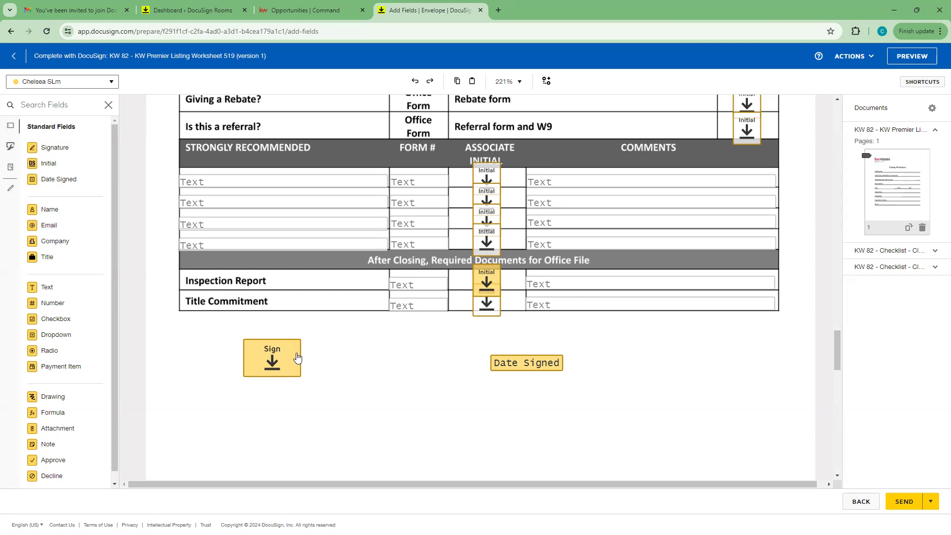
scroll(644, 327, up, 2)
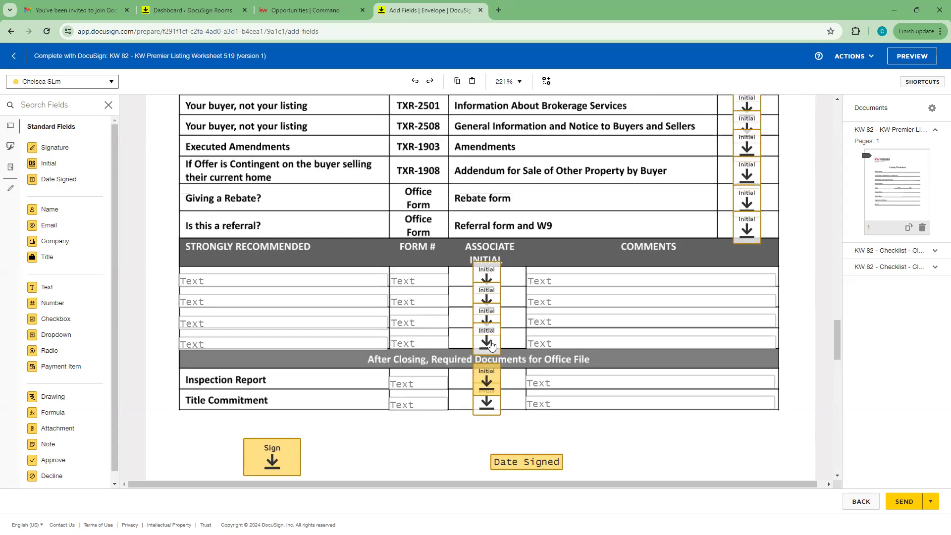
scroll(751, 223, up, 3)
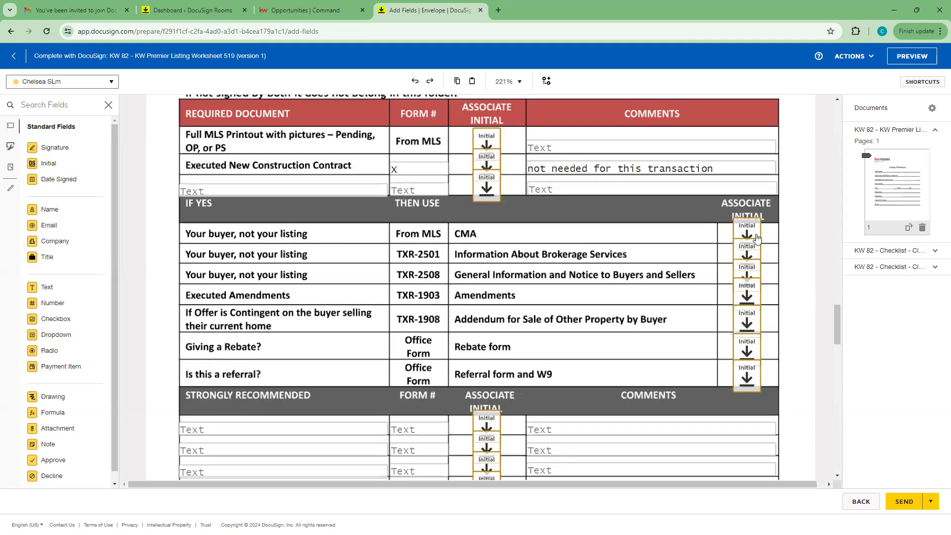
scroll(756, 321, down, 2)
scroll(757, 321, down, 1)
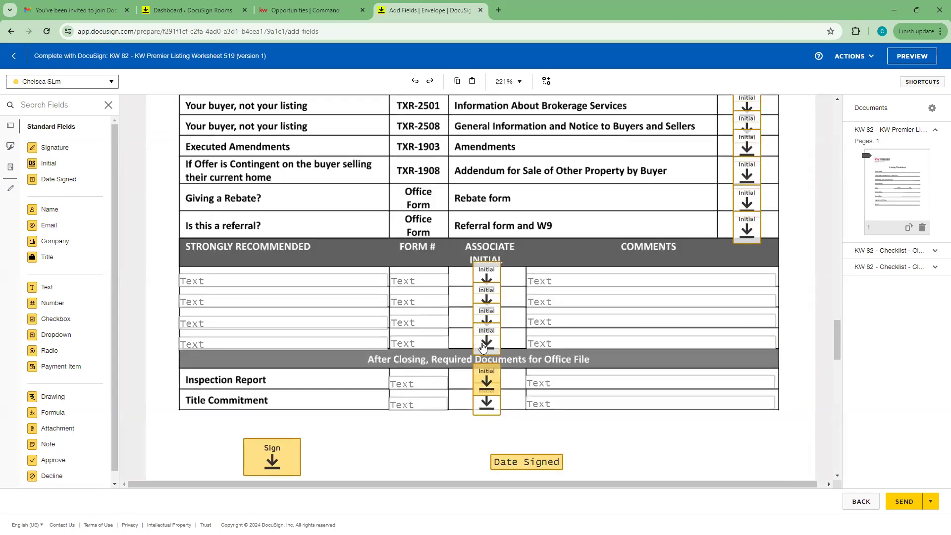
click(484, 347)
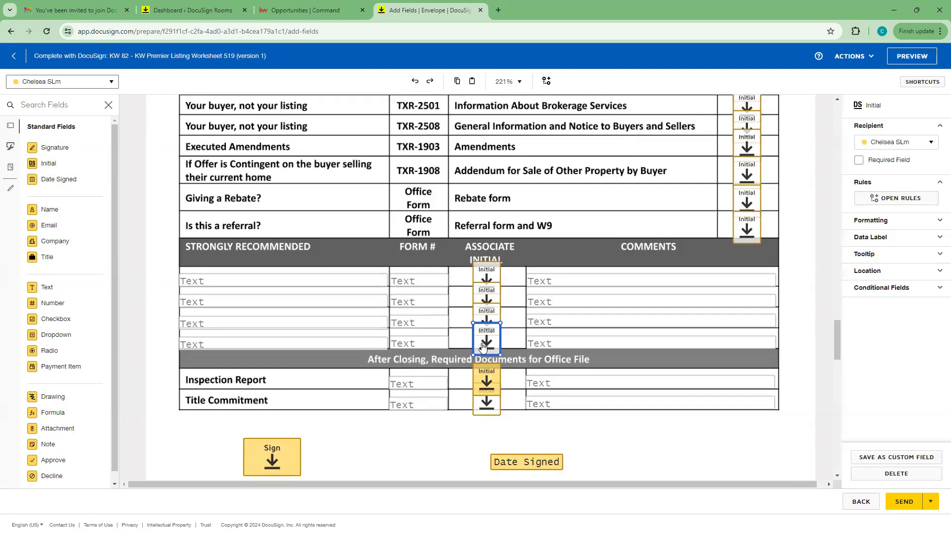
click(591, 348)
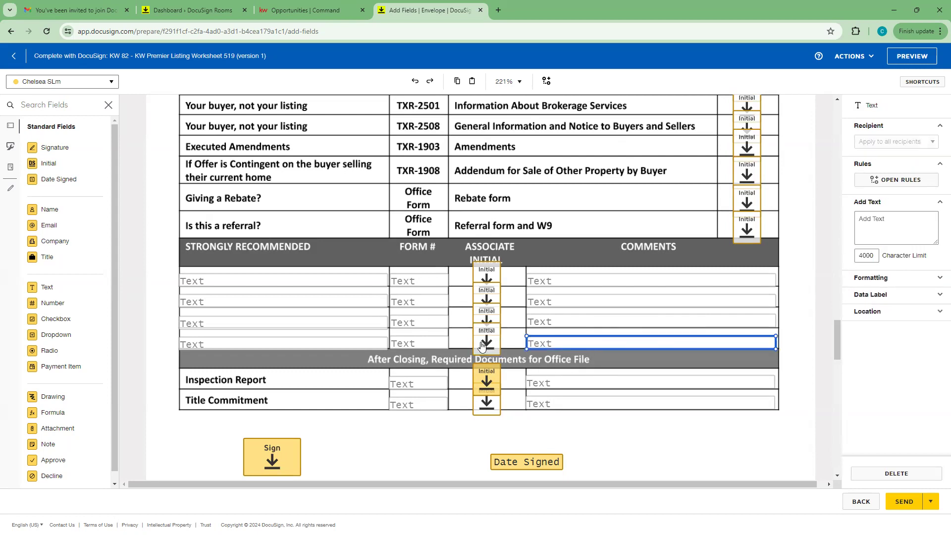
click(423, 443)
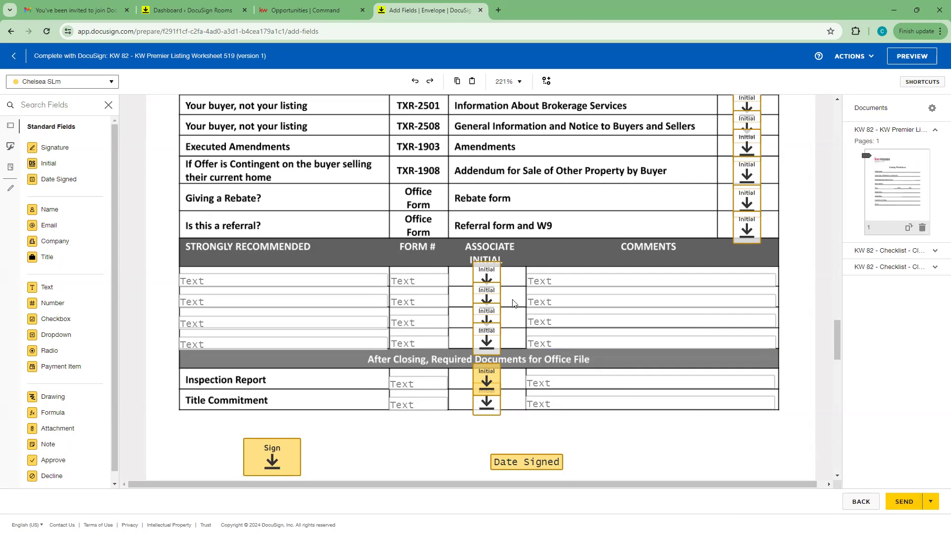
scroll(513, 303, down, 2)
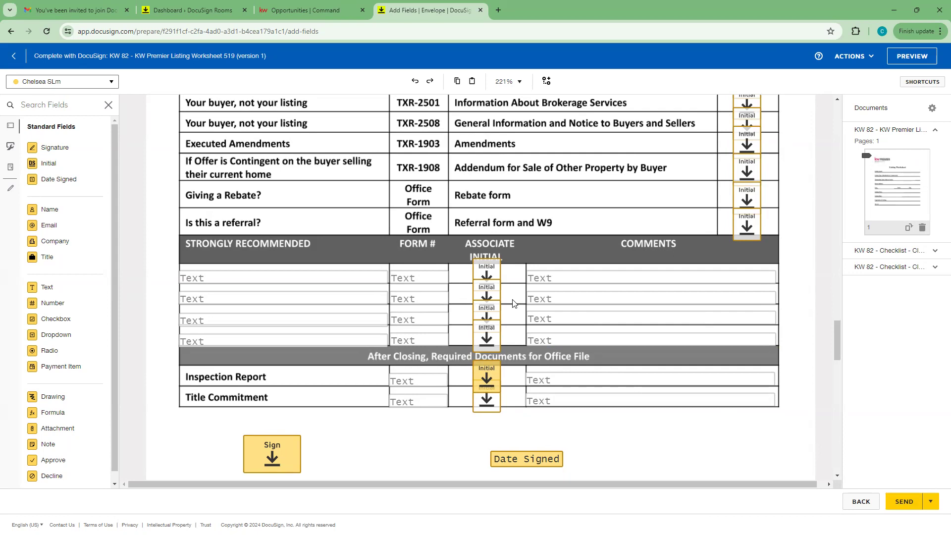
scroll(72, 208, down, 1)
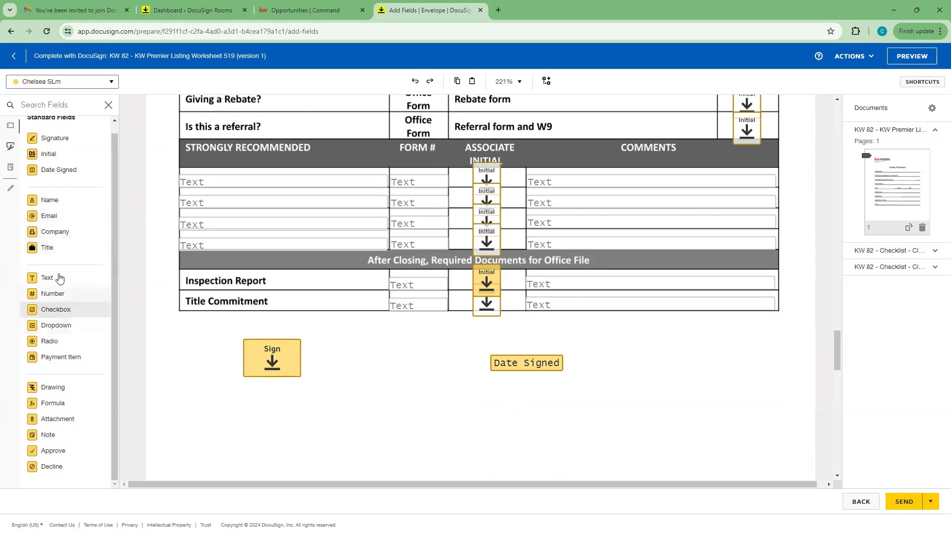
Step: Place a text field right of Date Signed containing 'Adding text in this box'
drag(56, 277, 652, 371)
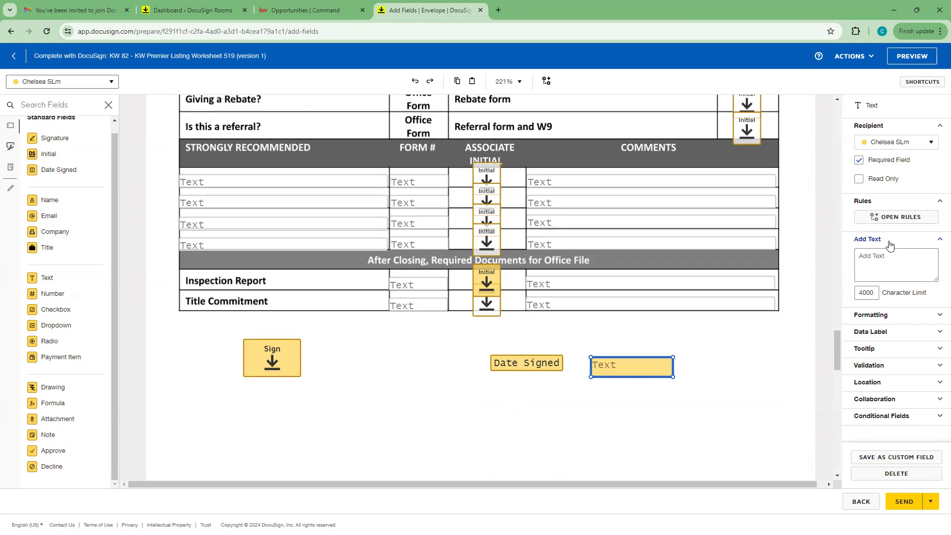
click(883, 255)
text(Adding text in this box)
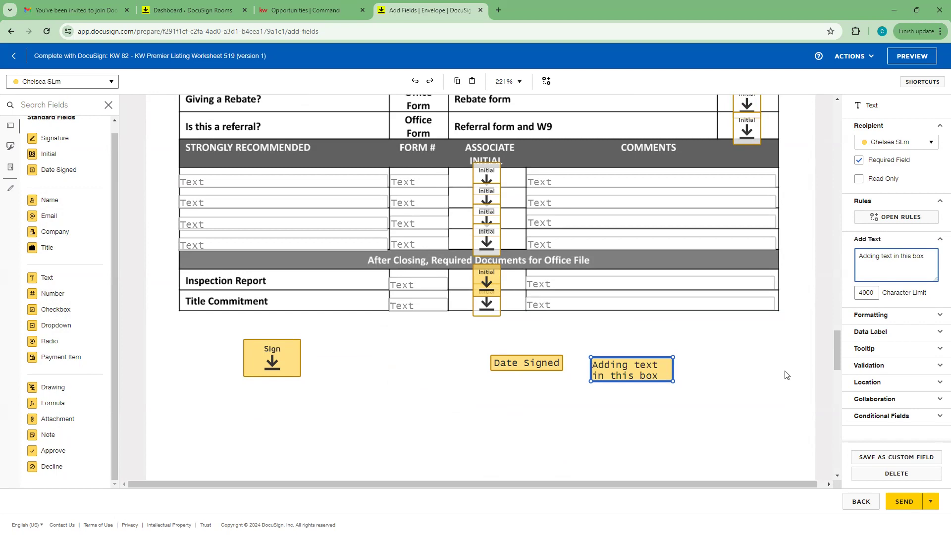
click(778, 375)
click(664, 376)
drag(635, 374, 641, 365)
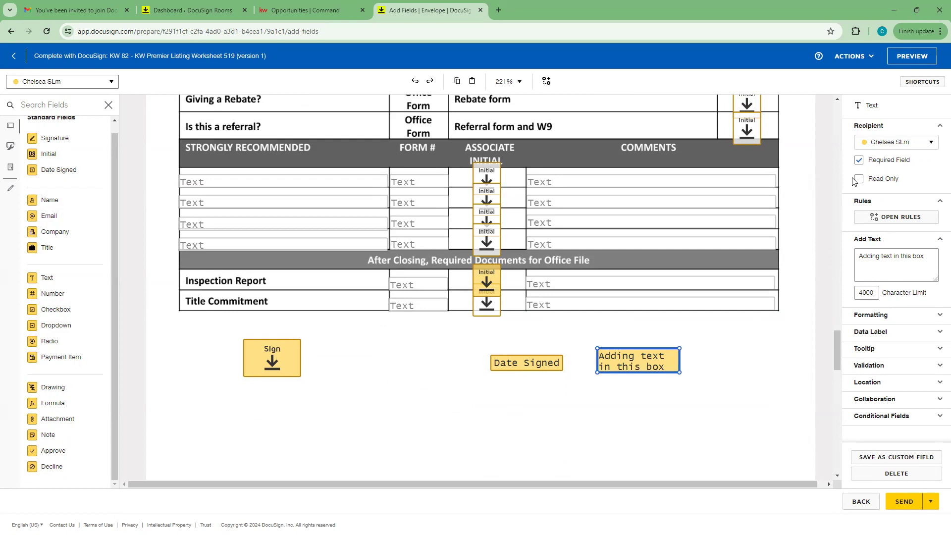
Step: Make the new text field optional and read-only
click(859, 162)
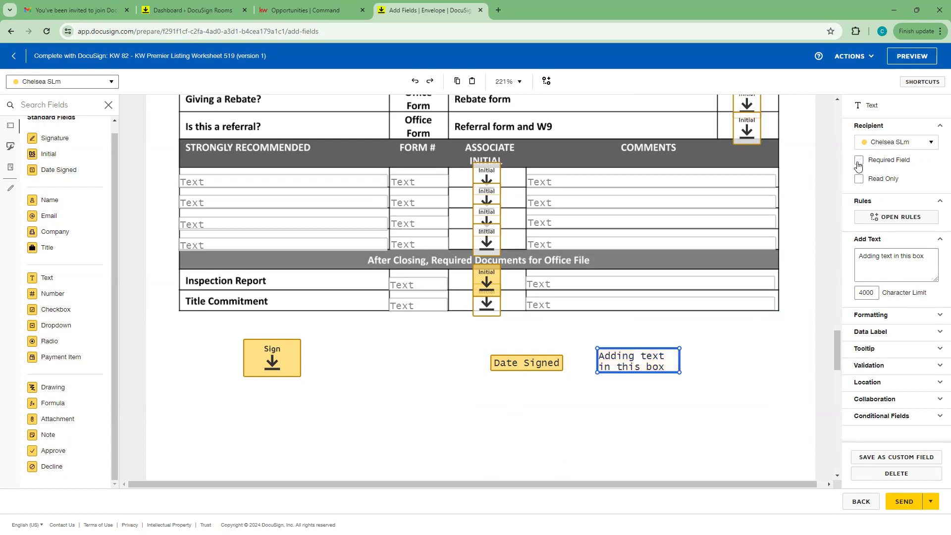
click(859, 181)
click(621, 417)
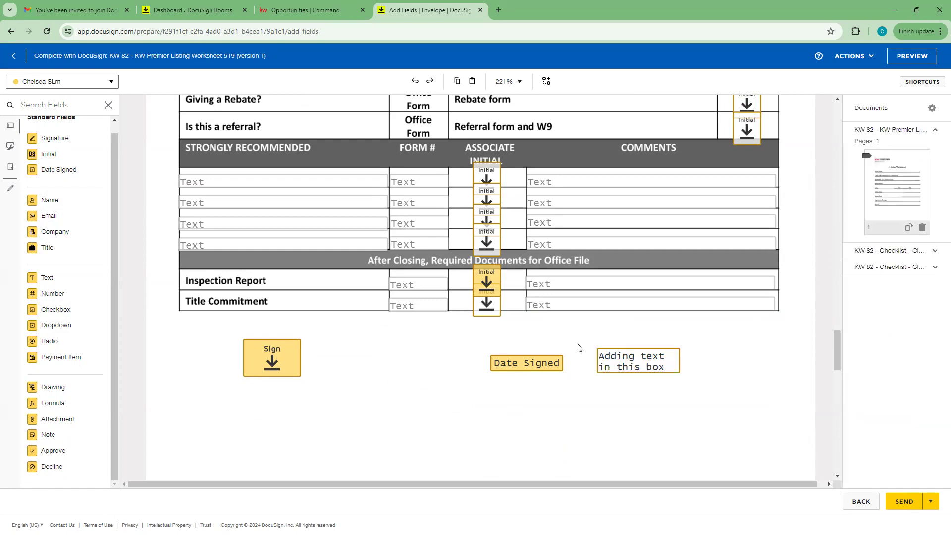
click(647, 365)
click(628, 392)
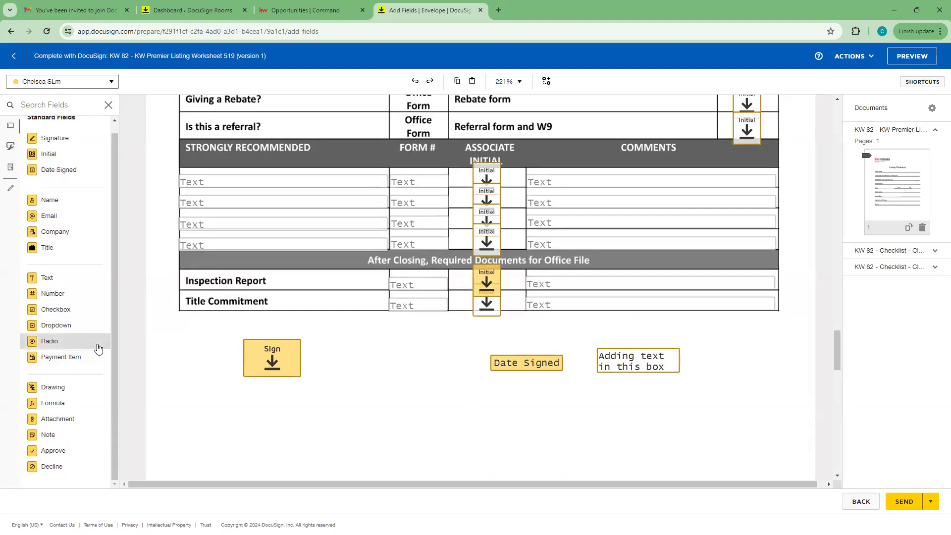
Step: Return to the top of the Listing Worksheet and show the envelope recipients list
scroll(57, 139, up, 1)
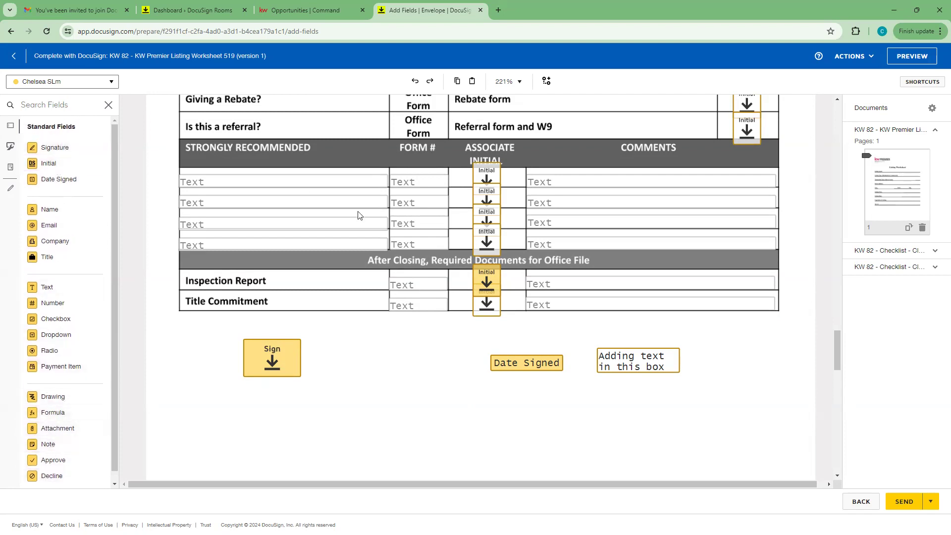
scroll(602, 385, up, 12)
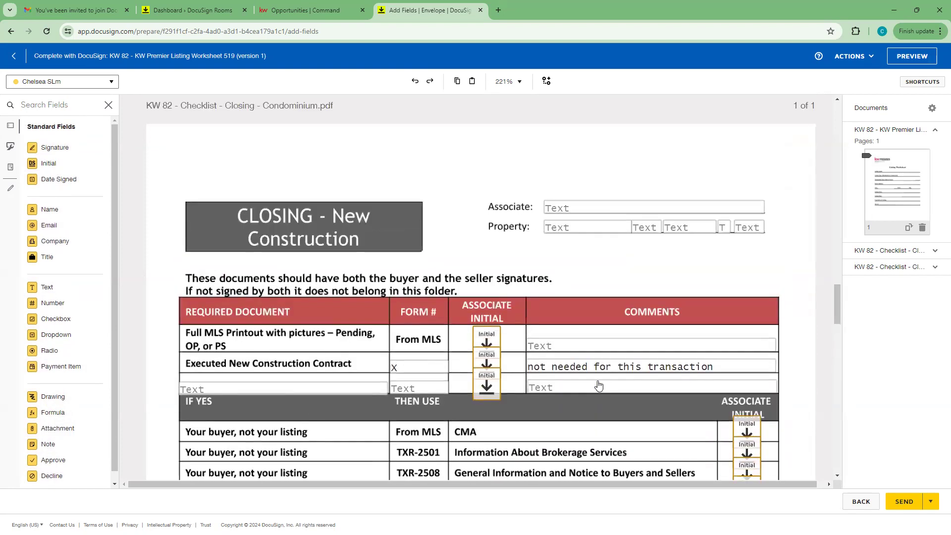
scroll(599, 384, up, 15)
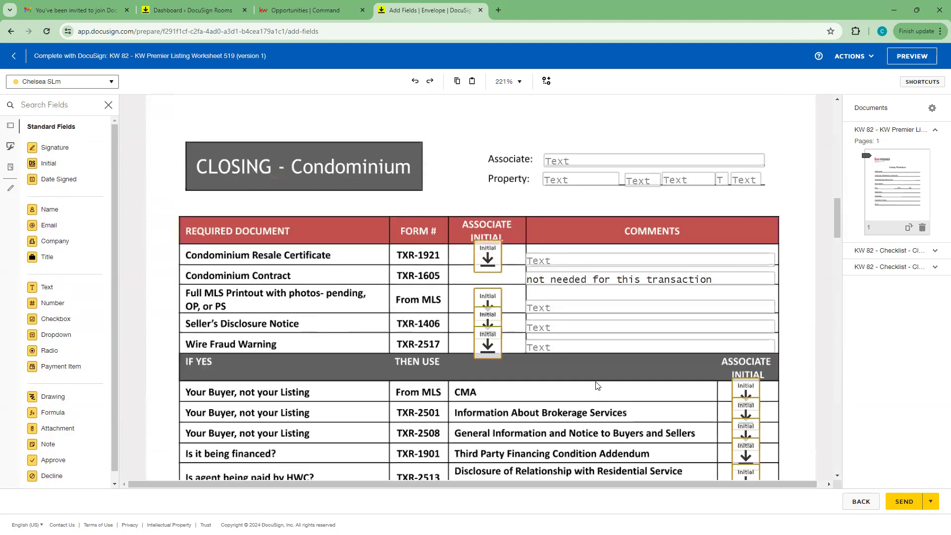
scroll(597, 385, up, 15)
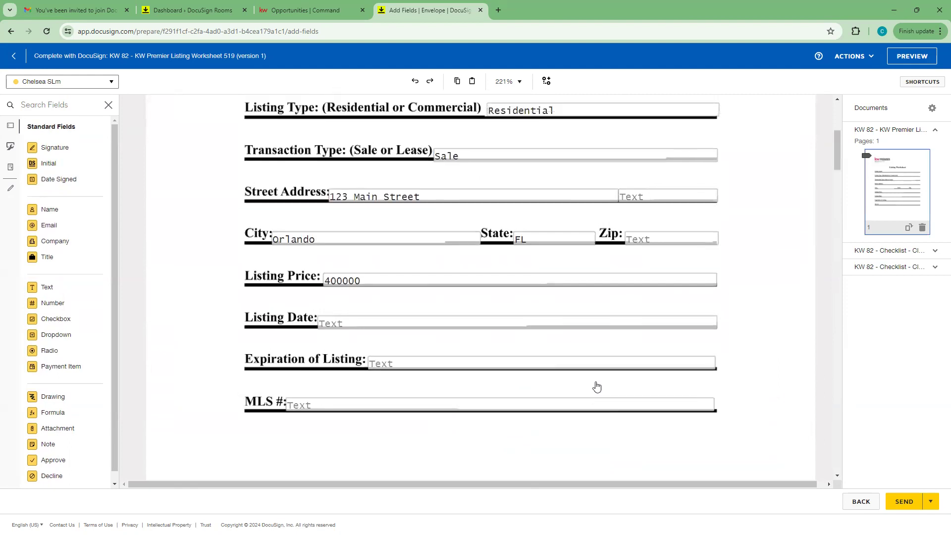
scroll(597, 385, up, 2)
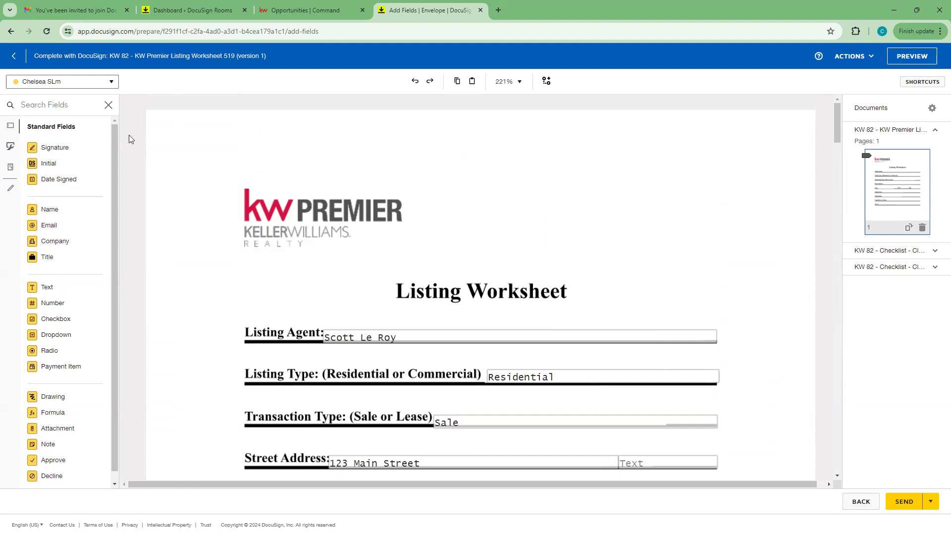
click(112, 85)
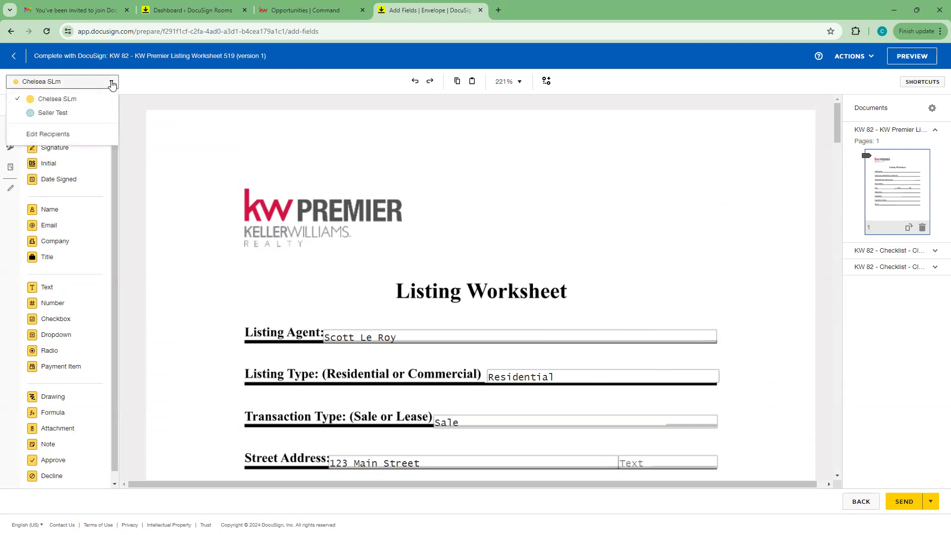
Step: Switch to the seller recipient and add a signature field aligned below the existing one
click(53, 113)
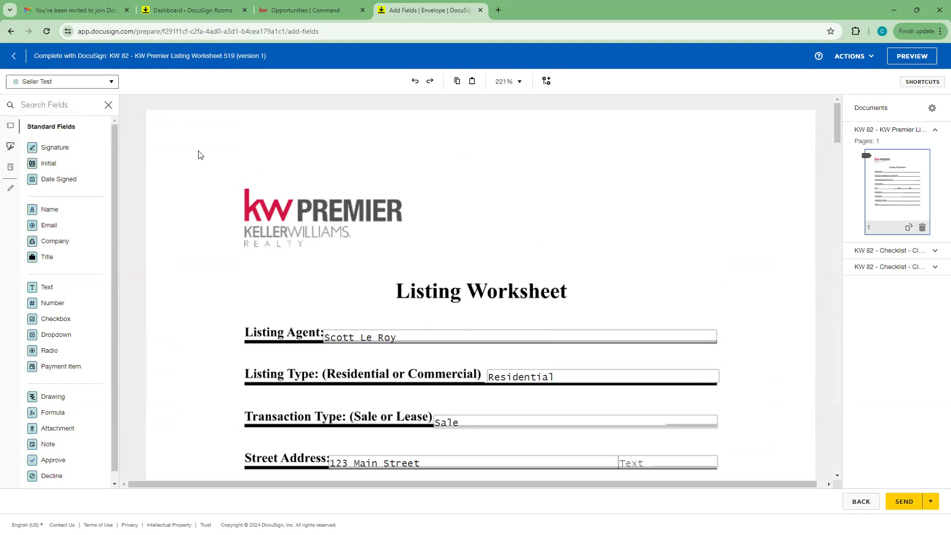
scroll(404, 292, down, 20)
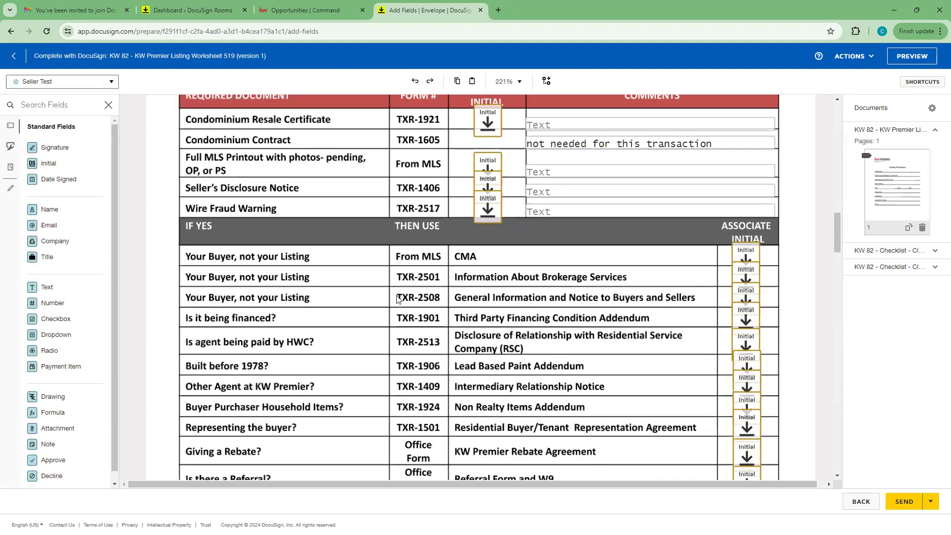
scroll(396, 295, down, 20)
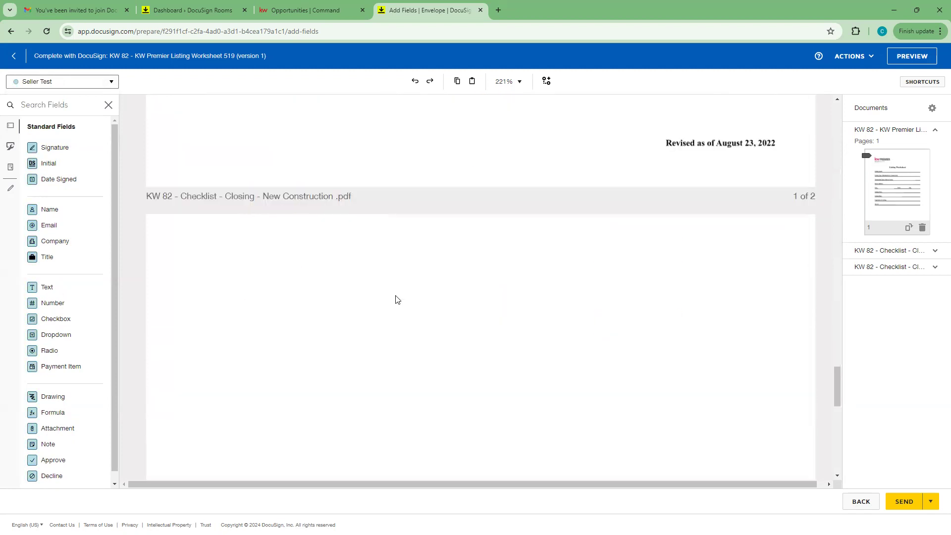
scroll(395, 299, up, 10)
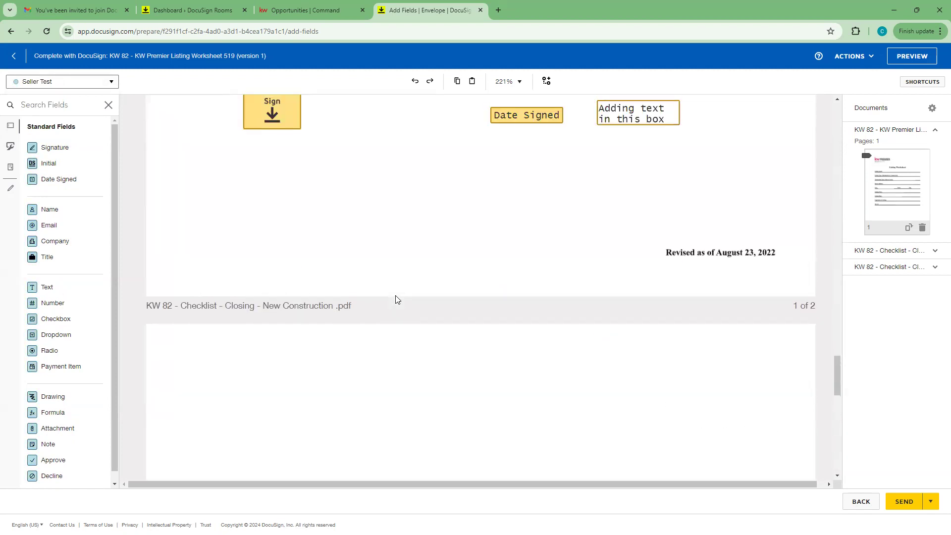
scroll(395, 295, down, 2)
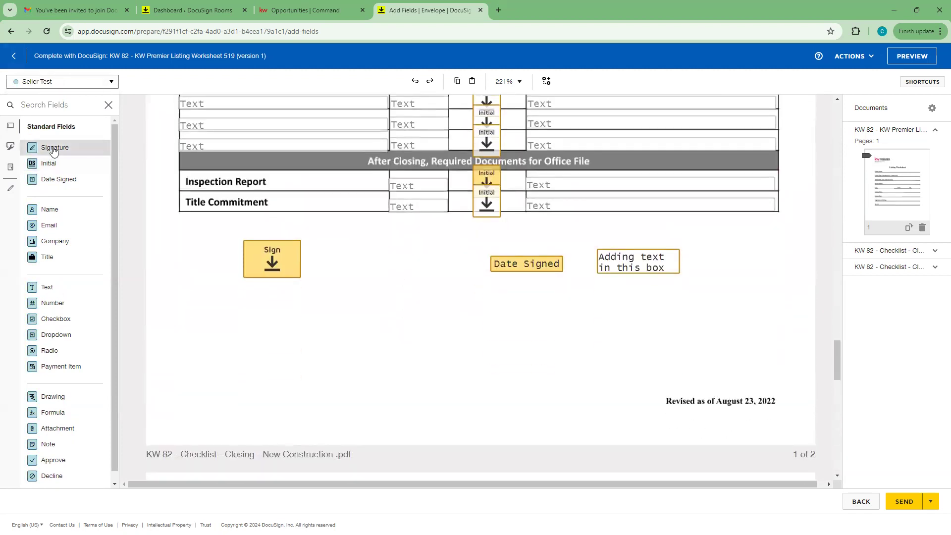
mouse_move(127, 221)
mouse_down()
mouse_move(202, 298)
mouse_move(244, 308)
mouse_up()
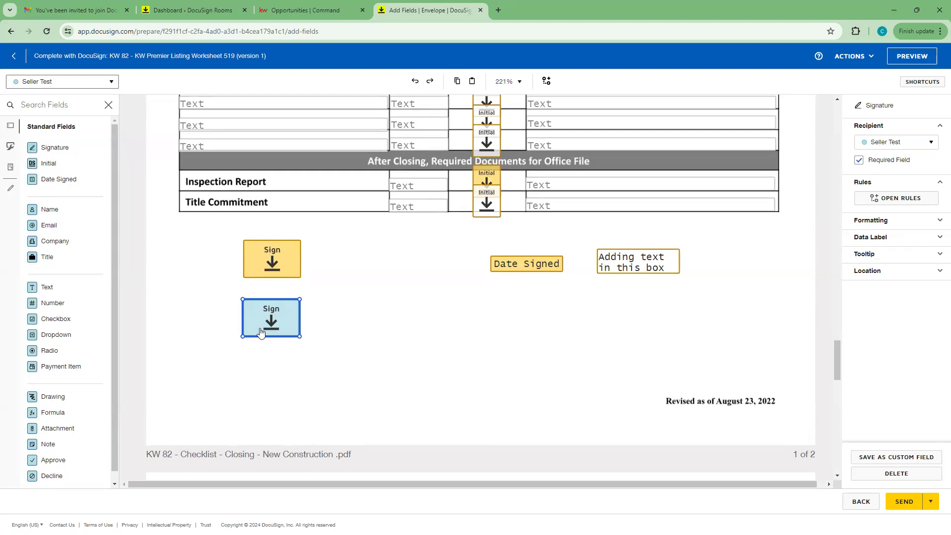
drag(270, 318, 271, 319)
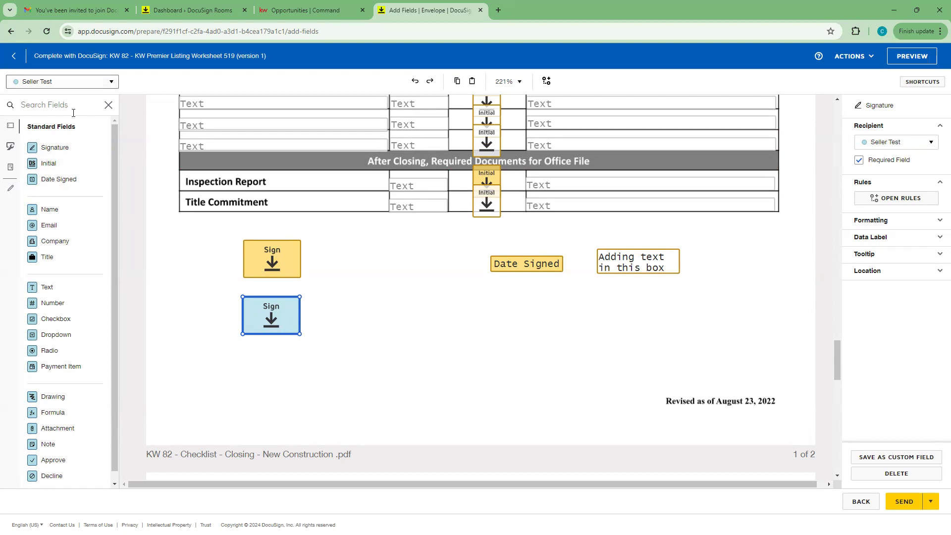
drag(293, 323, 294, 324)
scroll(414, 375, up, 2)
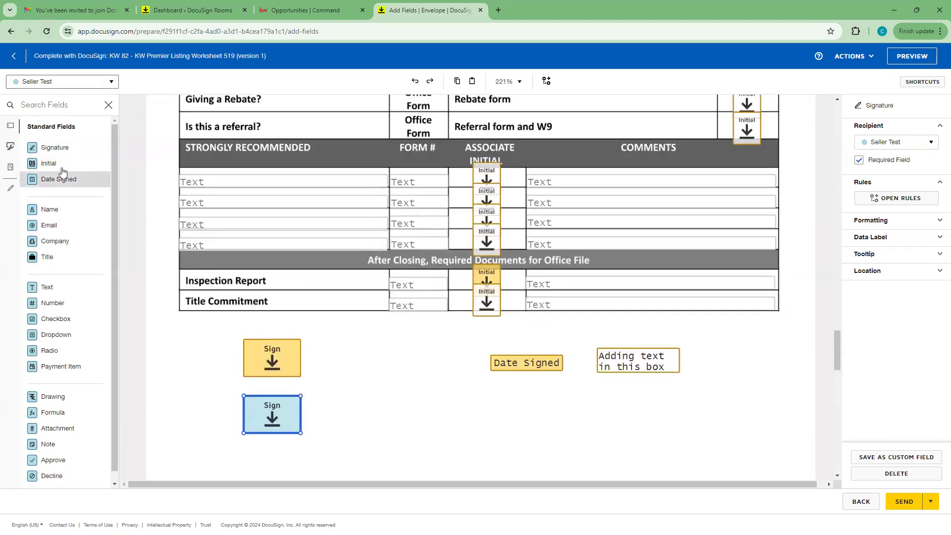
Step: Place seller Initial fields beside the checklist rows and a Date Signed field below the first
drag(59, 169, 540, 283)
click(543, 274)
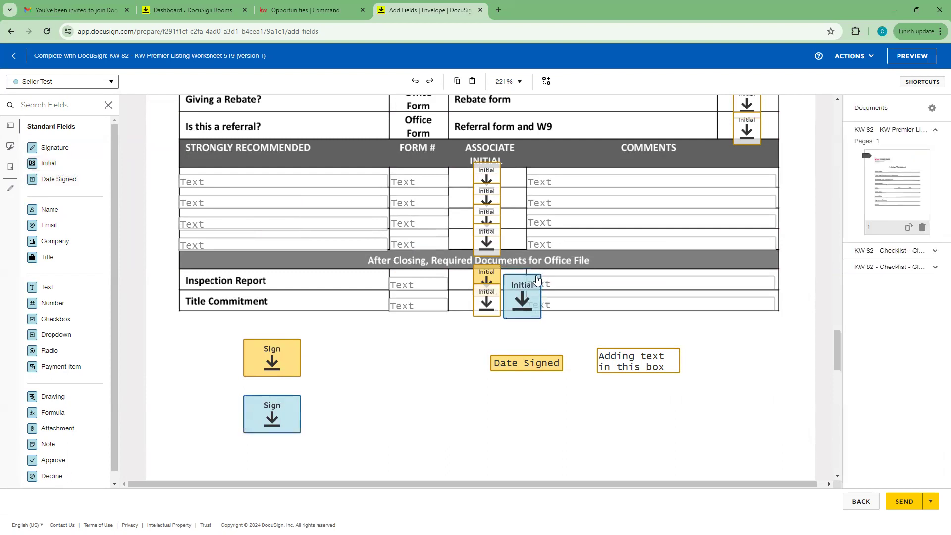
click(537, 278)
drag(542, 274, 529, 289)
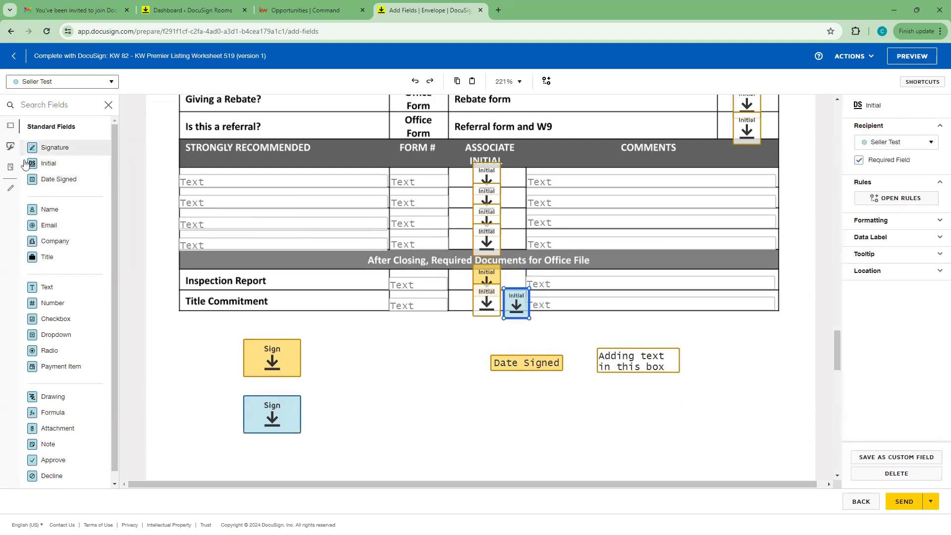
drag(58, 163, 496, 268)
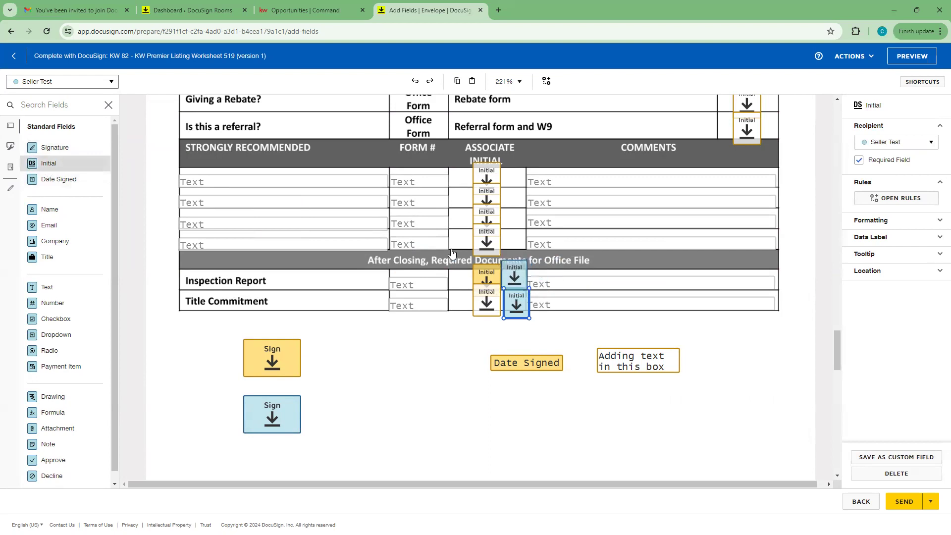
drag(49, 165, 517, 246)
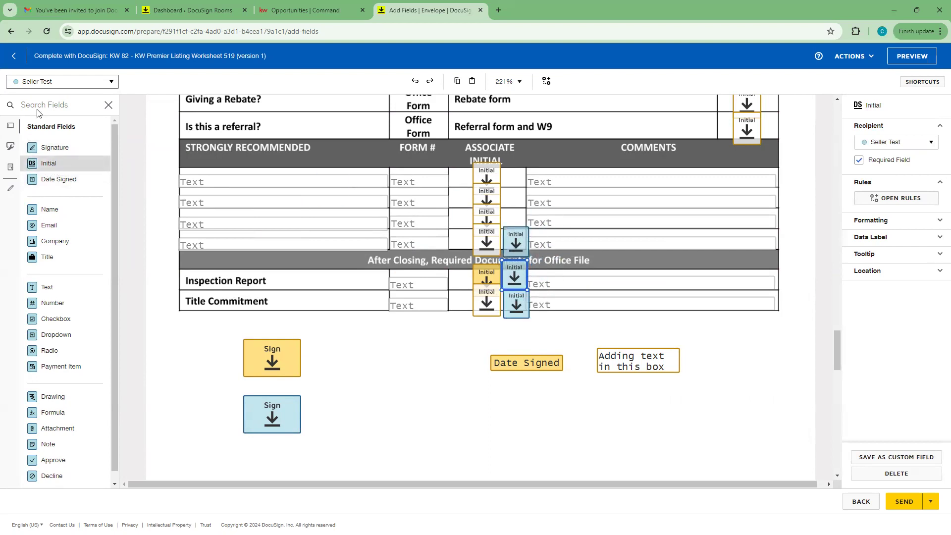
key(ctrl+v)
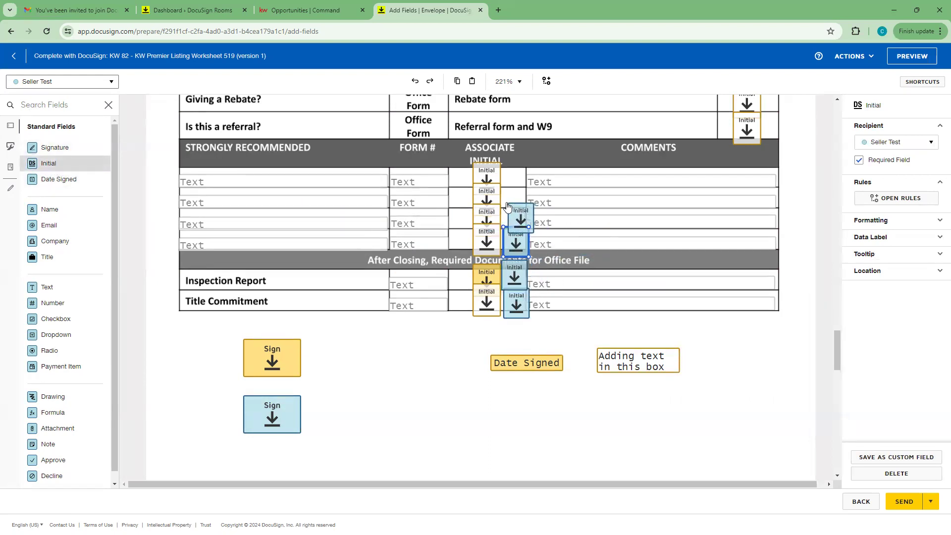
click(504, 205)
drag(64, 166, 504, 186)
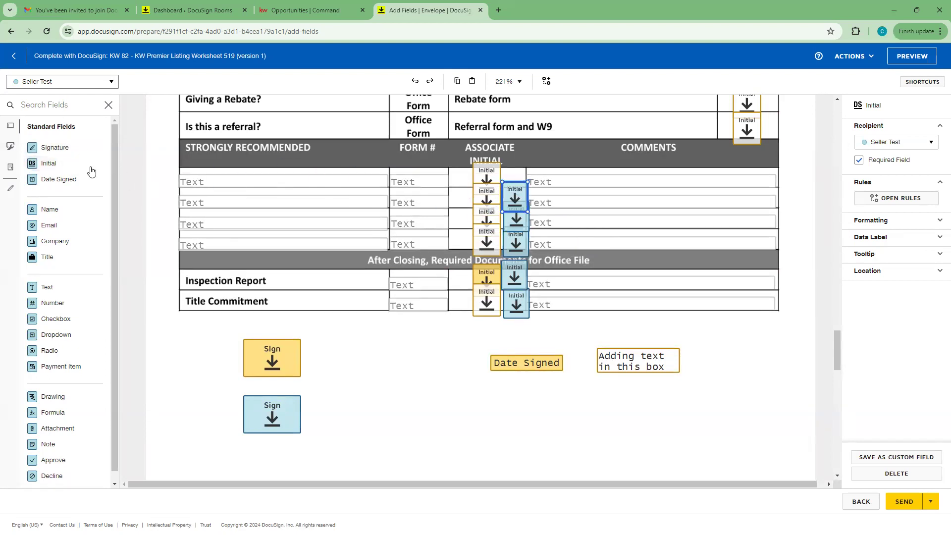
drag(64, 164, 510, 165)
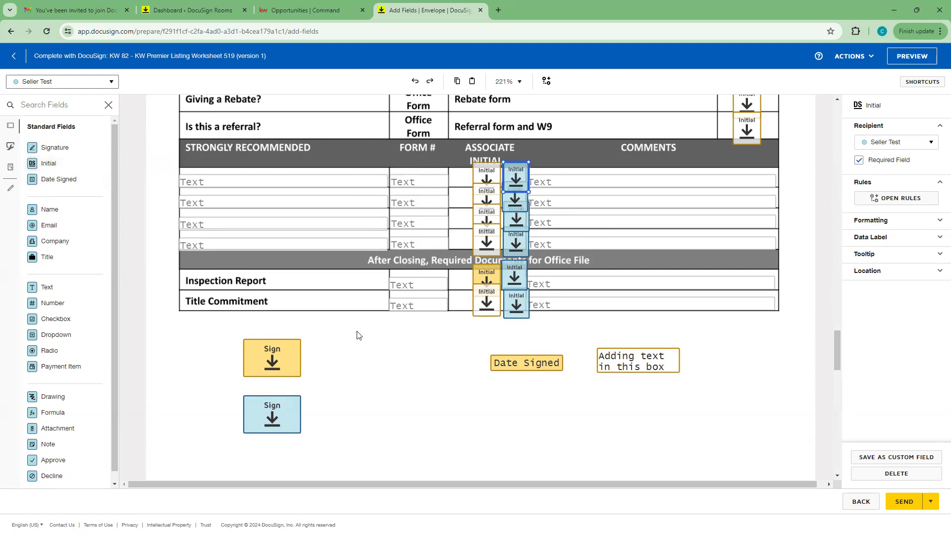
drag(58, 180, 482, 402)
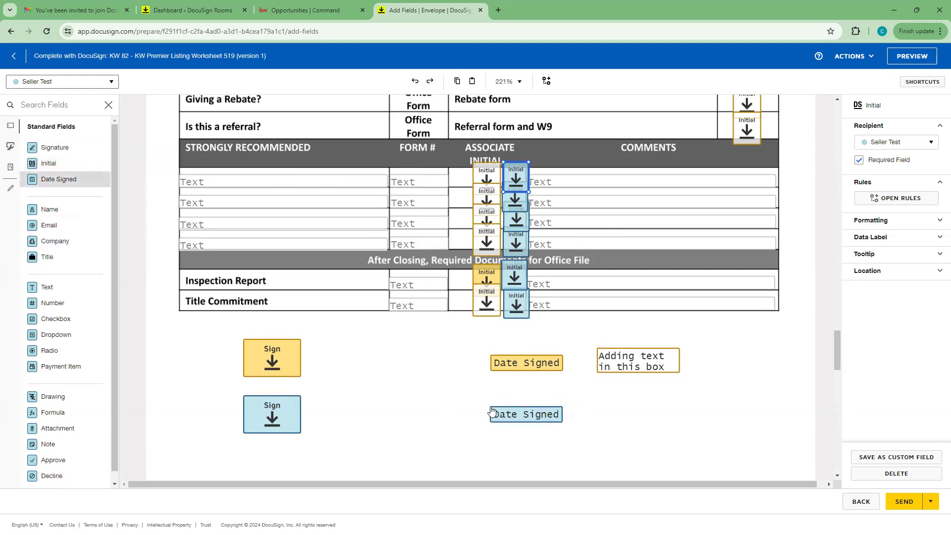
click(79, 83)
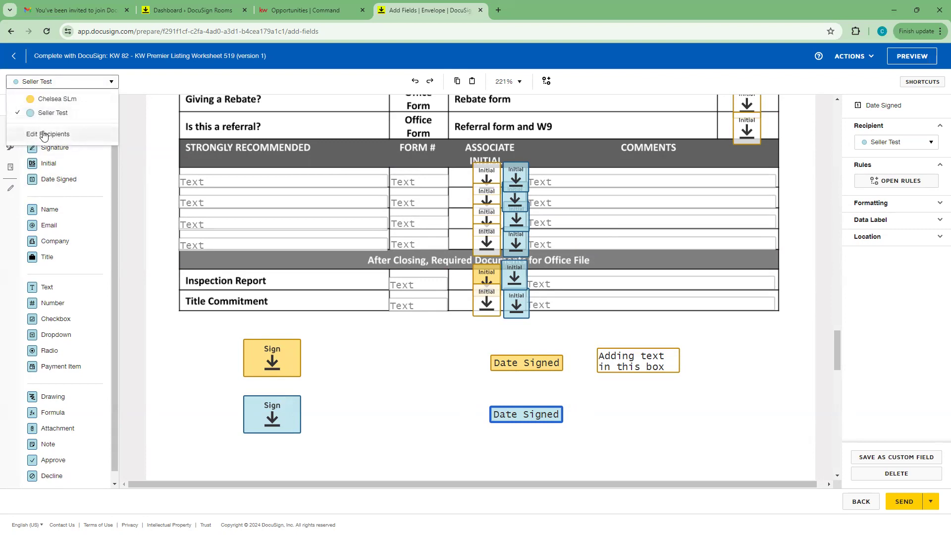
Step: Change the seller recipient's role to Receives a Copy, confirming Change Role, then finish editing
click(29, 132)
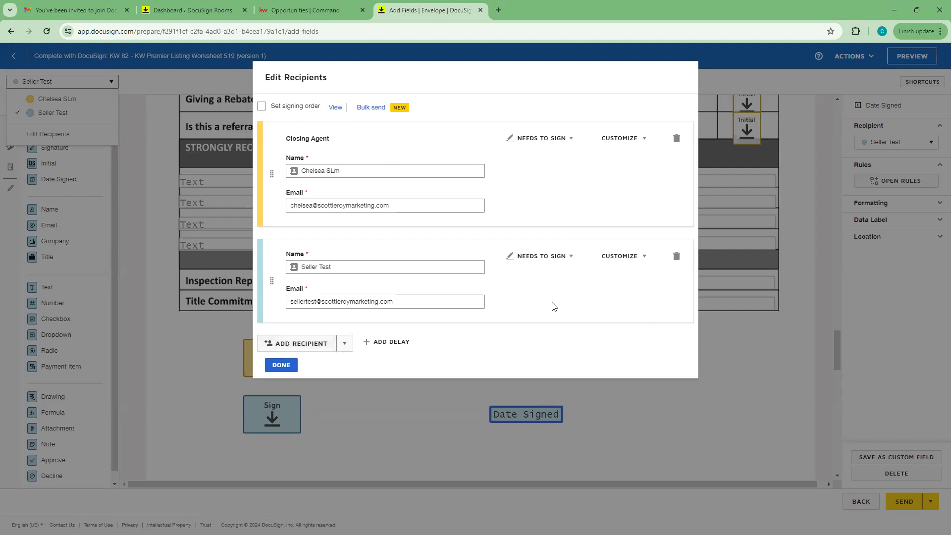
click(560, 256)
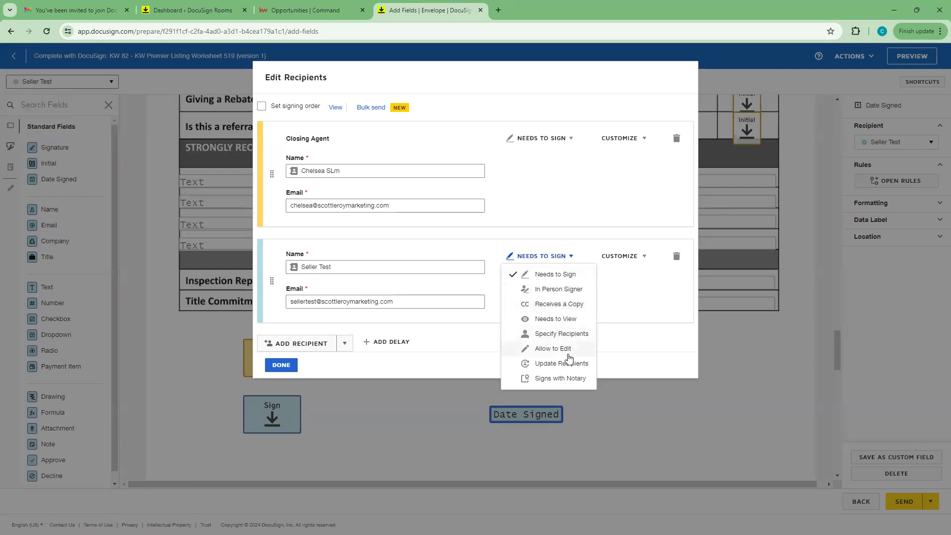
click(545, 305)
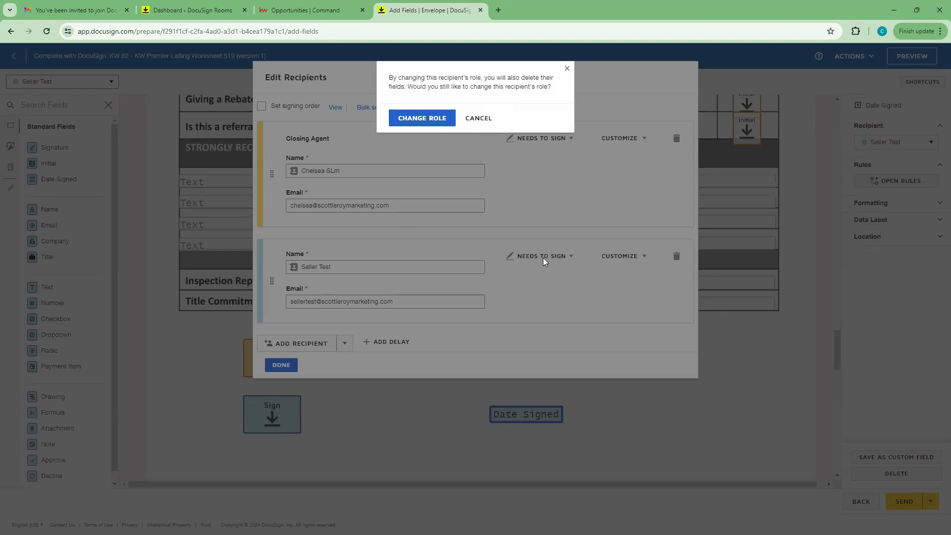
click(433, 120)
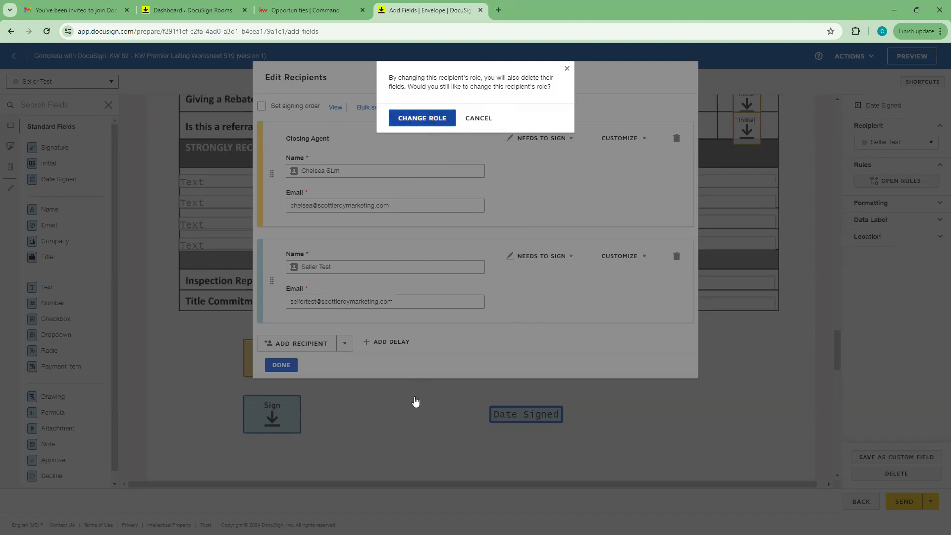
click(273, 366)
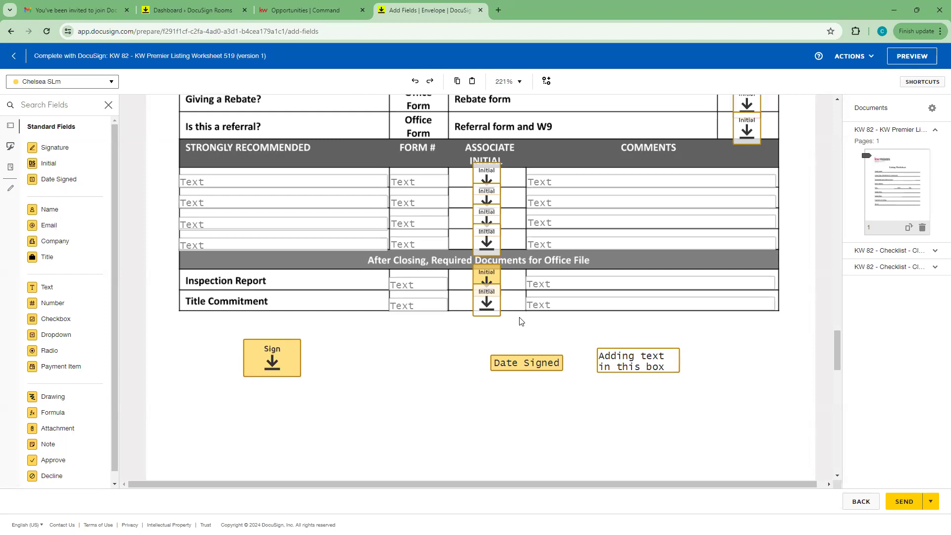
Step: Place a Drawing field over the 'If Offer is Contingent' row, resized to cover its text
scroll(65, 394, down, 1)
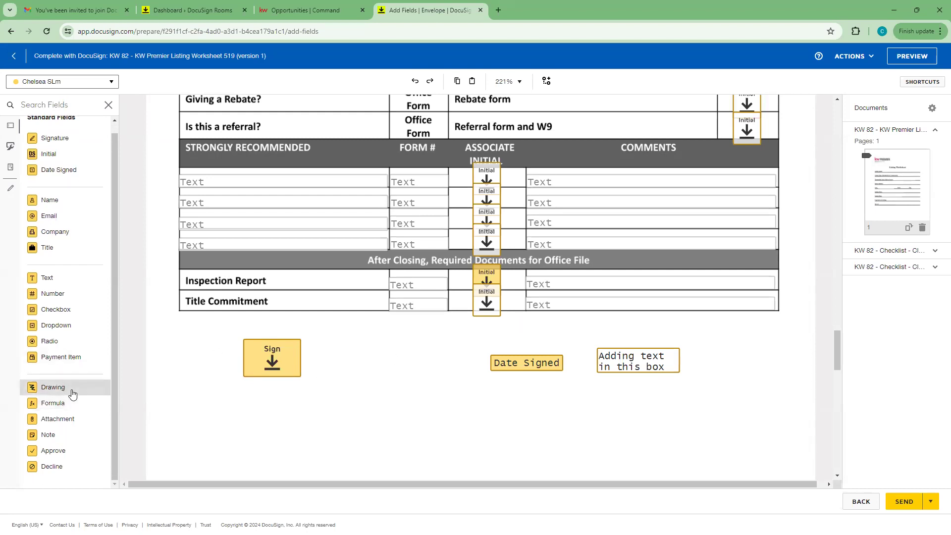
scroll(73, 395, up, 1)
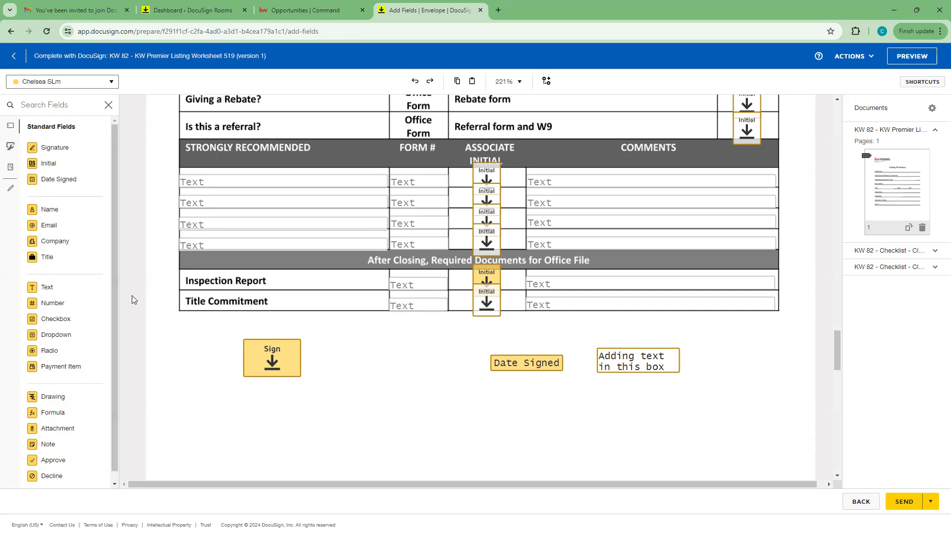
scroll(77, 426, down, 1)
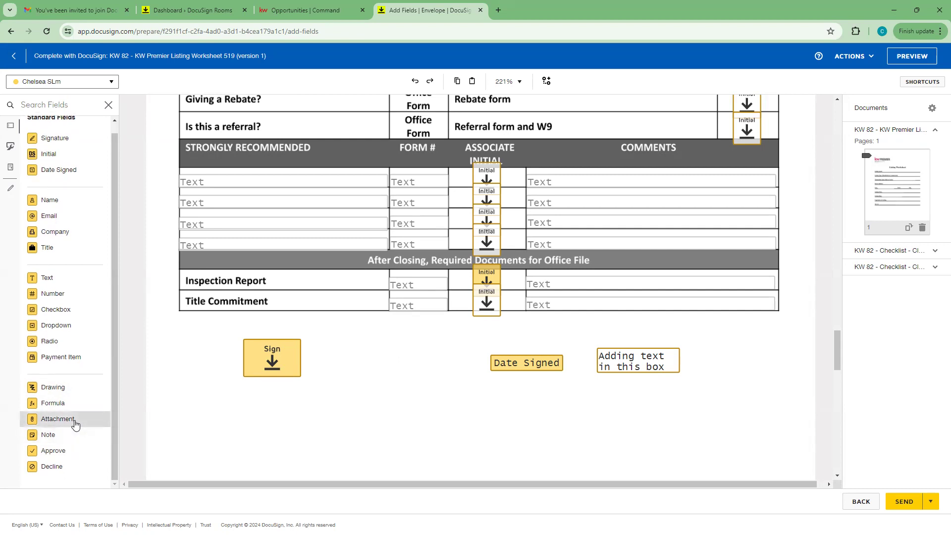
scroll(510, 445, up, 7)
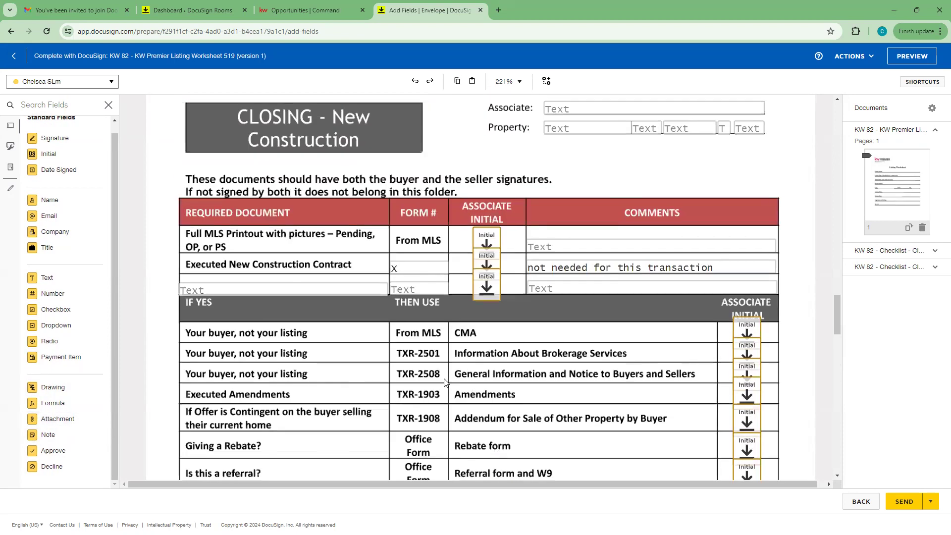
scroll(444, 381, down, 12)
scroll(444, 382, up, 6)
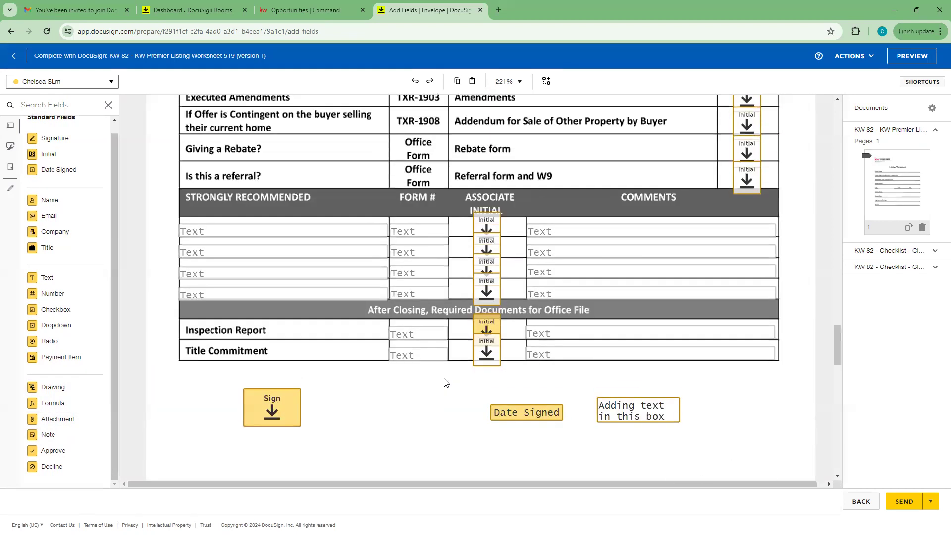
scroll(444, 382, down, 1)
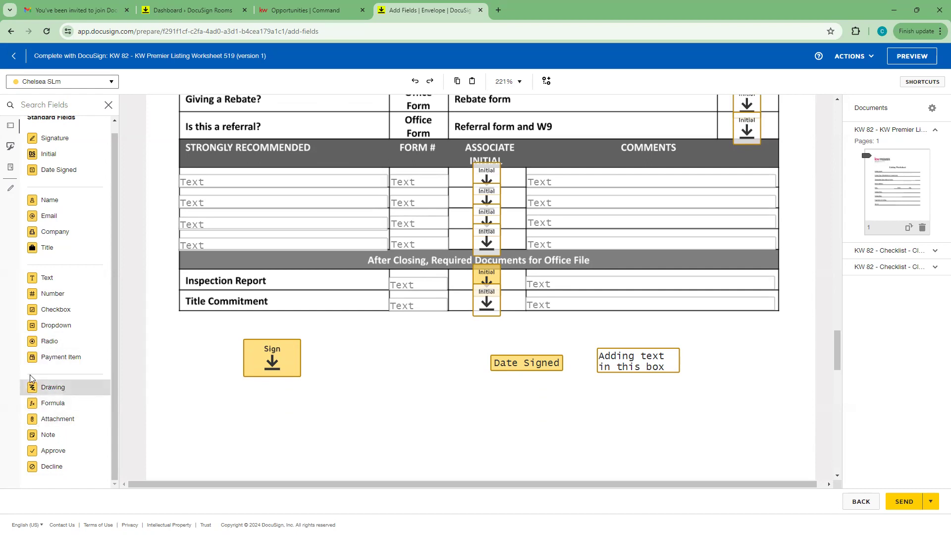
mouse_move(52, 390)
mouse_down()
mouse_move(302, 406)
mouse_move(355, 399)
mouse_up()
mouse_move(451, 419)
mouse_down()
mouse_move(569, 348)
mouse_move(590, 355)
mouse_move(664, 303)
mouse_up()
scroll(674, 344, up, 2)
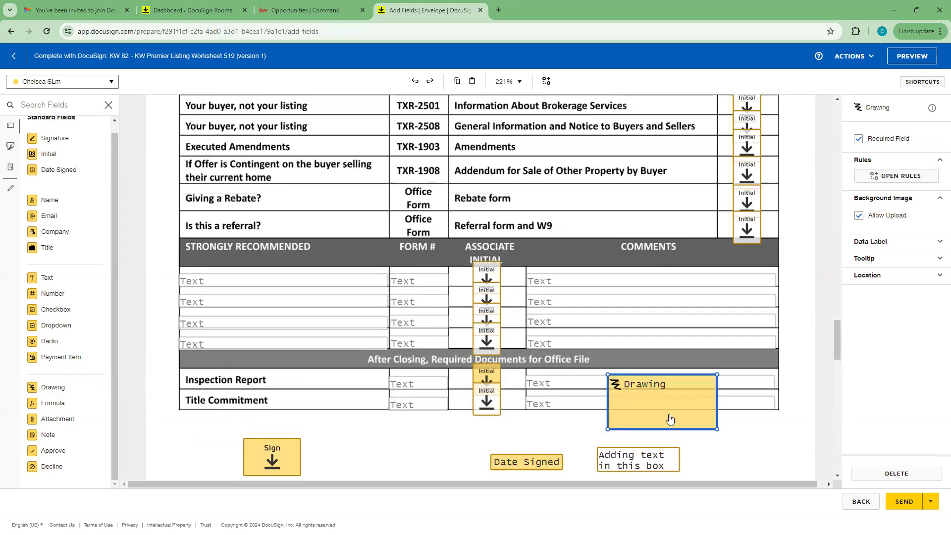
mouse_move(659, 409)
mouse_down()
mouse_move(237, 184)
mouse_move(223, 184)
mouse_up()
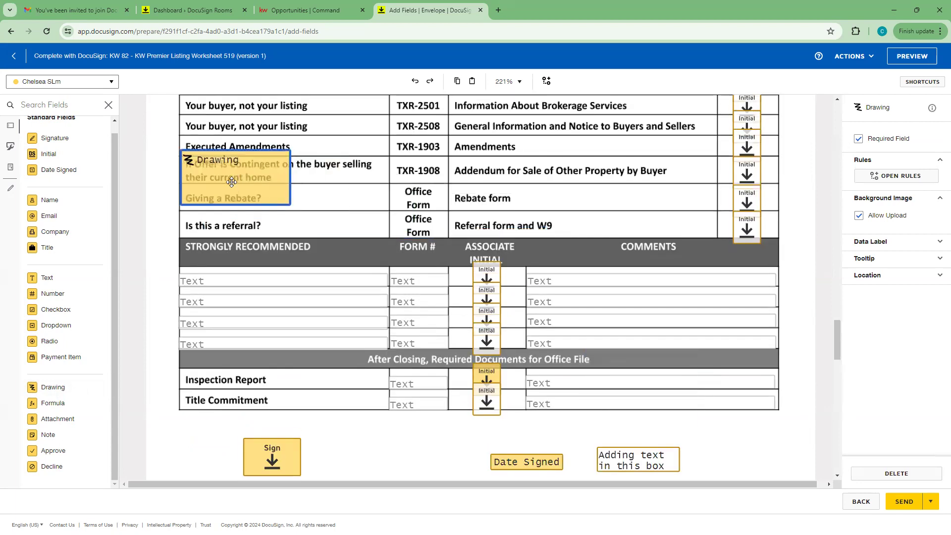
scroll(286, 354, up, 3)
mouse_move(288, 353)
mouse_down()
mouse_move(337, 331)
mouse_move(387, 329)
mouse_up()
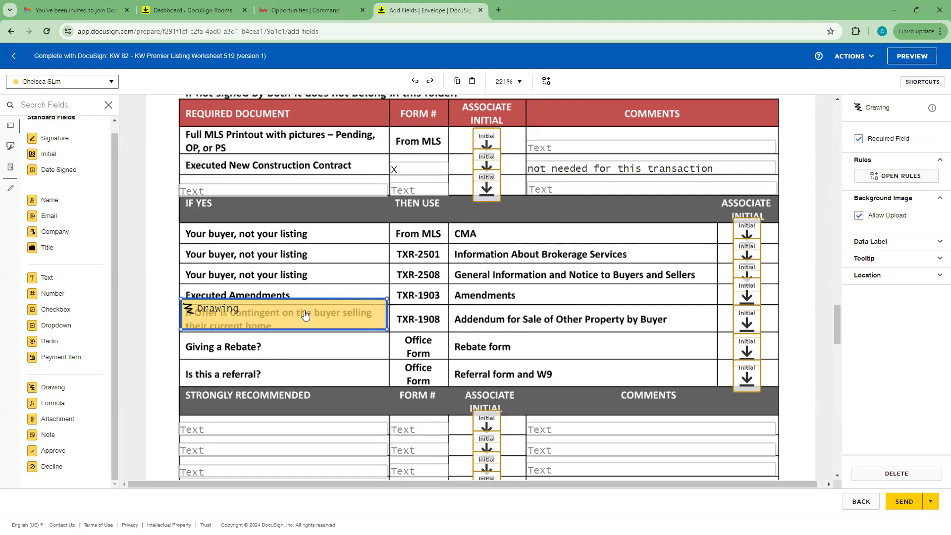
drag(213, 314, 213, 318)
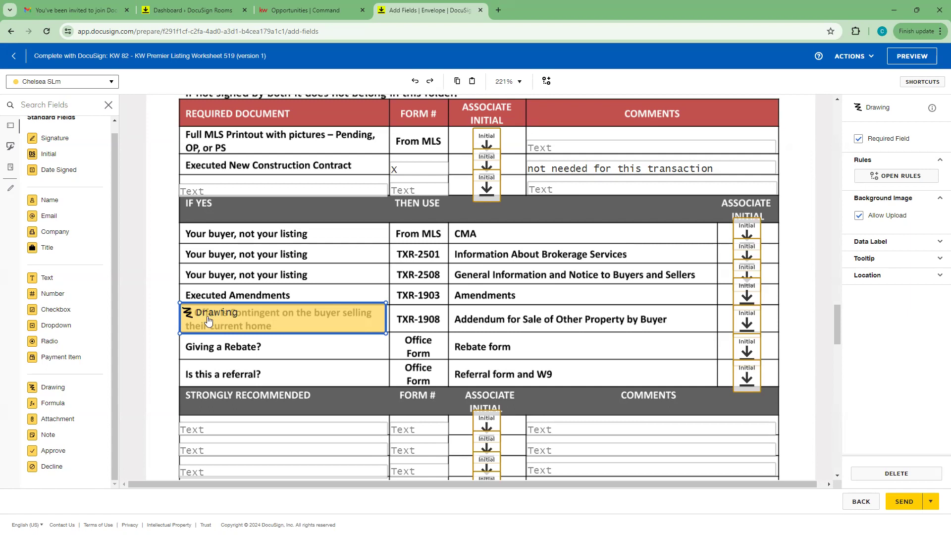
Step: Add an Initial field below the Drawing field and send the envelope
click(103, 82)
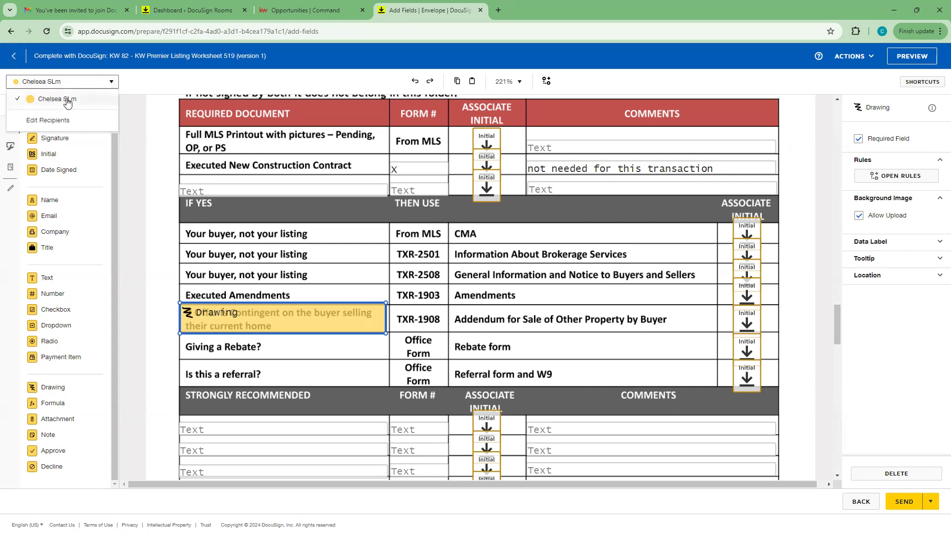
click(226, 349)
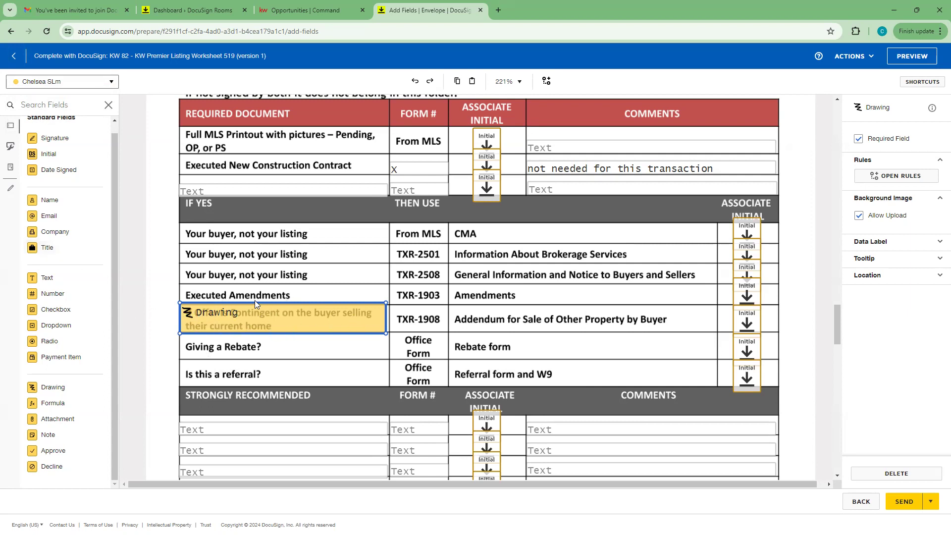
drag(49, 155, 314, 327)
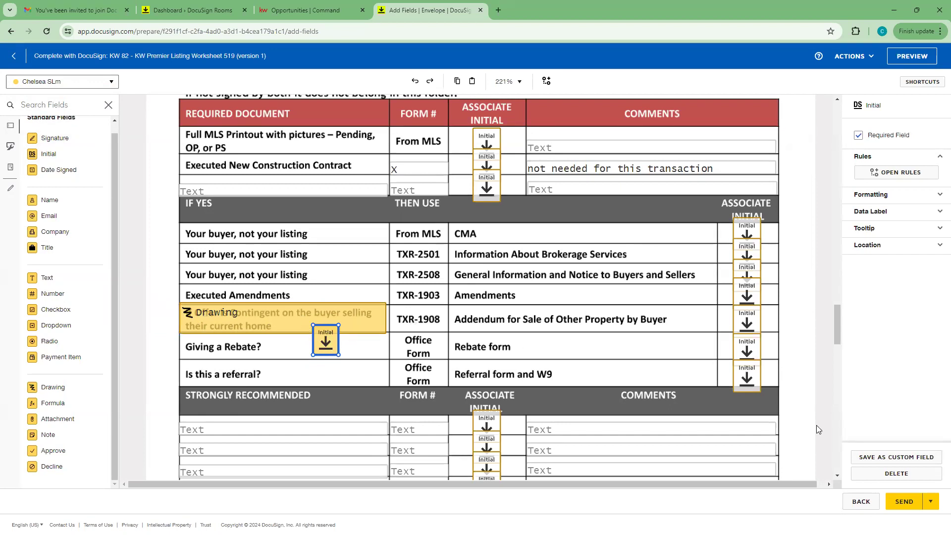
click(903, 501)
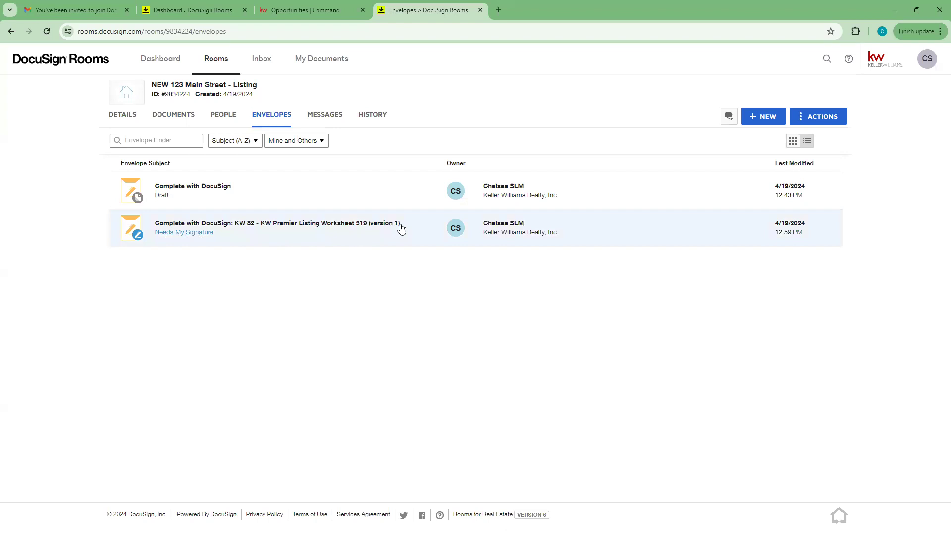
Step: Open the KW 82 envelope, start signing with location allowed, and open the Drawing field's pad
click(187, 232)
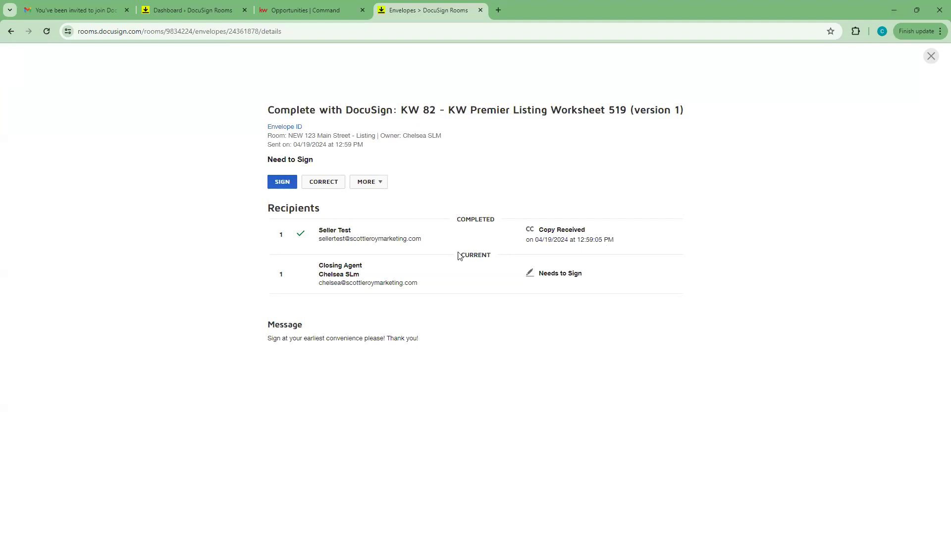
click(281, 182)
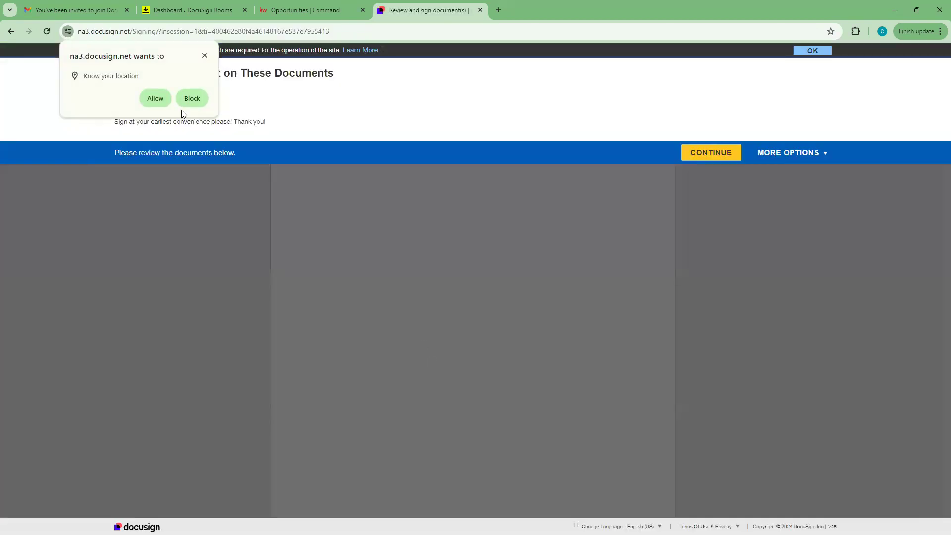
click(155, 98)
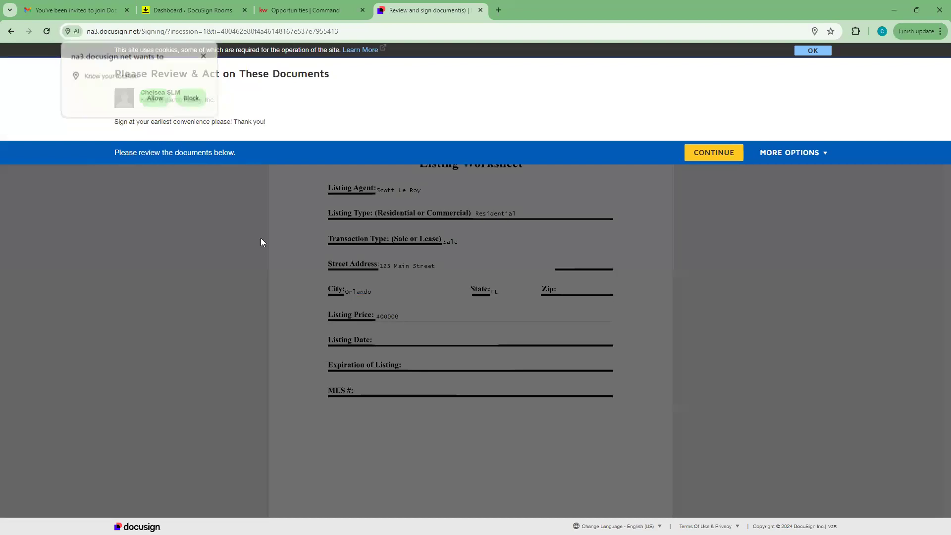
click(724, 154)
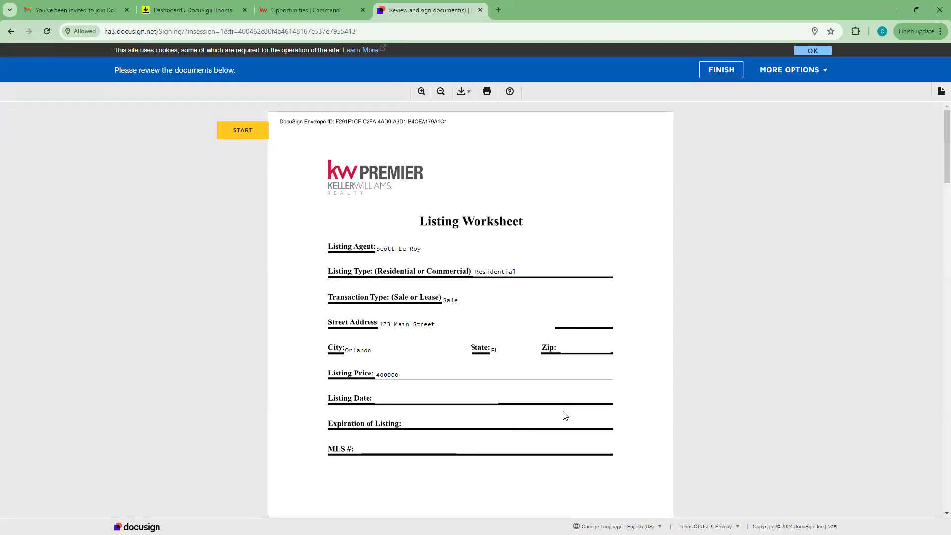
click(249, 131)
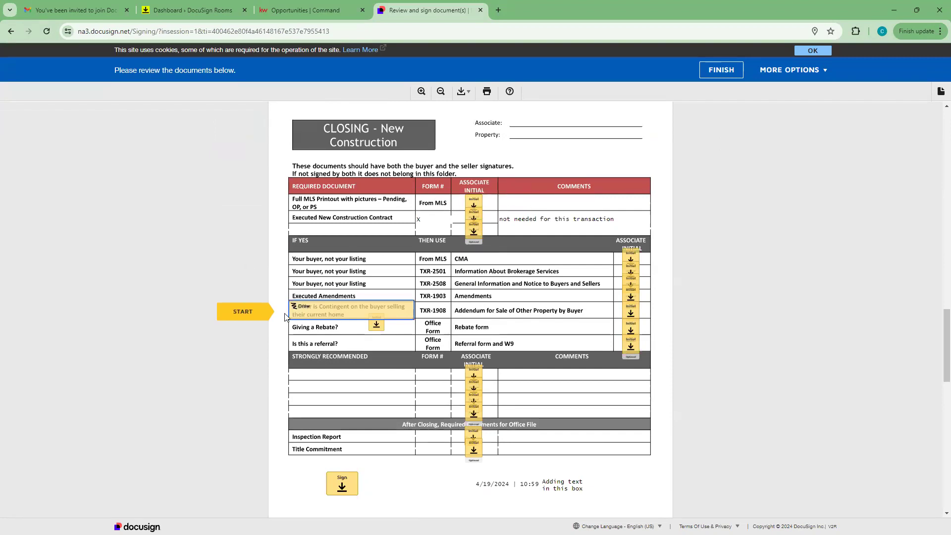
click(320, 310)
Step: Clear the pad, cross out both contingency lines in thick red strokes, and save
mouse_move(31, 229)
mouse_down()
mouse_move(244, 239)
mouse_move(409, 226)
mouse_up()
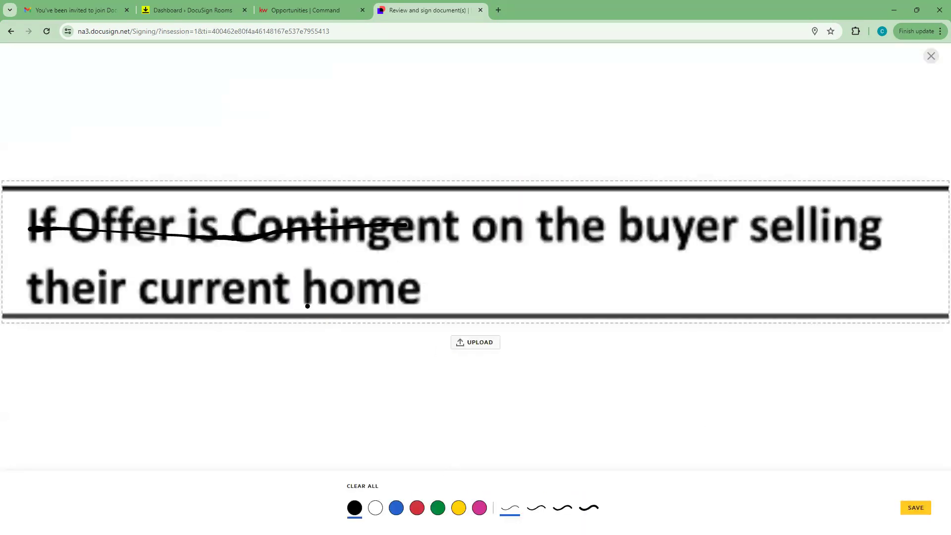
click(361, 486)
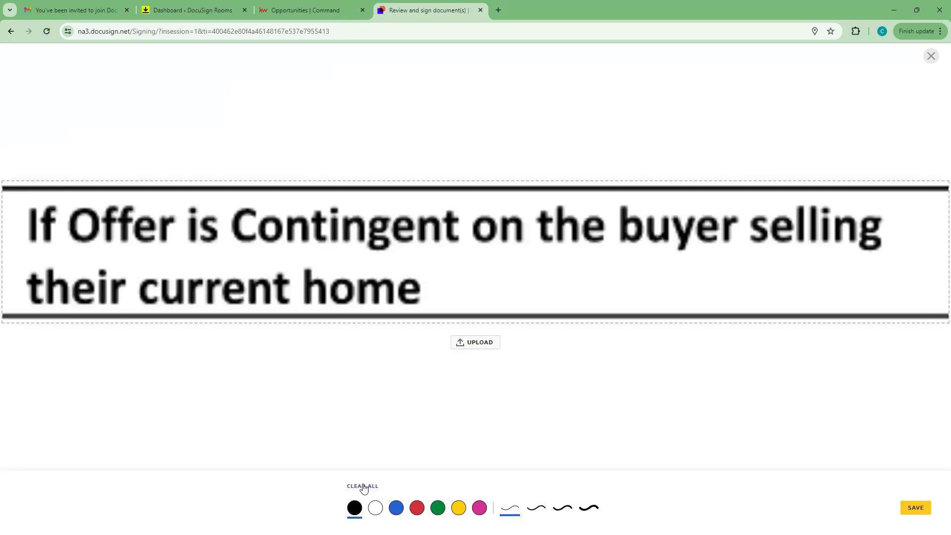
click(417, 510)
drag(30, 233, 893, 228)
mouse_move(38, 286)
mouse_down()
mouse_move(396, 289)
mouse_move(405, 302)
mouse_up()
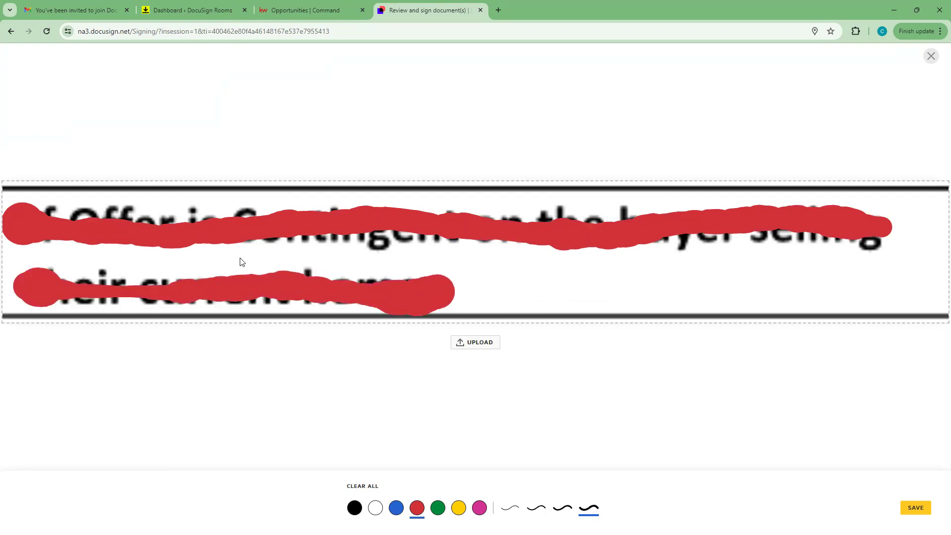
click(916, 507)
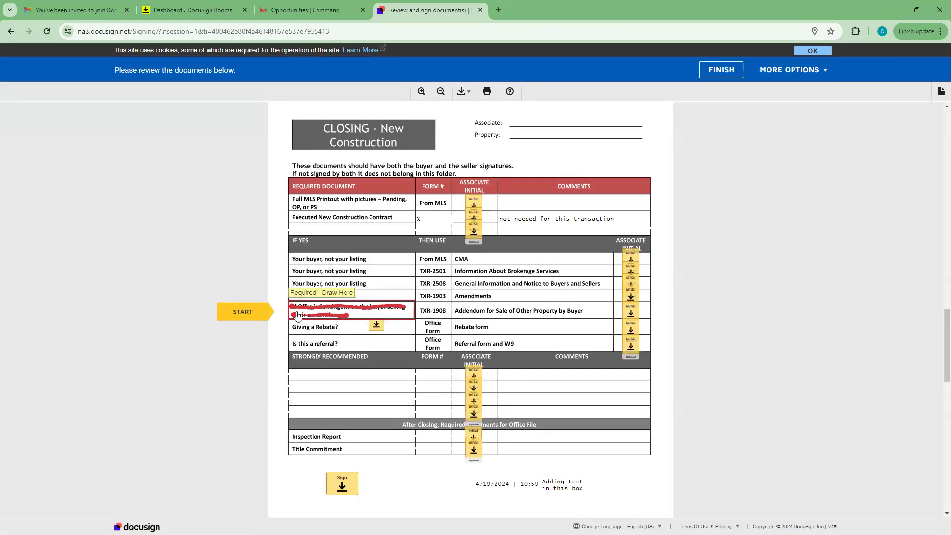
Step: Adopt the CS initials and apply them to the Addendum row's initial field
click(244, 312)
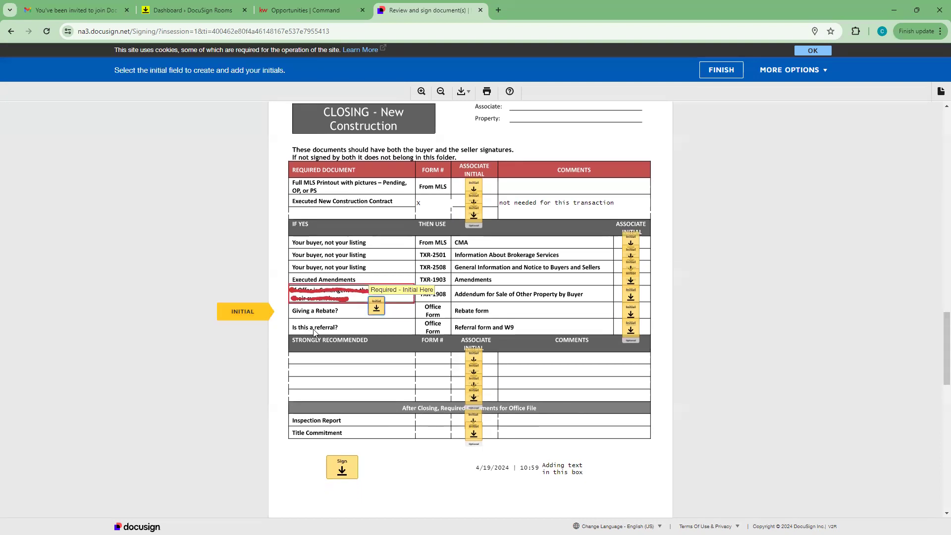
click(247, 313)
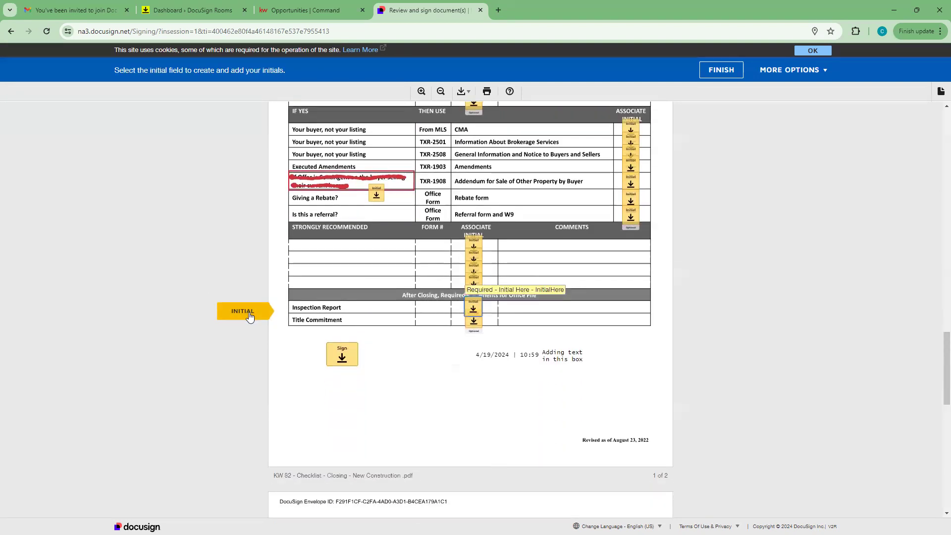
click(377, 195)
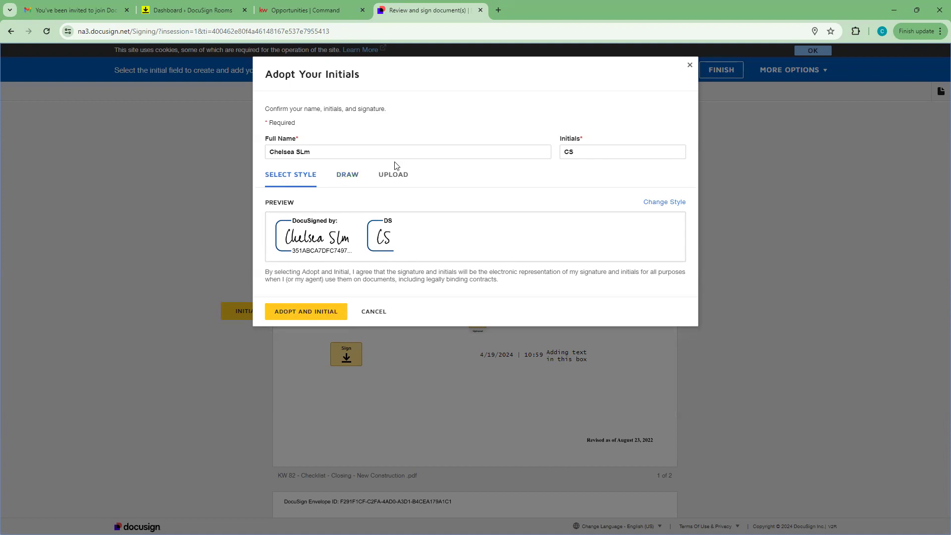
click(307, 315)
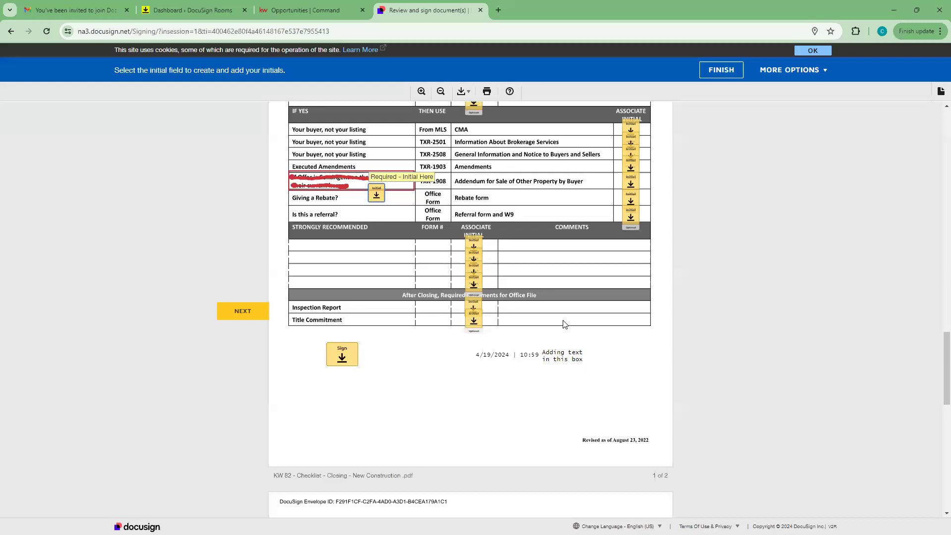
Step: Initial the strongly recommended rows through Title Commitment and apply the signature
click(473, 245)
click(474, 278)
click(474, 289)
click(474, 307)
click(473, 279)
click(474, 277)
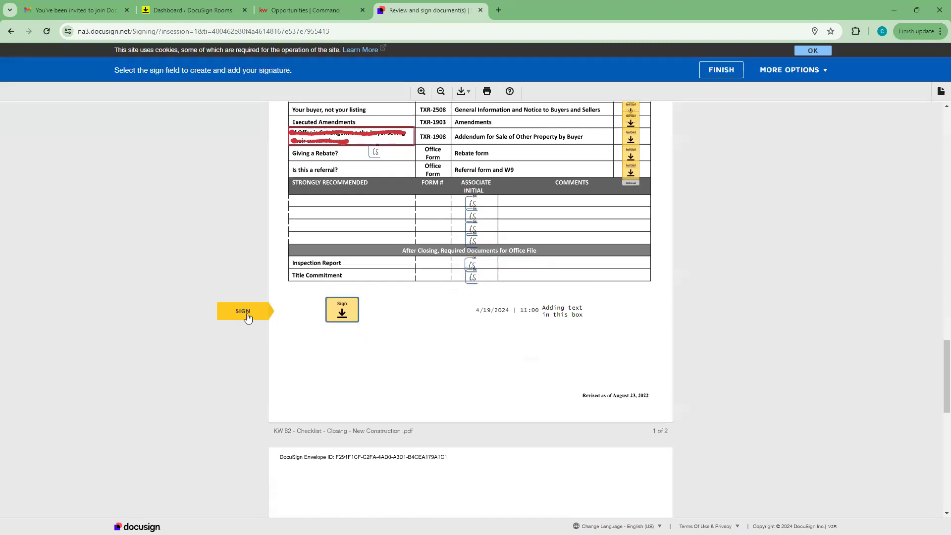
click(347, 313)
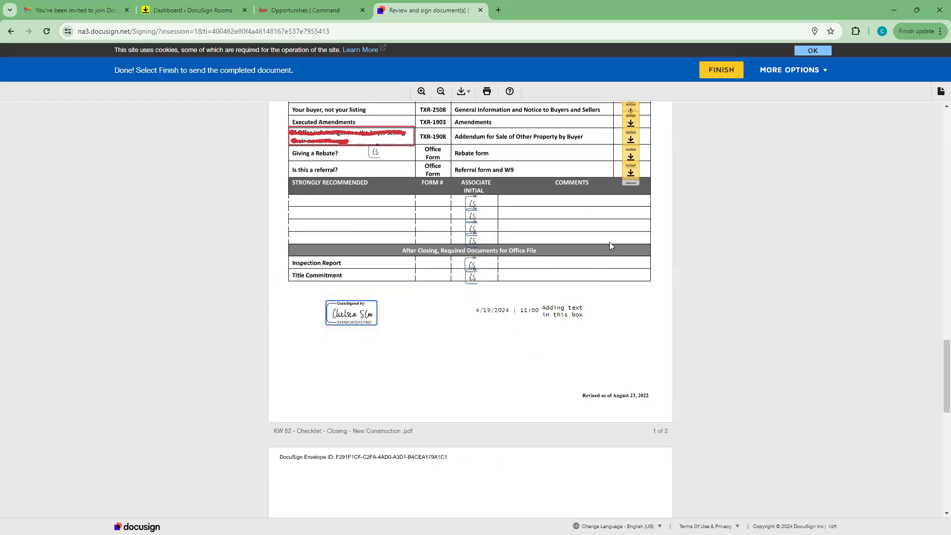
Step: Initial the TXR-2501, TXR-2508 and TXR-1903 rows plus the three required document rows
scroll(609, 242, up, 5)
click(631, 348)
click(630, 360)
click(631, 372)
click(474, 276)
click(474, 291)
click(473, 304)
scroll(560, 361, down, 3)
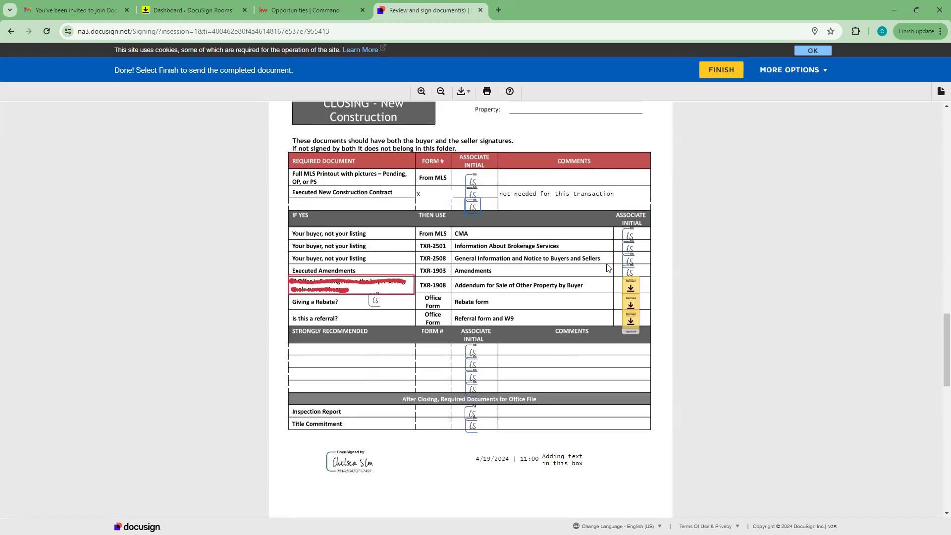
scroll(471, 347, down, 2)
scroll(471, 347, down, 10)
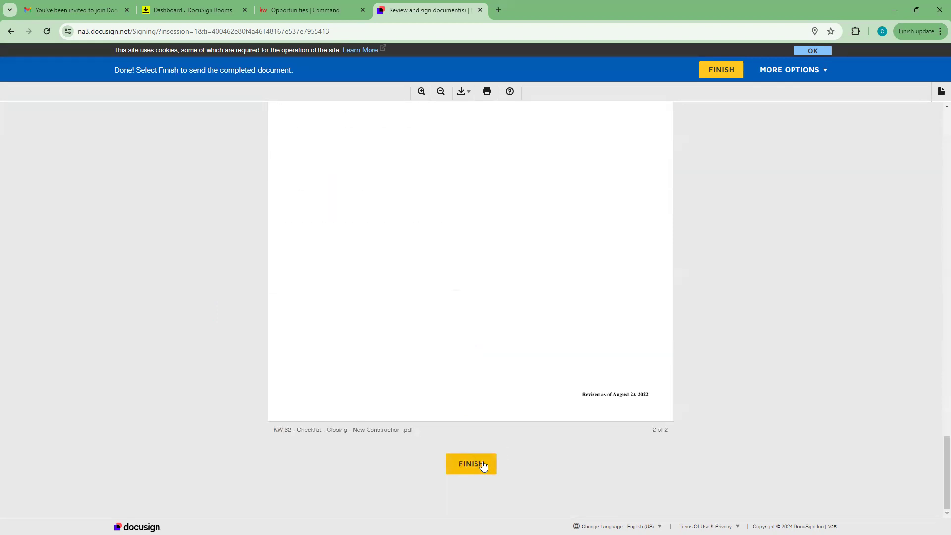
Step: Finish signing the KW 82 envelope, dismiss the success banner, and return to the Command tab
click(467, 462)
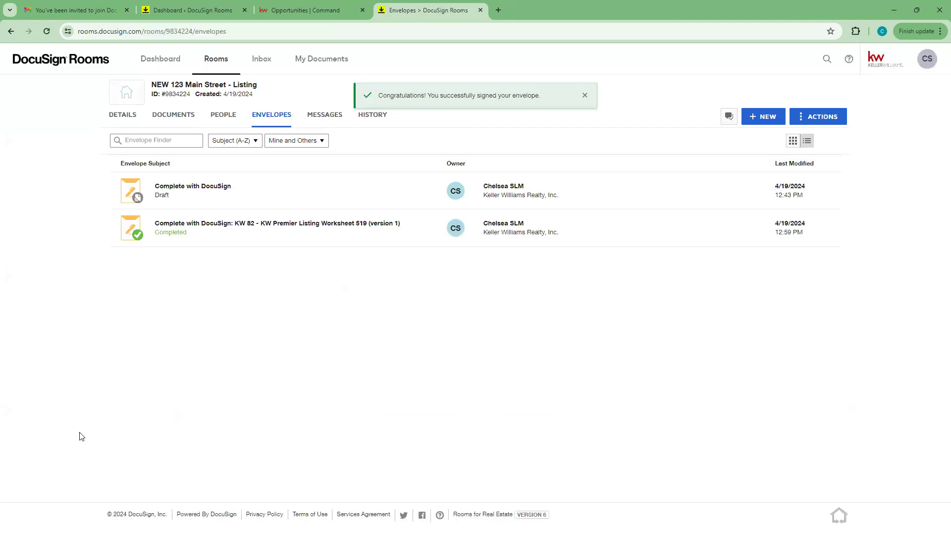
click(584, 95)
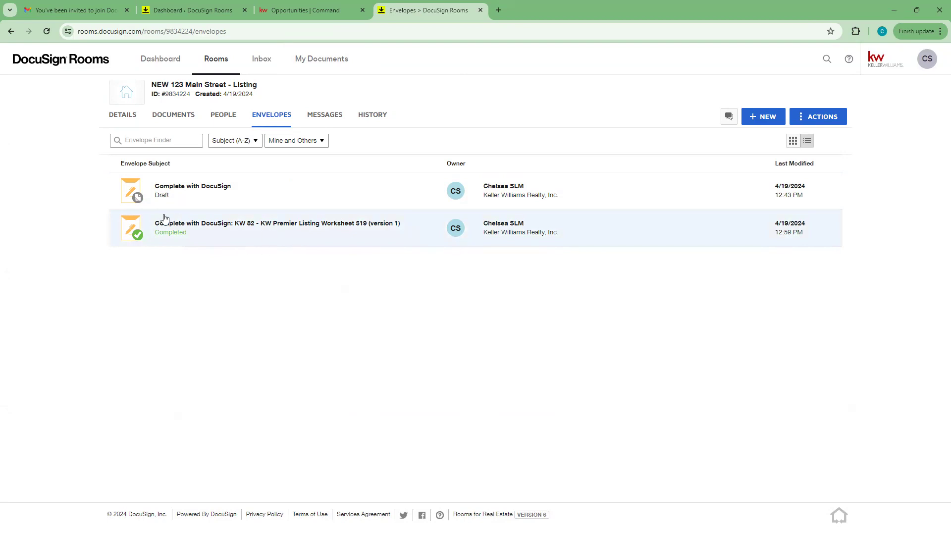
click(252, 6)
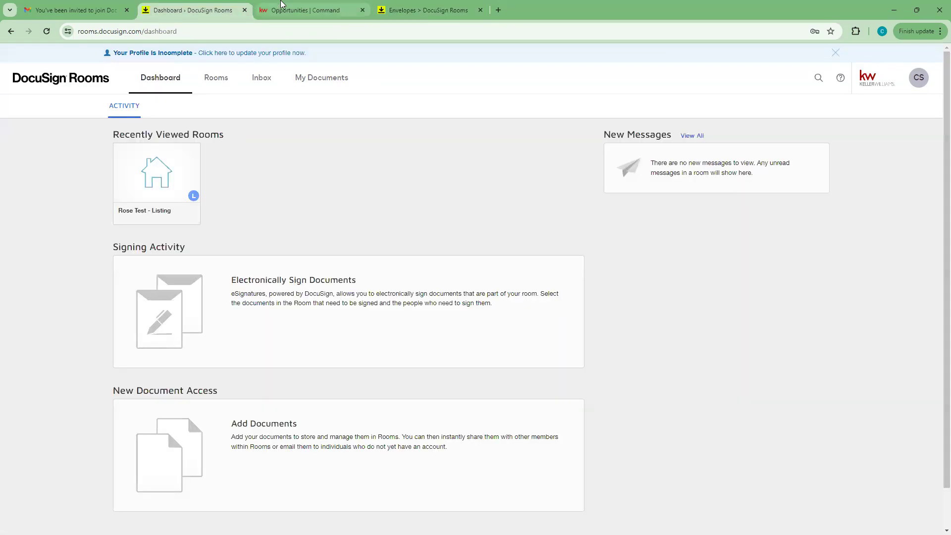
click(281, 6)
Step: Reload the 123 Main Street opportunity and open its Documents checklist
click(45, 27)
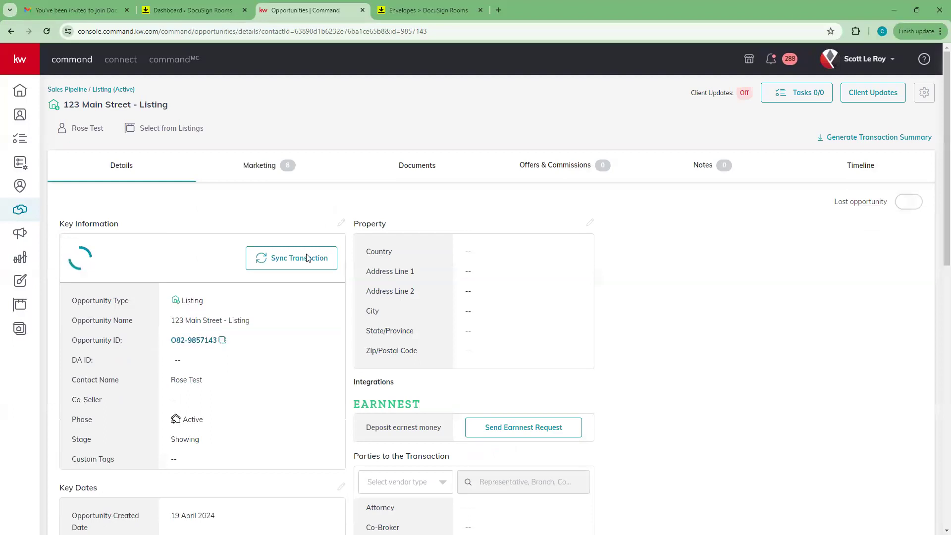
click(418, 165)
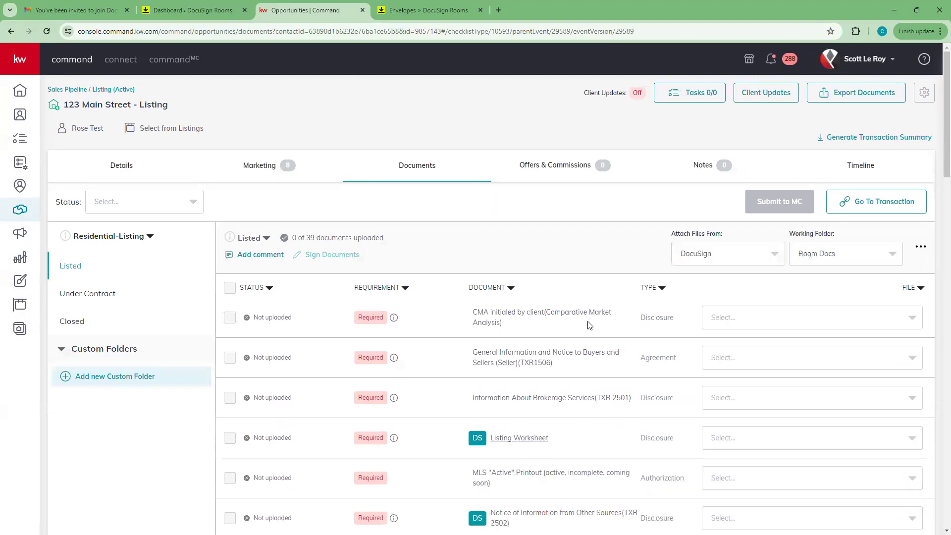
scroll(590, 325, down, 2)
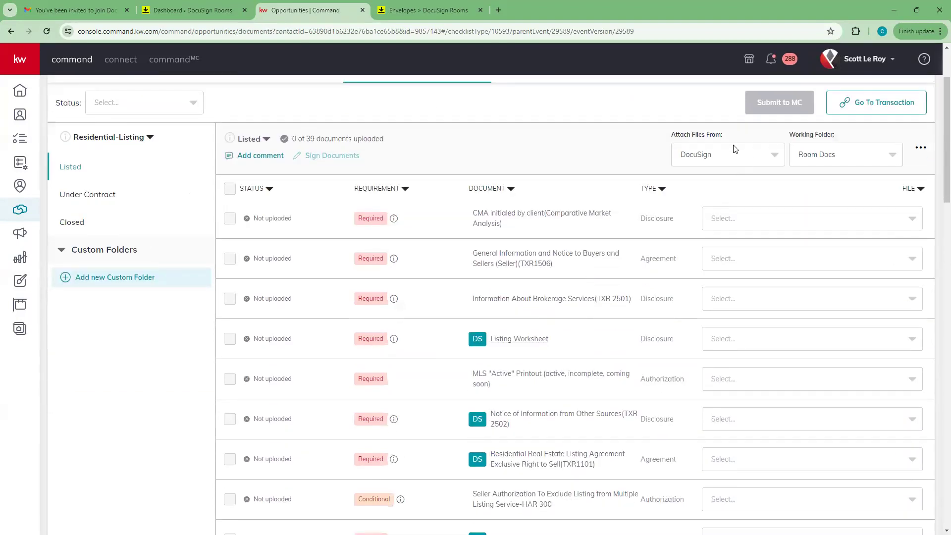
Step: Keep DocuSign as file source with the Room Docs folder, and list files for the CMA row
click(775, 156)
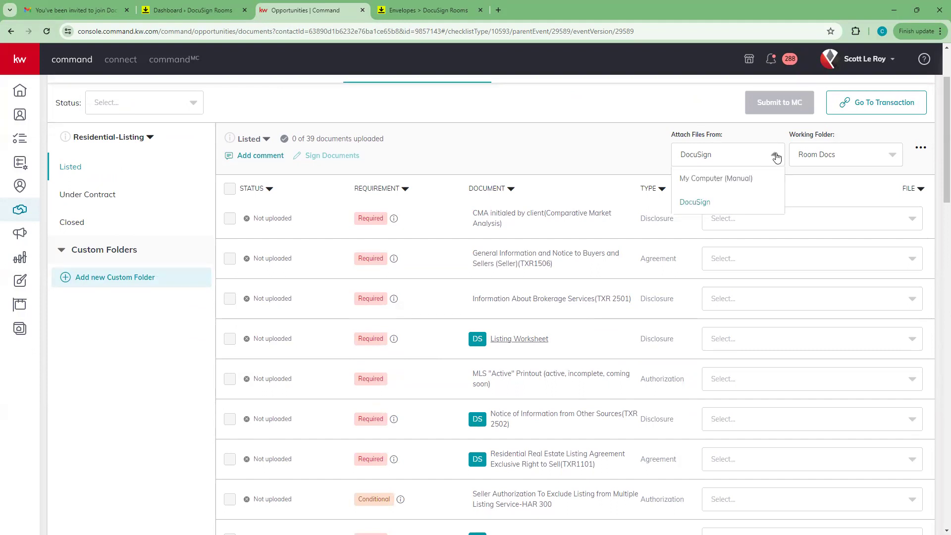
click(708, 204)
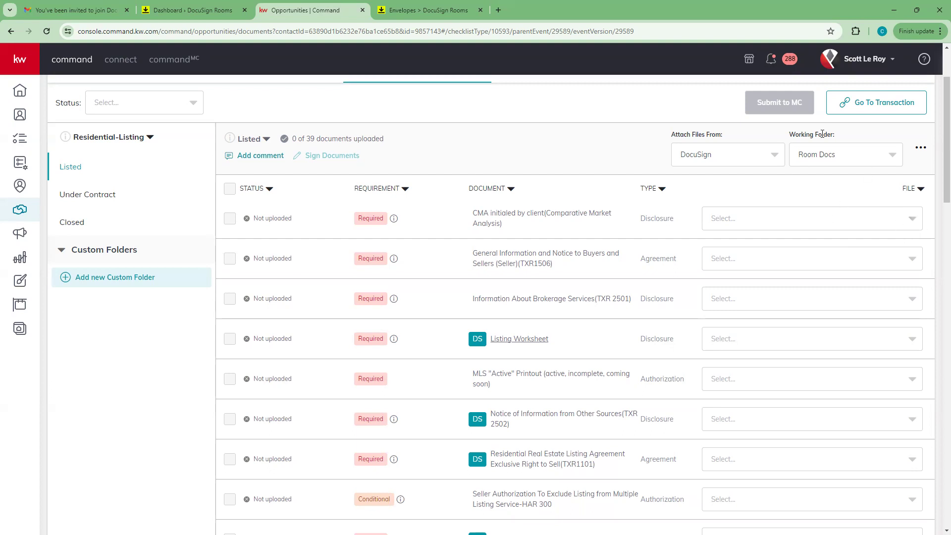
click(892, 155)
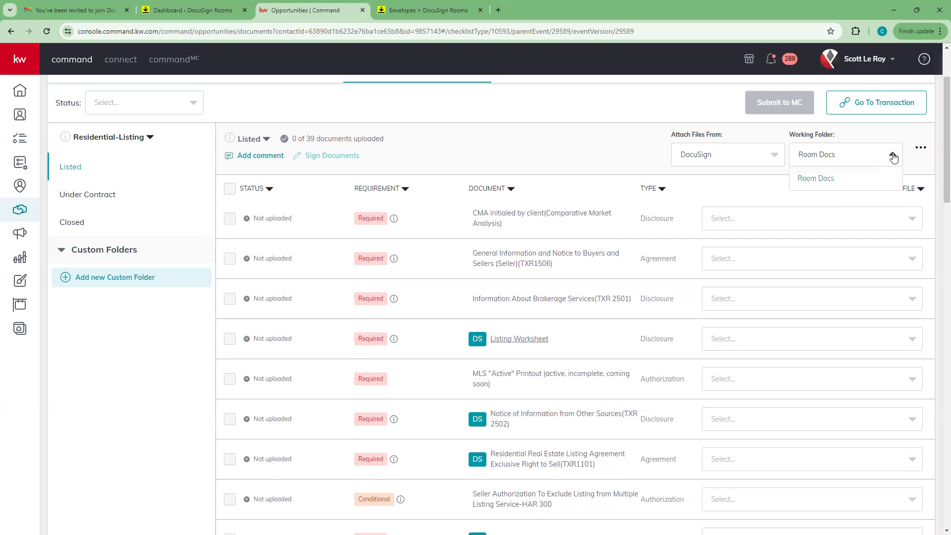
click(815, 179)
click(912, 220)
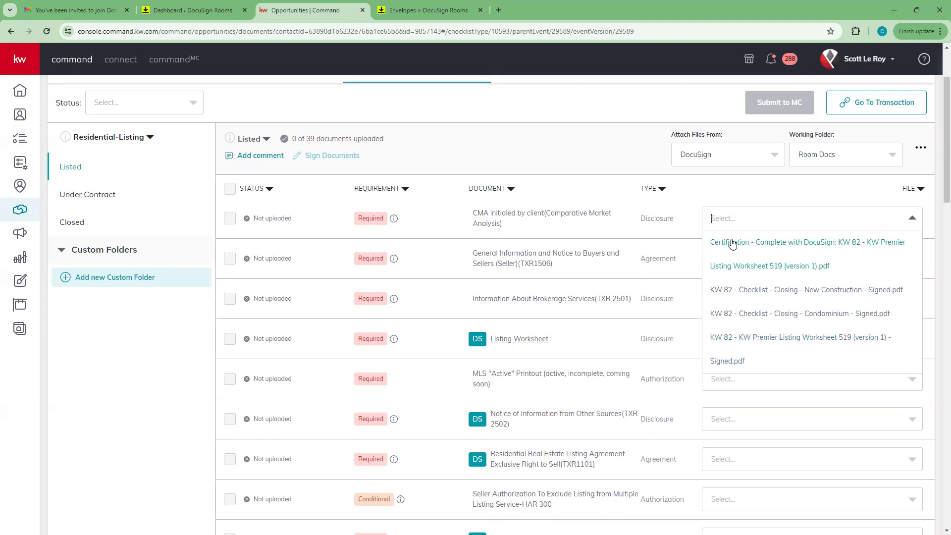
Step: Attach the certification PDF to the CMA row and leave its file list unchanged
click(800, 242)
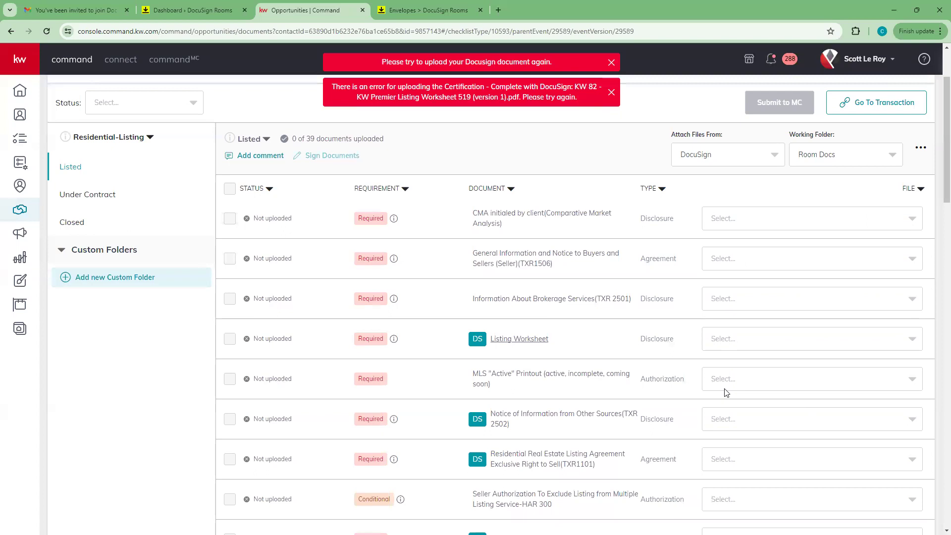
click(903, 224)
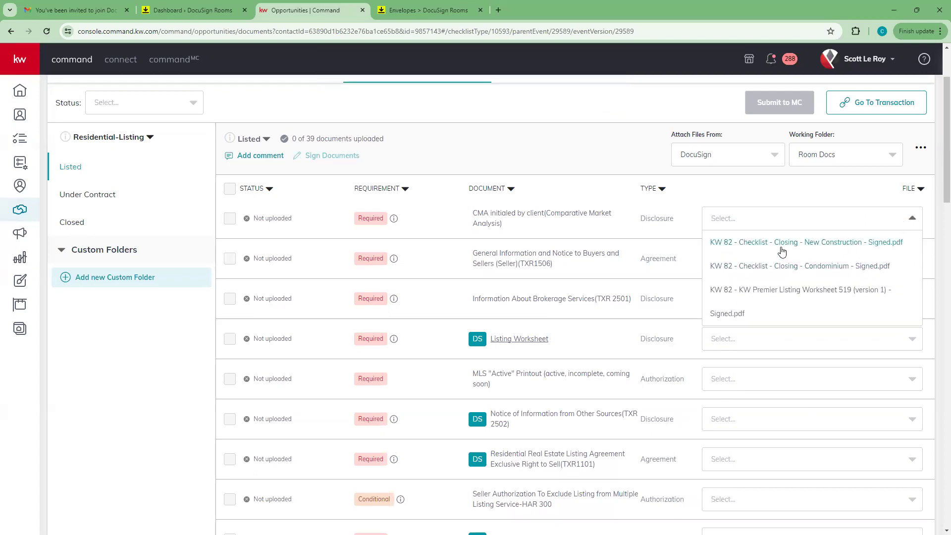
click(653, 236)
Step: Attach KW 82 - Checklist - Closing - New Construction - Signed.pdf to the Notice of Information from Other Sources row
scroll(602, 307, down, 1)
scroll(601, 307, down, 3)
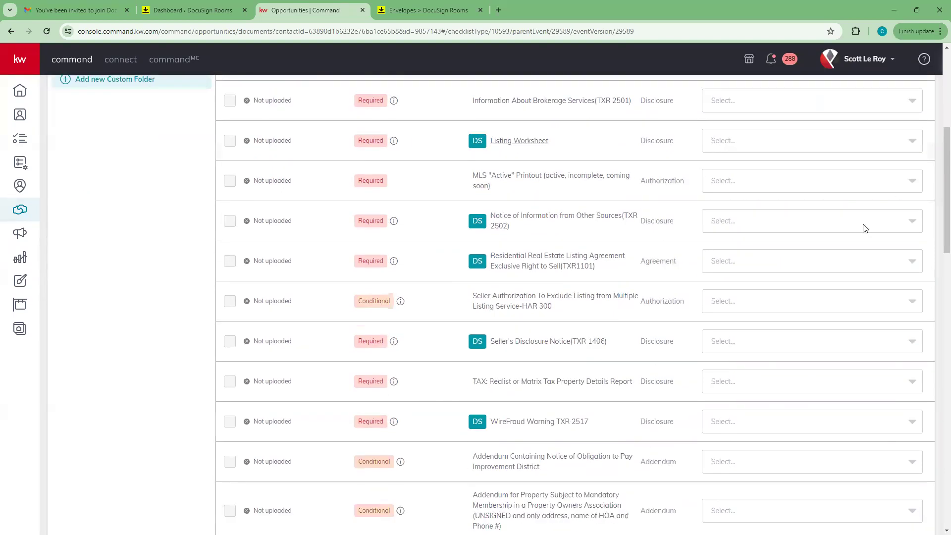
click(908, 228)
click(831, 247)
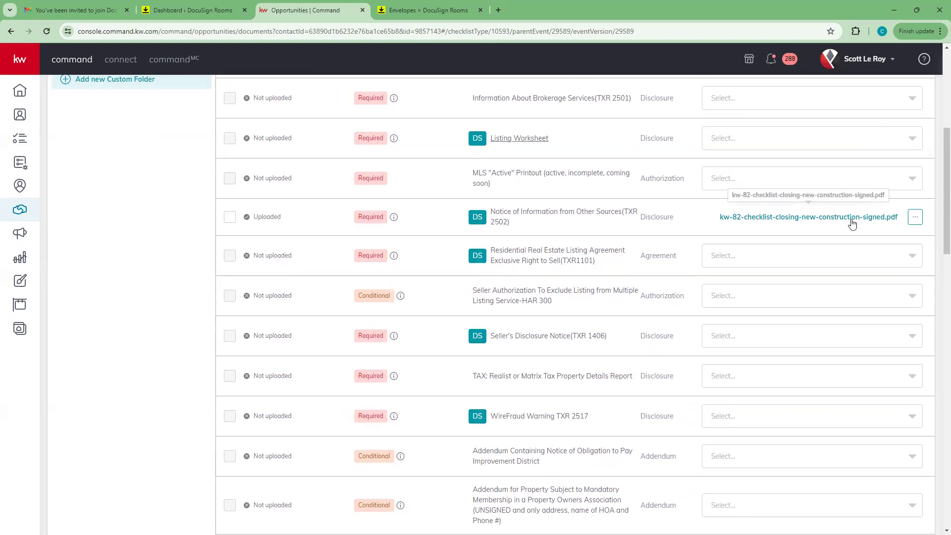
Step: Go to the transaction's linked room in DocuSign Rooms
scroll(852, 224, down, 12)
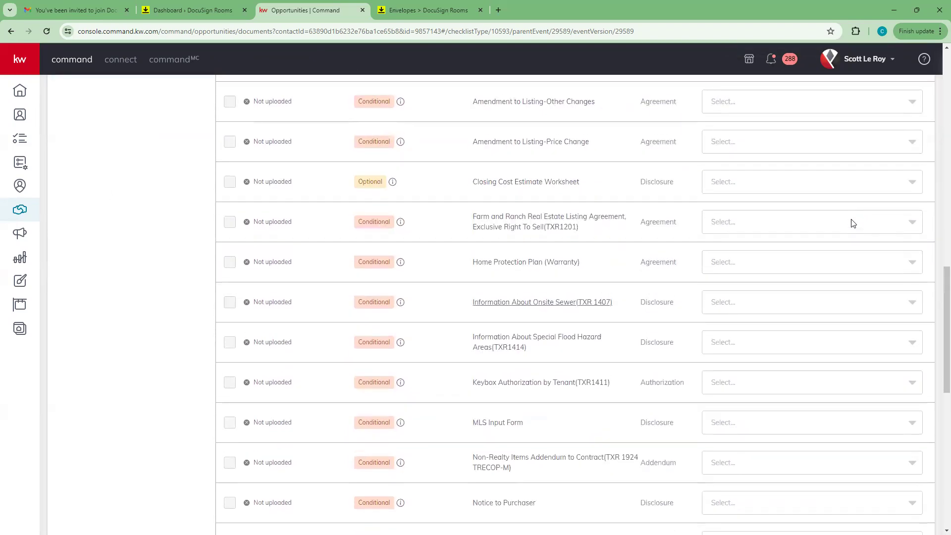
scroll(853, 224, up, 18)
scroll(853, 224, up, 1)
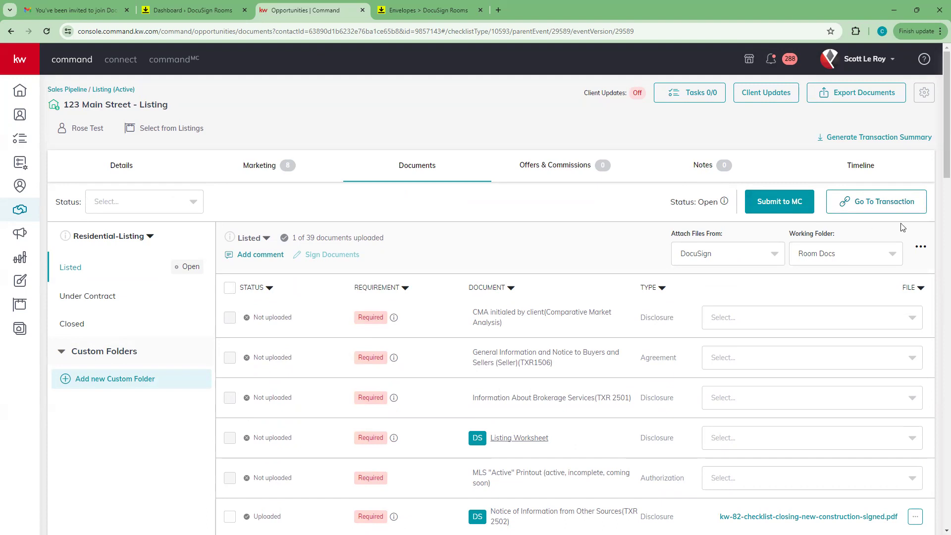
click(881, 203)
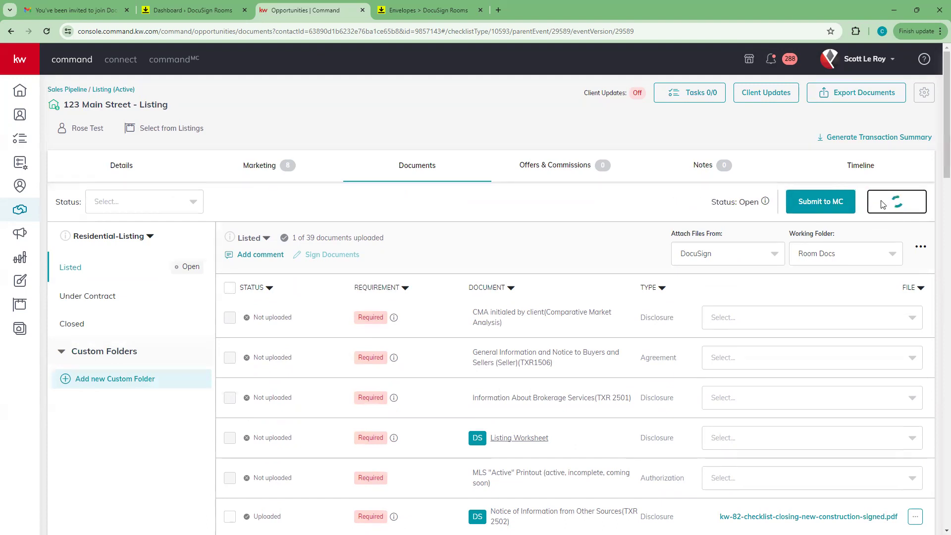